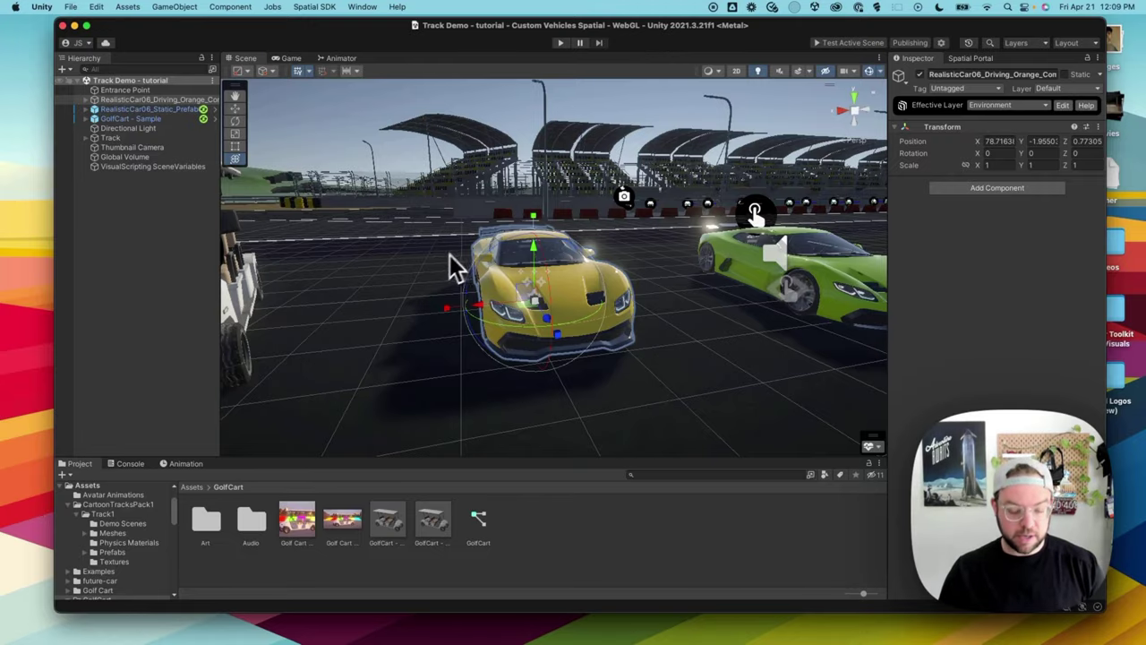
Set the effective layer of the RealisticCar06_Driving_Orange parent object to Vehicles, applying the change to all its children.
right_drag(555, 268, 766, 219)
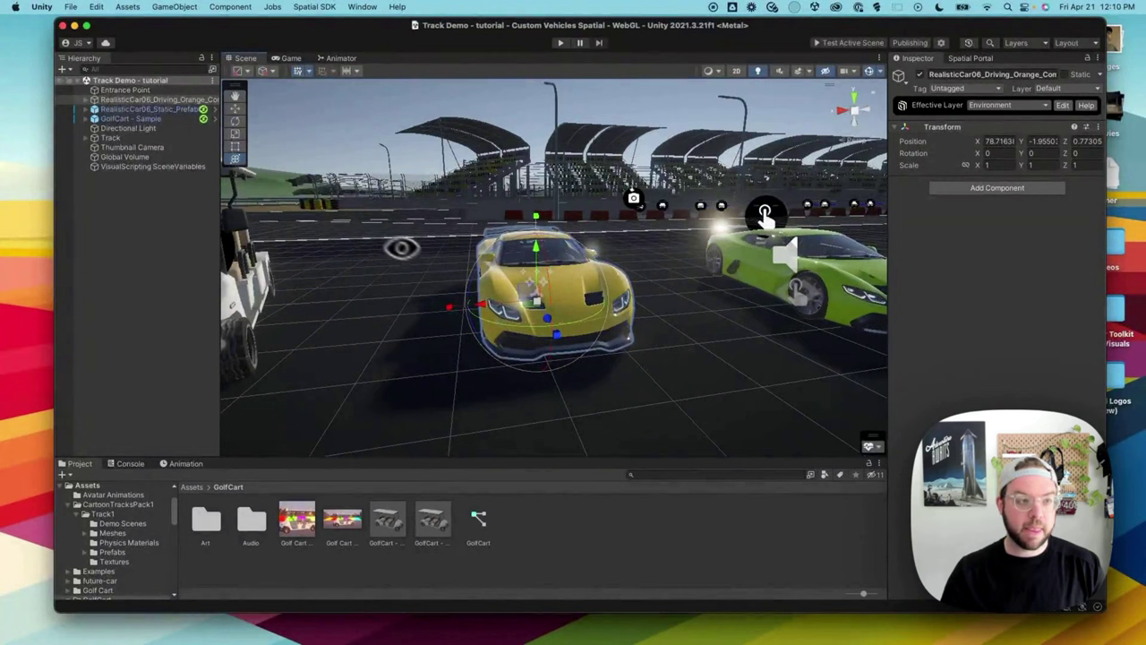
click(167, 108)
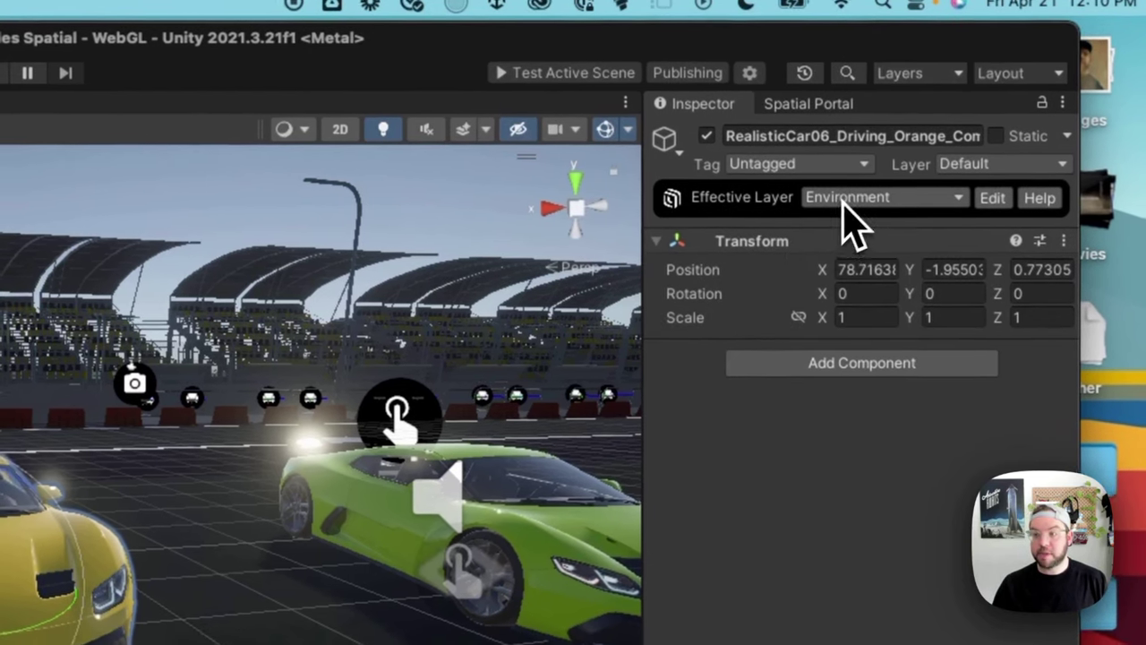
click(832, 212)
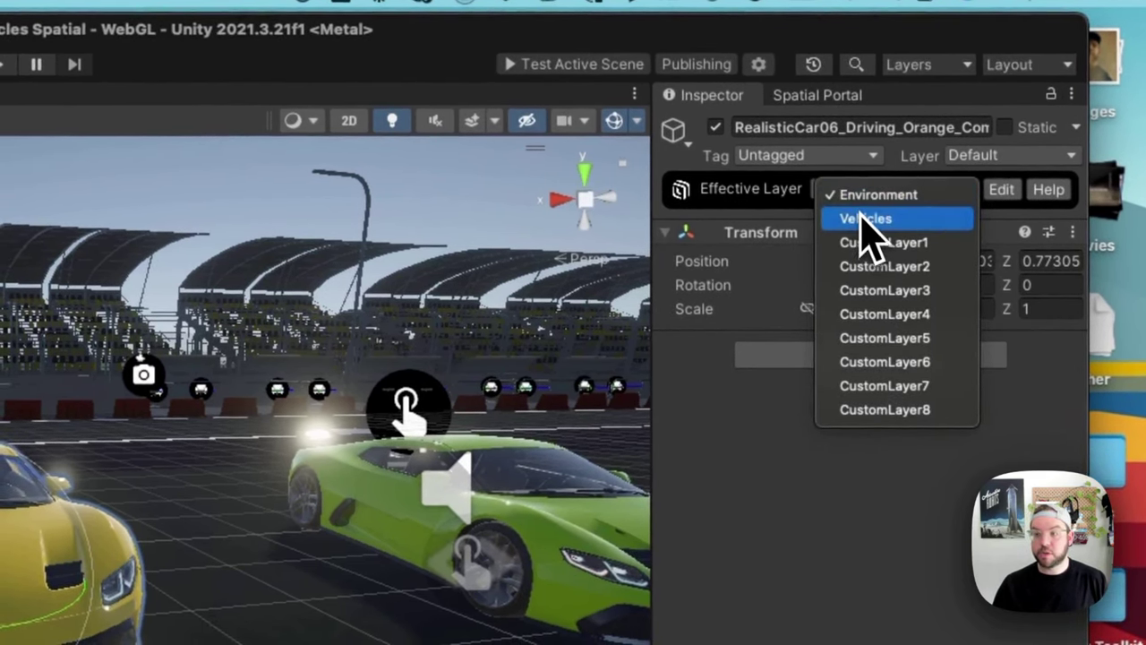
click(862, 219)
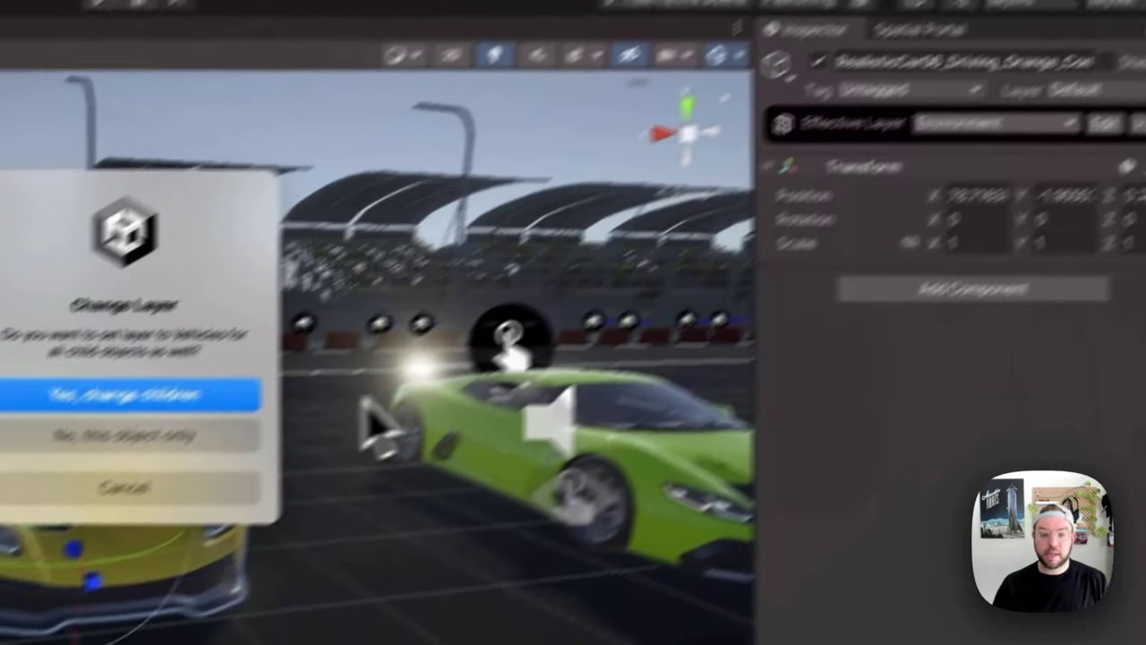
click(179, 408)
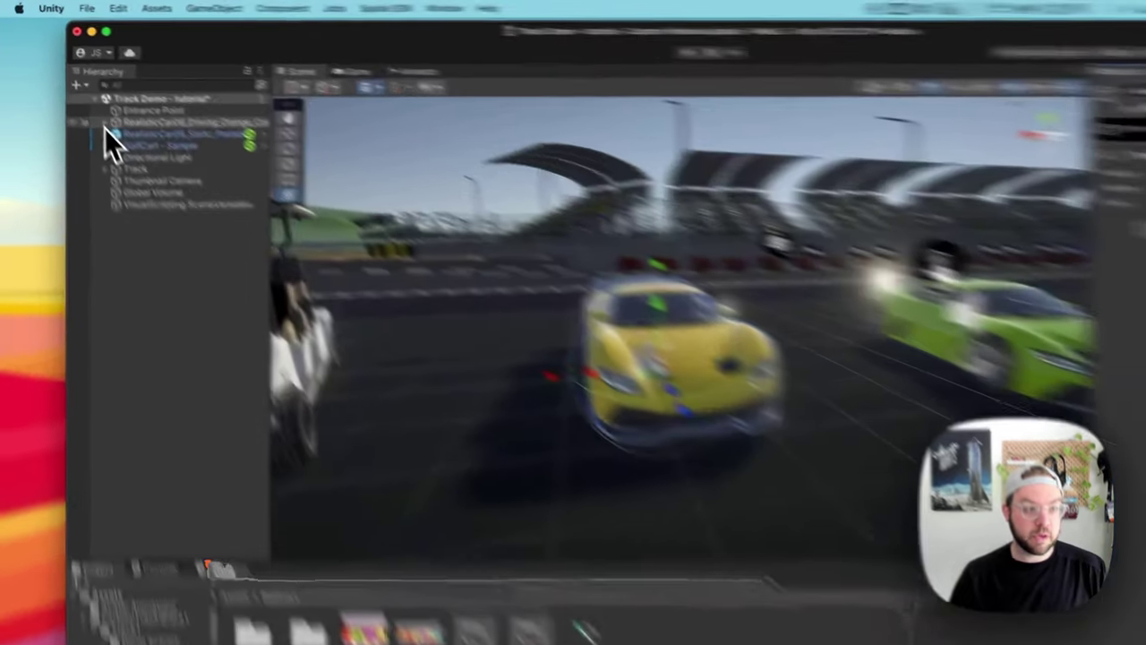
Expand the driving car's hierarchy, add a Rigidbody component to its parent object and open the Mass value for editing.
click(87, 100)
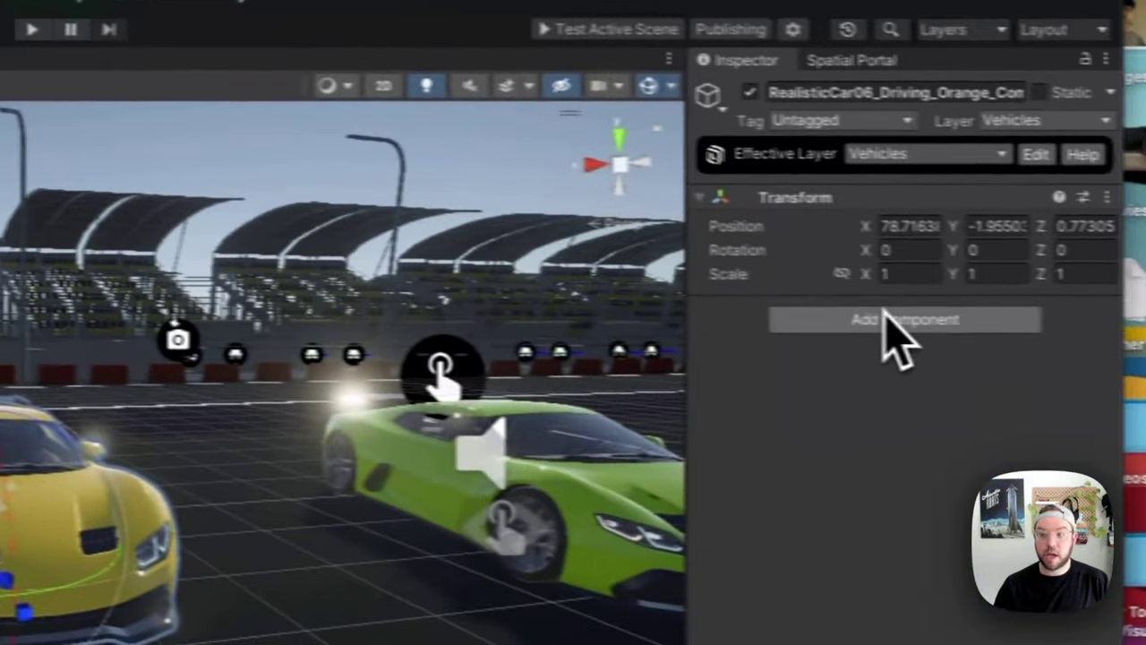
click(882, 315)
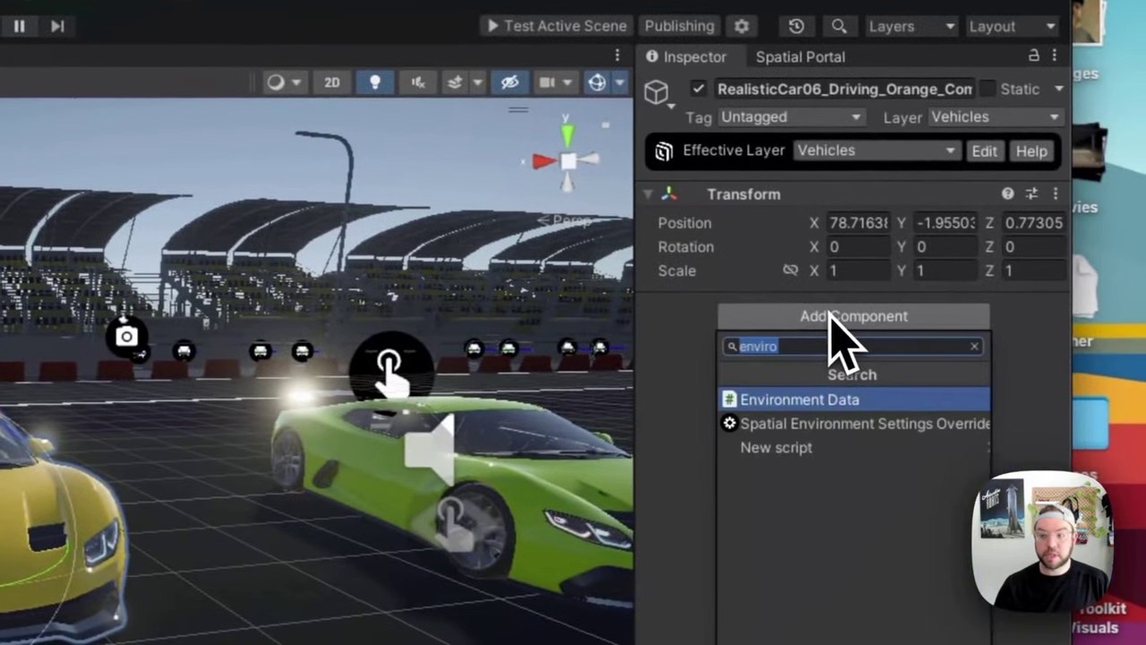
text(Rigid)
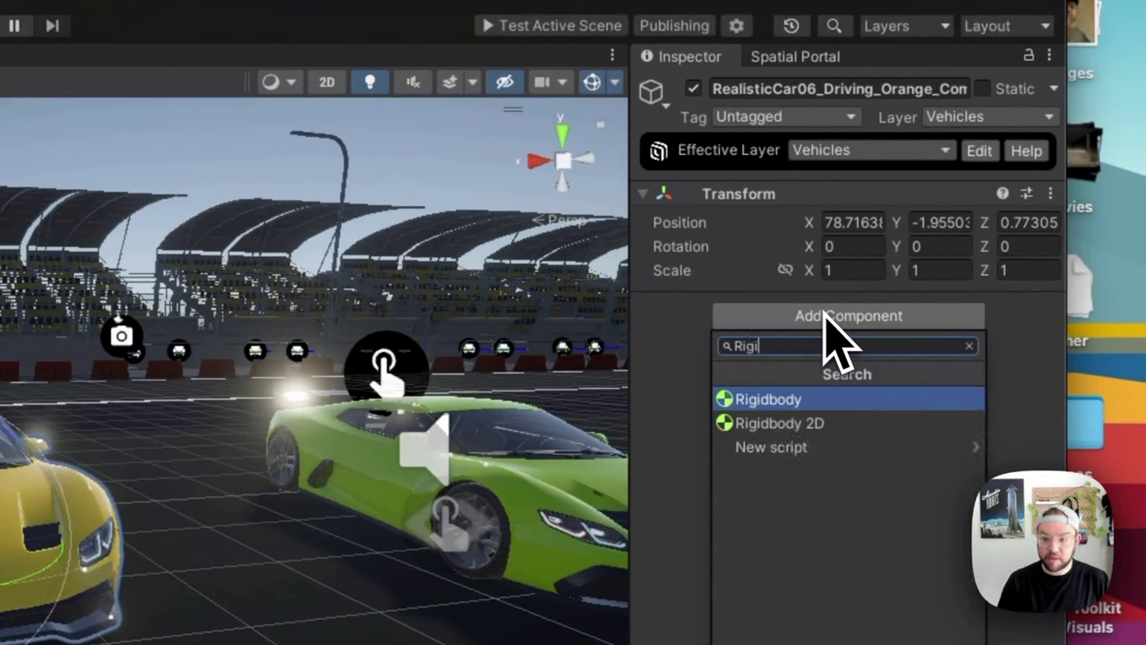
key(Return)
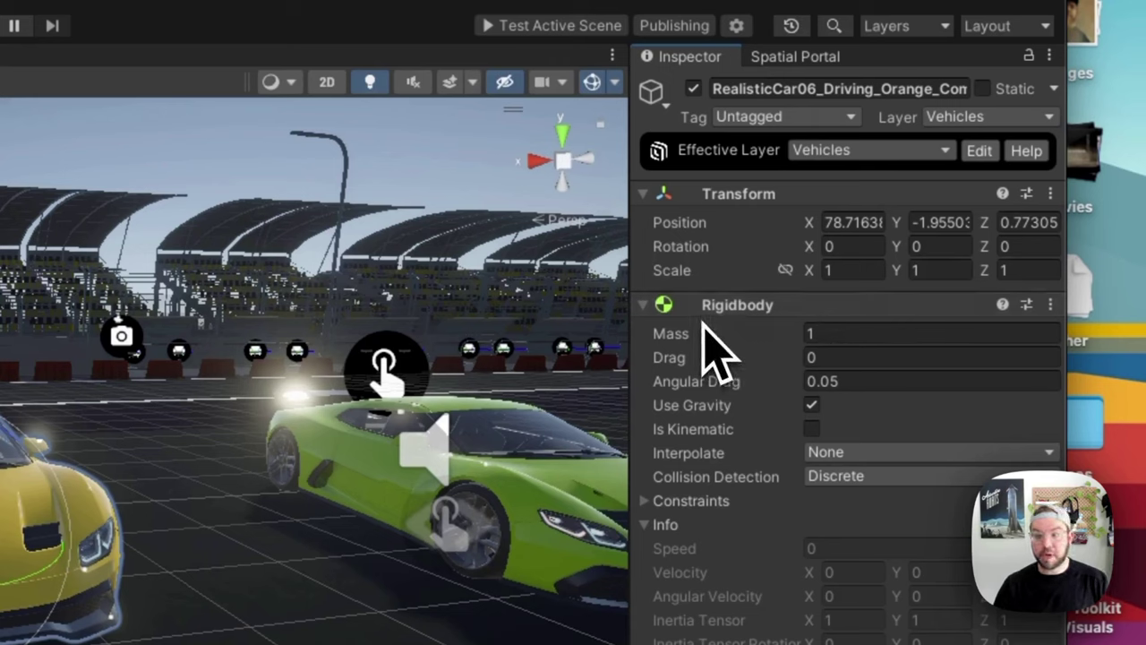
mouse_move(701, 378)
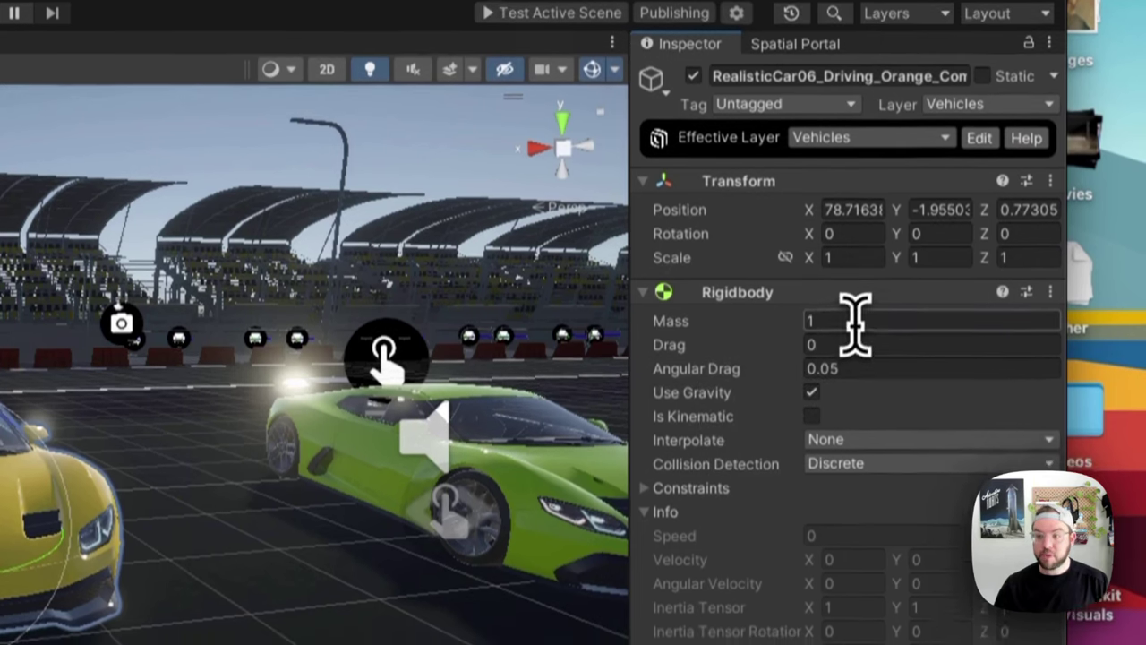
click(858, 321)
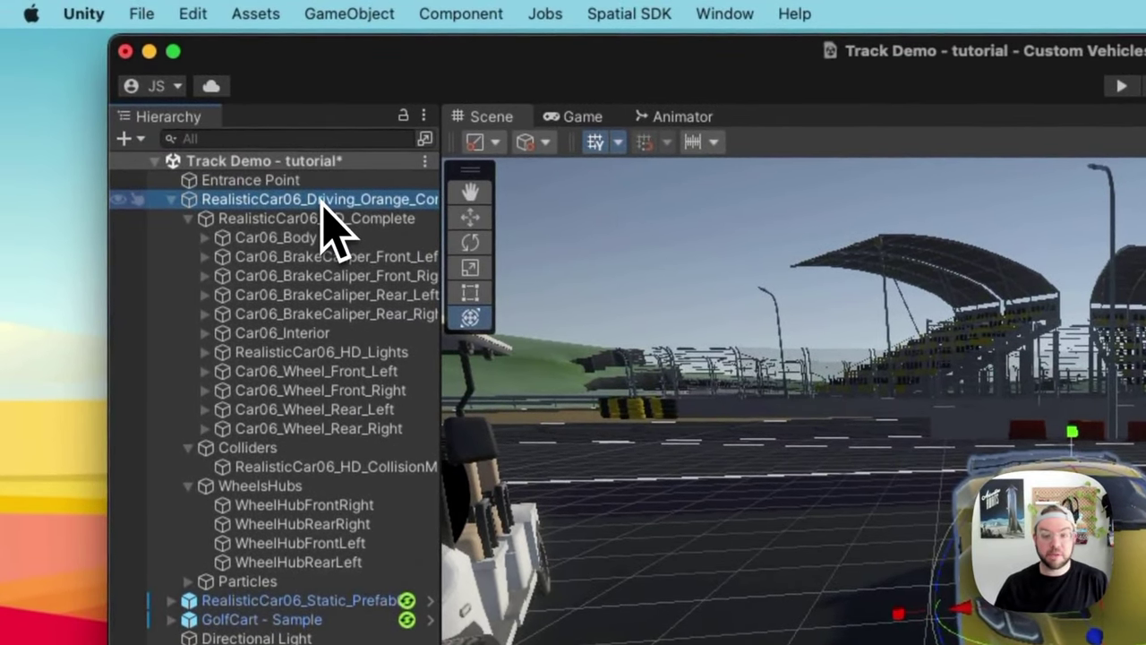
Create a Spatial Interactable as a child of the driving car's parent object and name it StartInteractable.
double_click(321, 200)
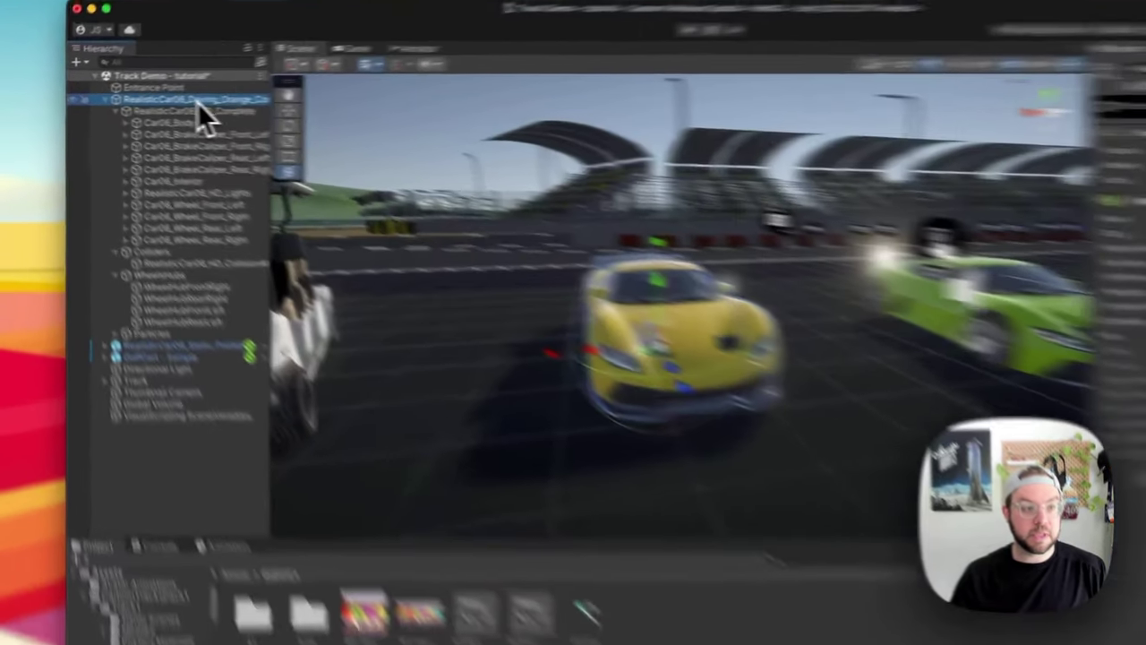
right_click(161, 101)
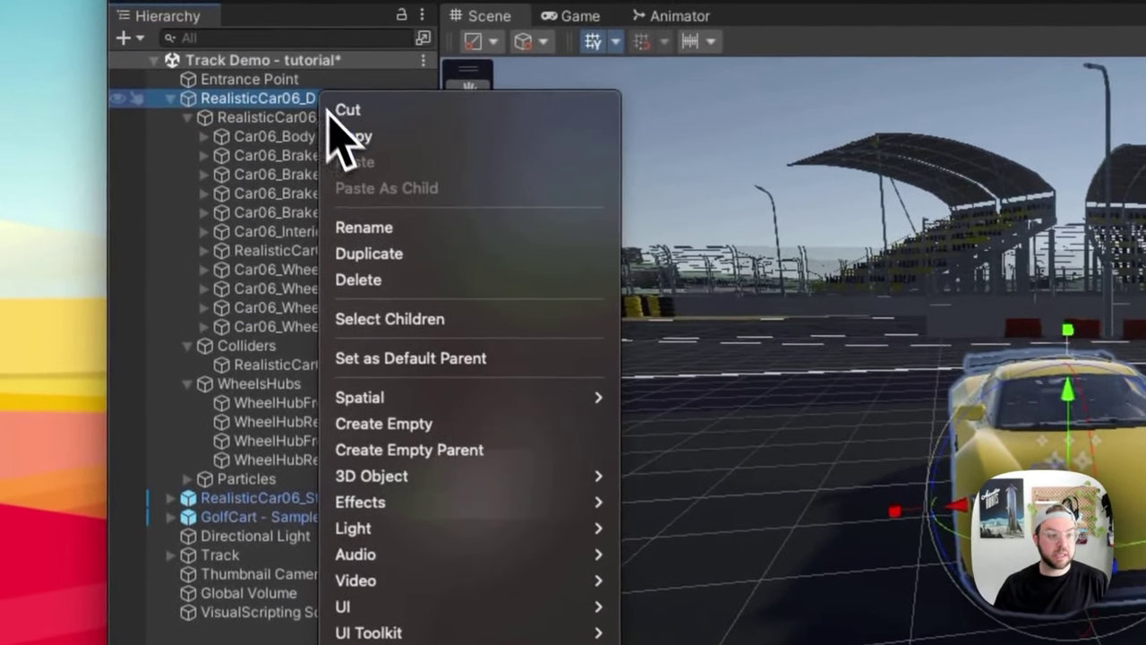
mouse_move(512, 402)
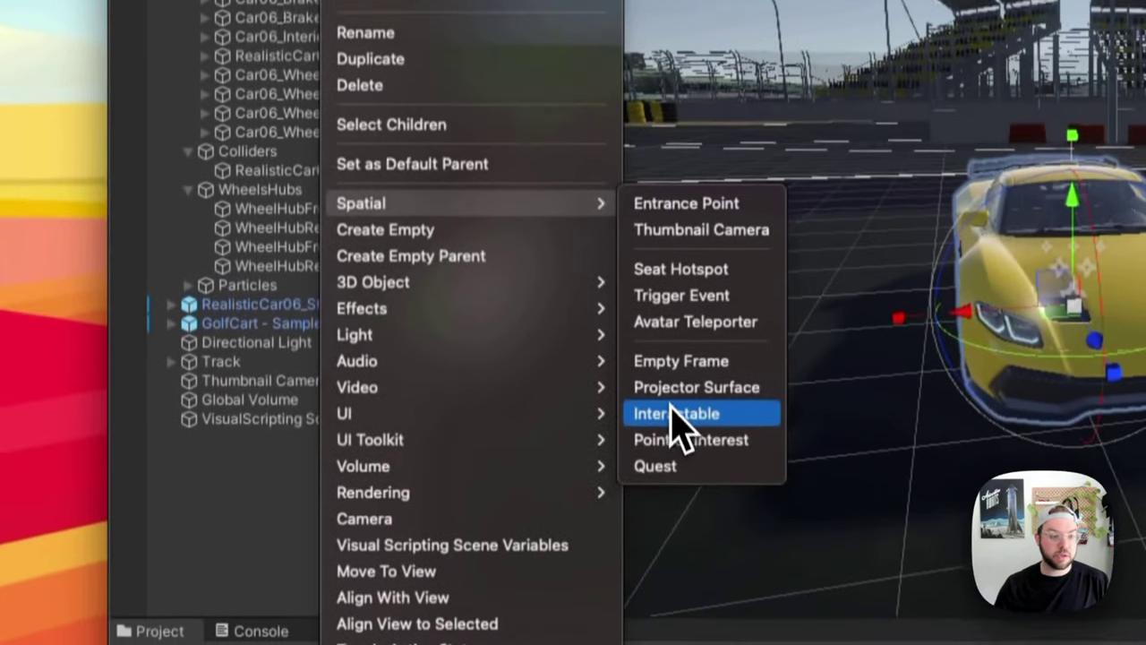
click(654, 609)
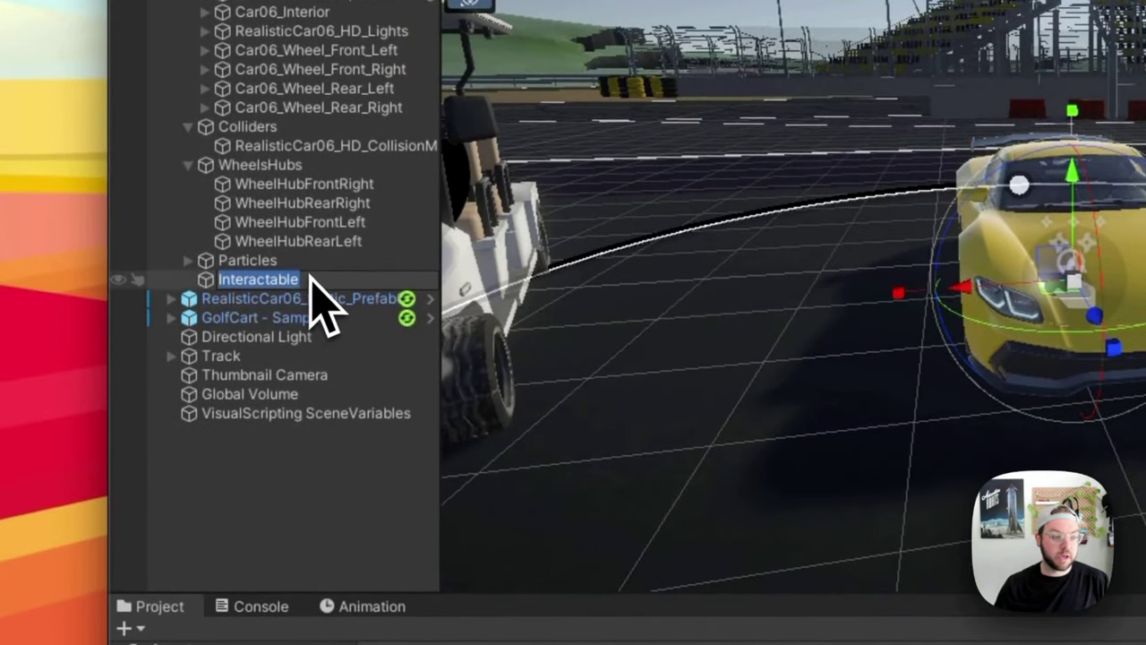
key(Return)
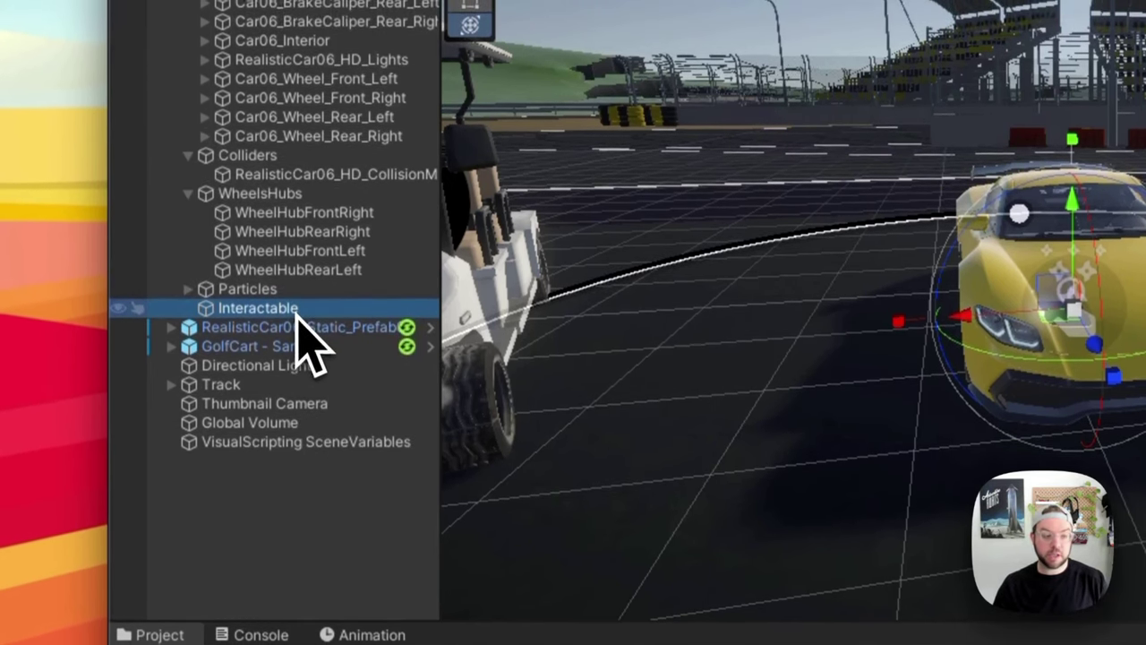
click(269, 308)
key(Home)
text(S)
key(Return)
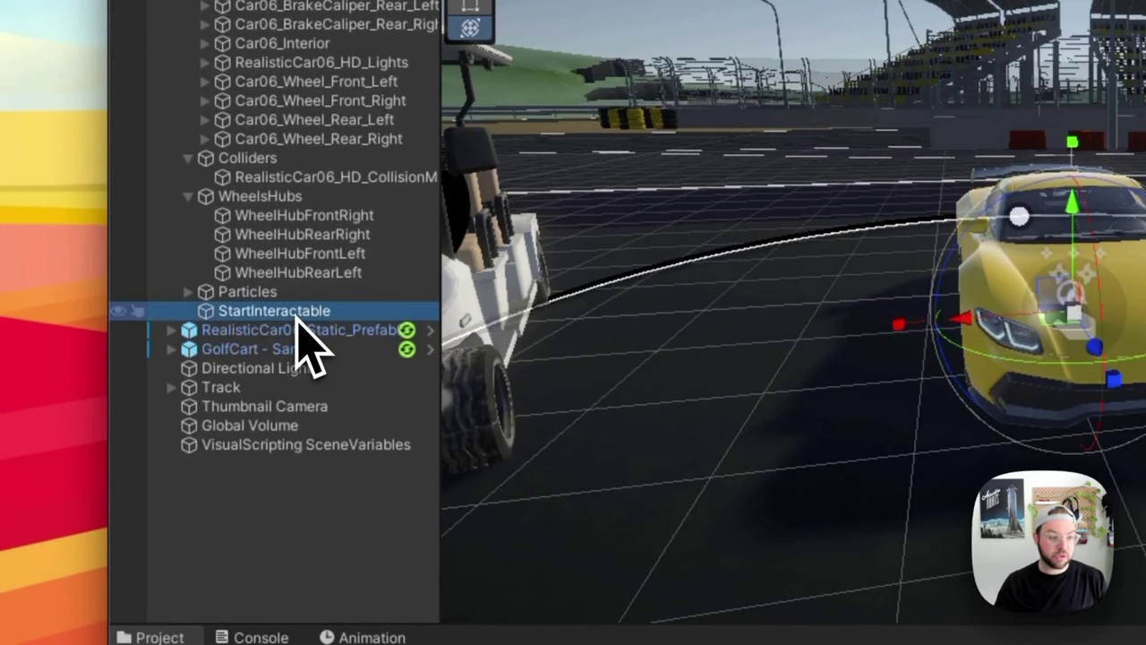
Duplicate StartInteractable, rename the copy StopInteractable and deactivate it.
key(ctrl+d)
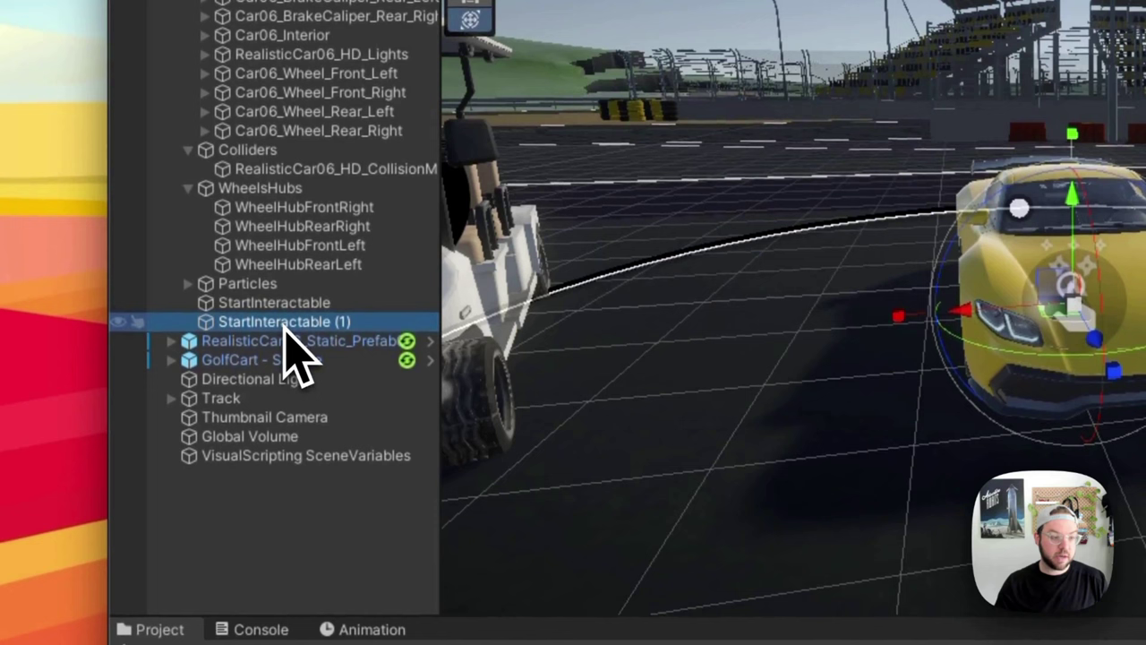
click(284, 324)
text(StopInteractable)
key(Return)
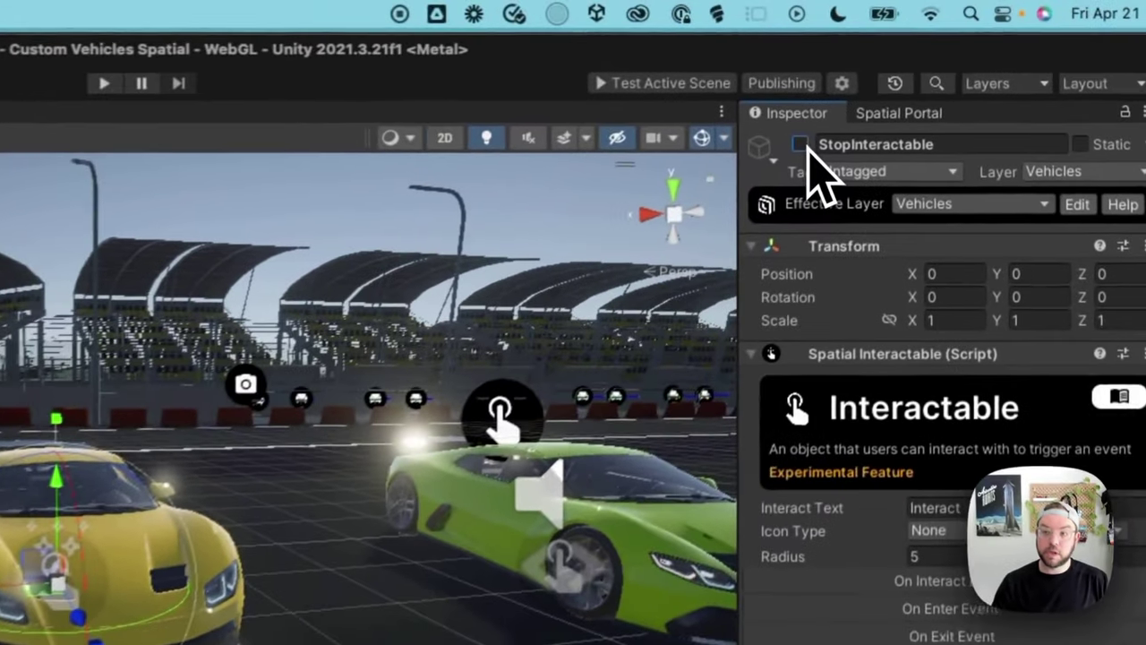
click(799, 144)
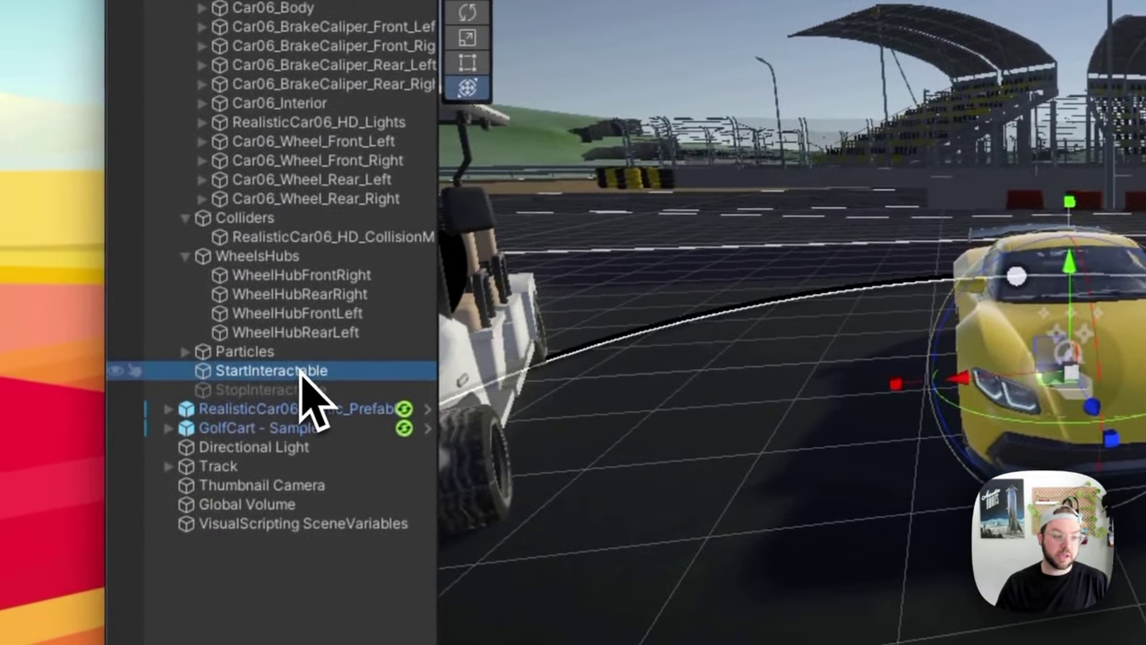
Give StartInteractable the interact text Drive with icon type None, and shrink its radius to about 2.5.
click(268, 384)
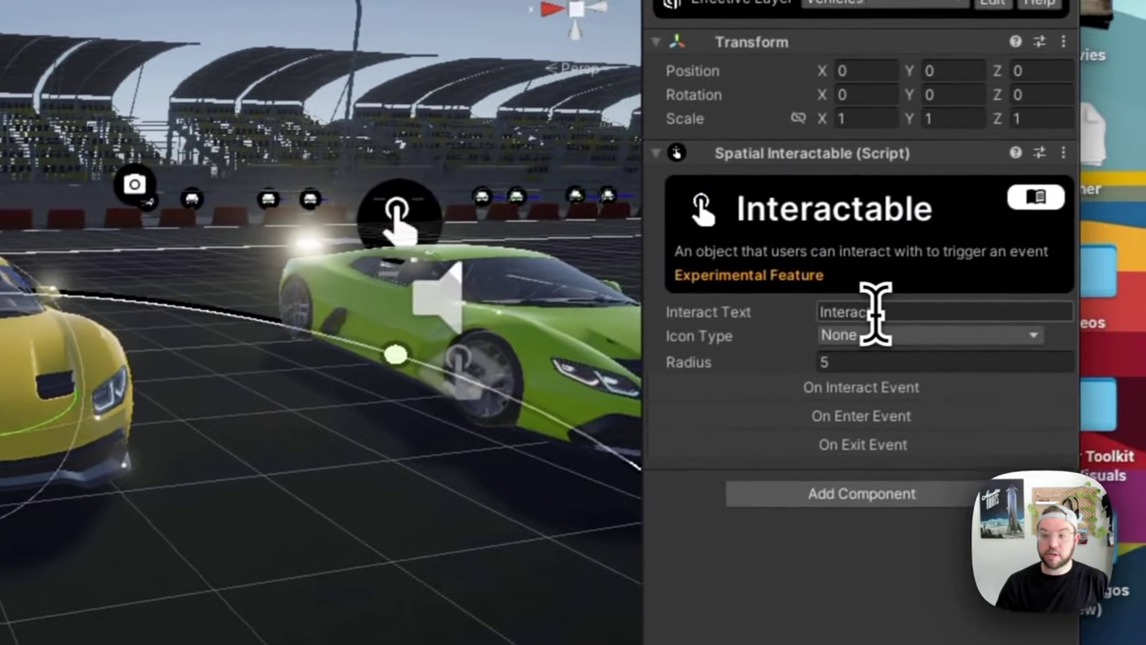
click(981, 295)
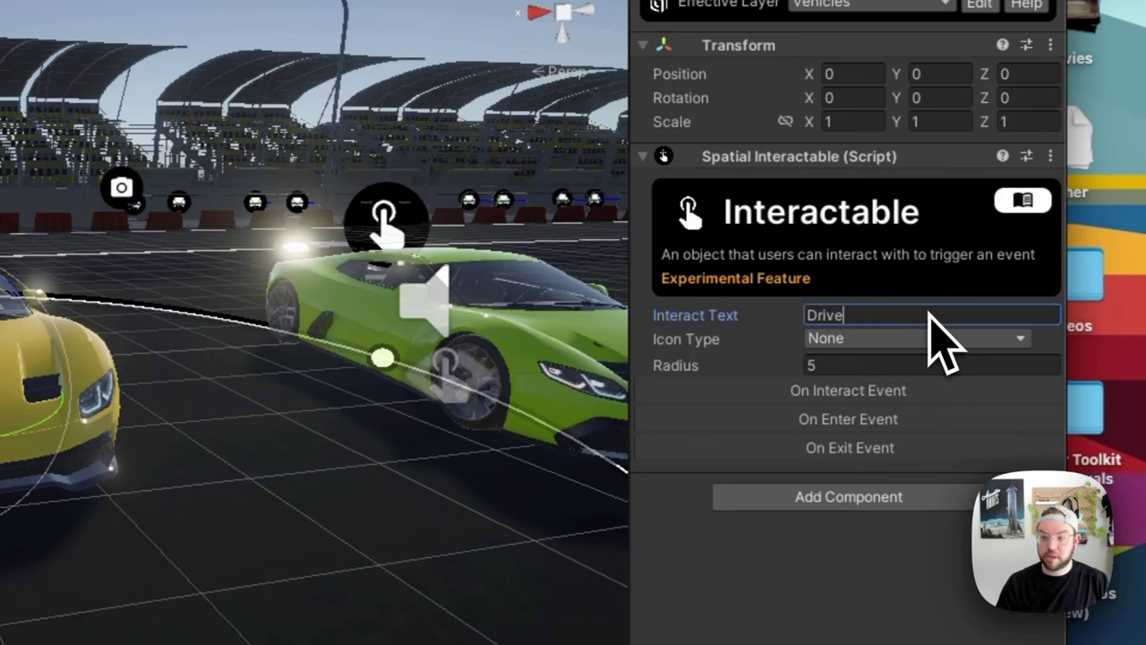
click(875, 338)
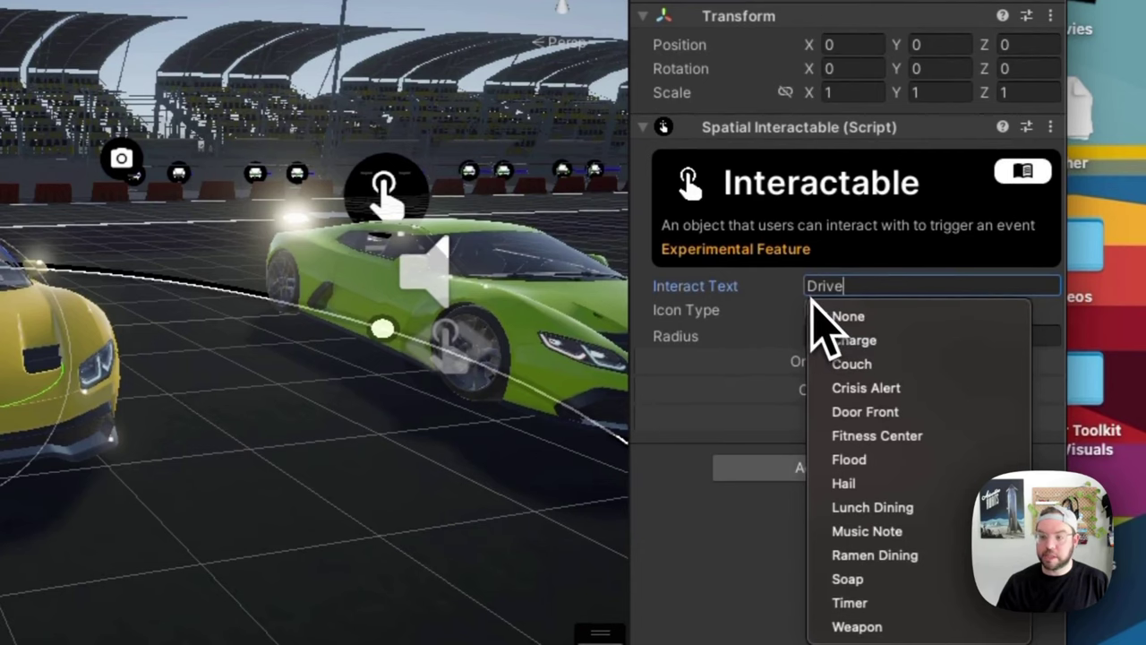
click(801, 291)
click(821, 336)
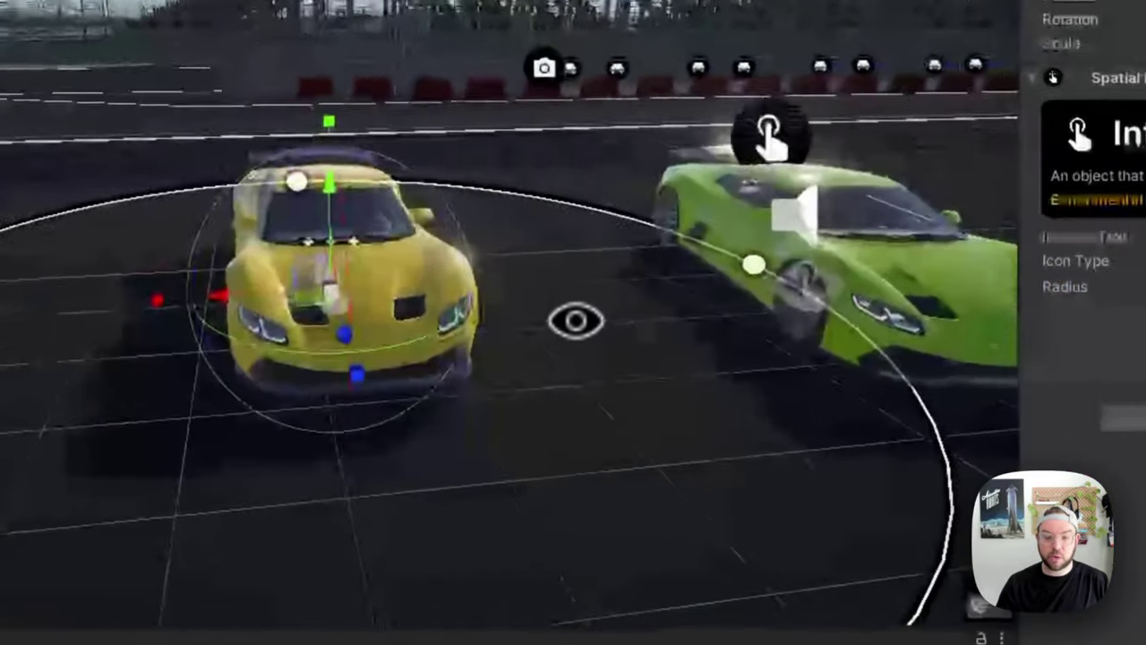
alt+drag(576, 320, 583, 376)
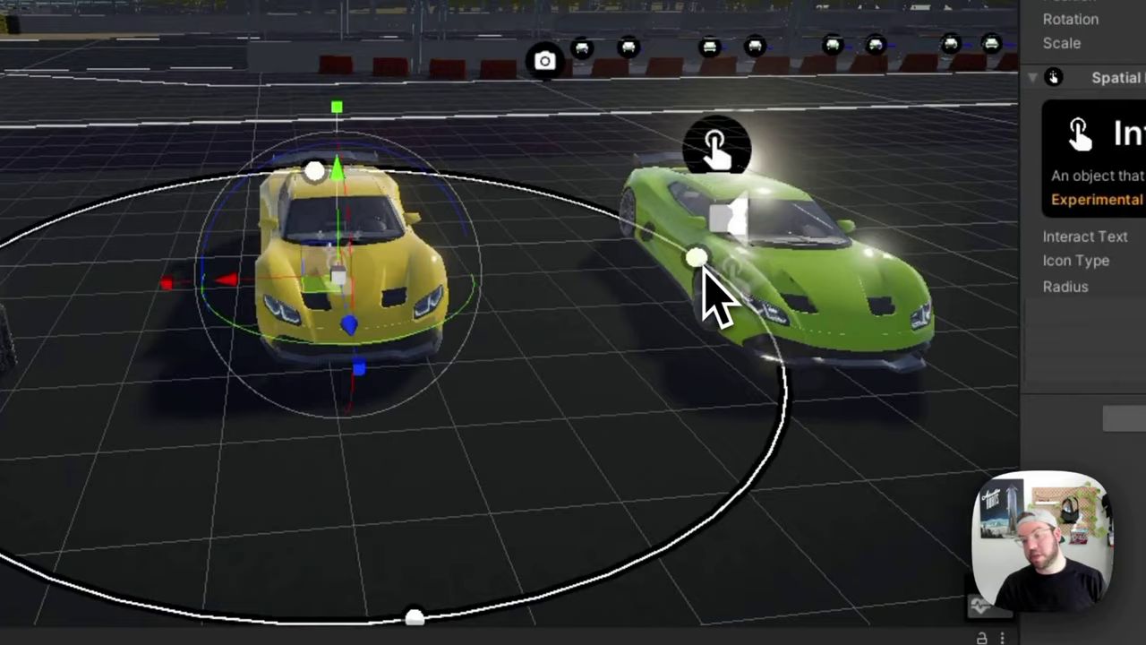
drag(703, 266, 566, 355)
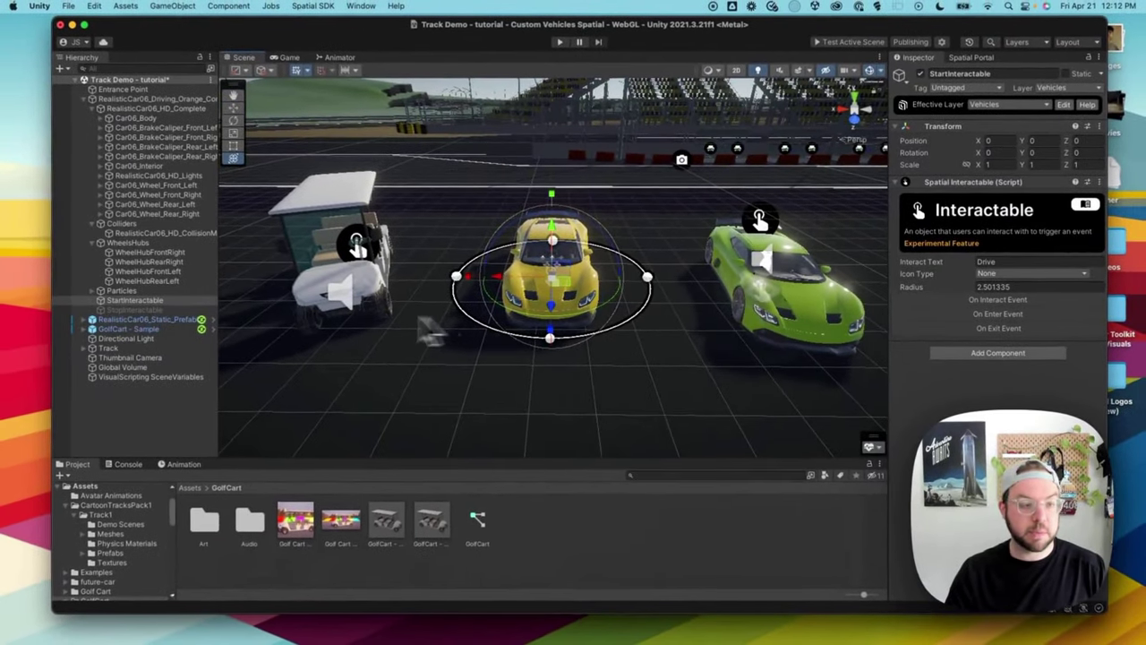
Set StopInteractable's interact text to Exit, activate it and shrink its radius to about 2.45.
drag(173, 328, 146, 325)
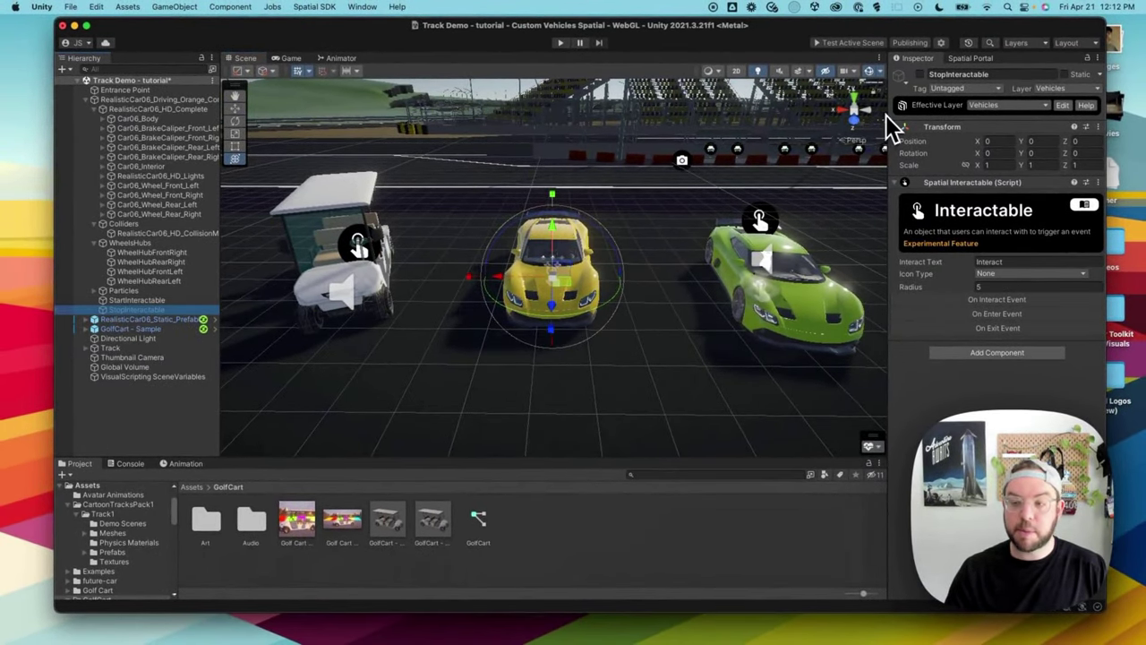
text(Exit)
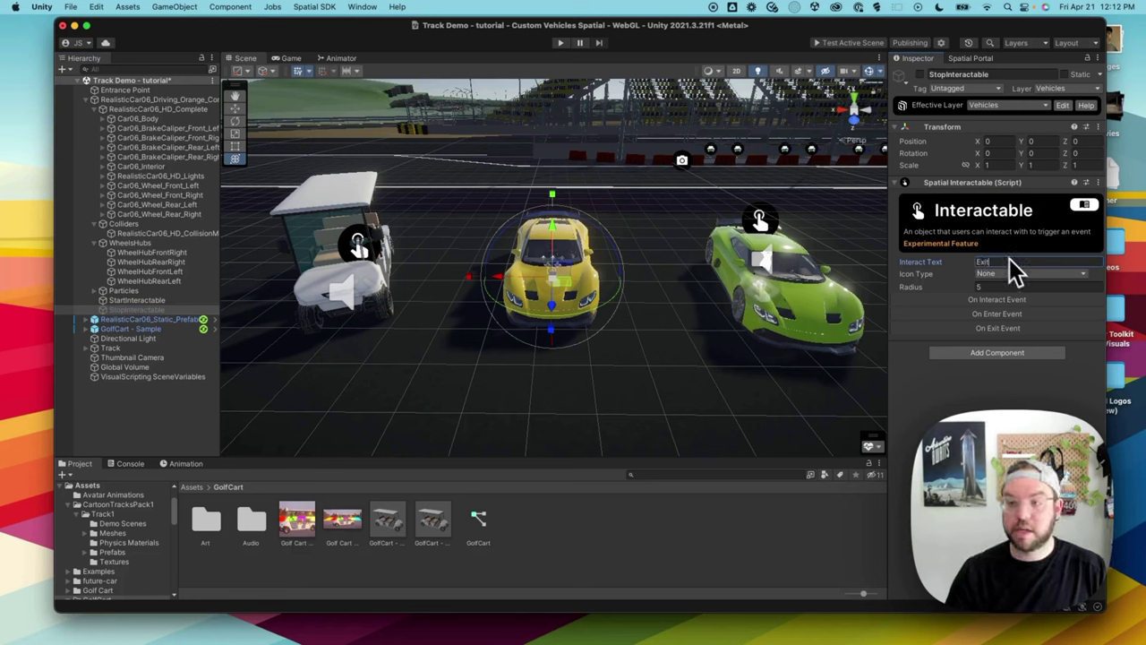
click(921, 77)
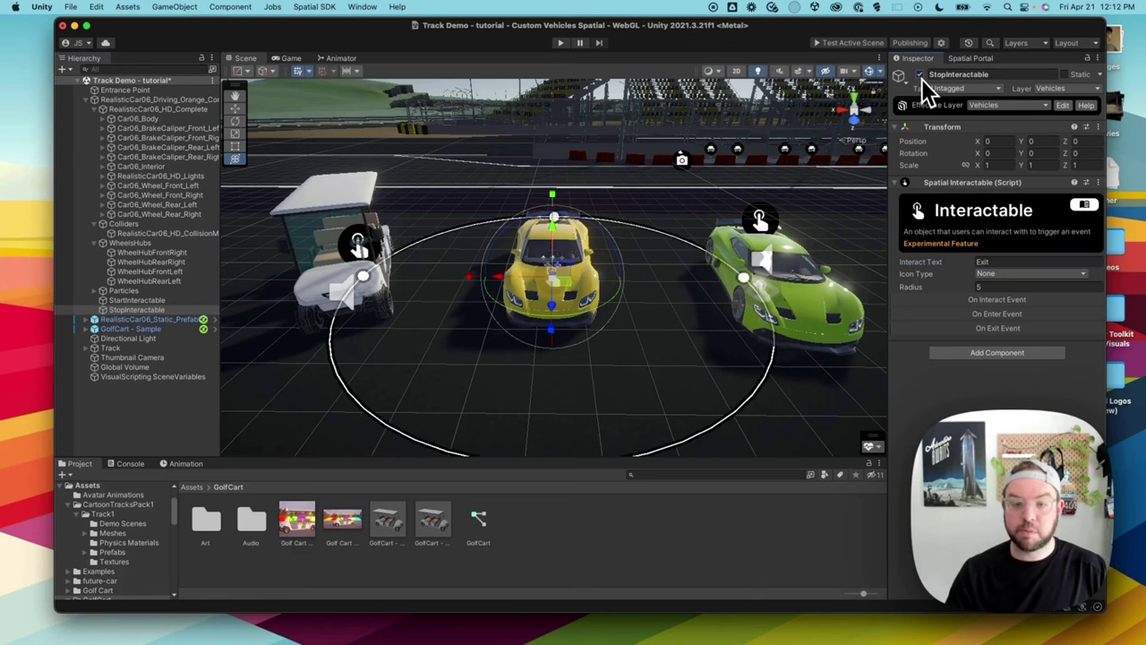
drag(736, 296, 652, 306)
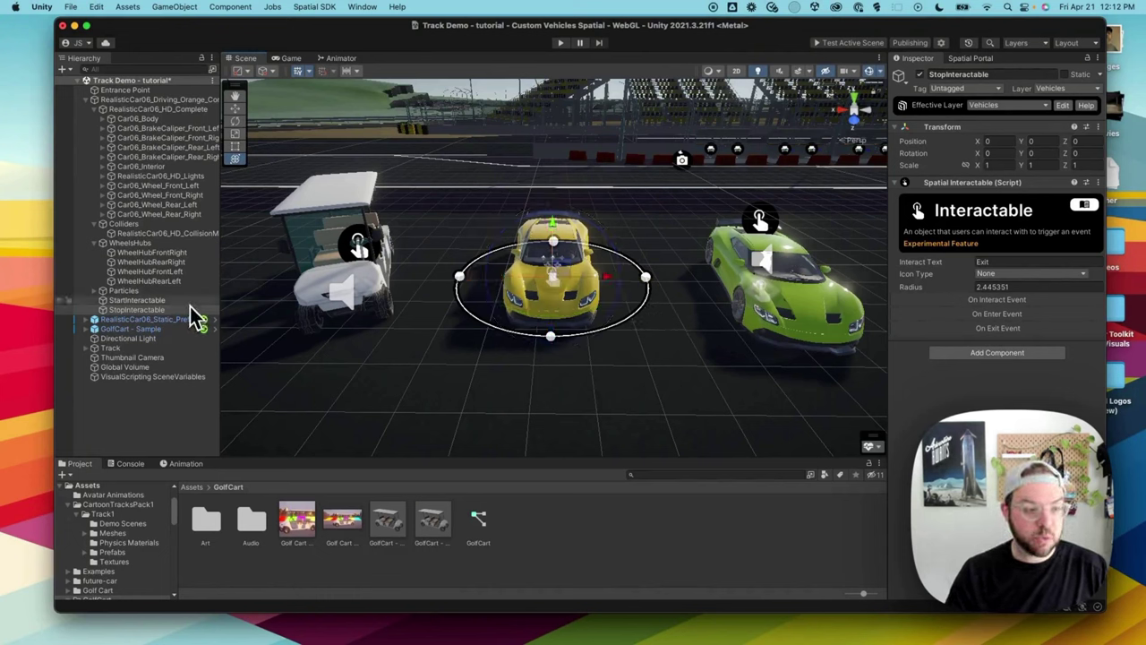
Raise both interactables together to Y 1.69 above the yellow car, and deactivate StopInteractable.
key(shift+Up)
alt+drag(457, 333, 590, 342)
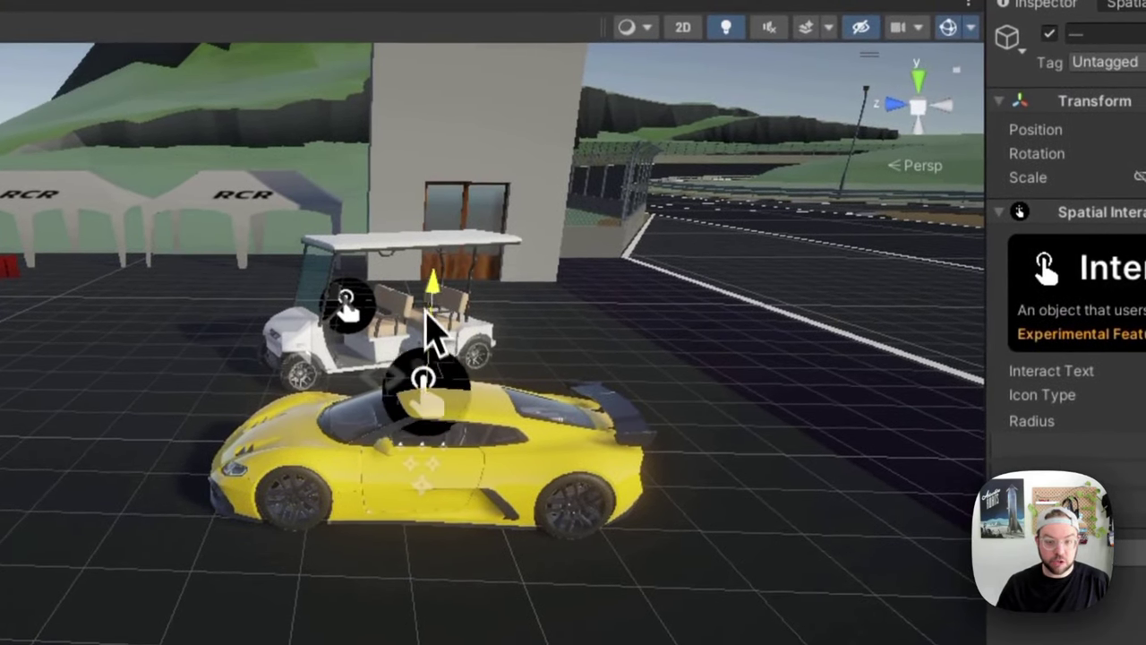
drag(421, 269, 423, 262)
key(e)
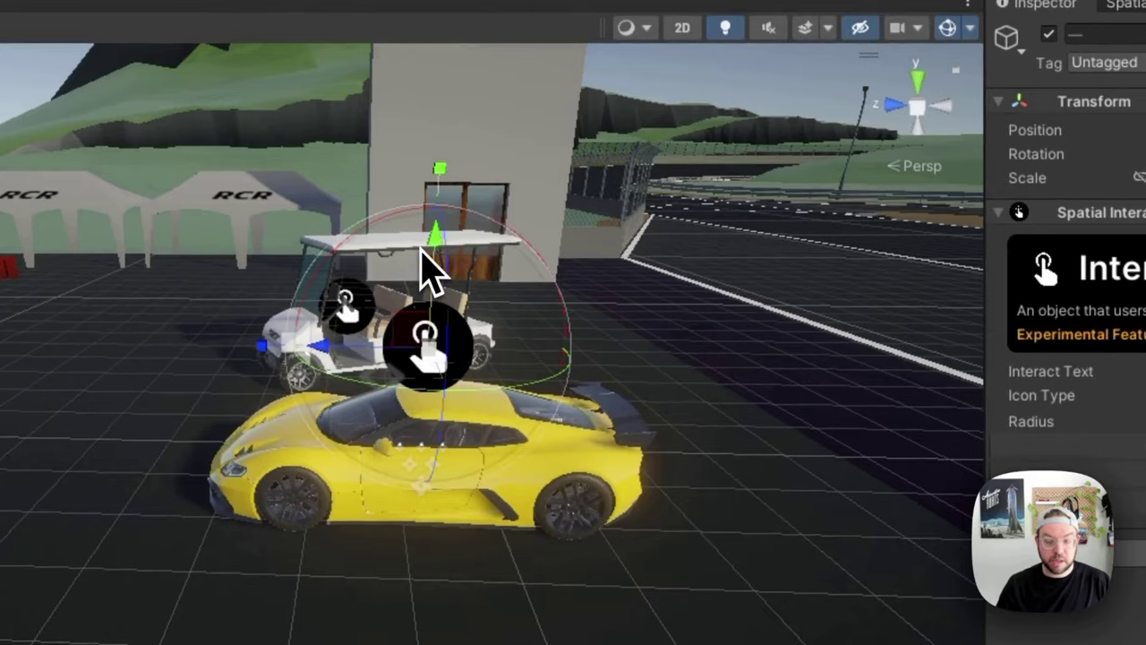
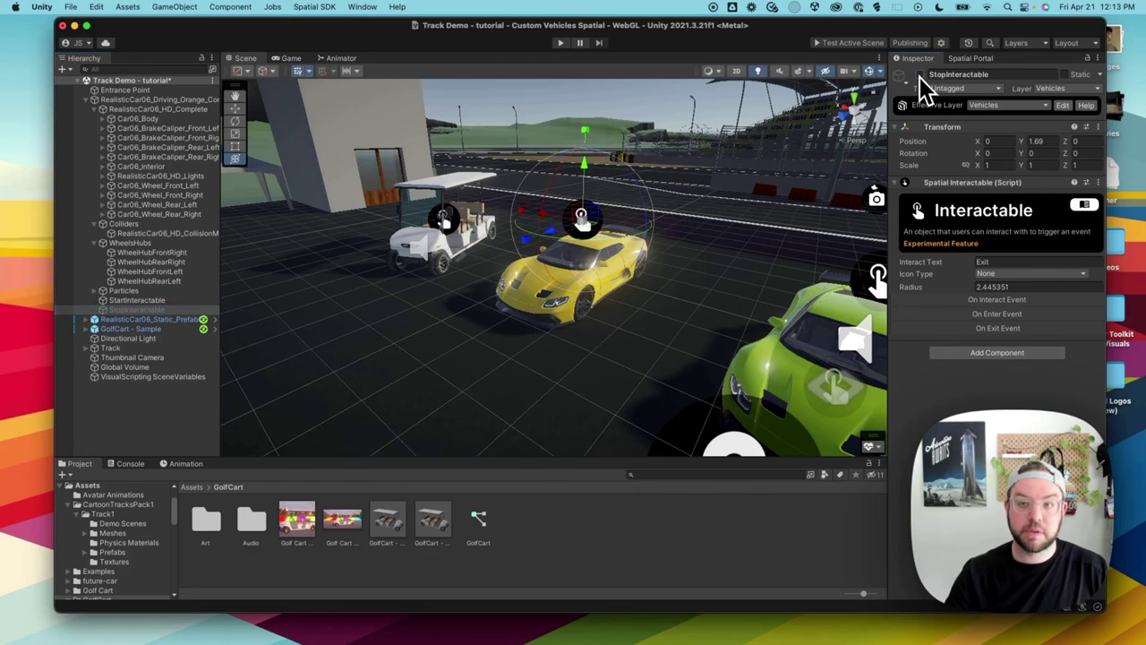
click(919, 76)
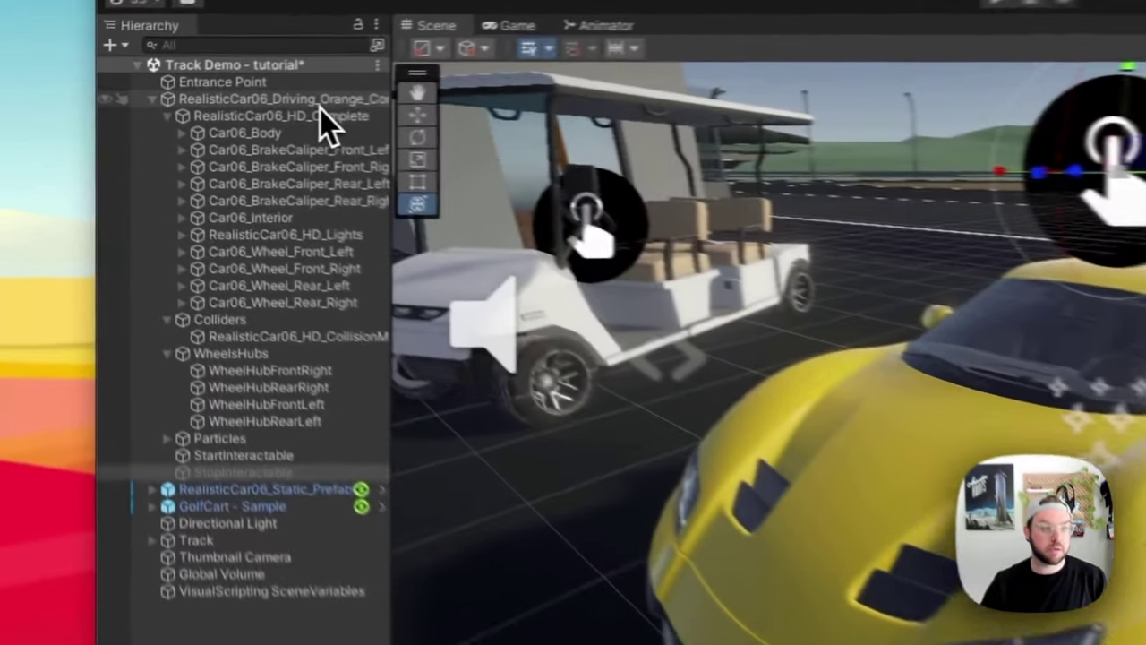
Create an empty child object named Seats under the RealisticCar06_Driving_Orange car.
right_click(321, 107)
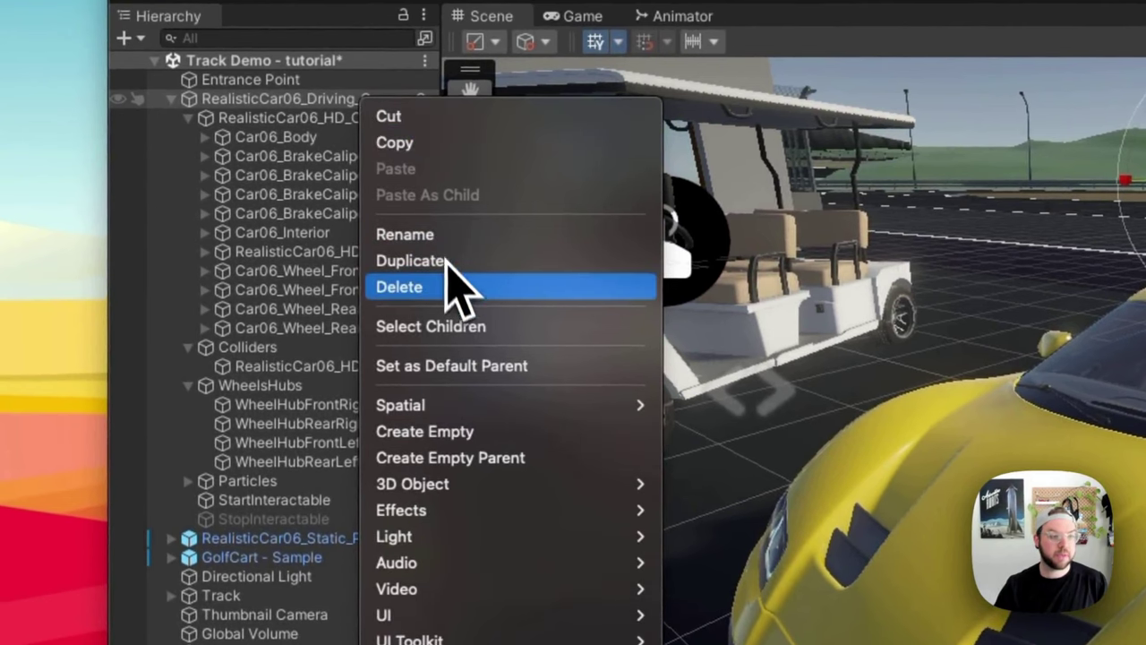
click(474, 432)
text(Seats)
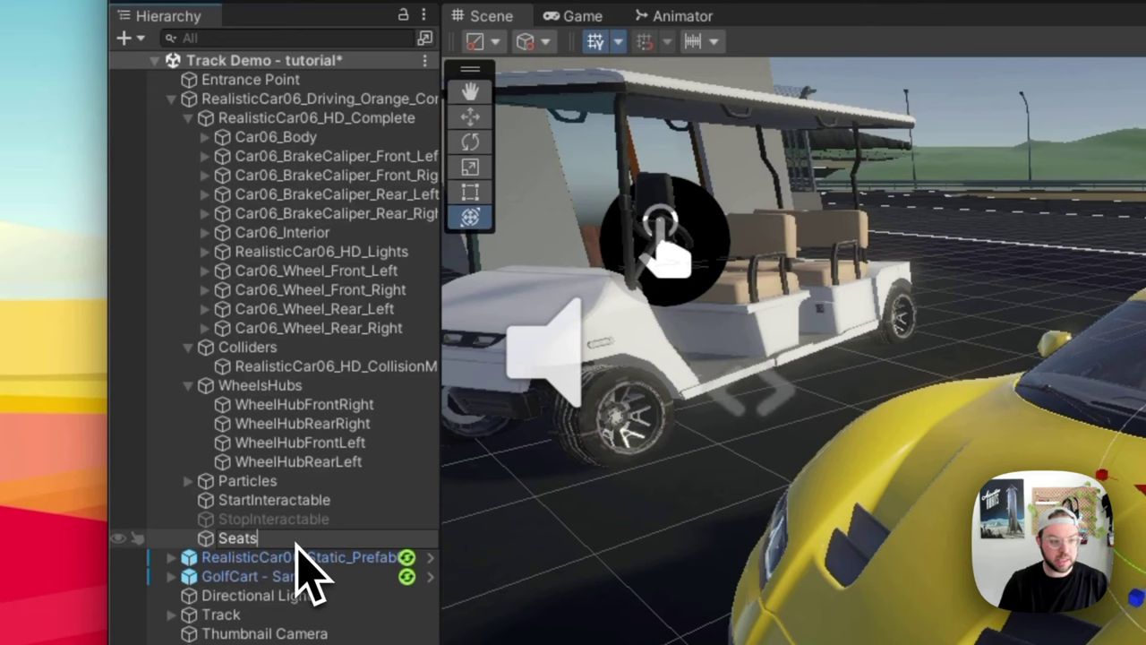
key(Return)
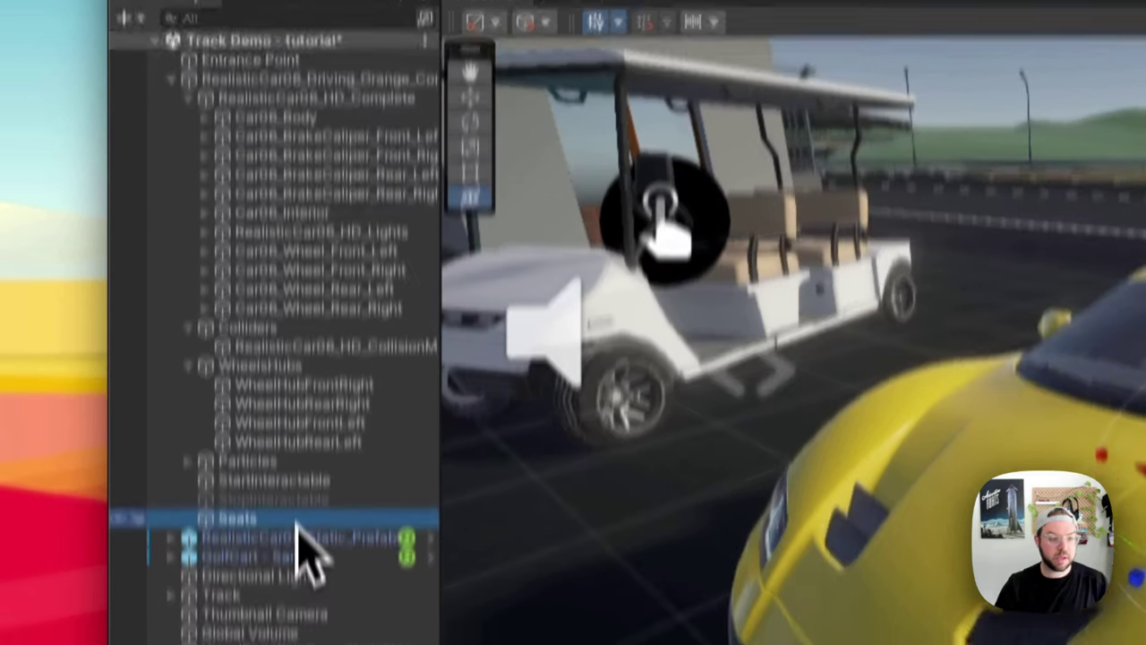
Create an empty child object named Driver Seat inside Seats.
right_click(298, 540)
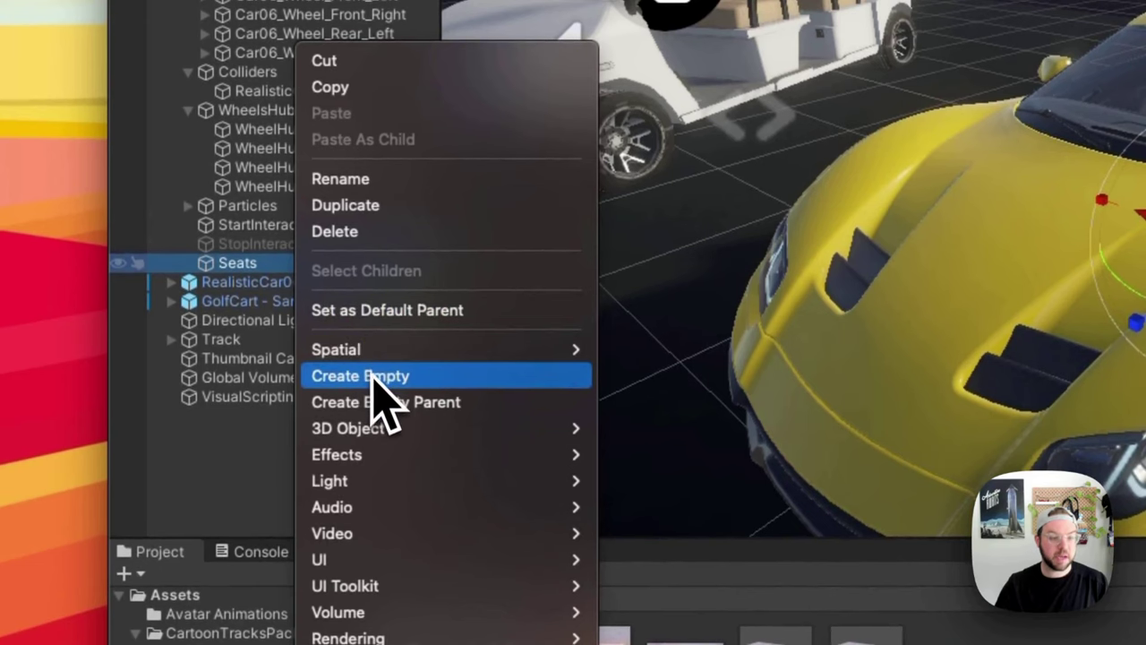
click(373, 378)
text(Driver Seat)
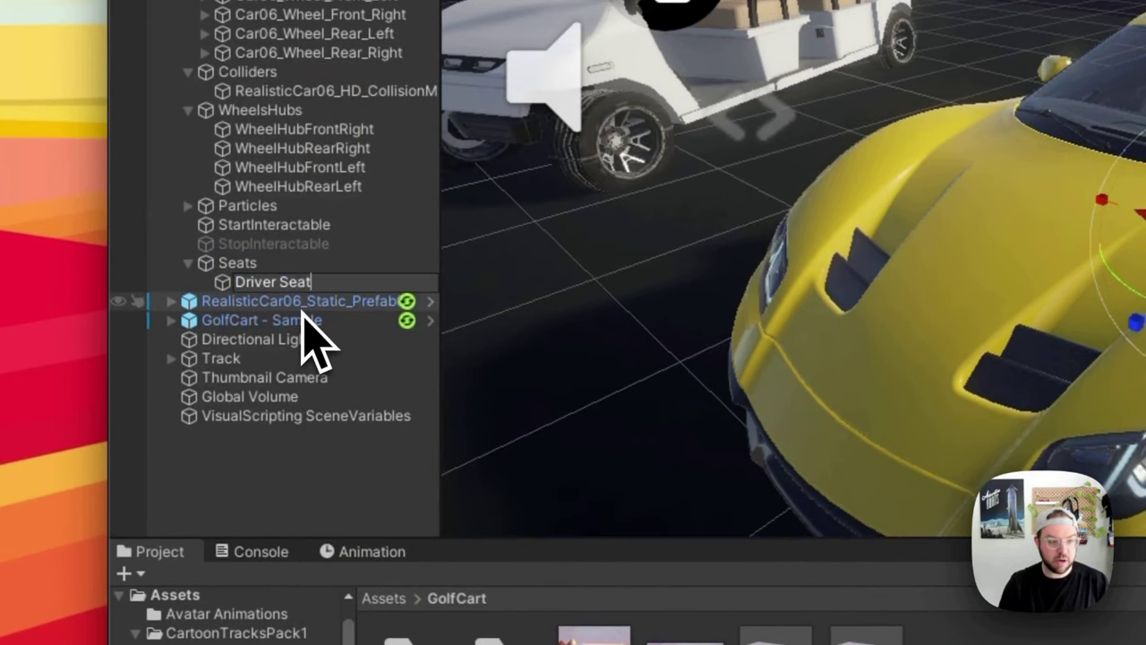
key(Return)
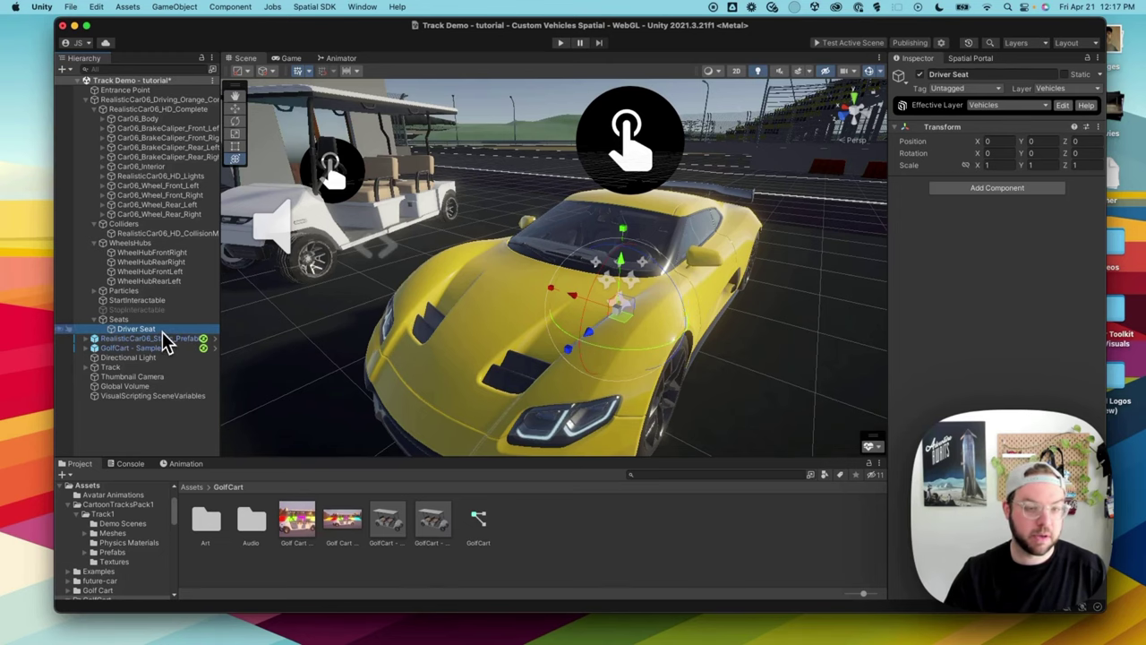
Move Driver Seat inside the yellow car over the driver's seat cushion, at X -0.359.
scroll(288, 331, down, 10)
scroll(597, 267, up, 10)
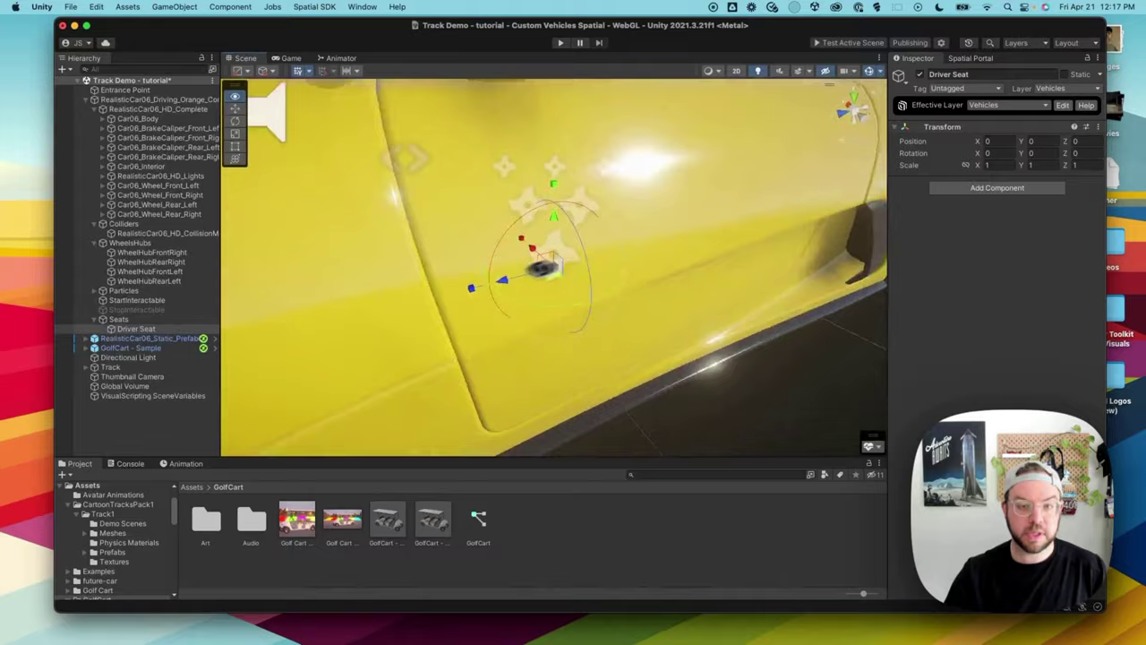
alt+drag(597, 267, 435, 303)
alt+drag(543, 279, 475, 346)
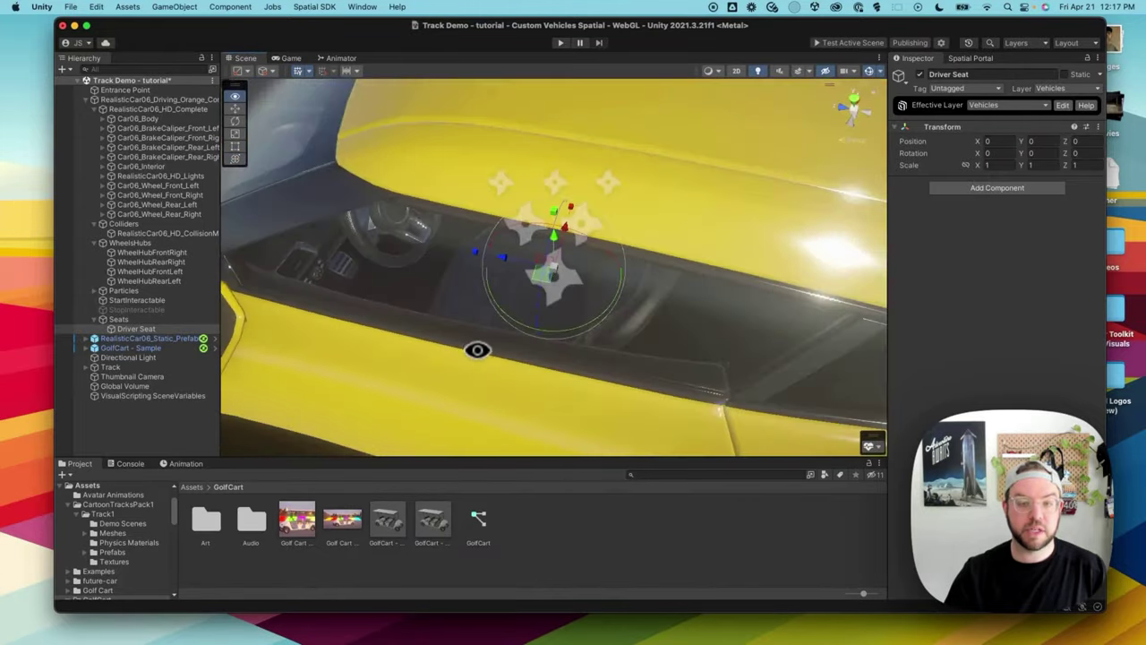
scroll(550, 310, up, 5)
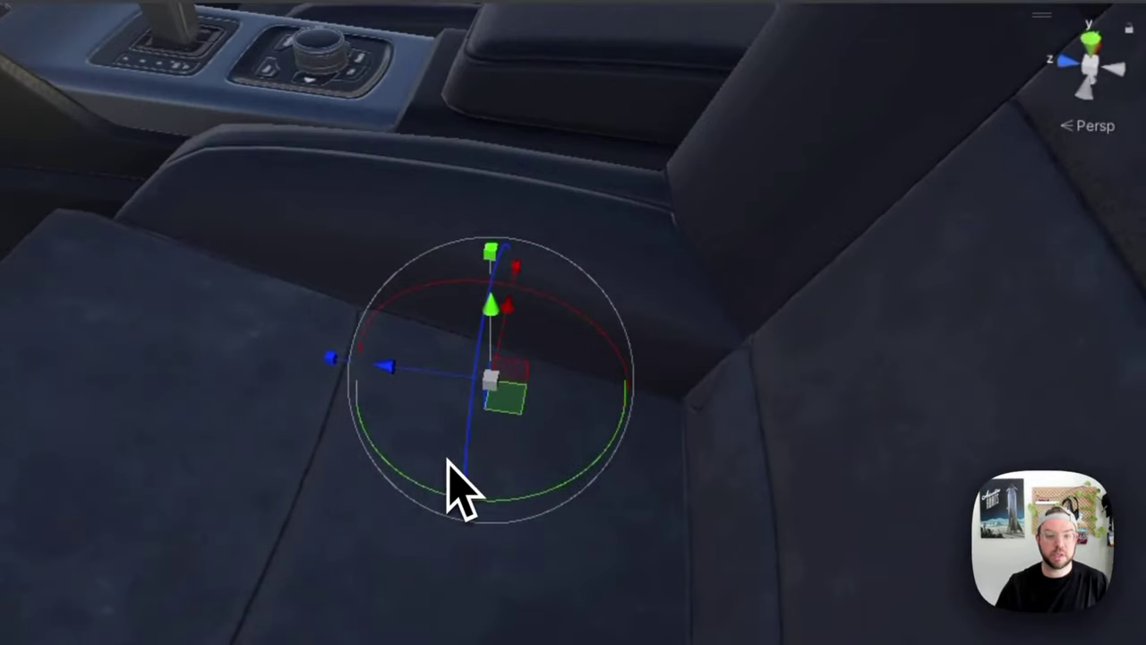
alt+drag(461, 491, 877, 112)
click(658, 430)
key(e)
key(w)
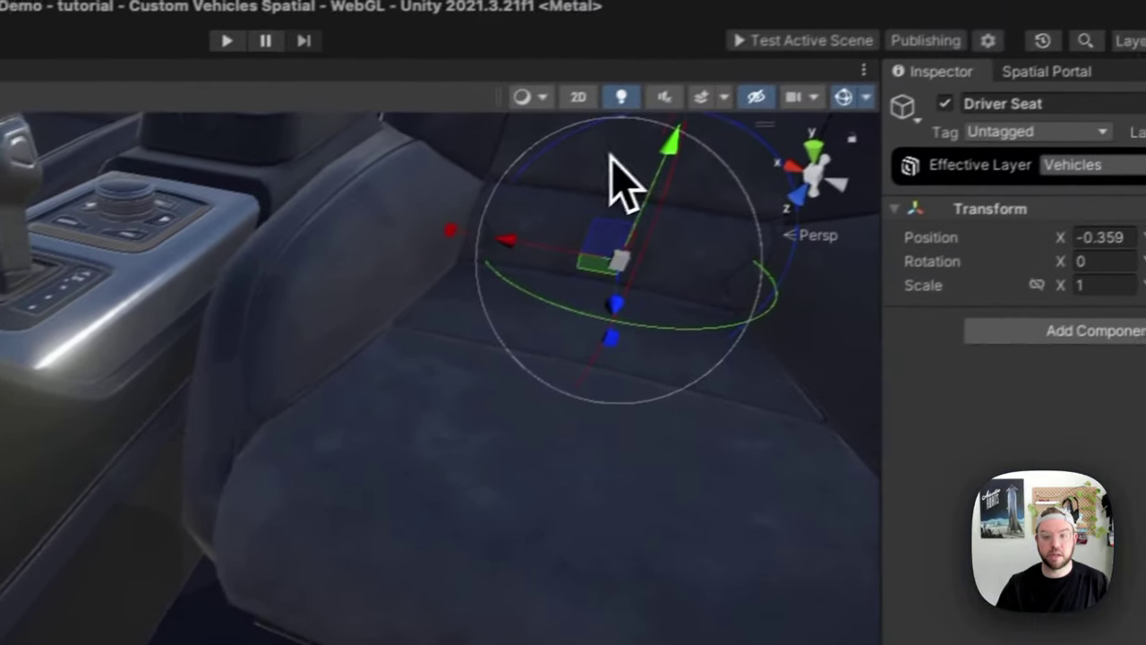
Fine-tune Driver Seat at the back of the driver's seat cushion, at Y 0.3396 and Z -0.1073.
scroll(761, 260, down, 5)
scroll(332, 461, up, 5)
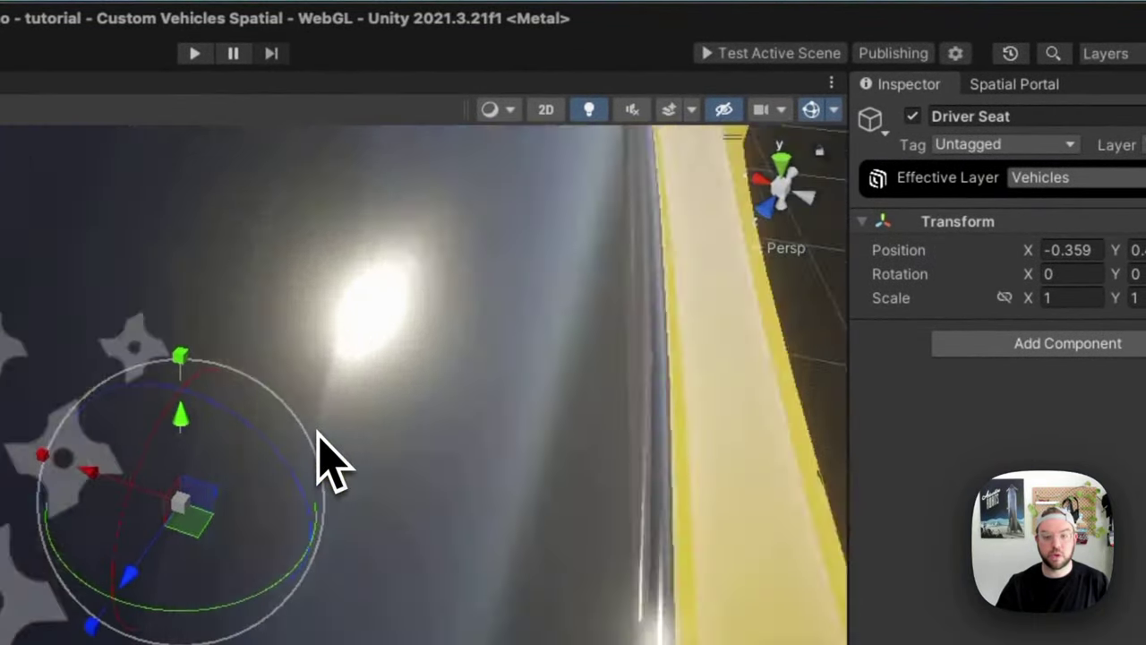
alt+drag(328, 461, 953, 318)
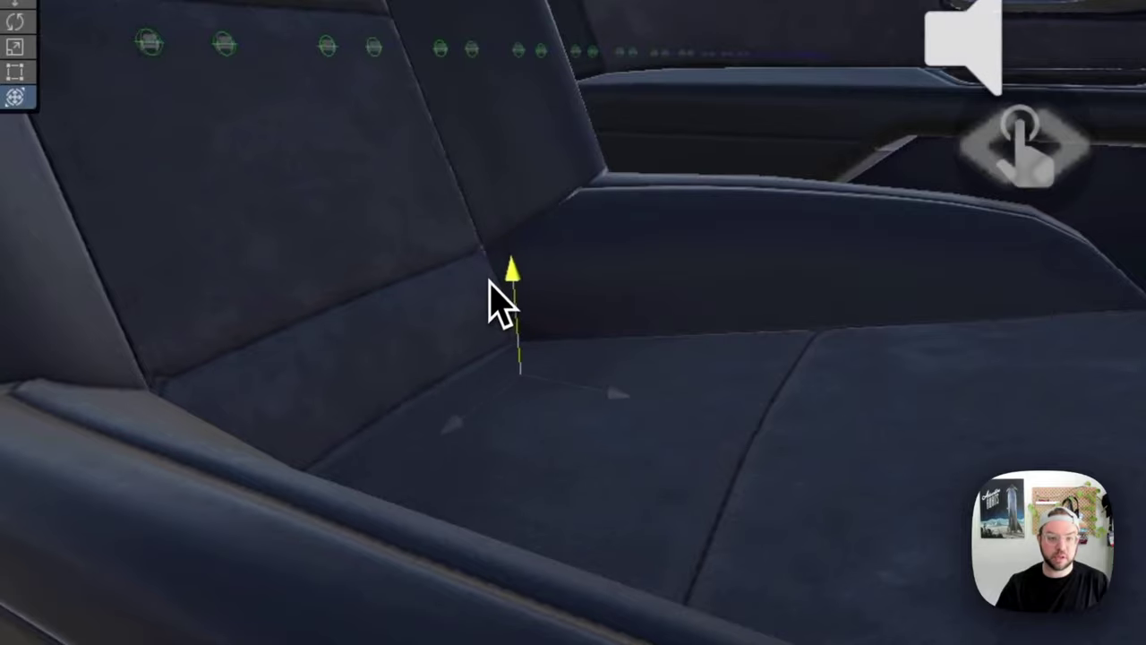
click(492, 308)
alt+drag(492, 313, 573, 427)
alt+drag(667, 403, 310, 386)
alt+drag(583, 409, 727, 383)
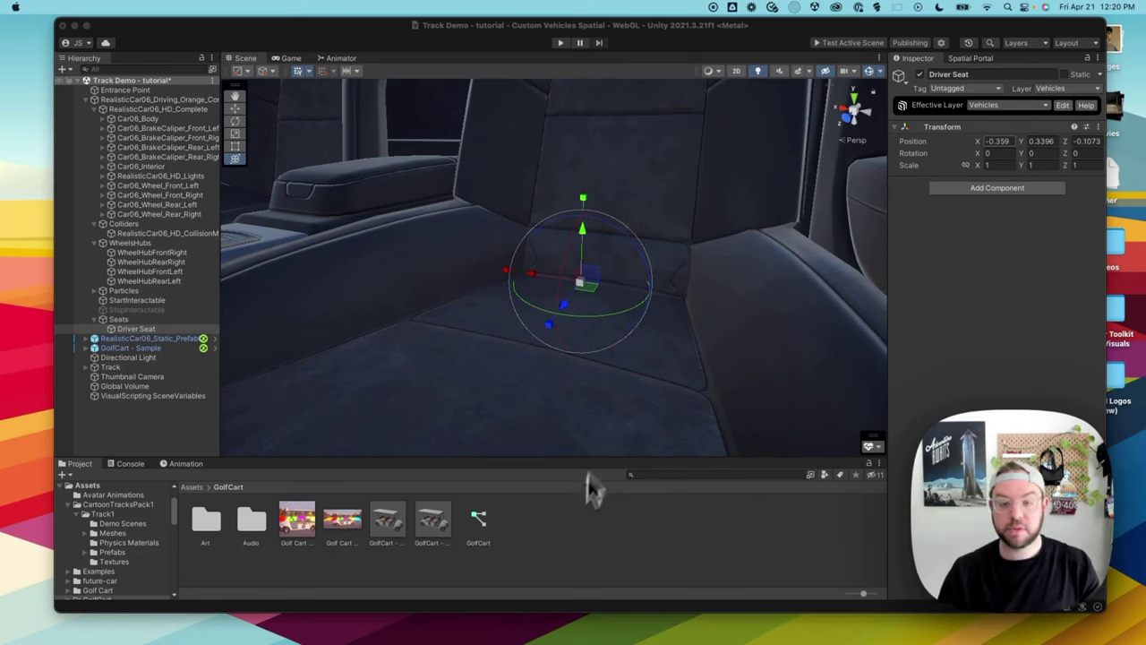
Examine the RealisticCar06_HD_CollisionMesh object under Colliders against the car's detailed body mesh from several sides.
scroll(648, 354, down, 10)
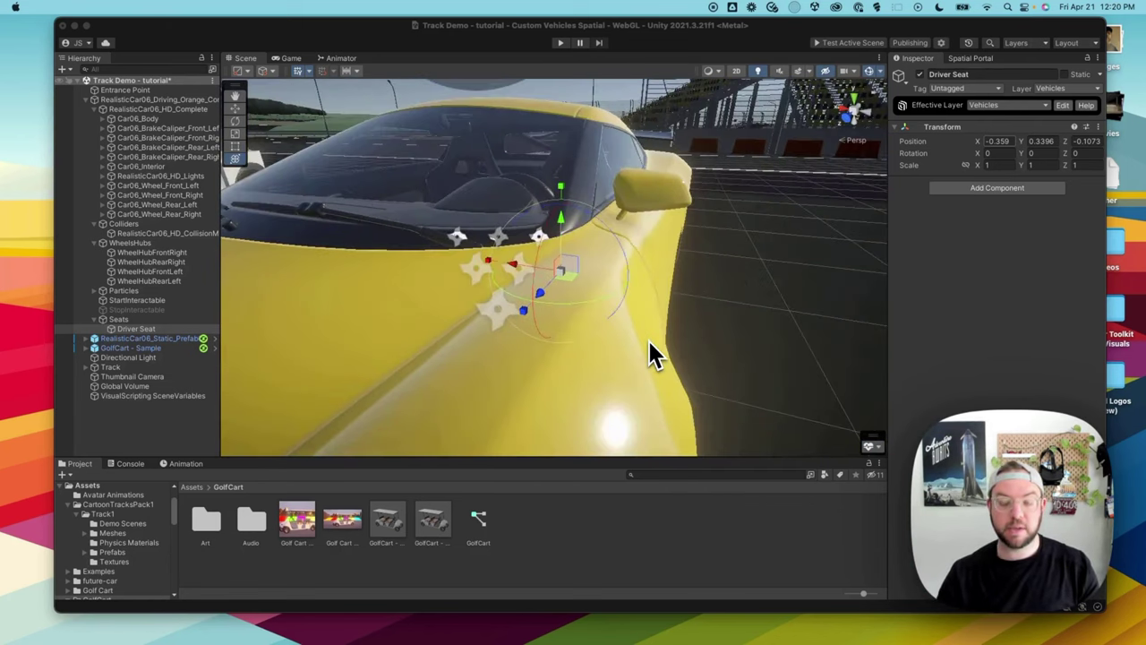
alt+drag(650, 354, 624, 302)
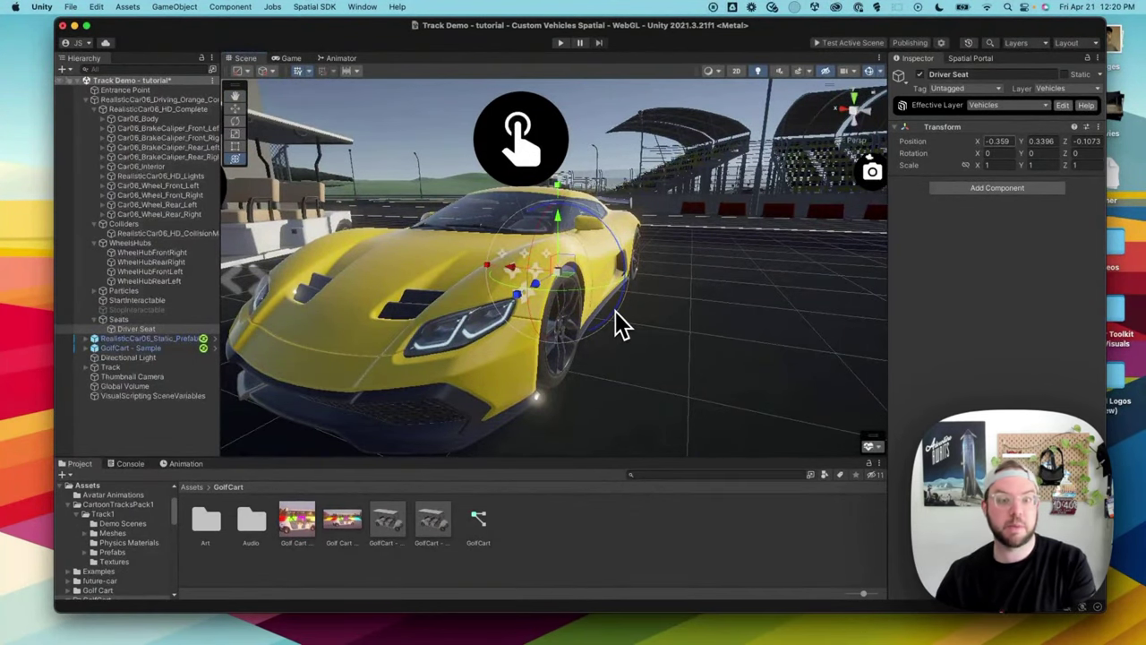
click(201, 234)
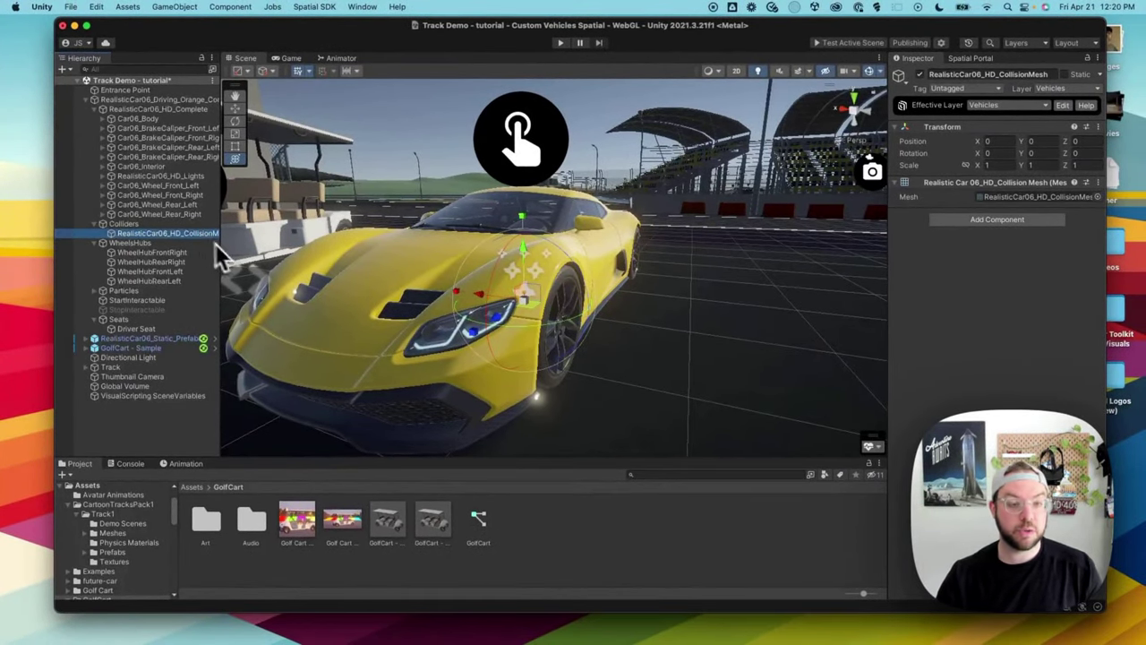
click(391, 287)
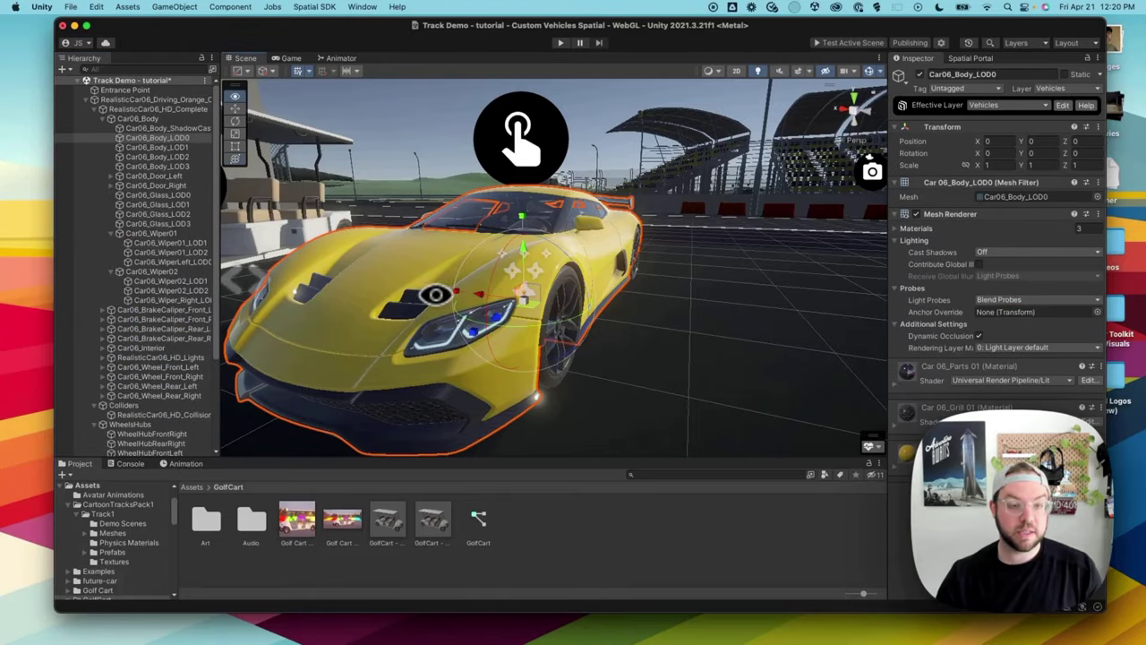
alt+drag(438, 289, 354, 311)
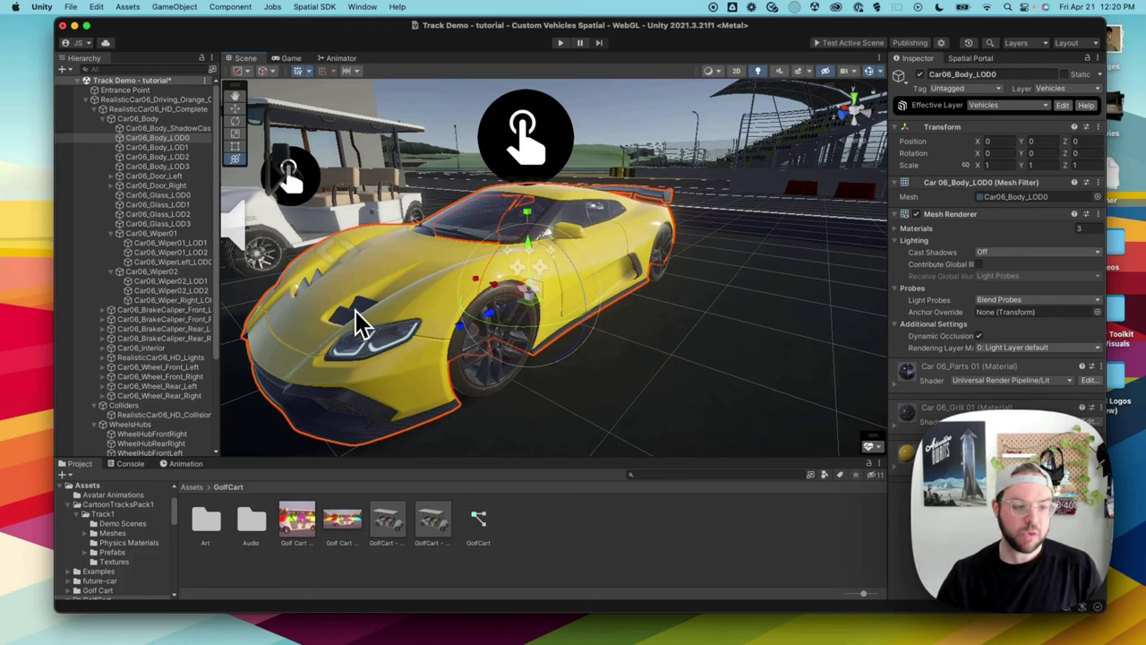
click(187, 414)
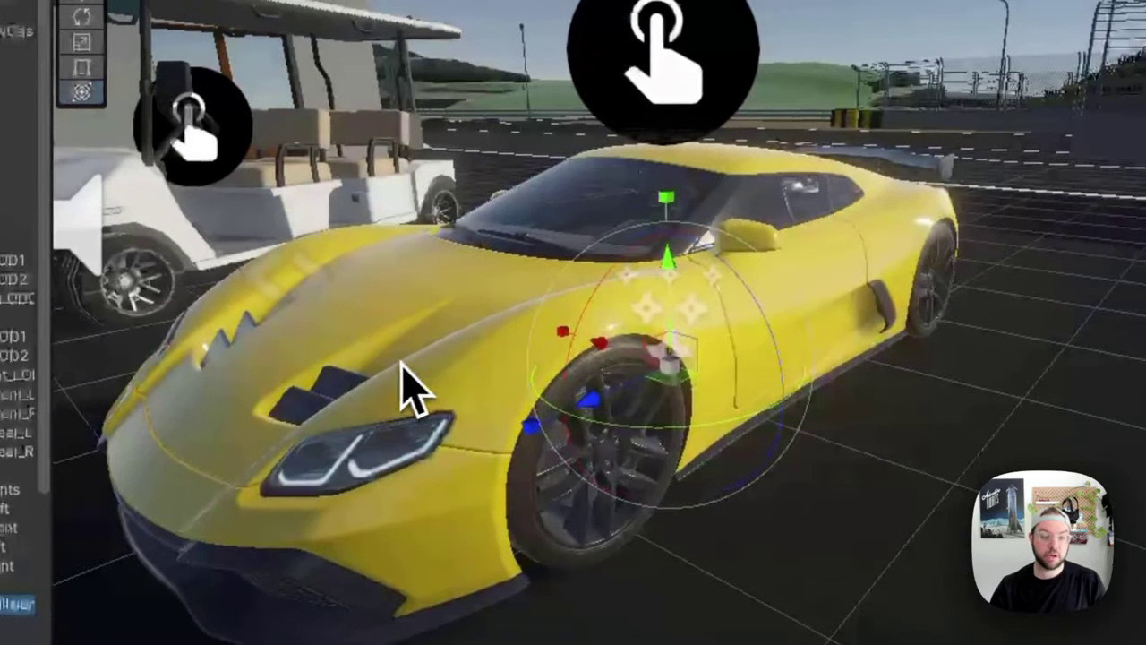
alt+drag(401, 386, 833, 332)
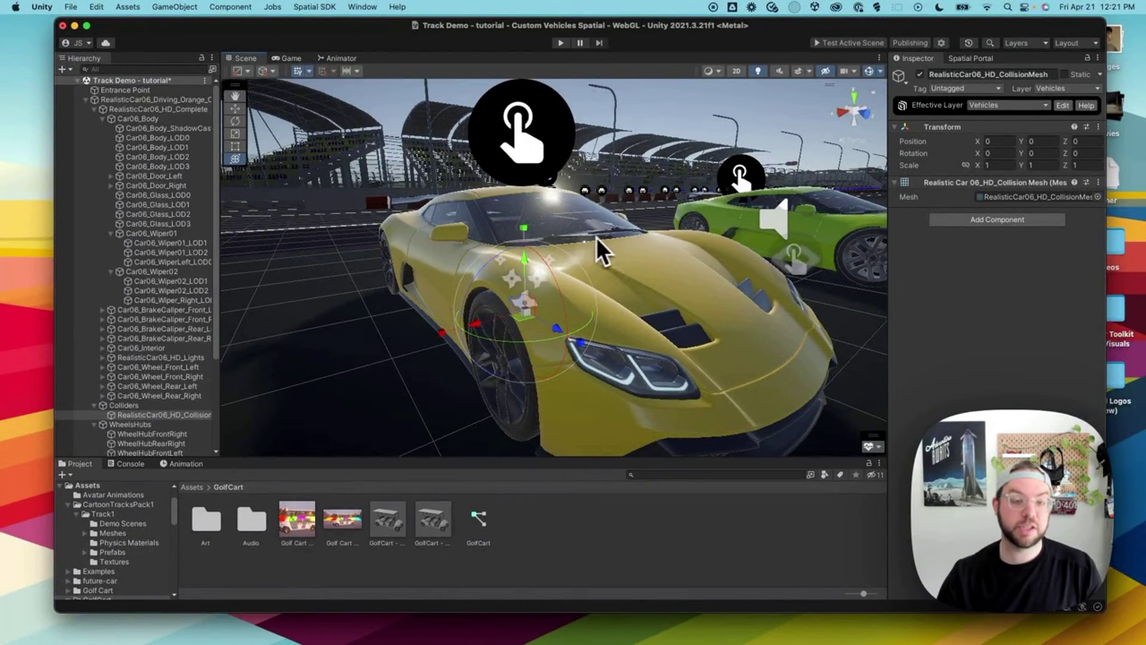
alt+drag(628, 260, 684, 276)
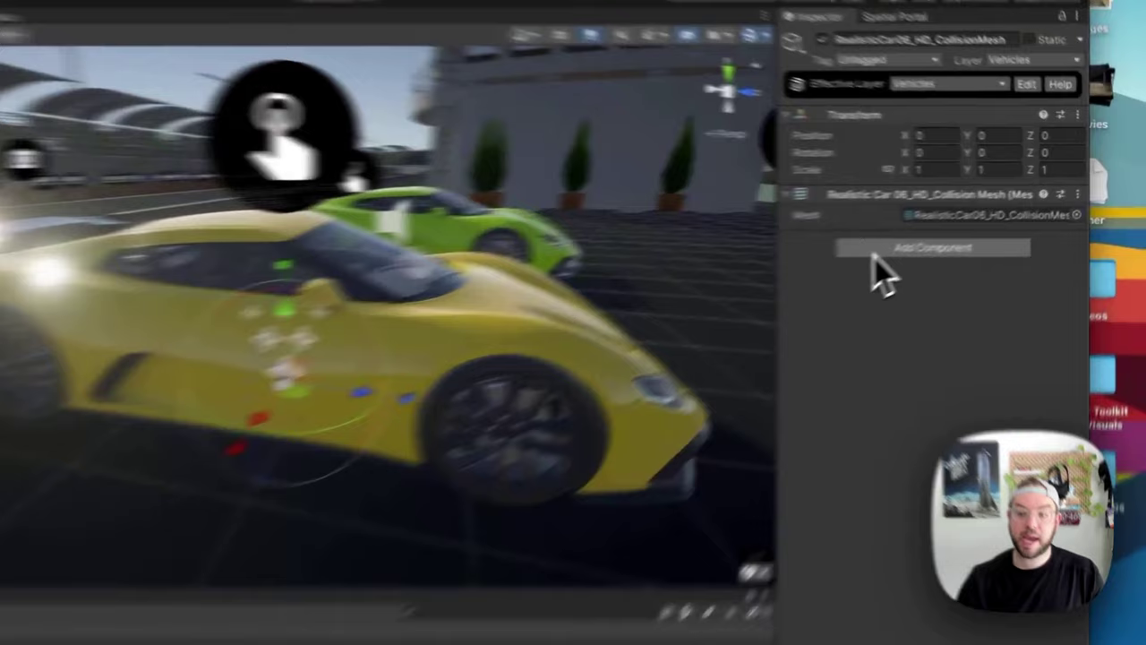
Add a Mesh Collider to RealisticCar06_HD_CollisionMesh, make it convex and check its fit around the car.
click(955, 223)
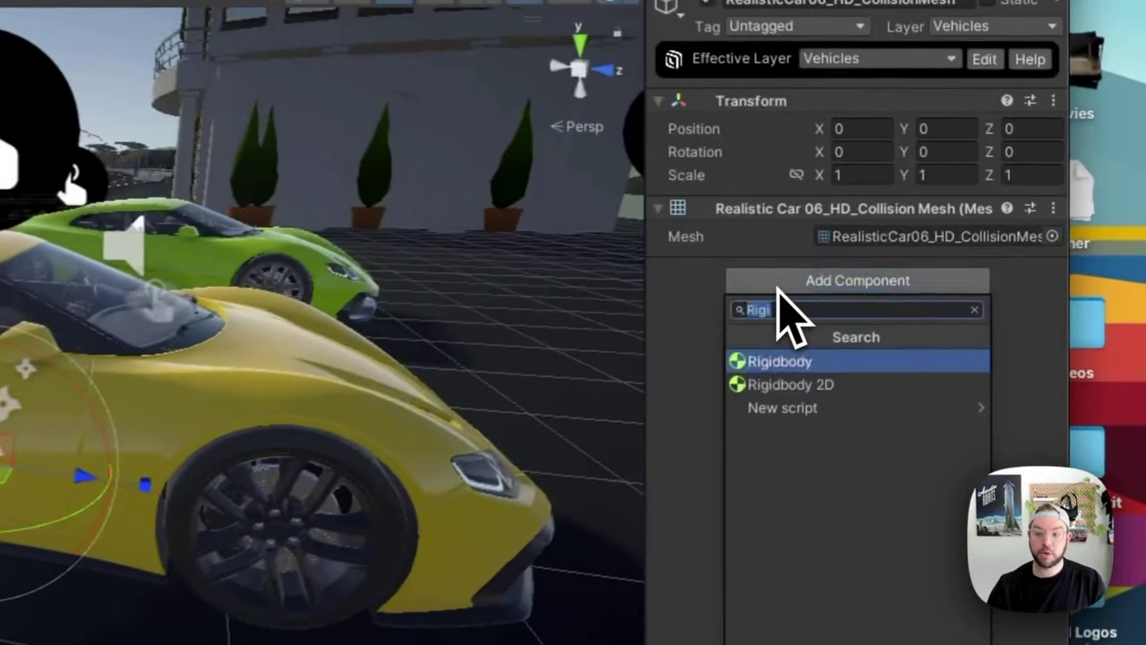
text(Mesh)
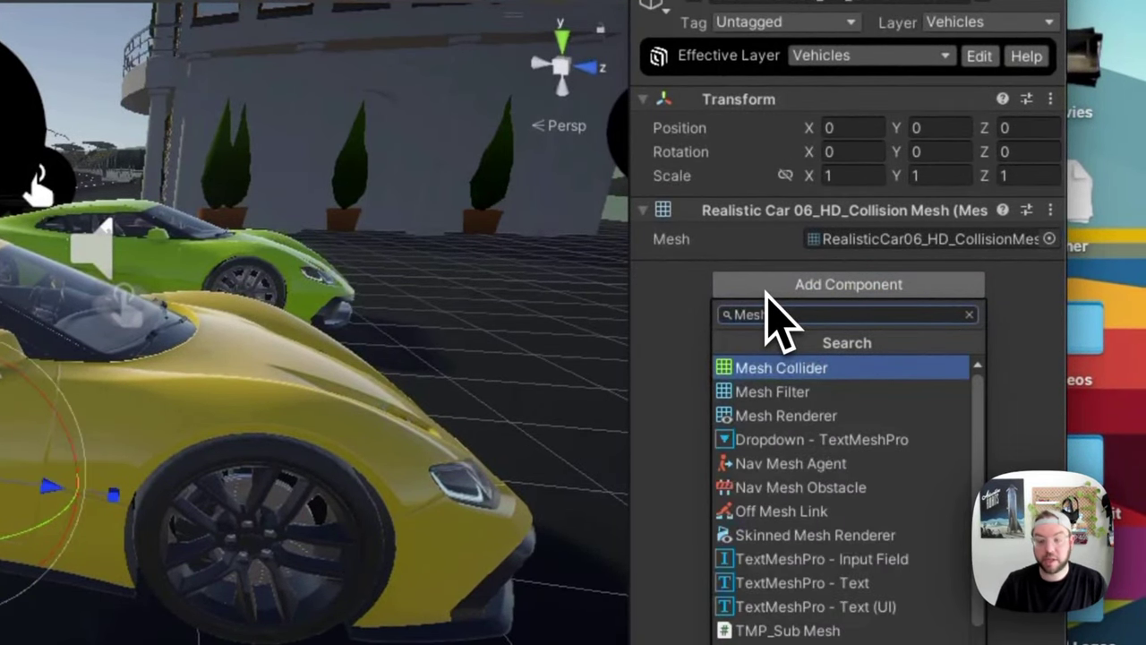
key(Return)
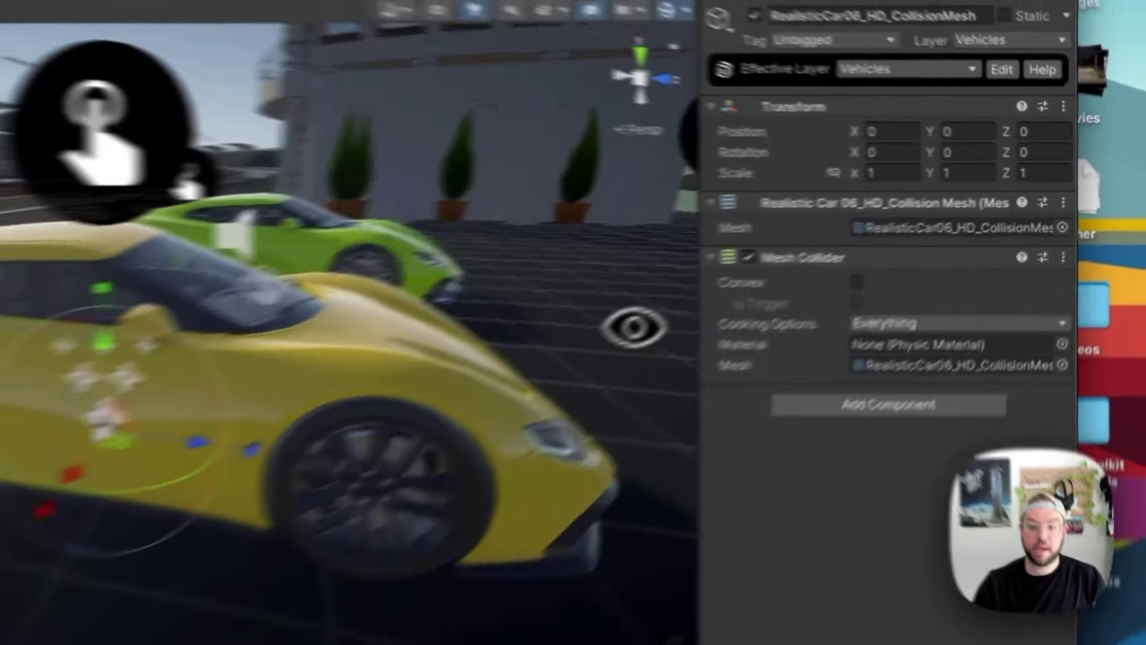
alt+drag(546, 354, 145, 387)
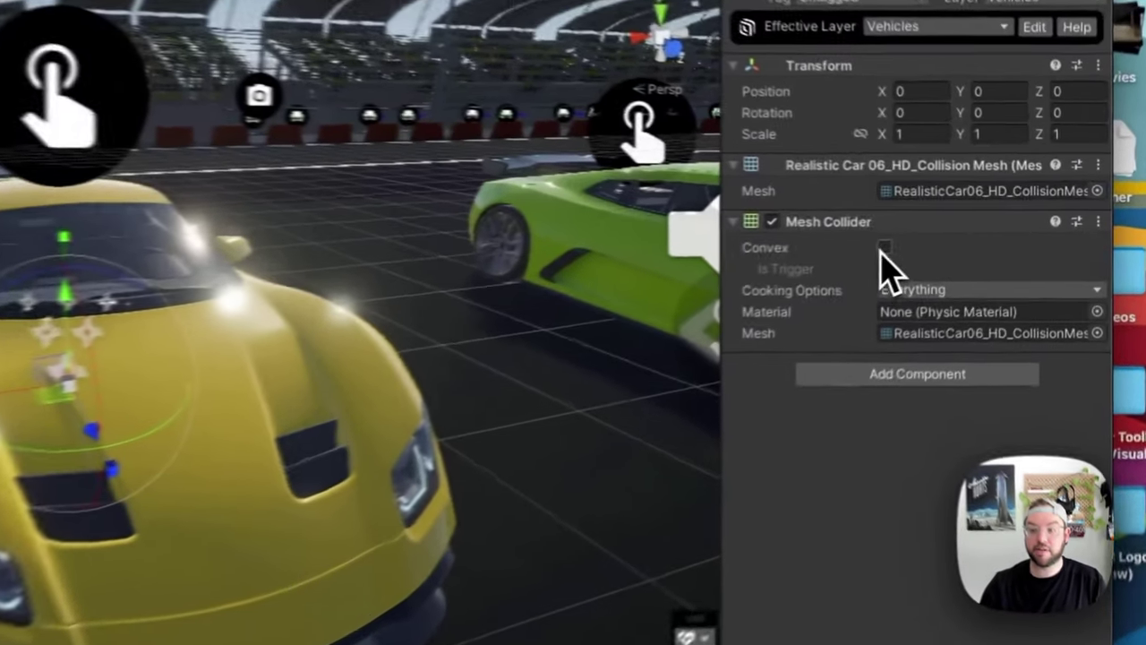
click(979, 229)
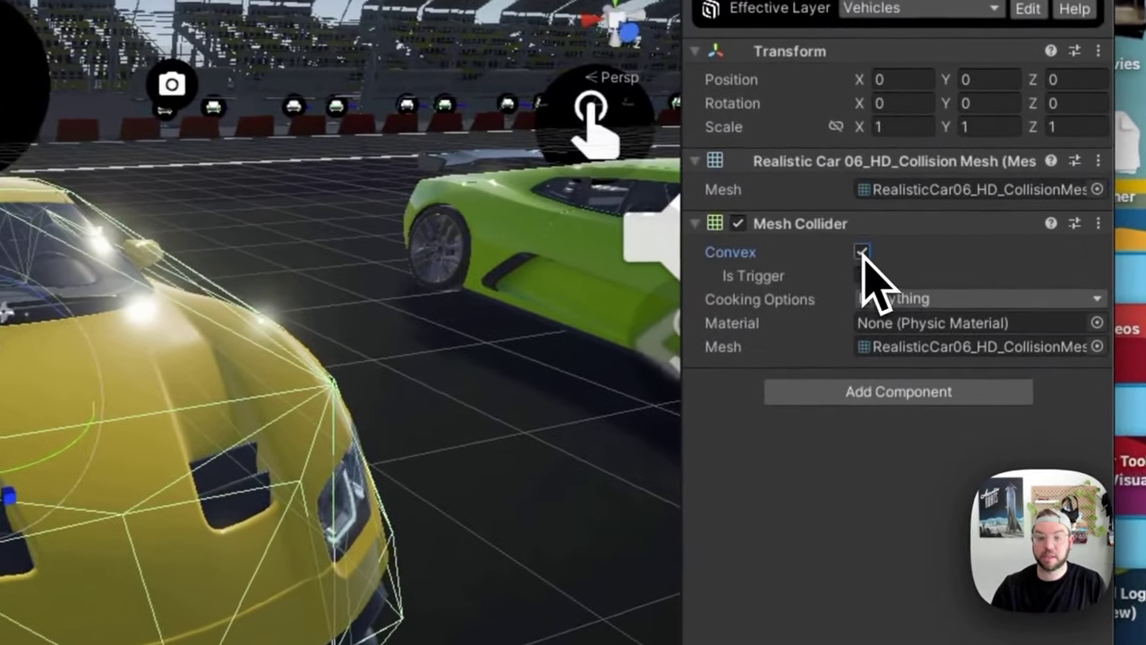
alt+drag(462, 377, 831, 325)
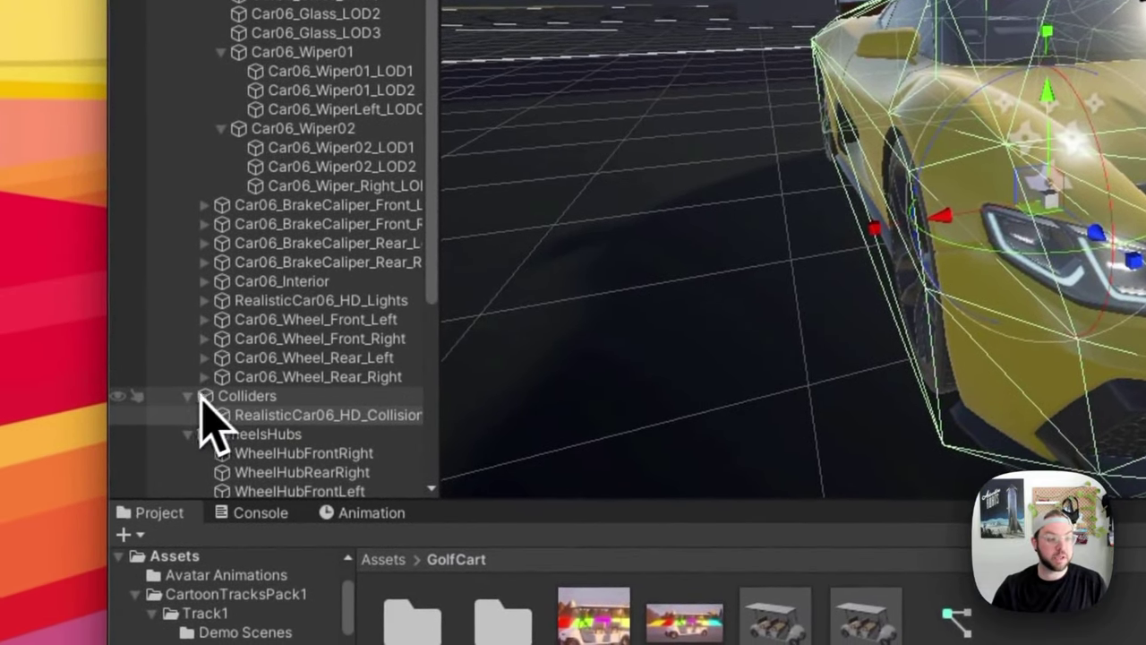
click(148, 414)
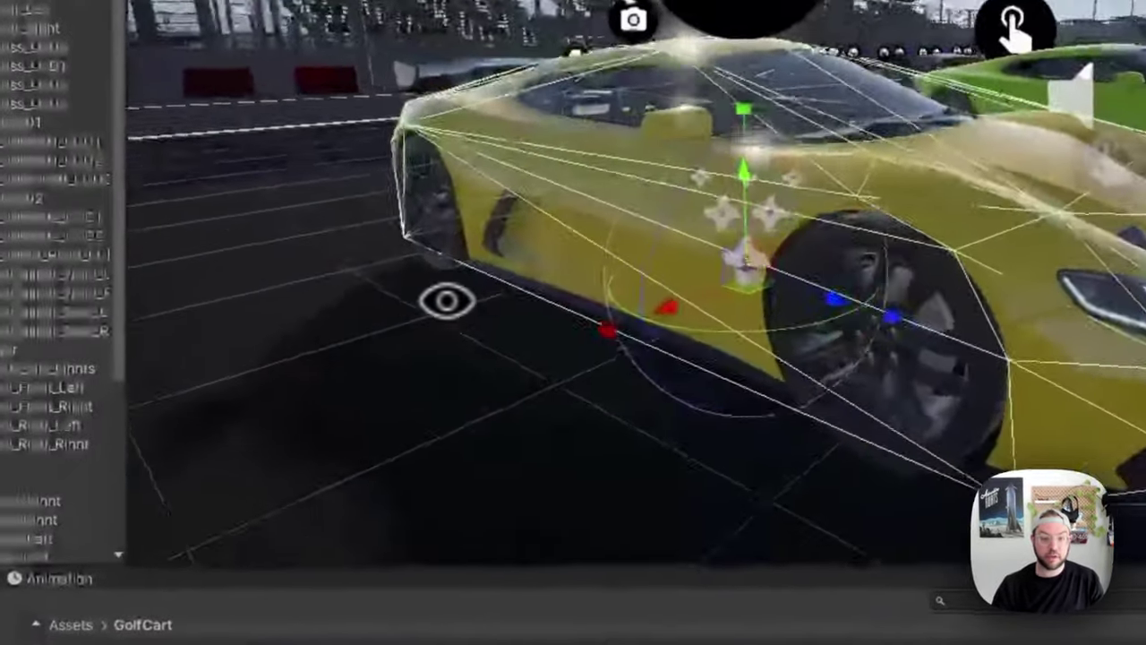
alt+drag(446, 301, 884, 404)
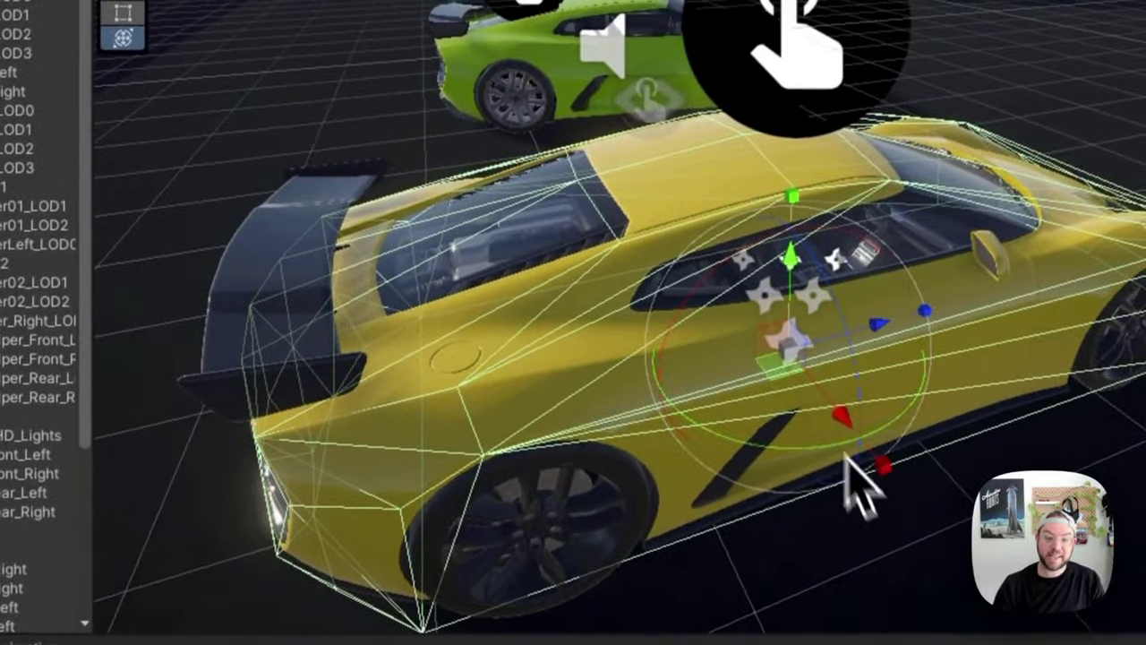
alt+drag(703, 468, 665, 370)
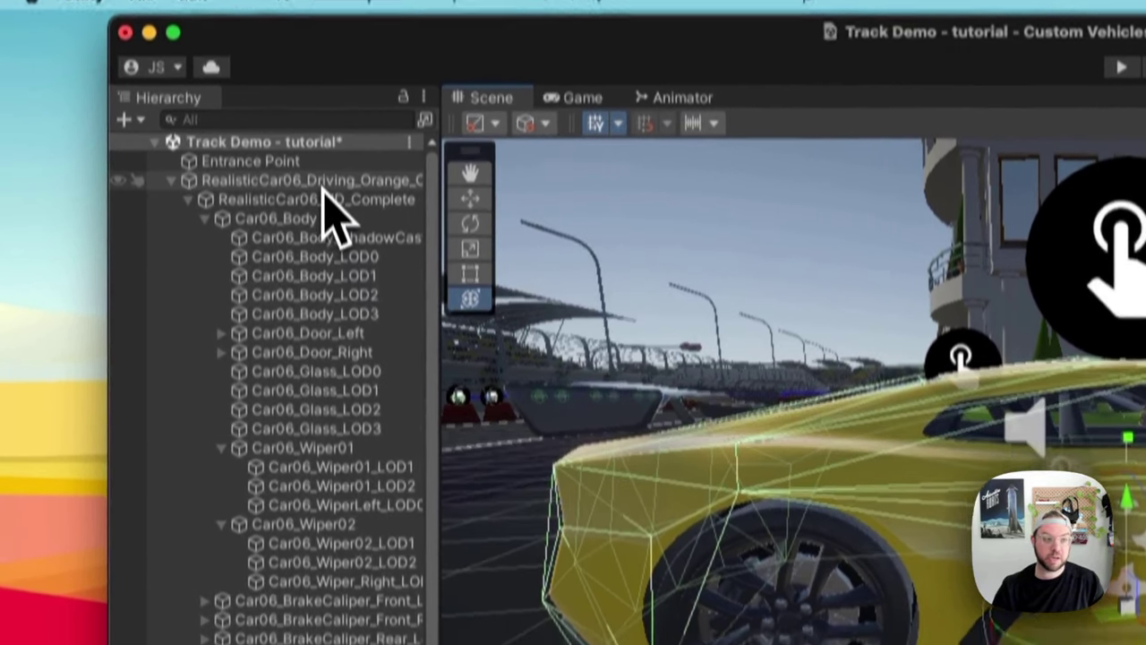
Create an empty child object named CenterOfMass under the car and move it back to just ahead of the rear wheel.
right_click(323, 199)
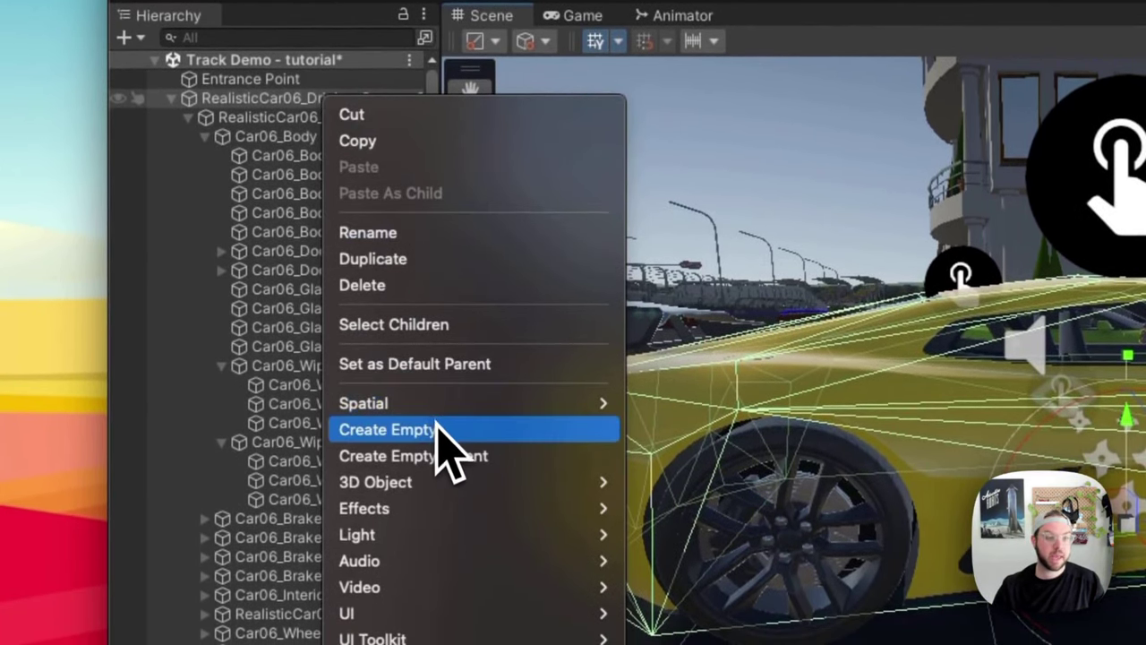
click(439, 439)
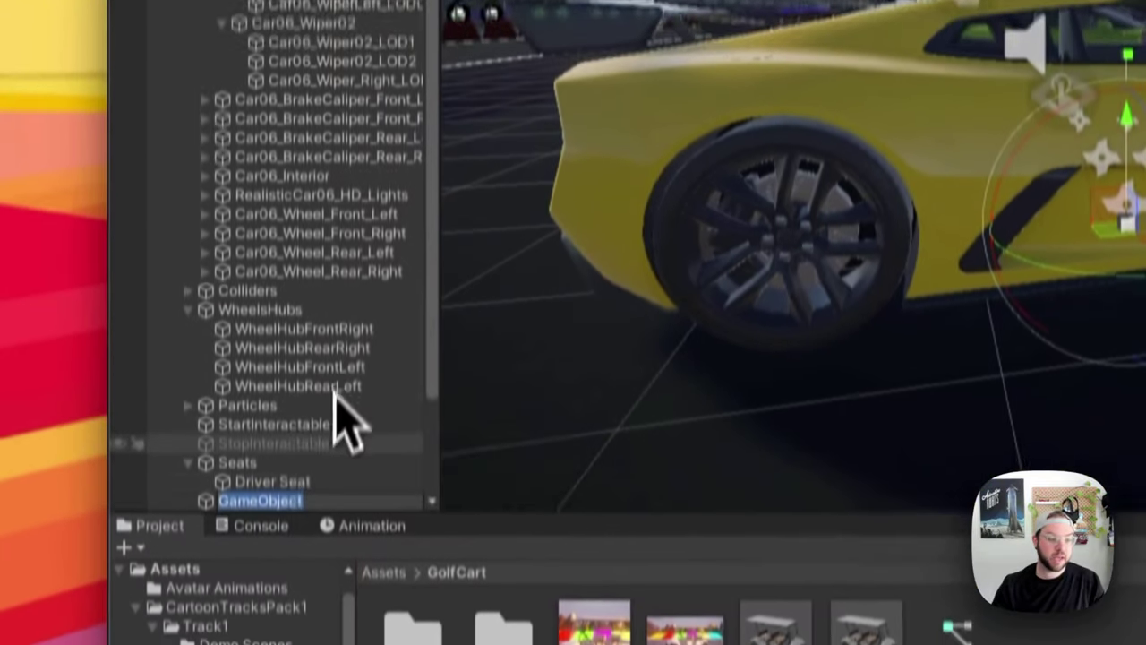
text(CenterOfM)
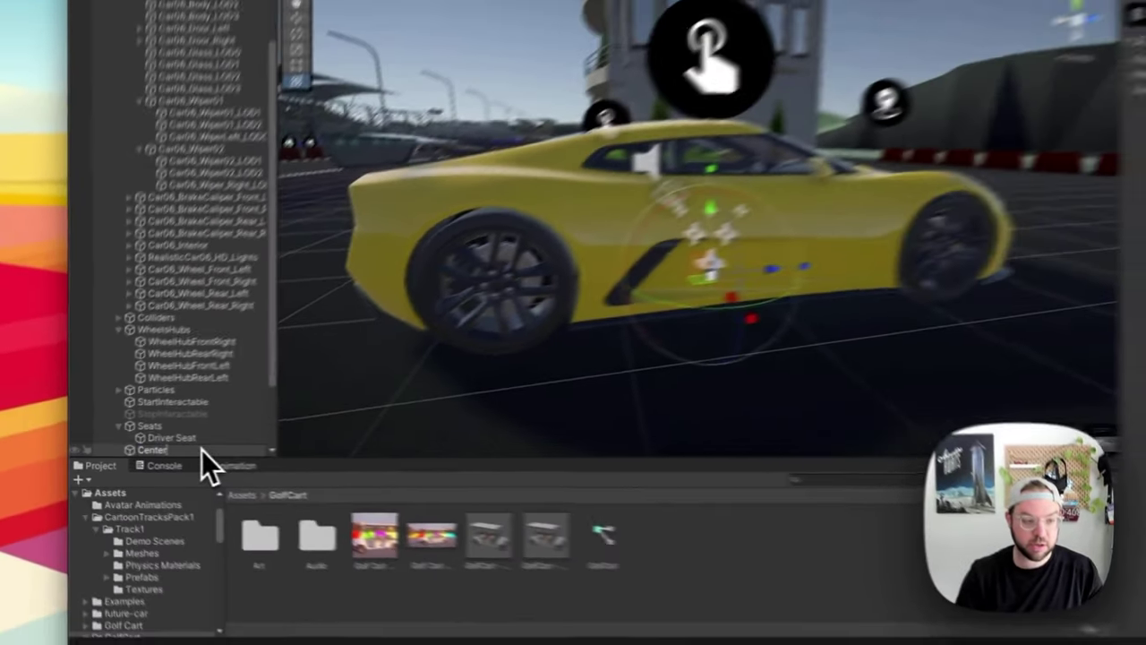
text(ass)
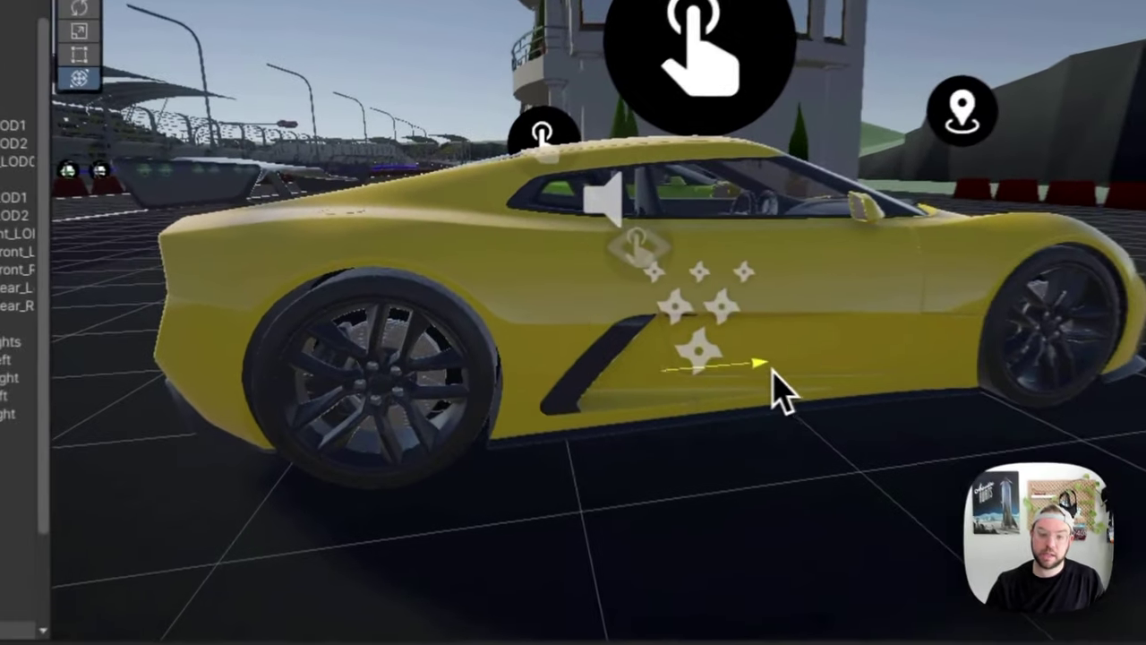
drag(779, 389, 620, 394)
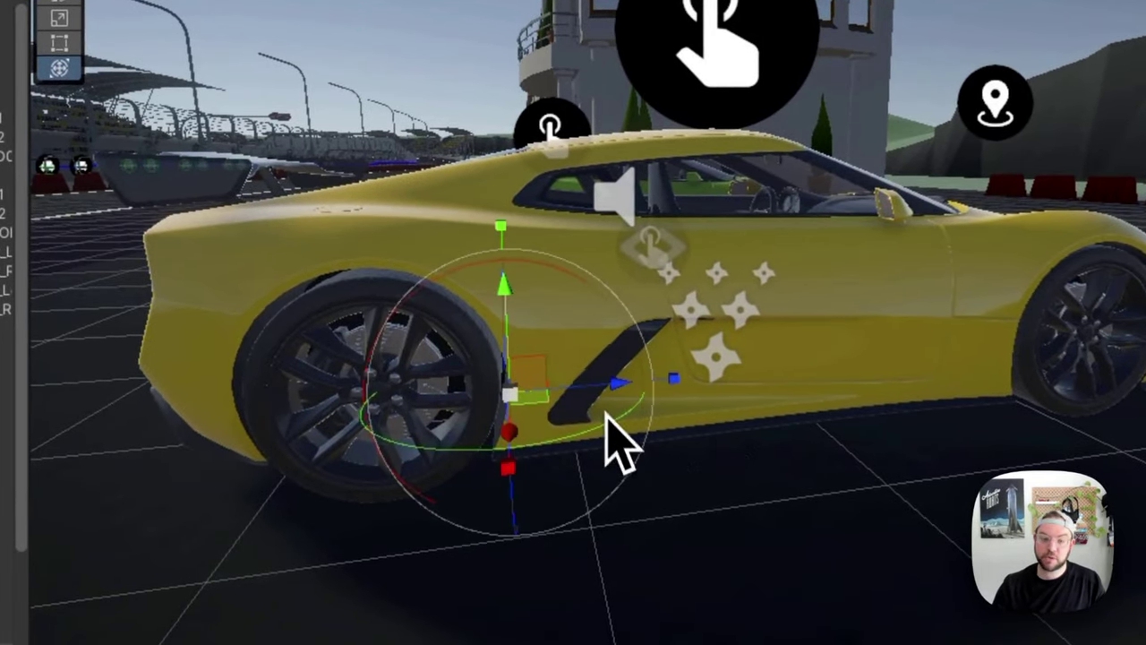
Fine-tune the height of CenterOfMass low in the car body, just ahead of the rear wheel, and check its placement from several angles.
alt+drag(618, 443, 608, 367)
drag(503, 270, 503, 269)
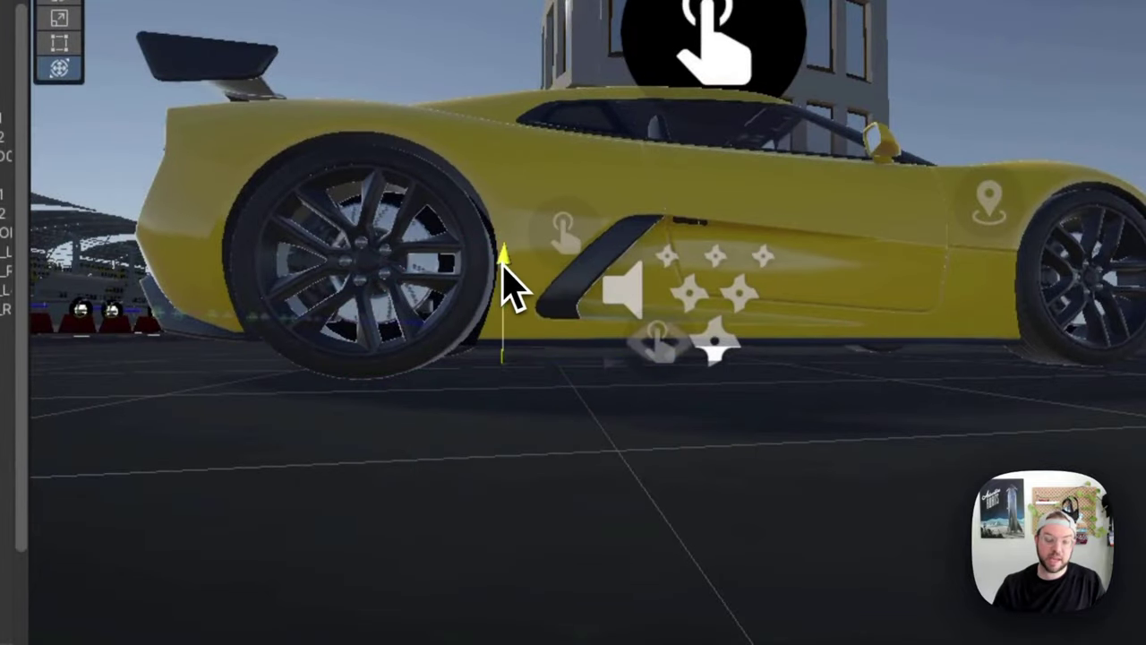
drag(502, 225, 502, 227)
scroll(525, 379, up, 4)
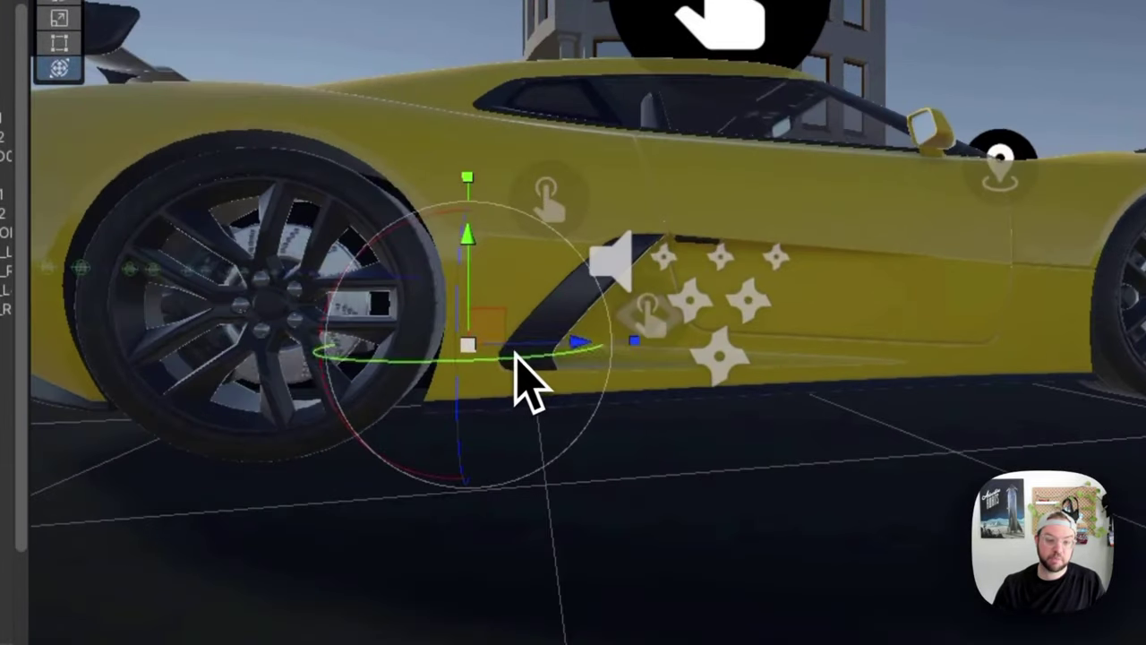
mouse_move(428, 285)
mouse_down()
mouse_move(421, 230)
mouse_move(414, 259)
mouse_move(439, 277)
mouse_up()
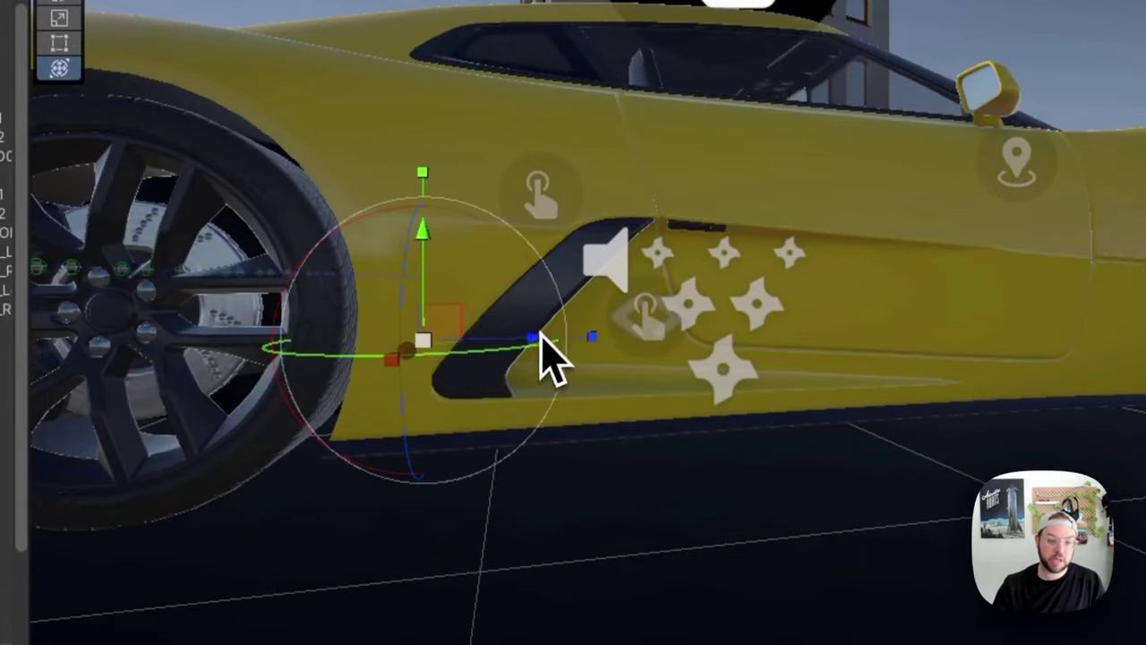
drag(545, 358, 605, 461)
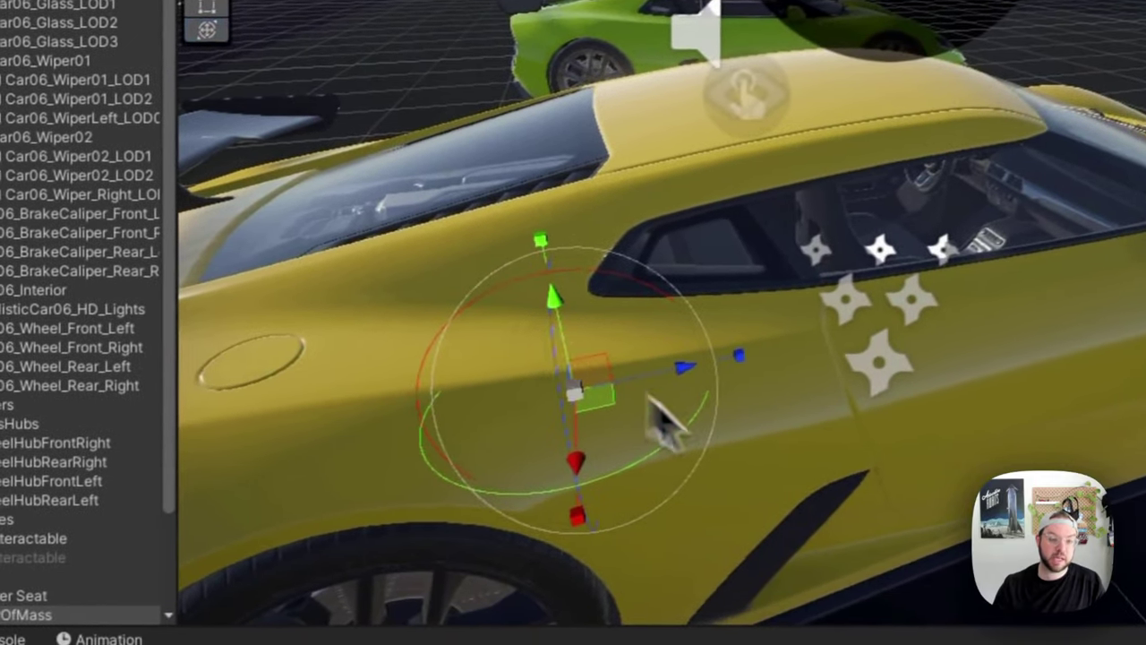
alt+drag(605, 544, 683, 370)
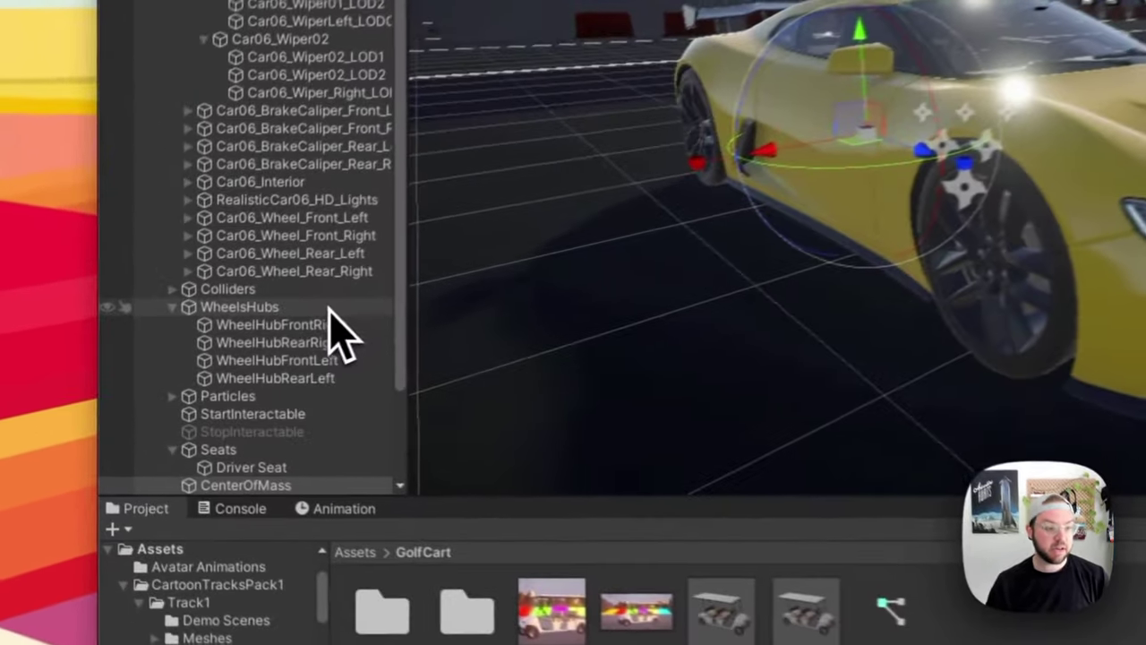
Review the four hub objects under WheelsHubs and add a Wheel Collider to WheelHubFrontRight.
click(175, 359)
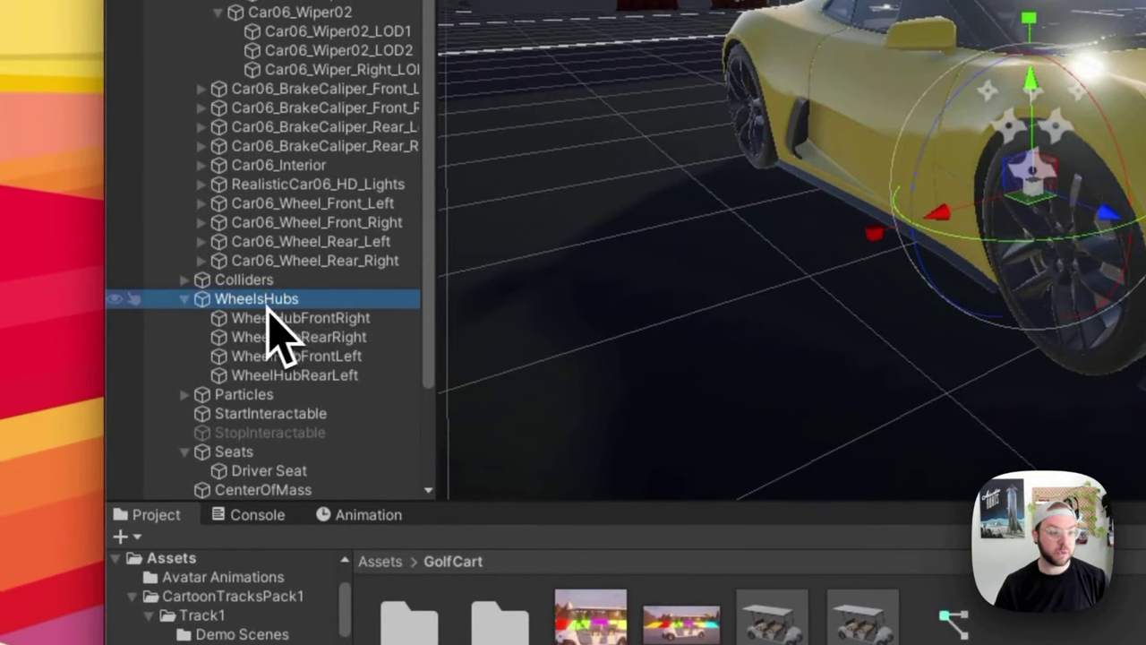
click(325, 319)
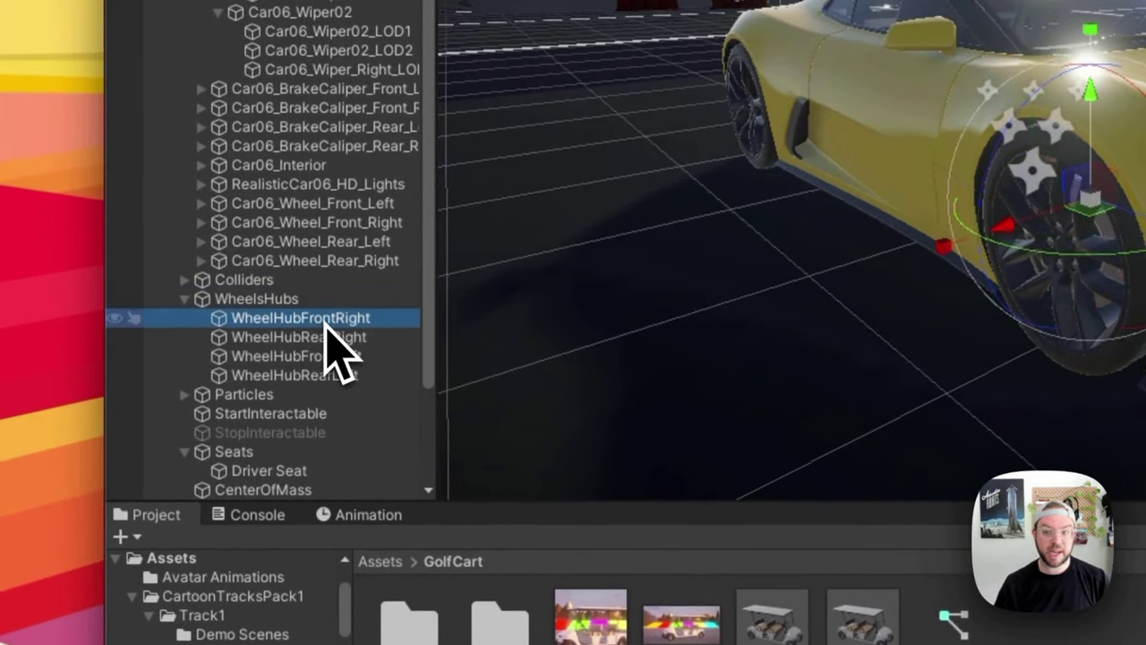
click(323, 338)
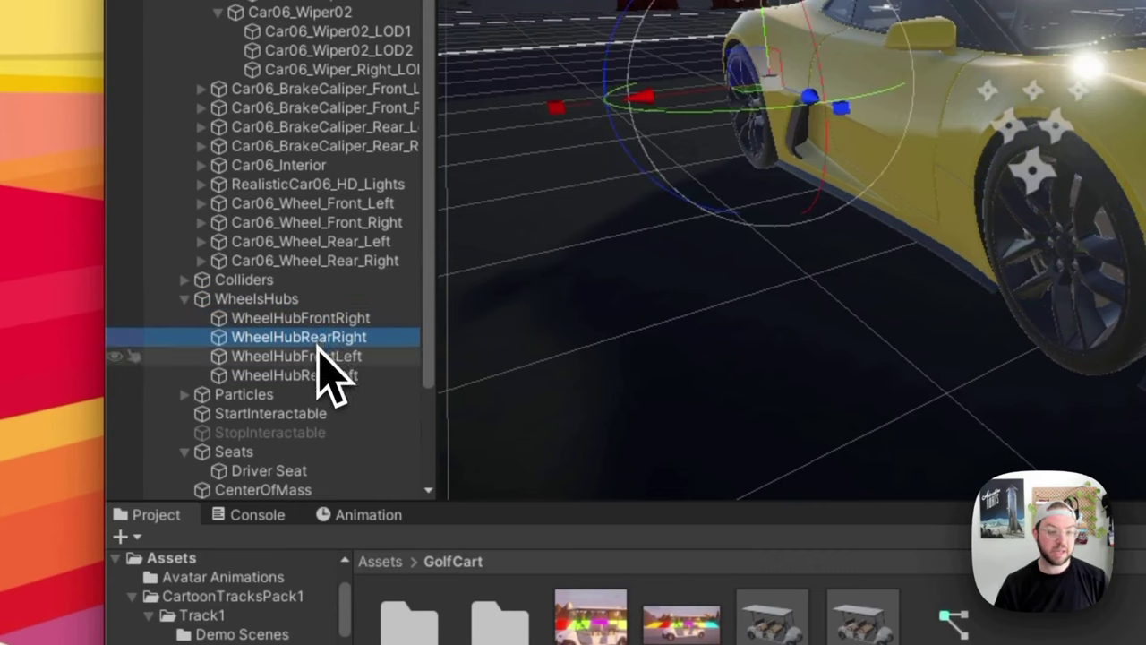
click(319, 354)
click(325, 376)
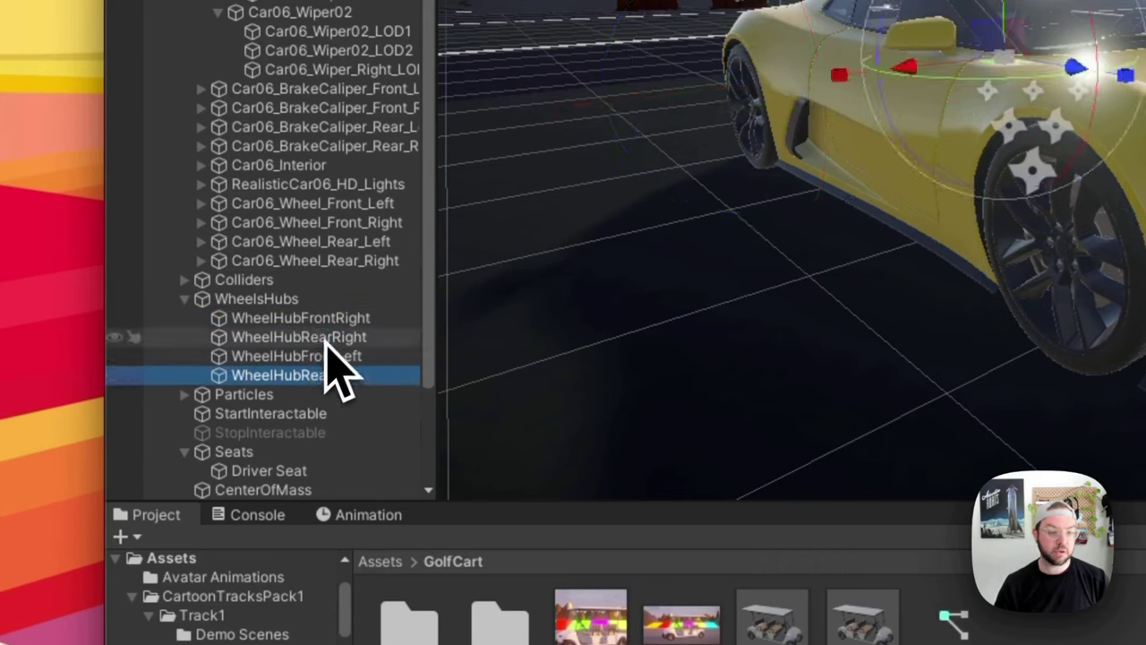
click(349, 321)
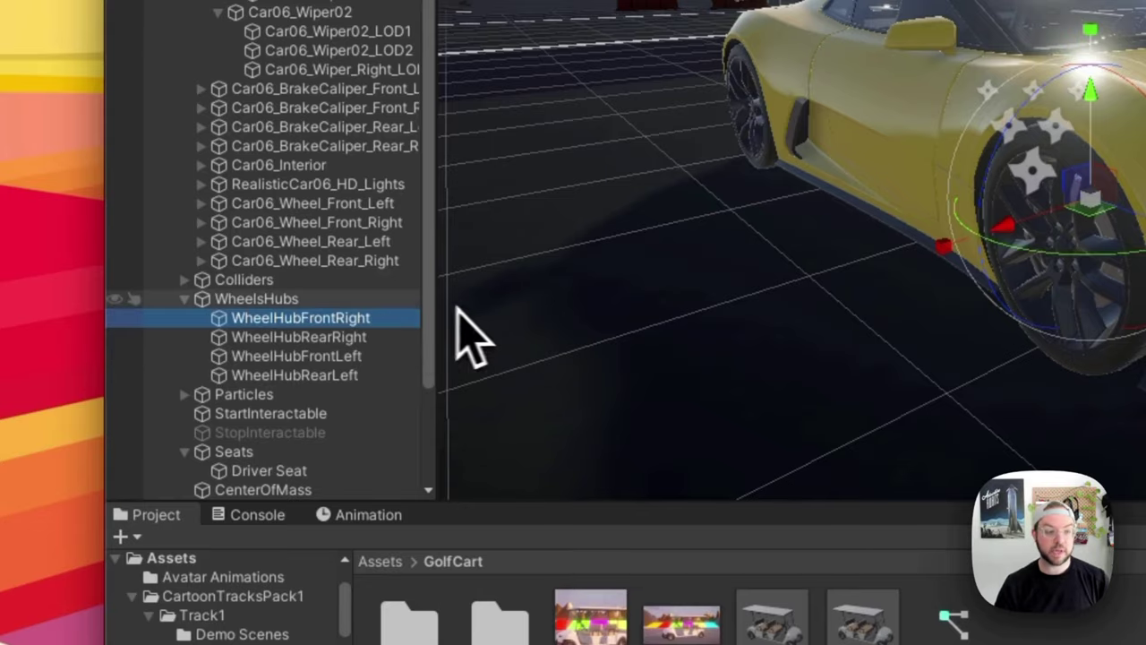
double_click(360, 322)
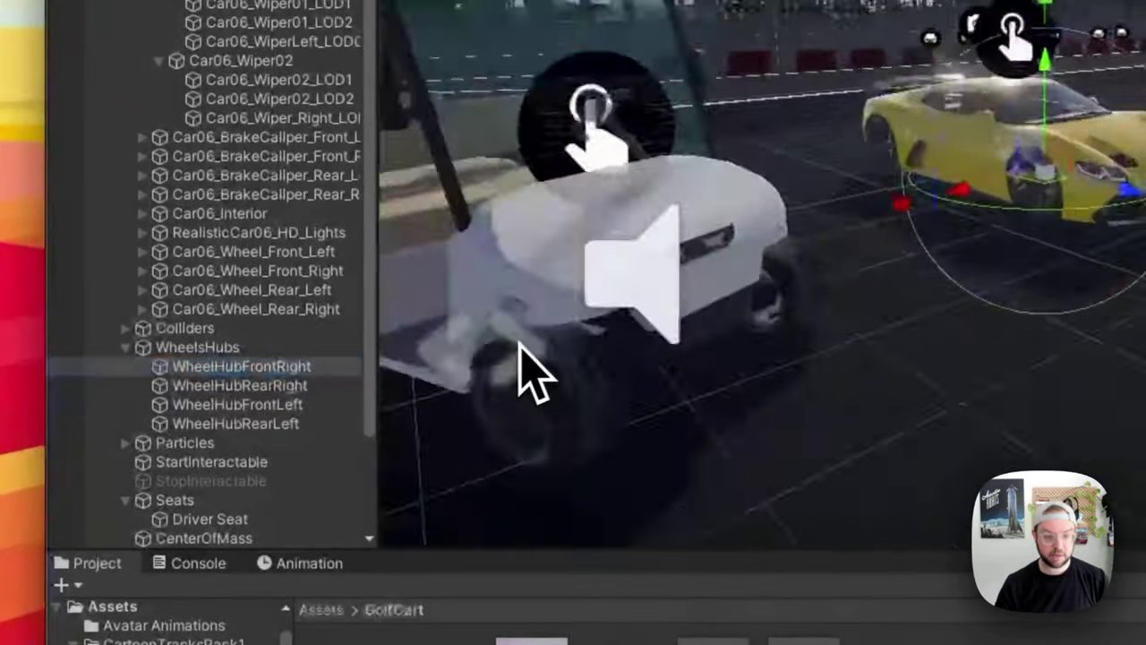
key(f)
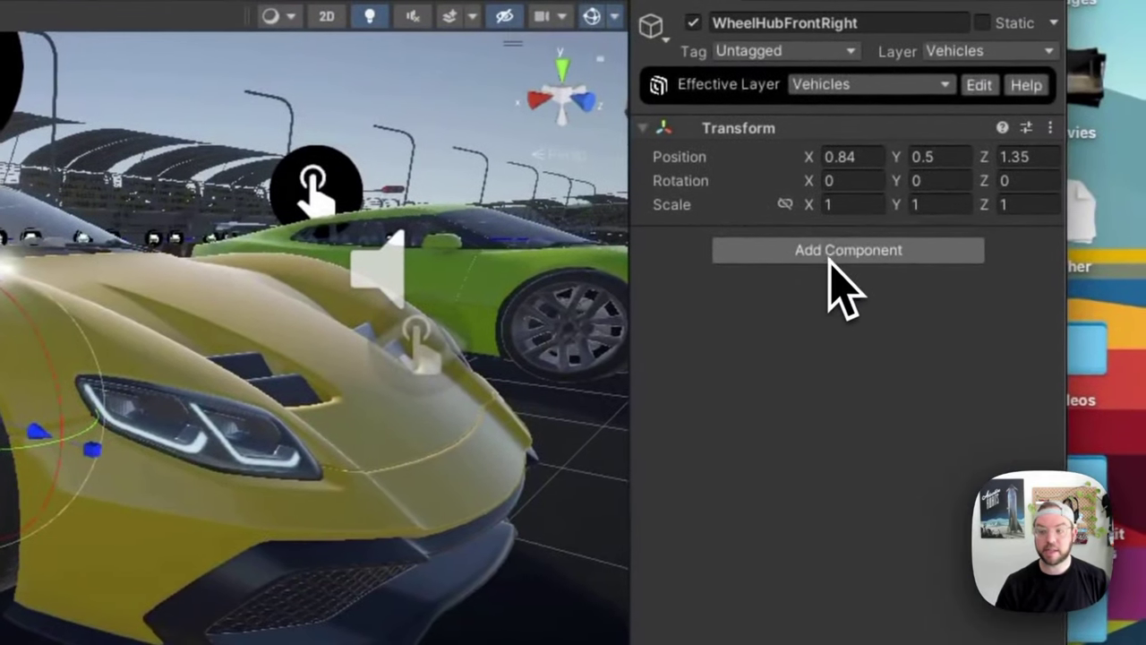
click(860, 243)
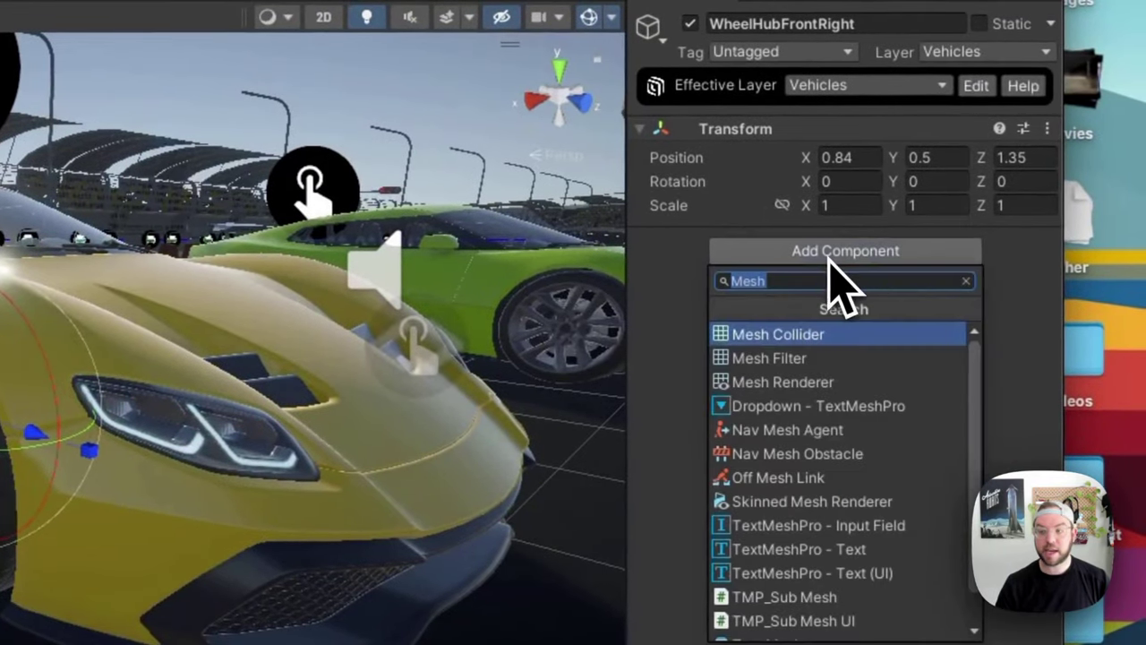
text(Whee)
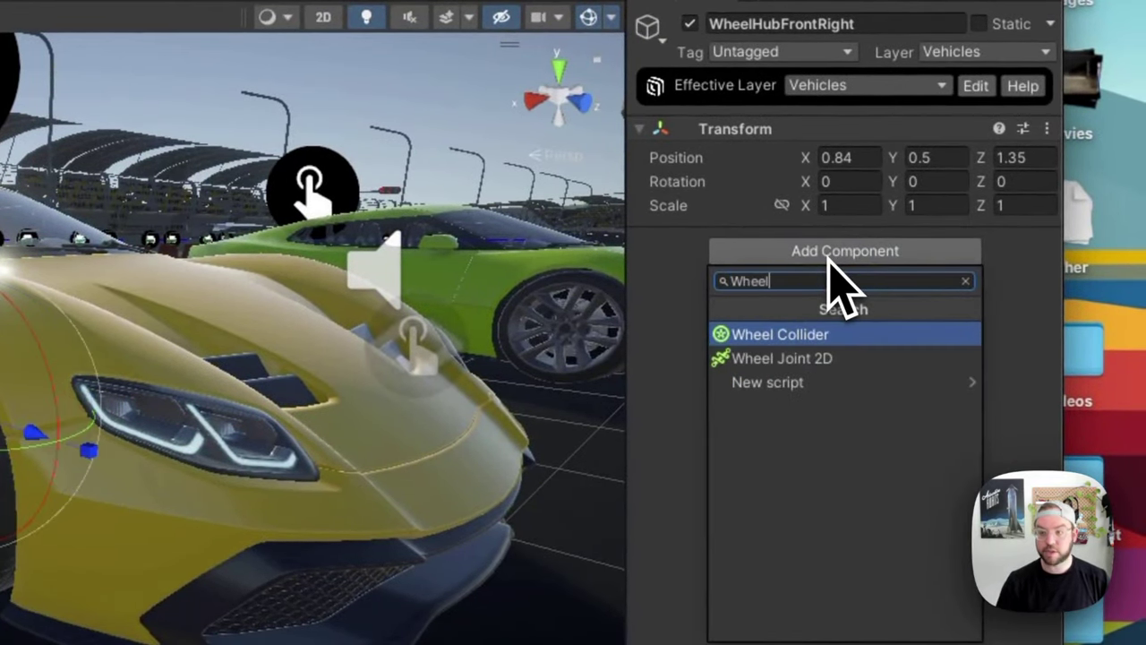
text(l)
key(Return)
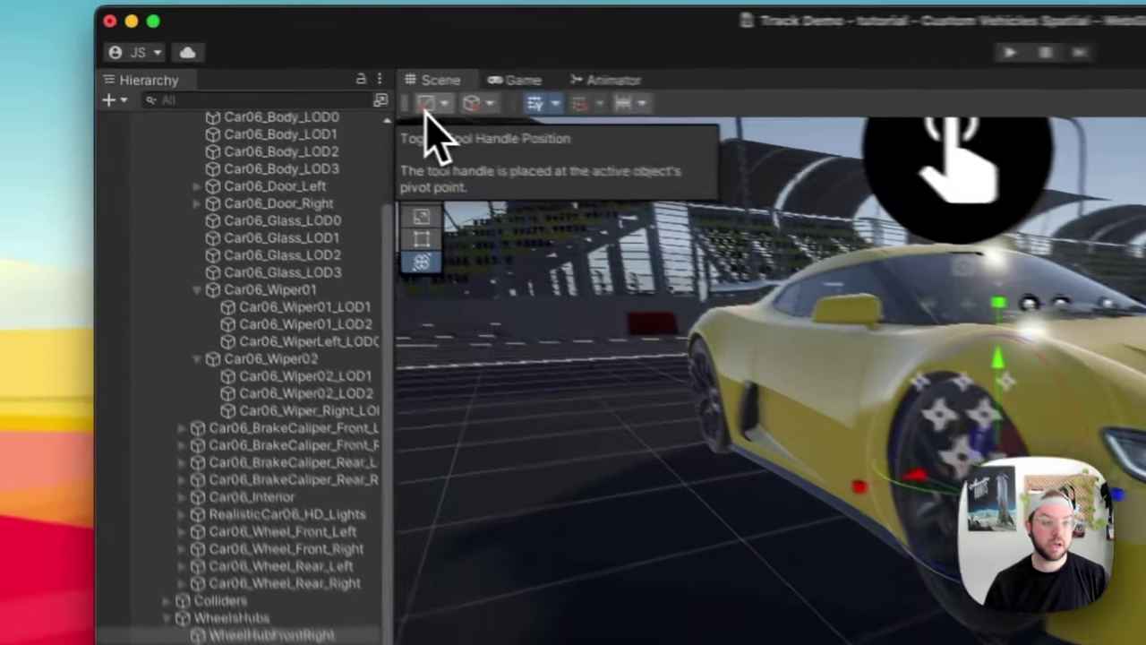
Set the scene's tool handle position to Pivot.
click(238, 76)
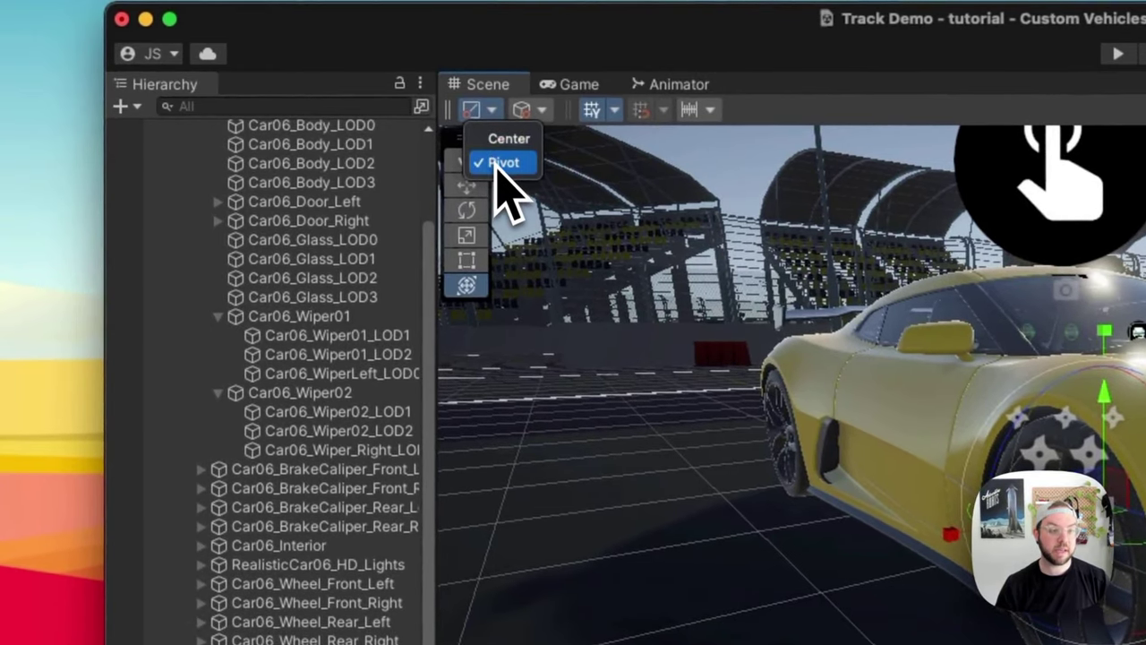
click(500, 168)
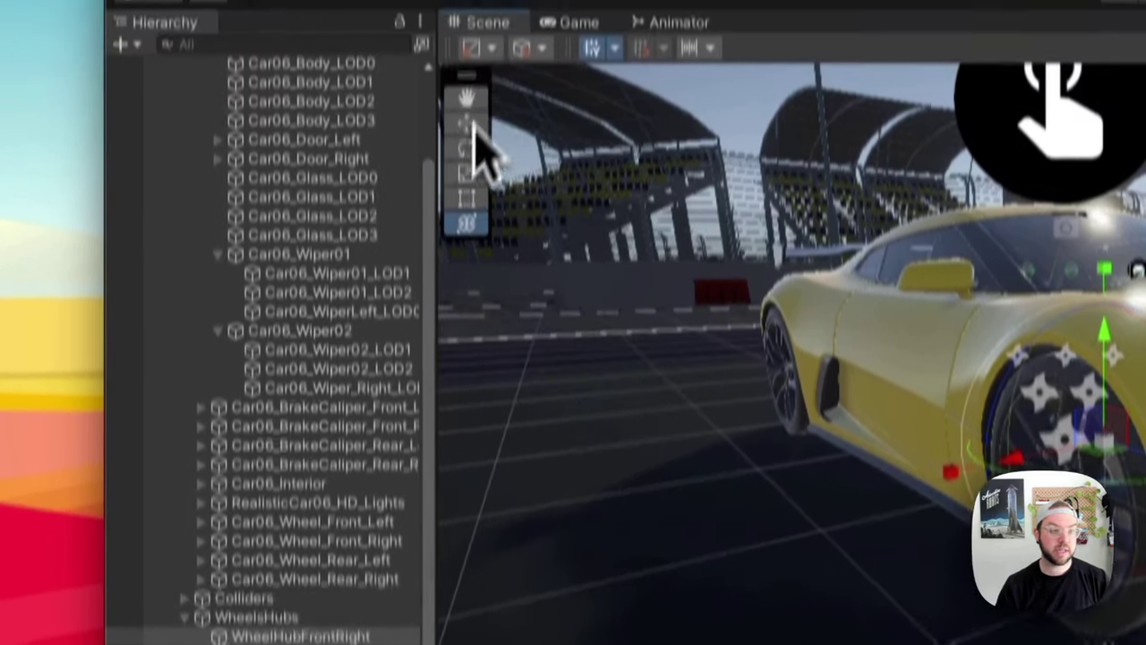
click(522, 47)
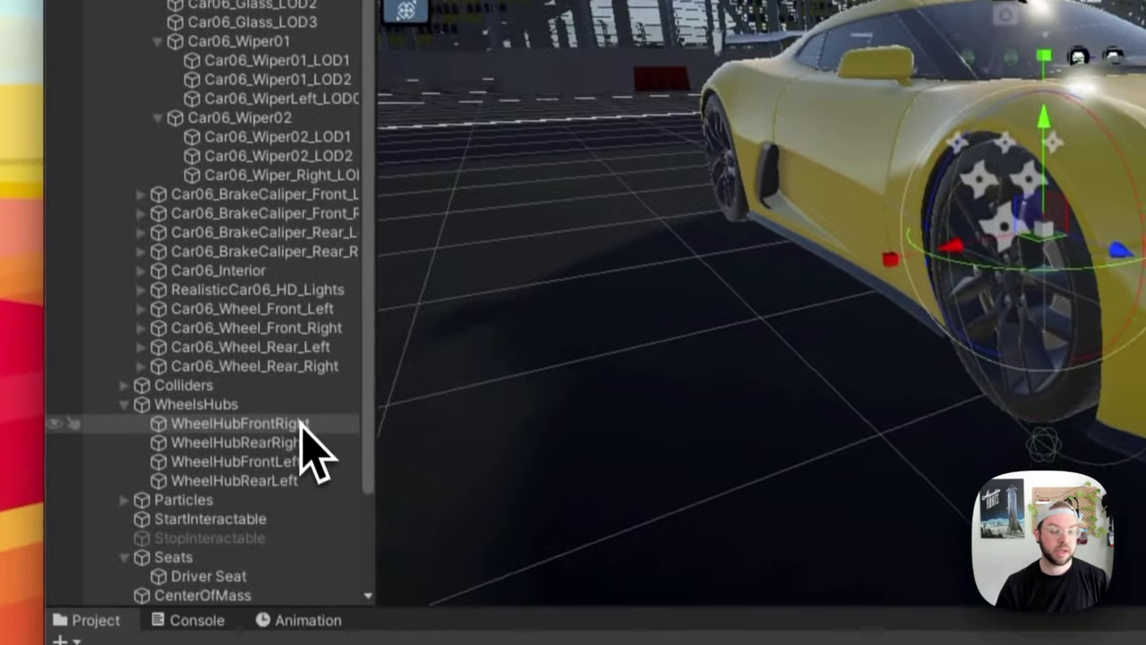
Fit the Wheel Collider of WheelHubFrontRight to the front tire, trying a radius of 0.4 and settling on 0.35.
click(307, 435)
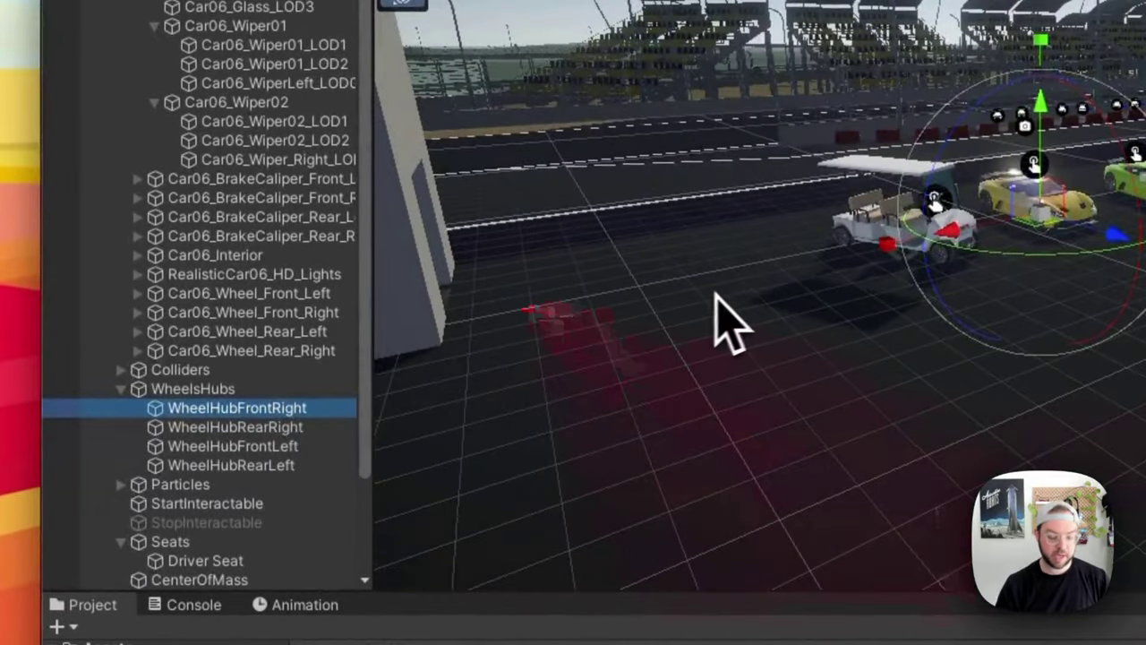
key(f)
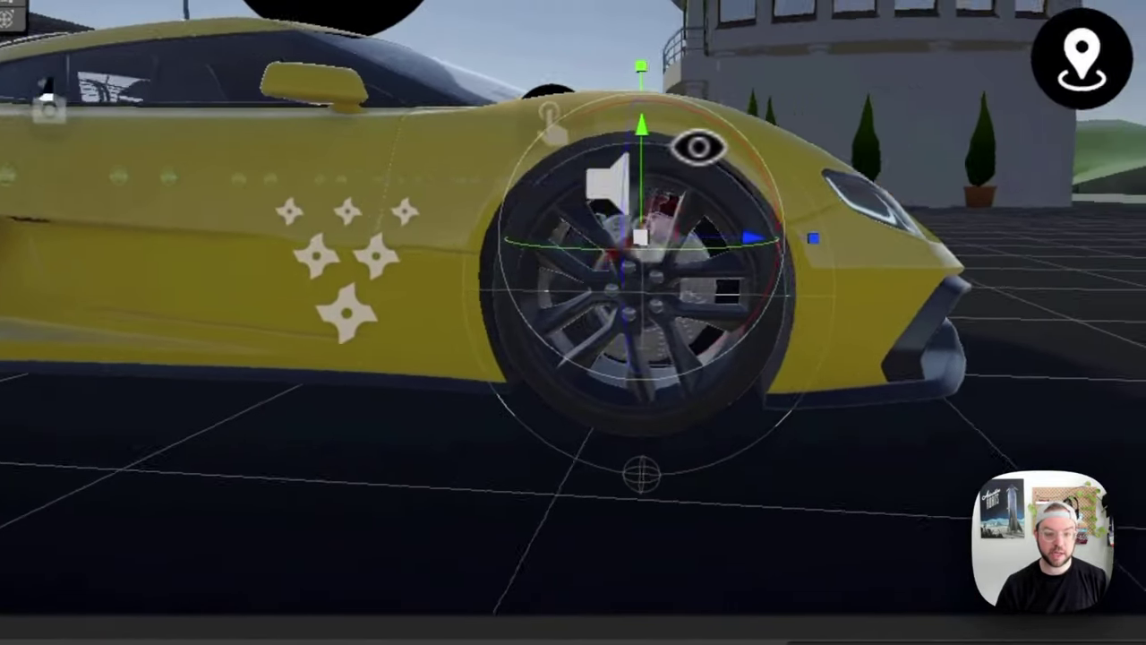
scroll(770, 253, up, 4)
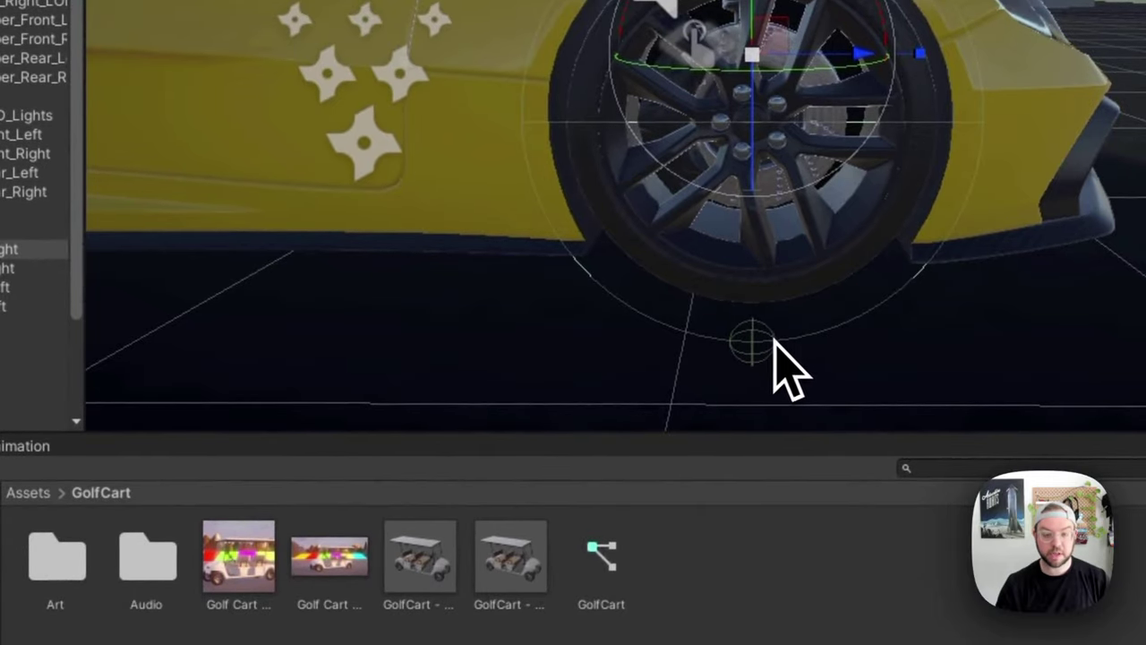
alt+drag(788, 343, 538, 338)
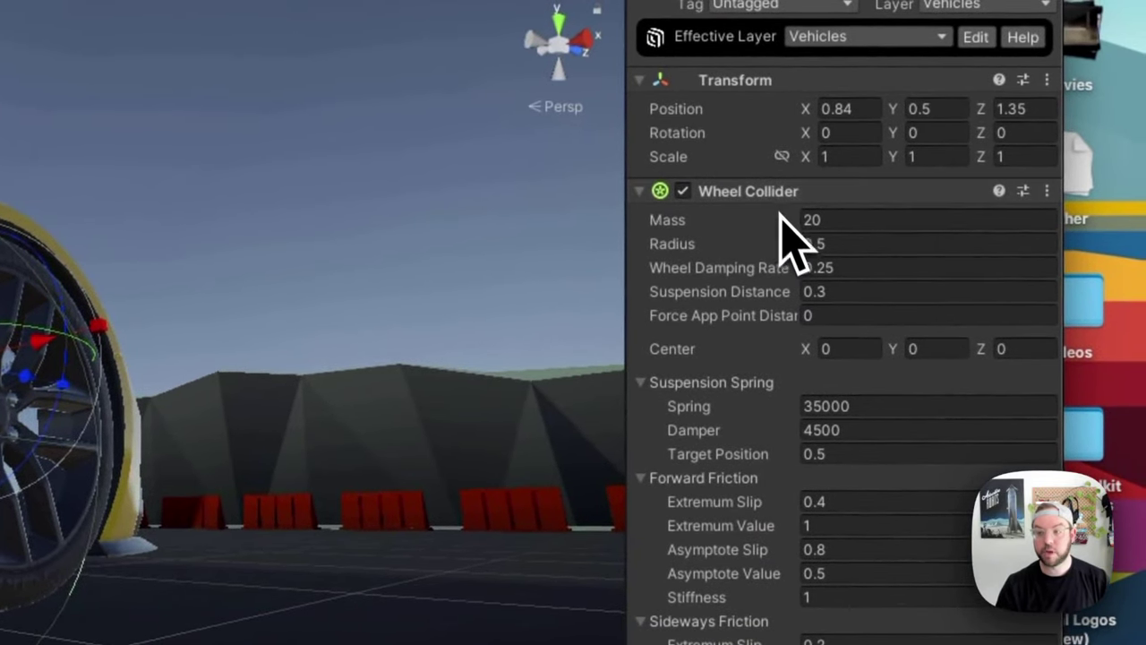
click(806, 243)
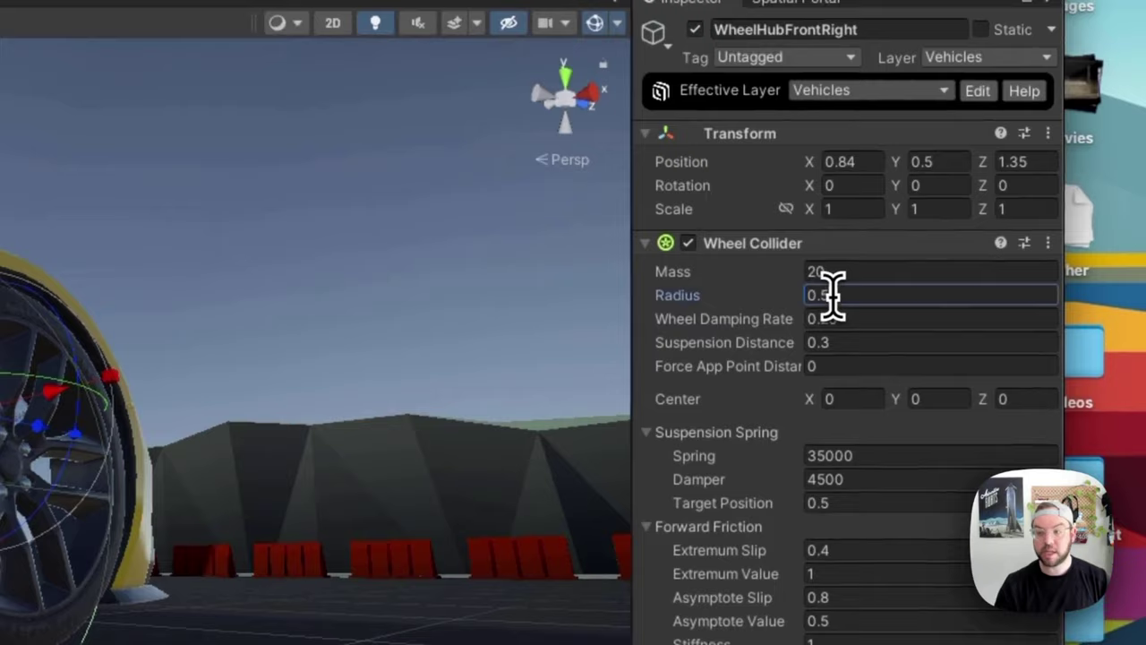
double_click(832, 244)
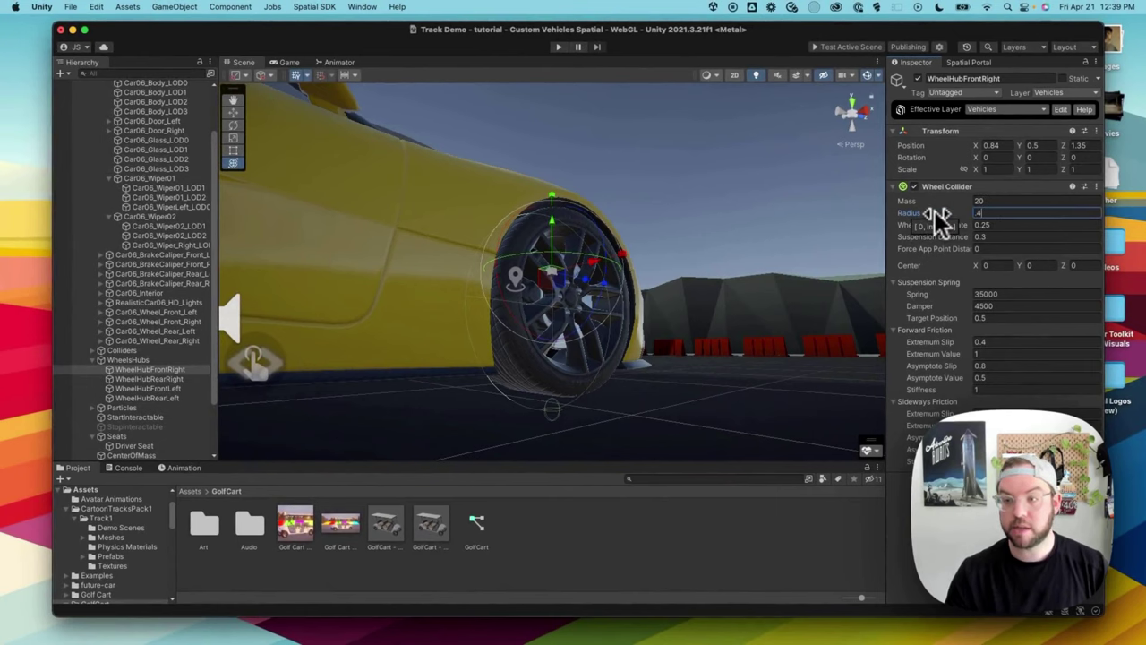
text(0.4)
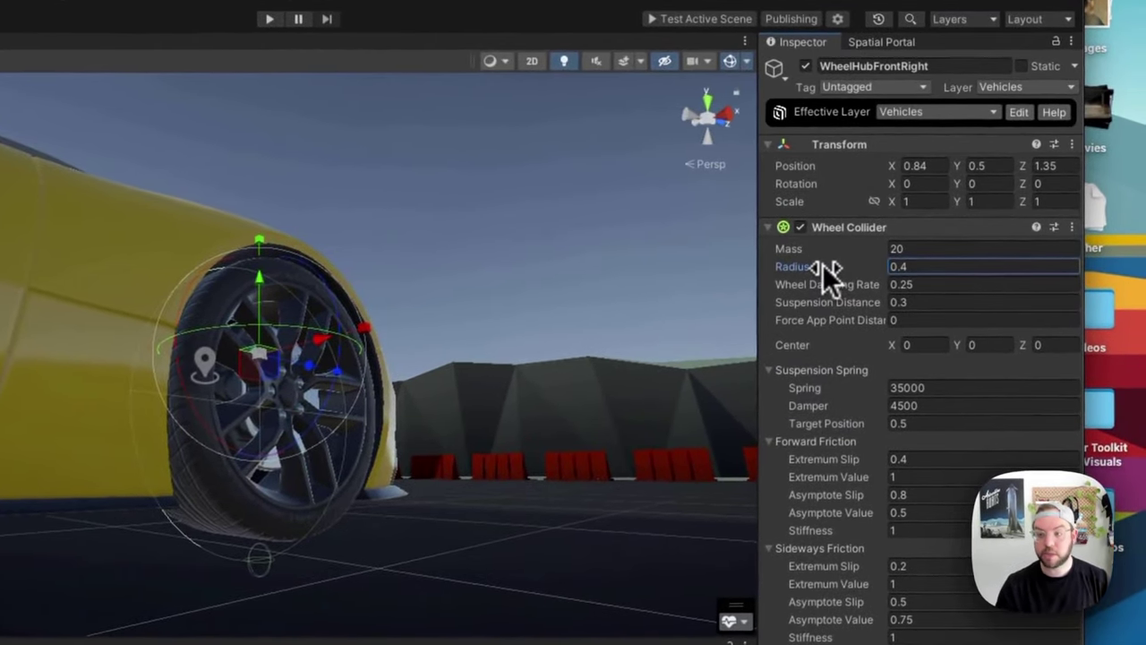
drag(820, 264, 820, 265)
click(928, 267)
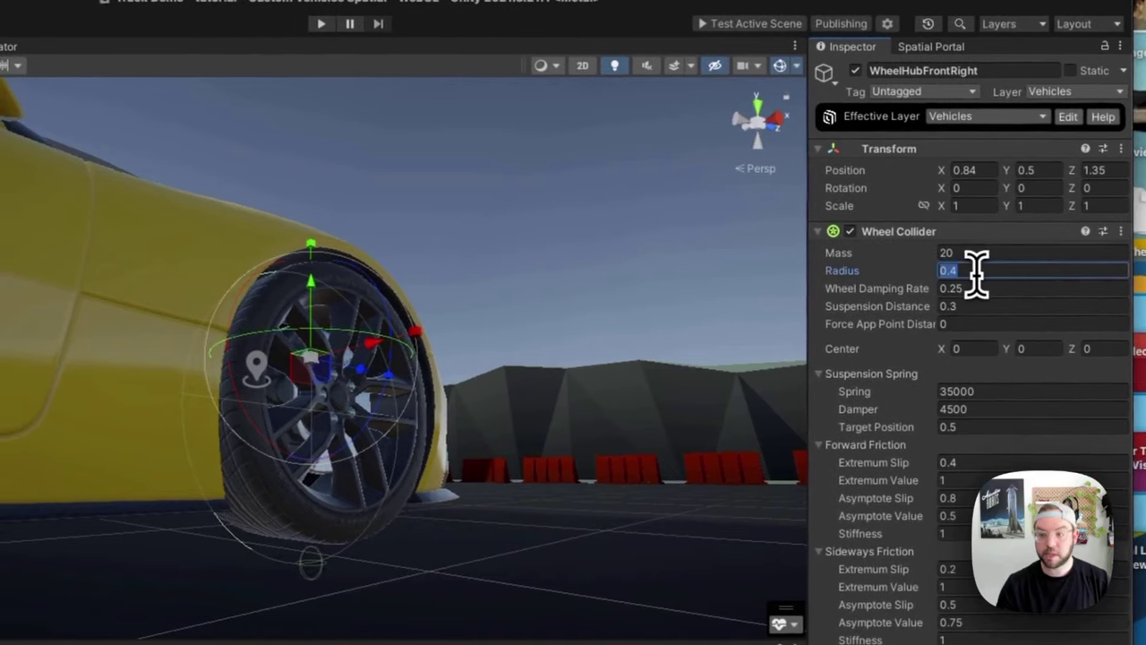
text(.35)
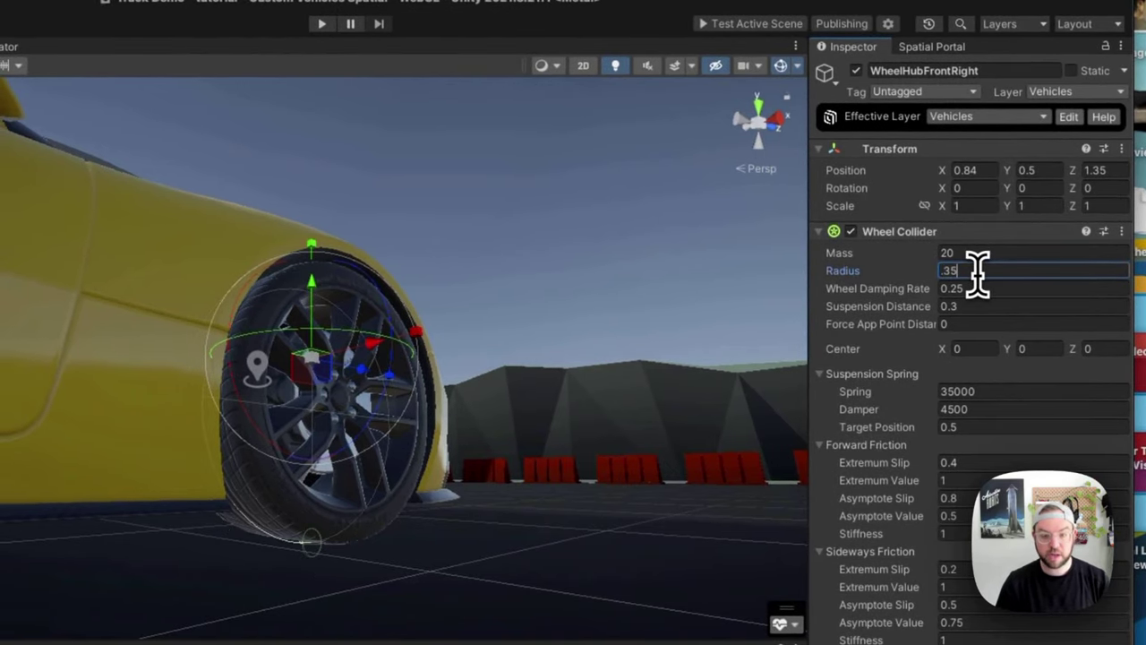
key(Return)
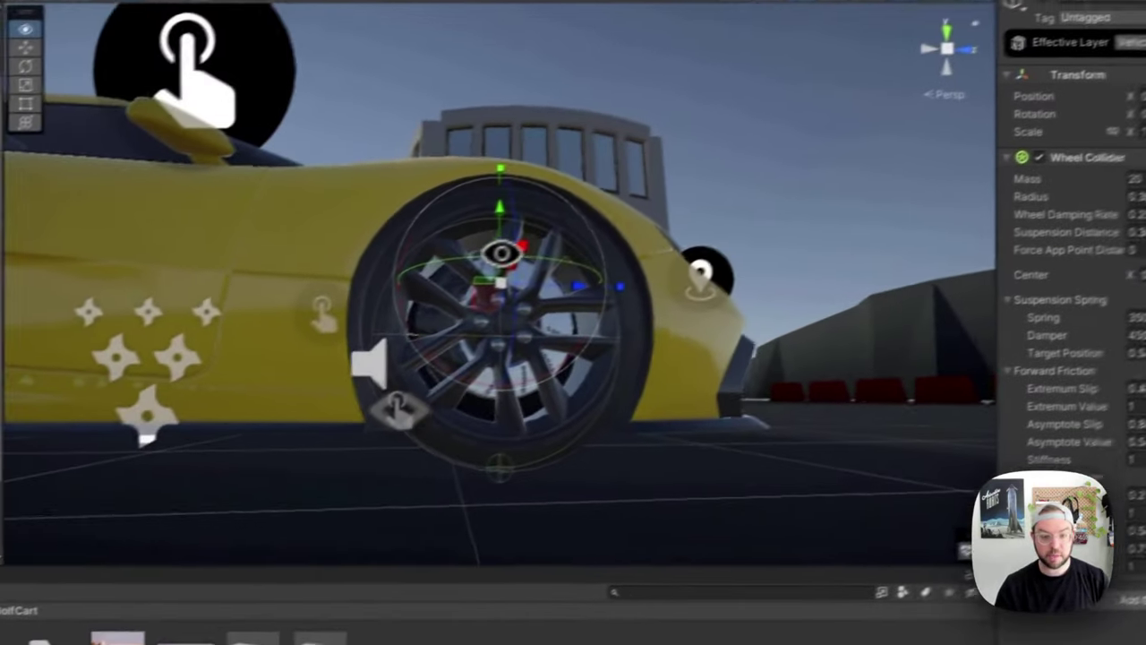
Raise WheelHubFrontRight to Y 0.508 to adjust its collider against the front wheel, and check the fit from the side and at an angle.
scroll(546, 287, up, 5)
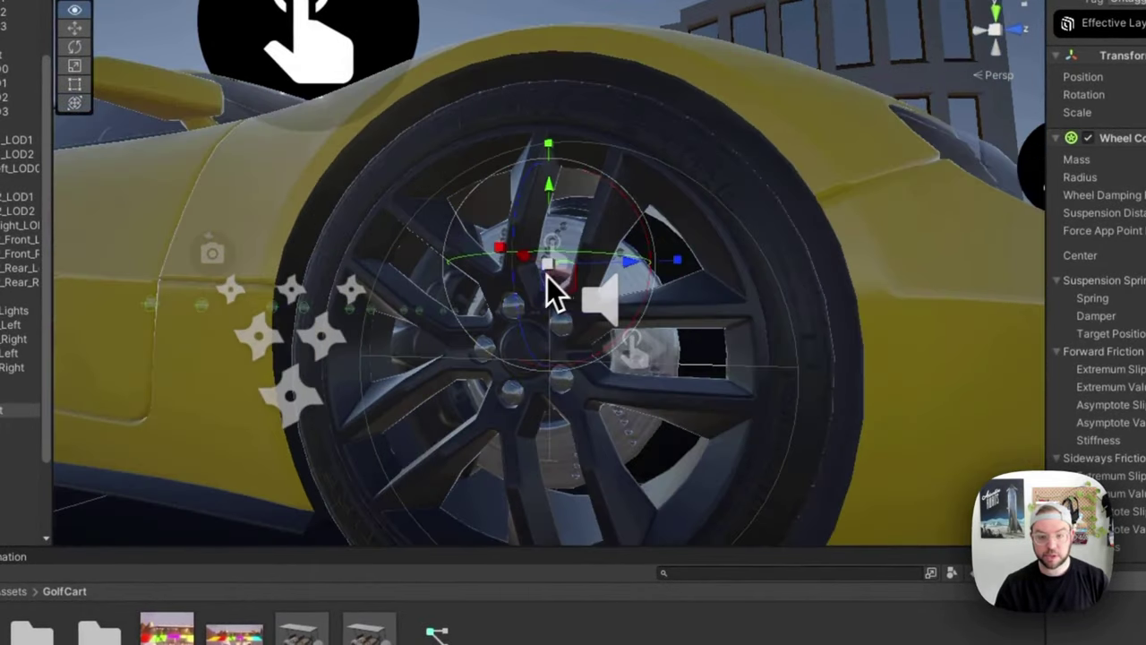
alt+drag(555, 291, 820, 117)
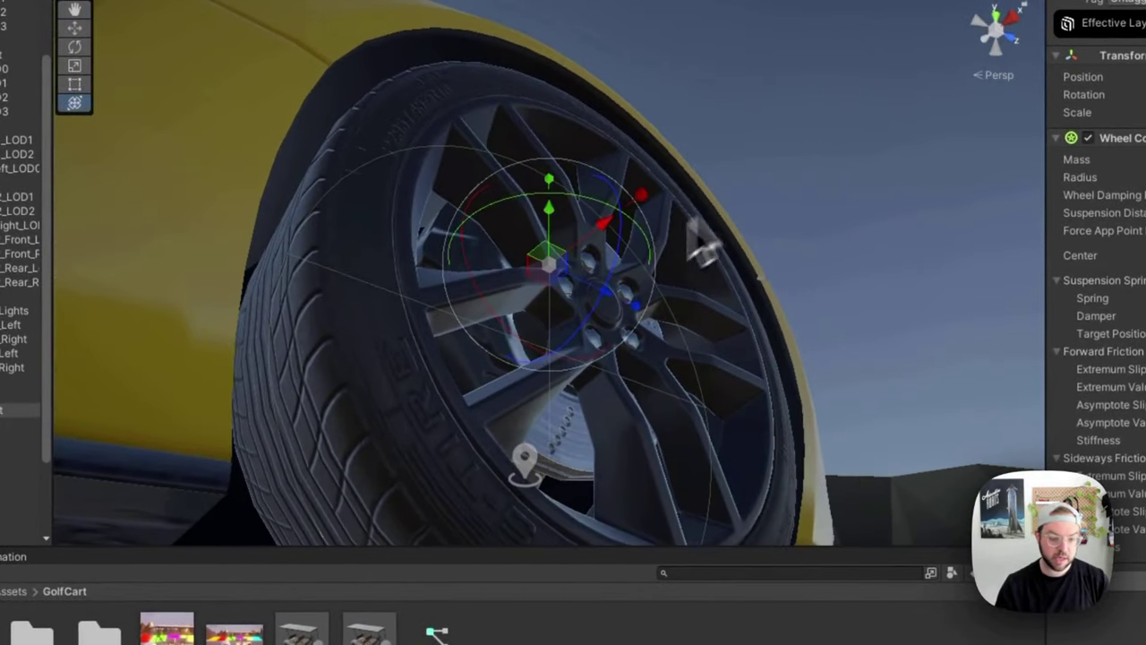
alt+drag(576, 256, 697, 314)
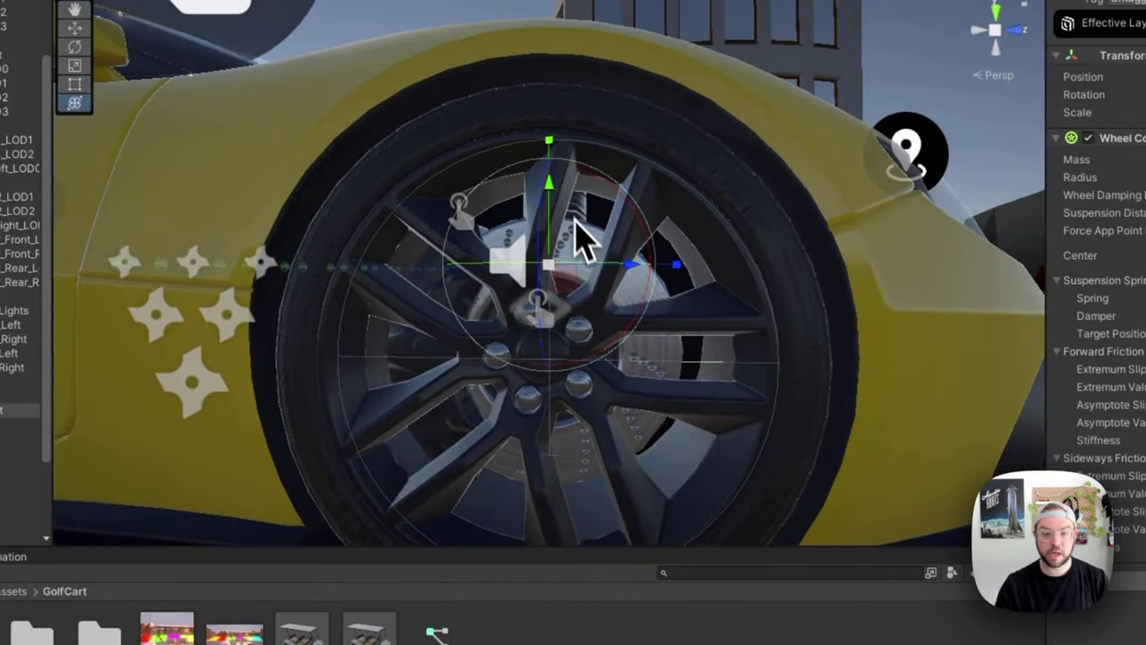
drag(556, 192, 621, 300)
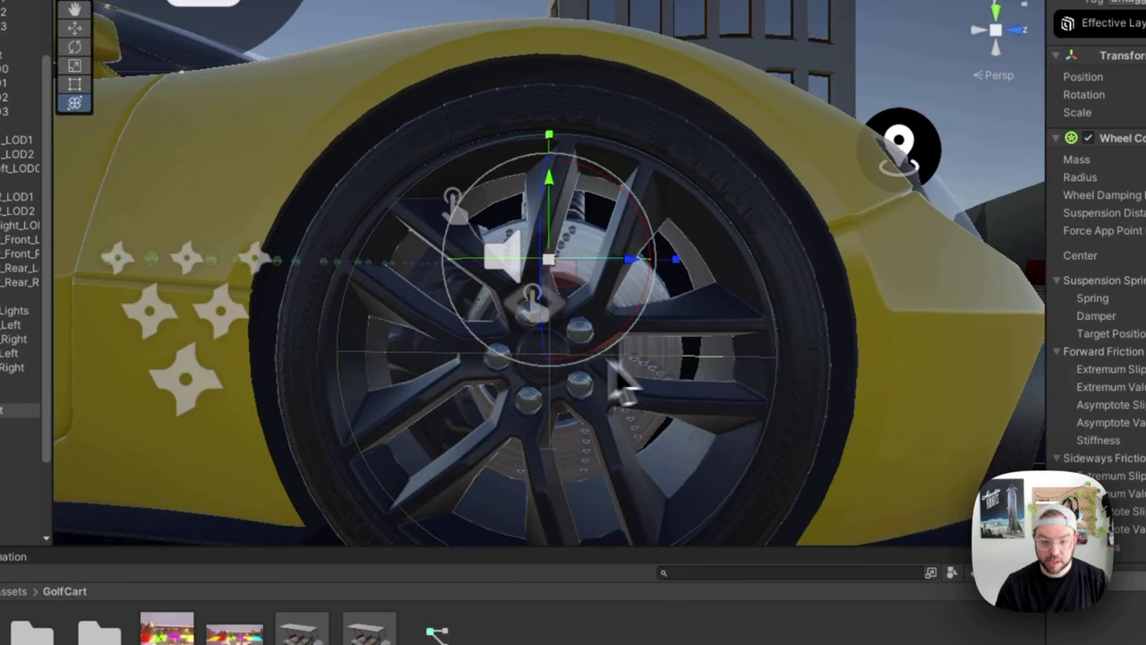
scroll(596, 389, up, 3)
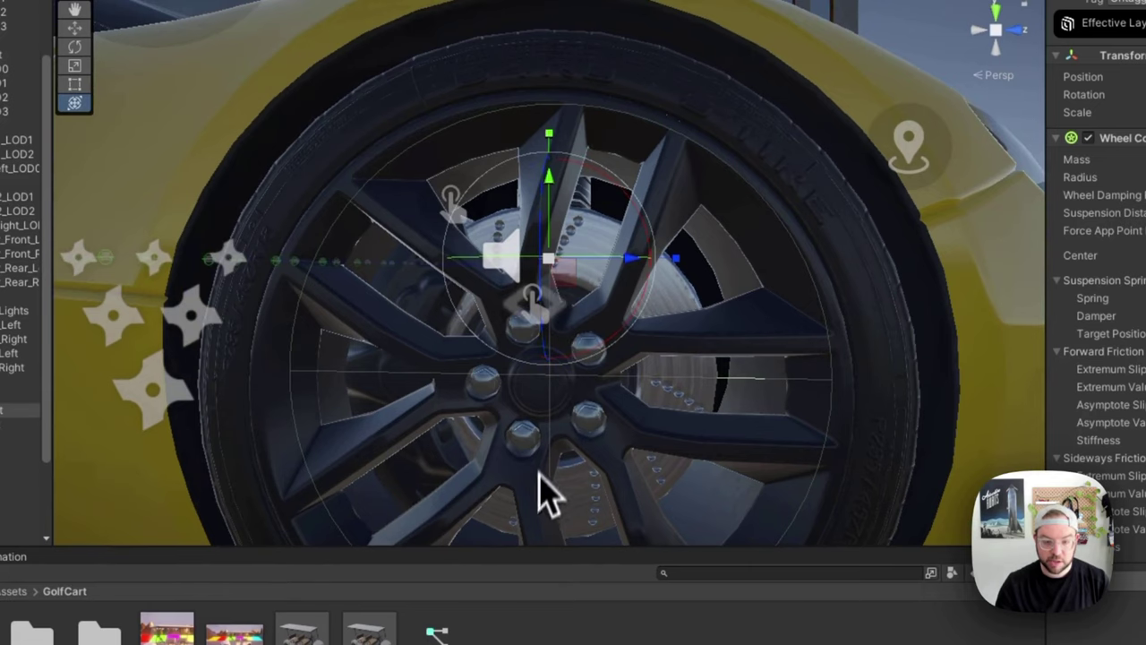
alt+drag(573, 305, 591, 324)
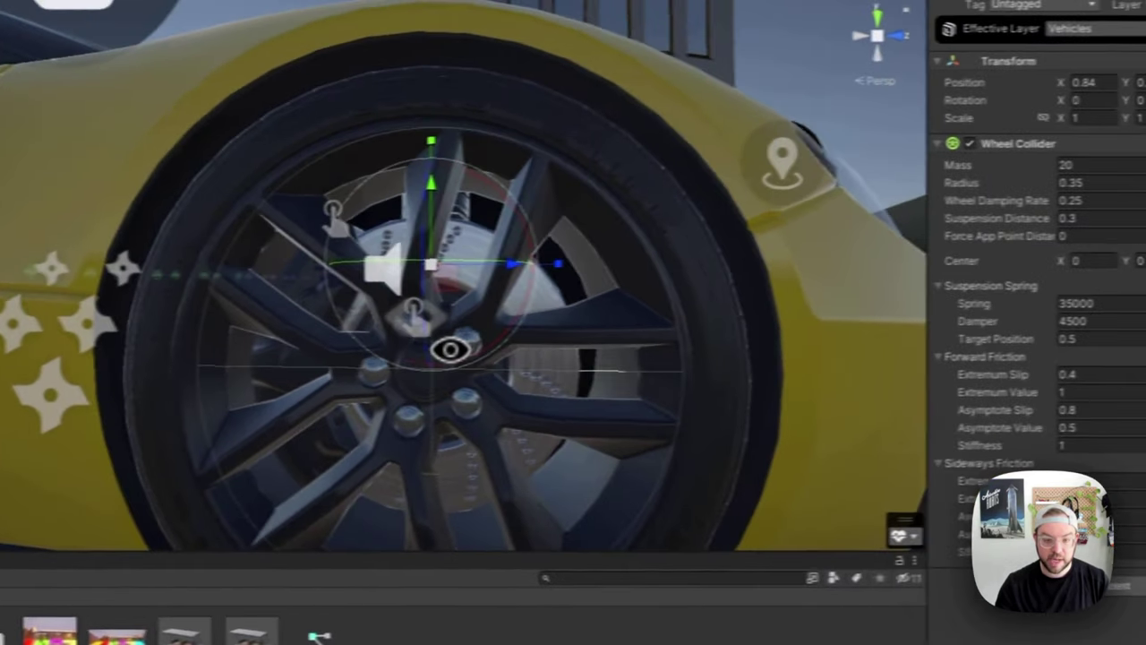
alt+drag(427, 331, 519, 340)
scroll(462, 376, down, 5)
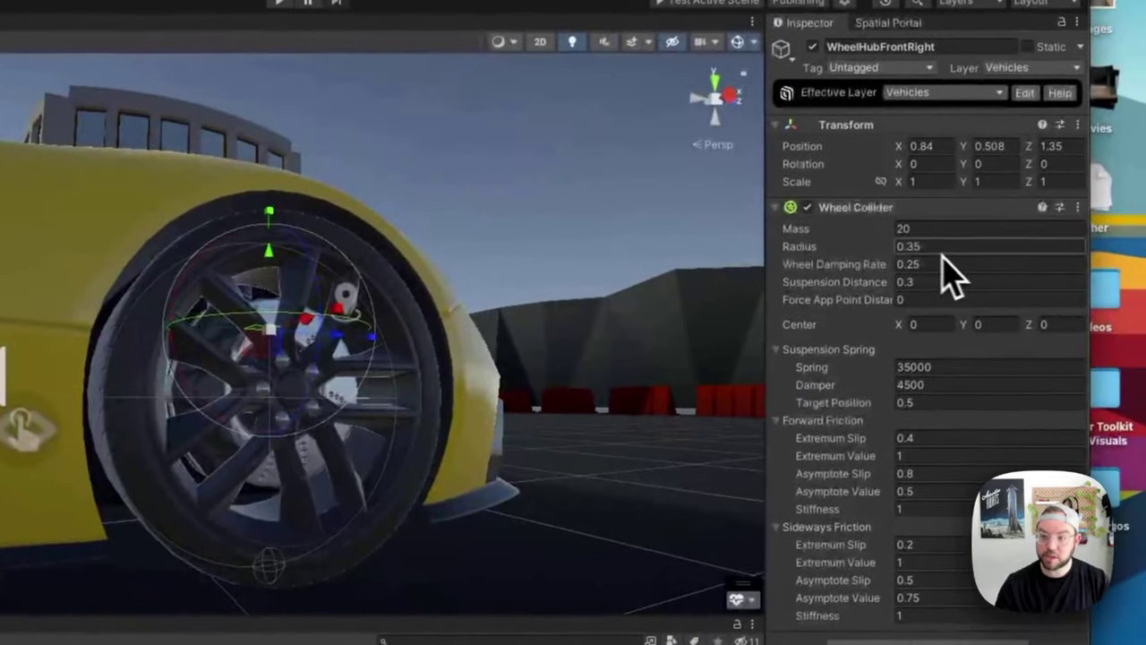
Refine the Wheel Collider of WheelHubFrontRight against the tire, raising the hub to Y 0.512 and trying radii of 0.38 and 0.37 before 0.375.
click(953, 222)
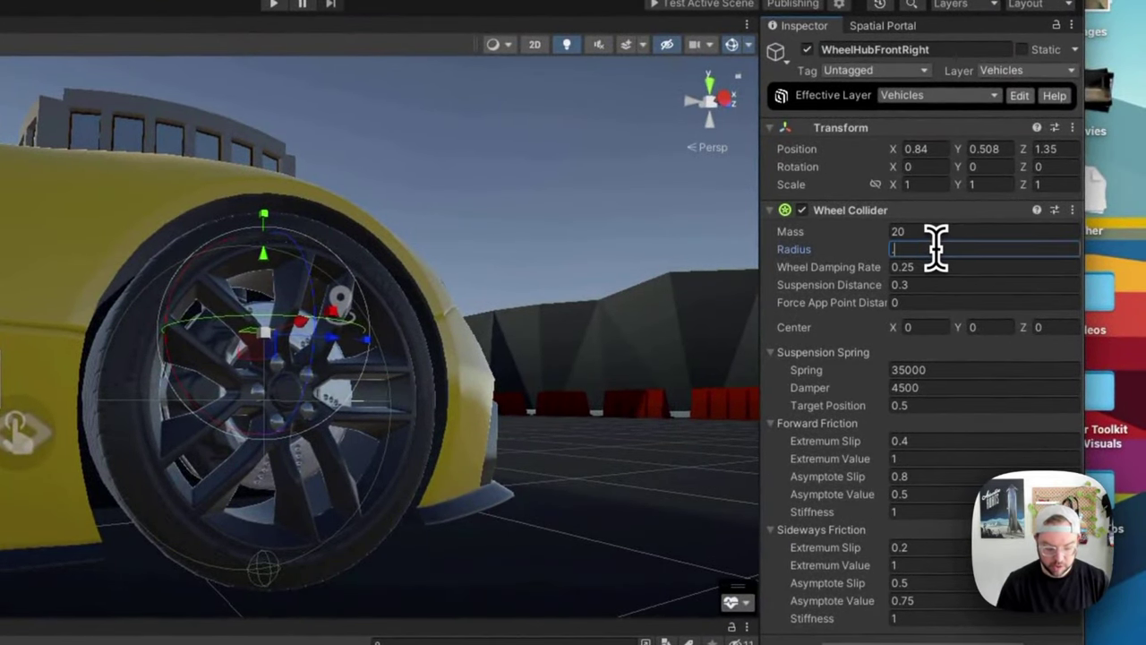
text(.38)
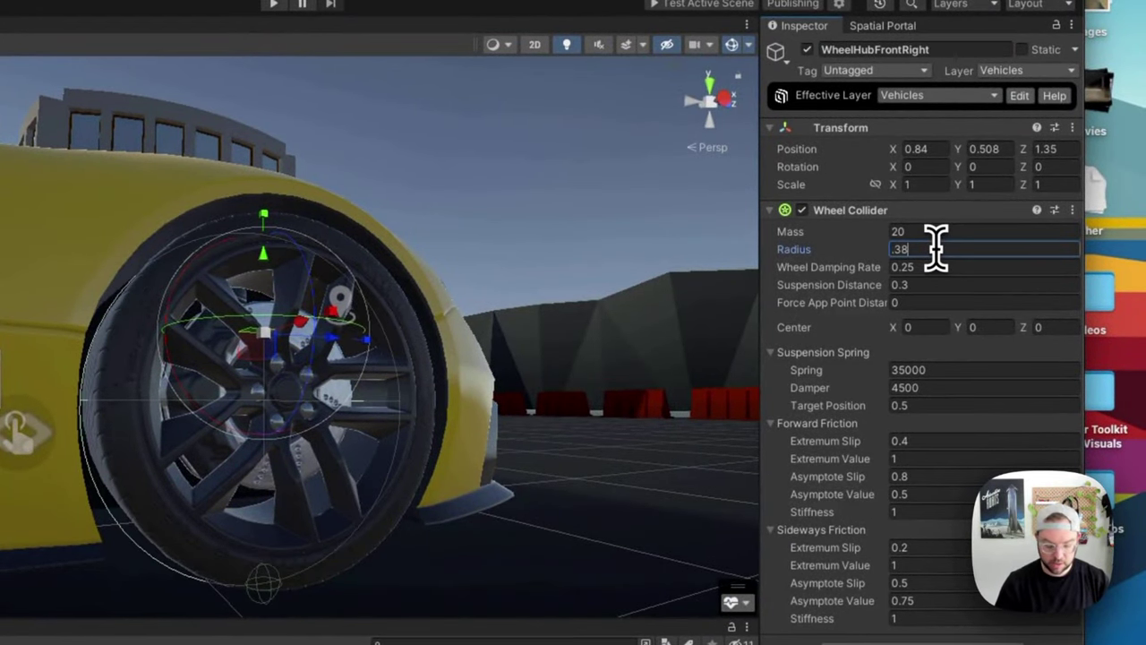
key(BackSpace)
text(7)
key(Return)
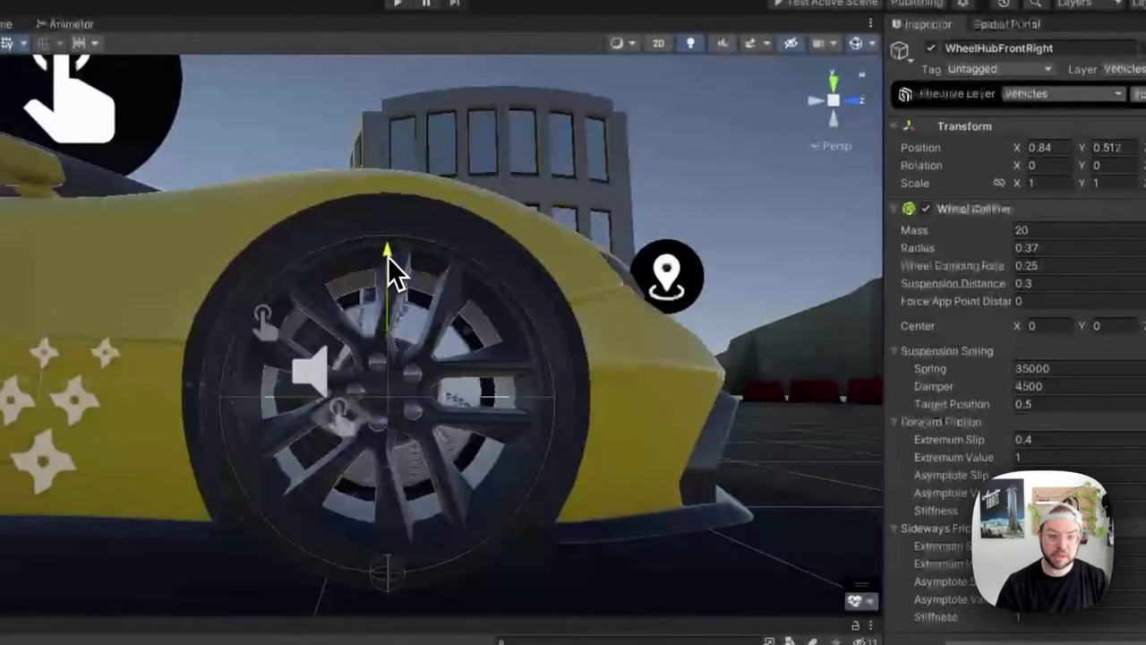
alt+drag(388, 260, 609, 282)
click(1071, 247)
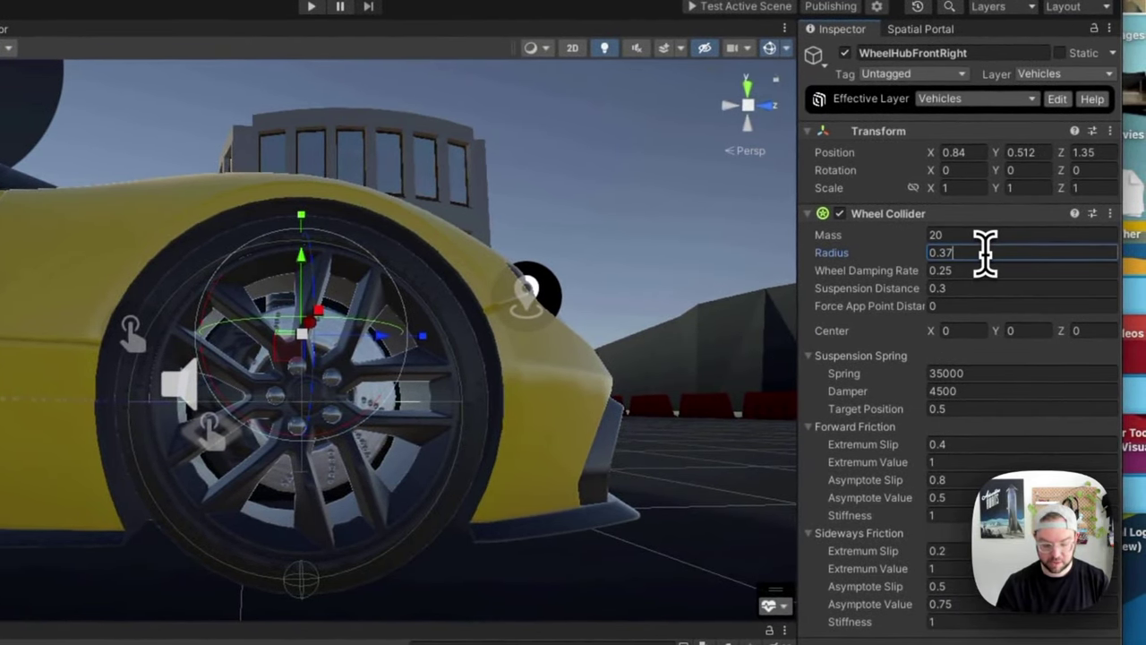
text(5)
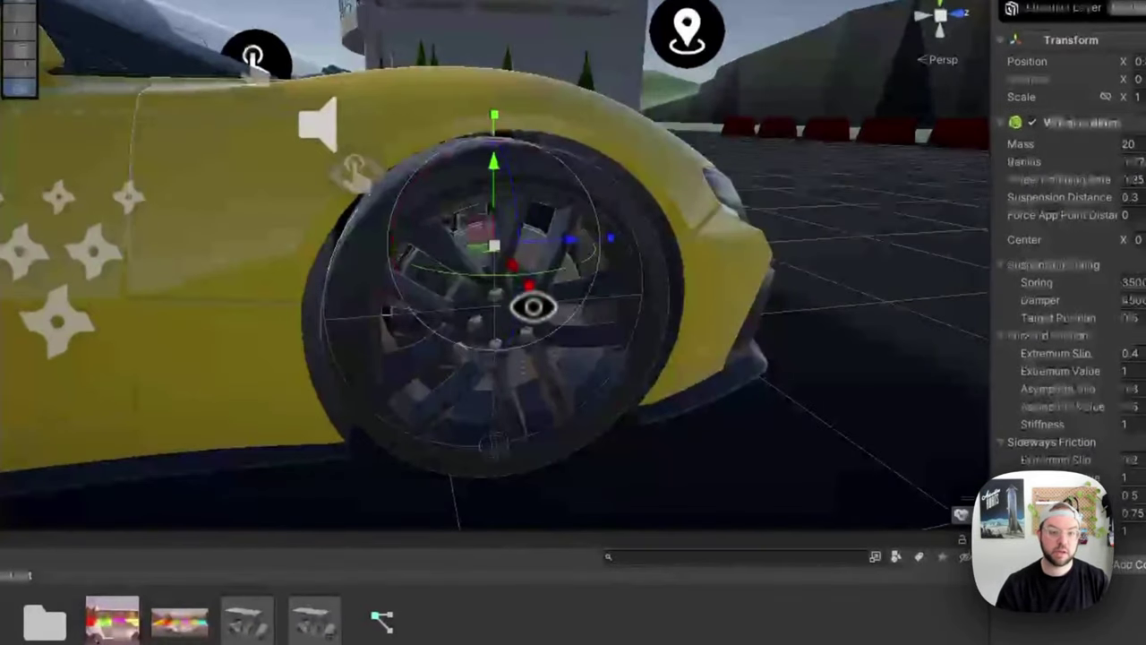
Raise WheelHubFrontRight to Y 0.524 so its collider lines up with the tire, and check the fit from several angles.
drag(495, 170, 490, 166)
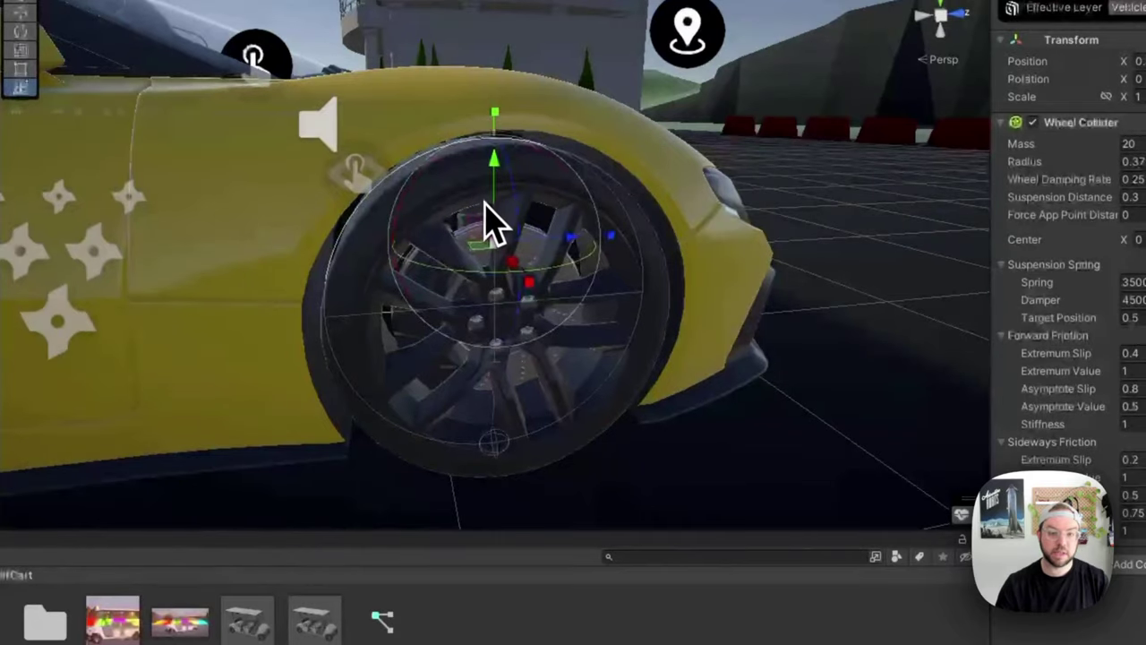
alt+drag(487, 223, 379, 436)
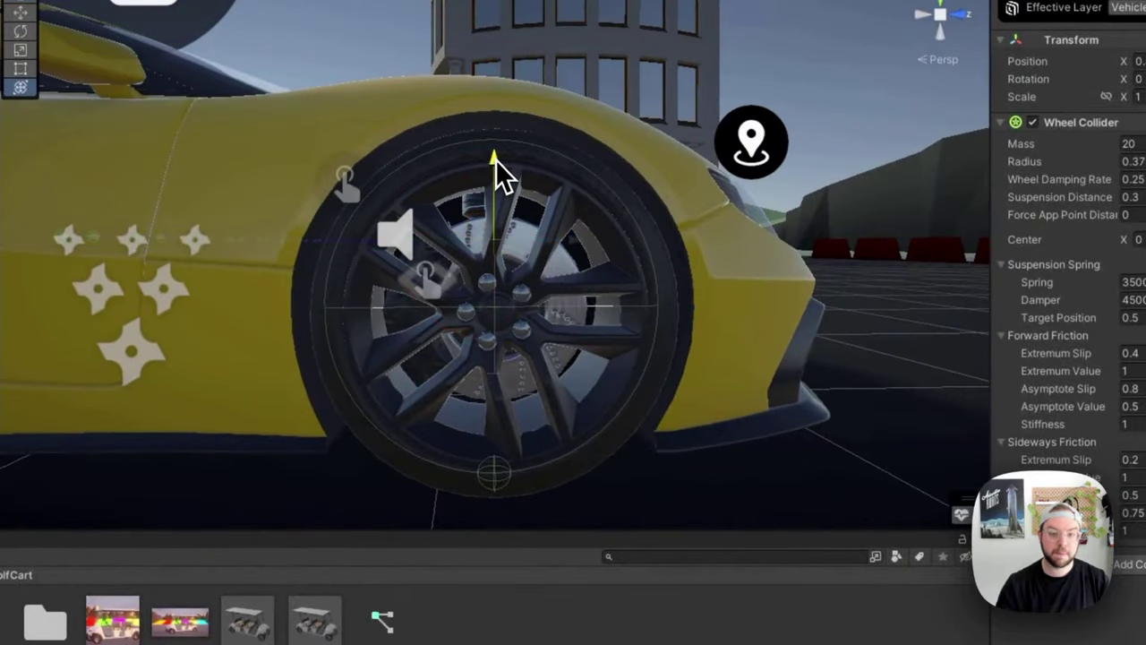
alt+drag(495, 157, 493, 187)
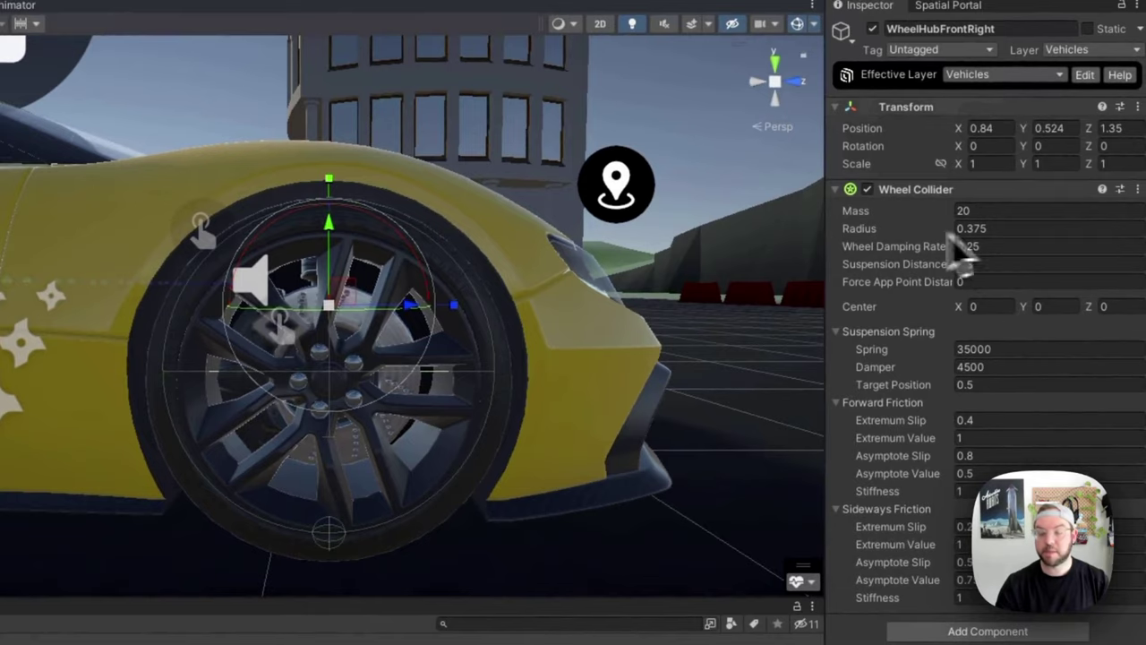
alt+drag(429, 324, 370, 392)
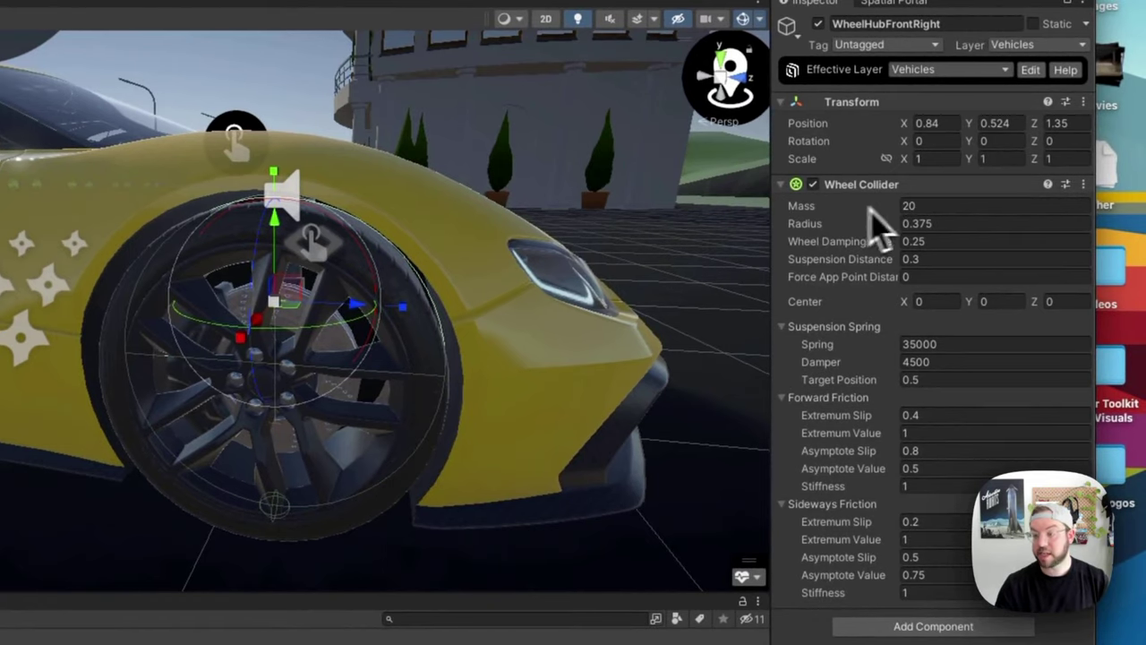
alt+drag(582, 260, 444, 349)
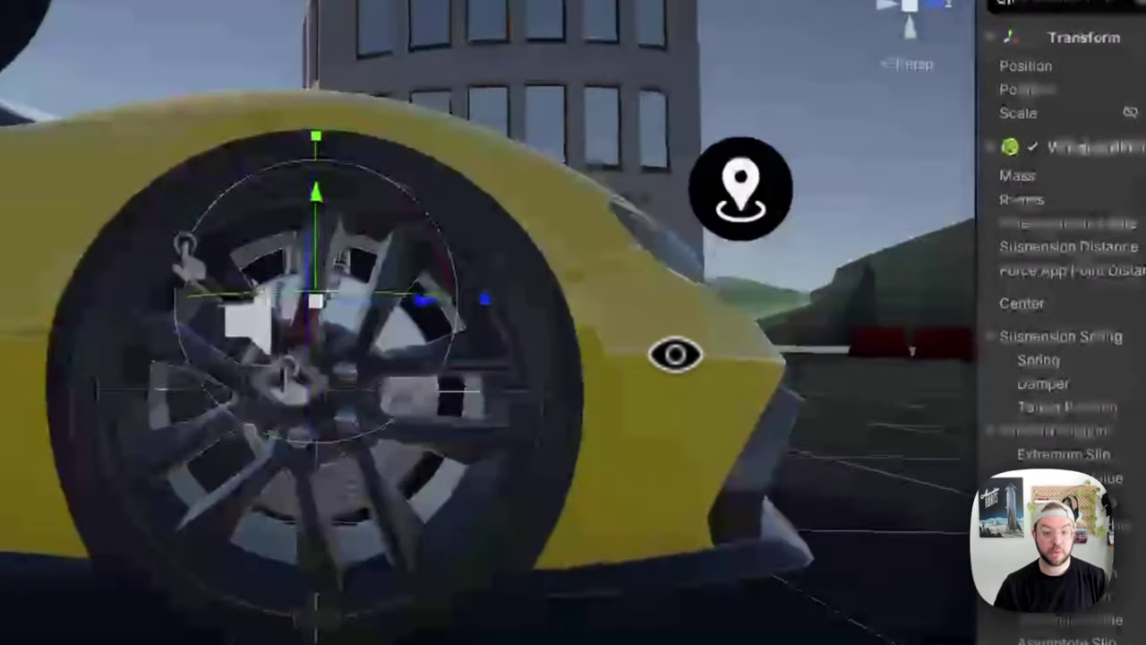
mouse_move(675, 355)
alt+mouse_down()
mouse_move(443, 325)
mouse_move(421, 281)
mouse_move(686, 367)
alt+mouse_up()
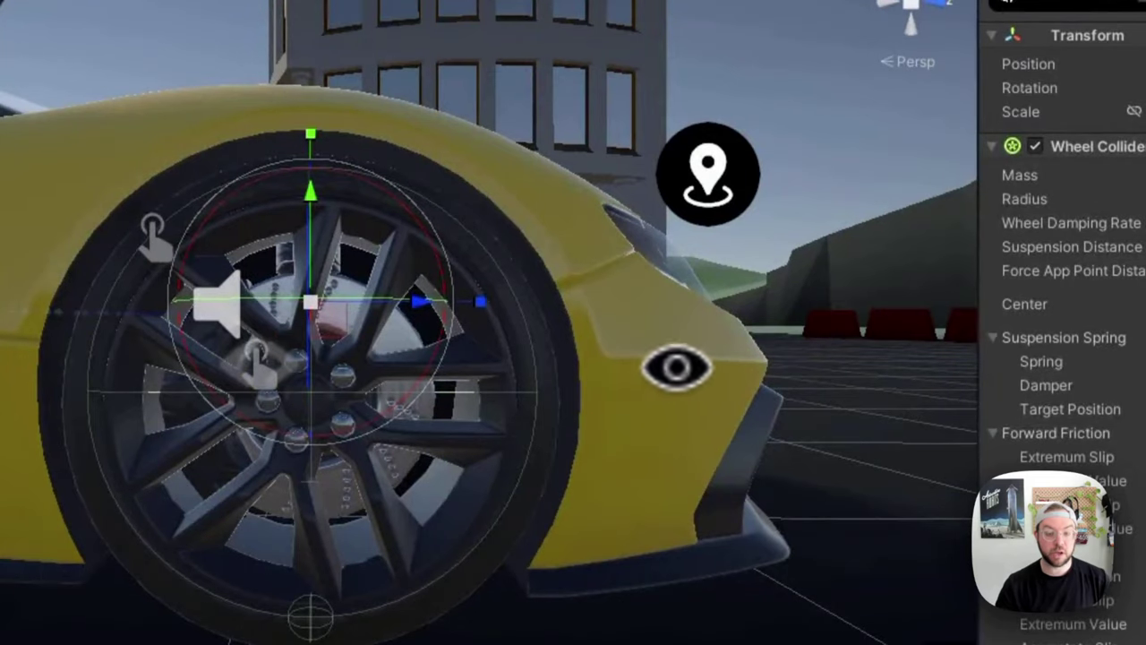
alt+drag(456, 332, 446, 356)
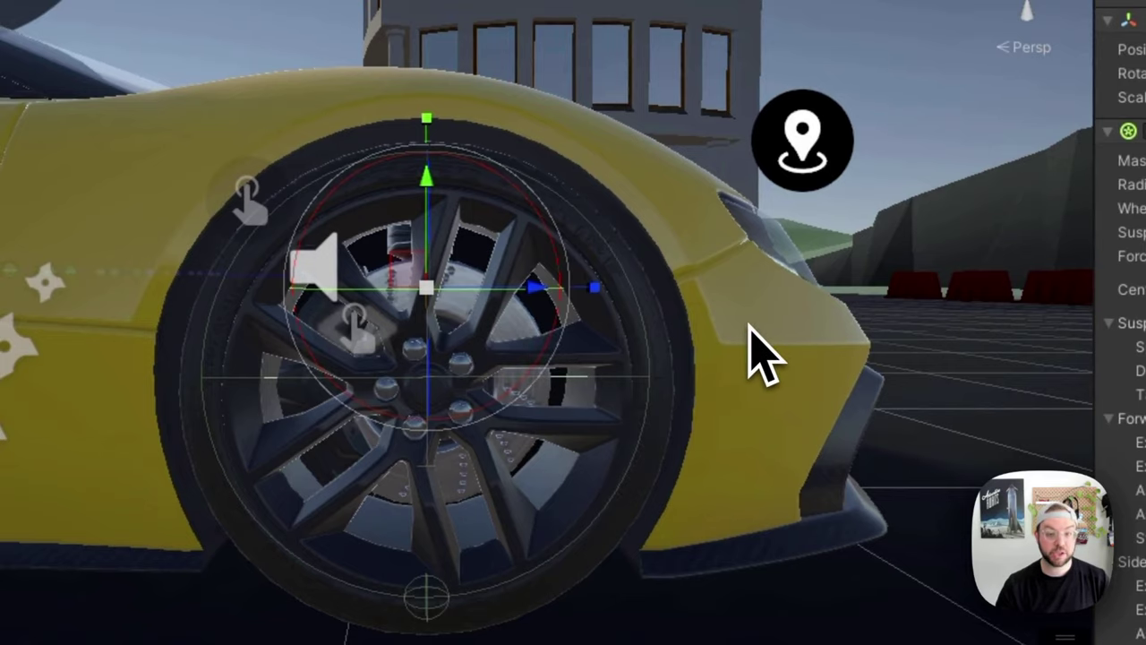
alt+drag(756, 354, 603, 381)
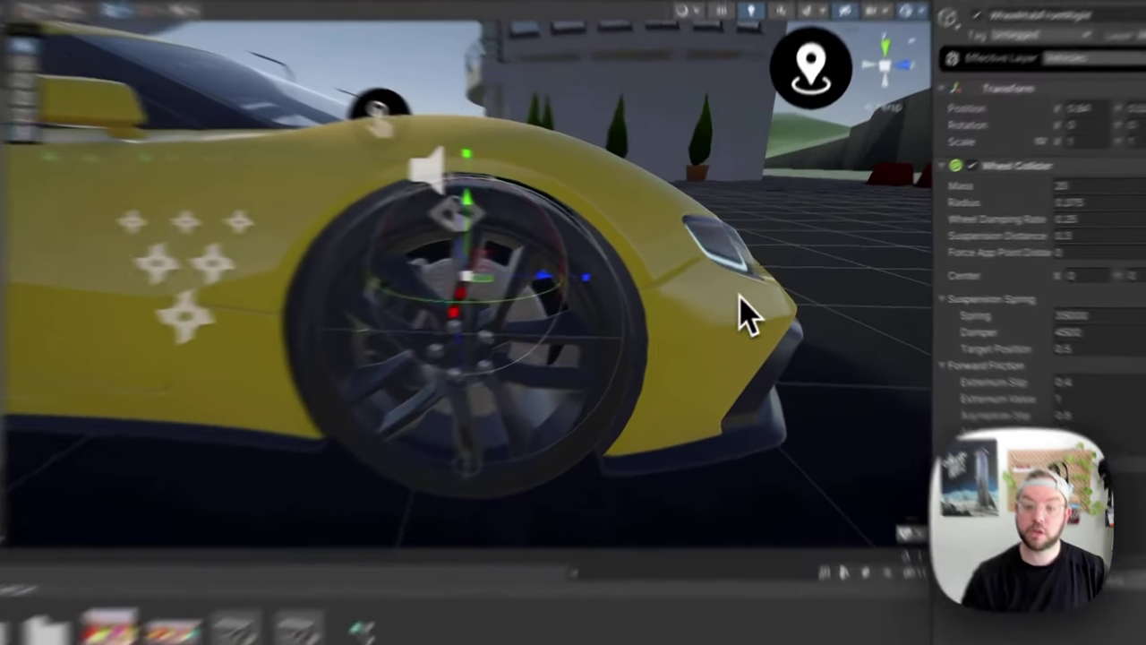
alt+drag(748, 276, 694, 290)
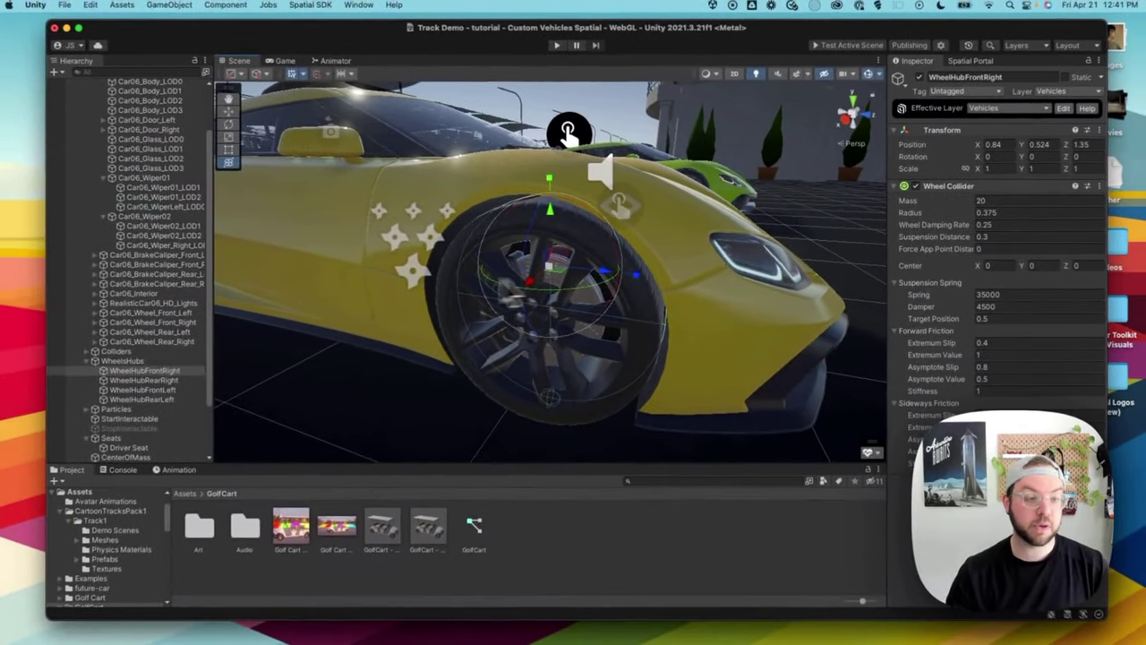
Select Car06_Wheel_Front_Right and examine where its pivot sits relative to the wheel.
scroll(183, 241, up, 3)
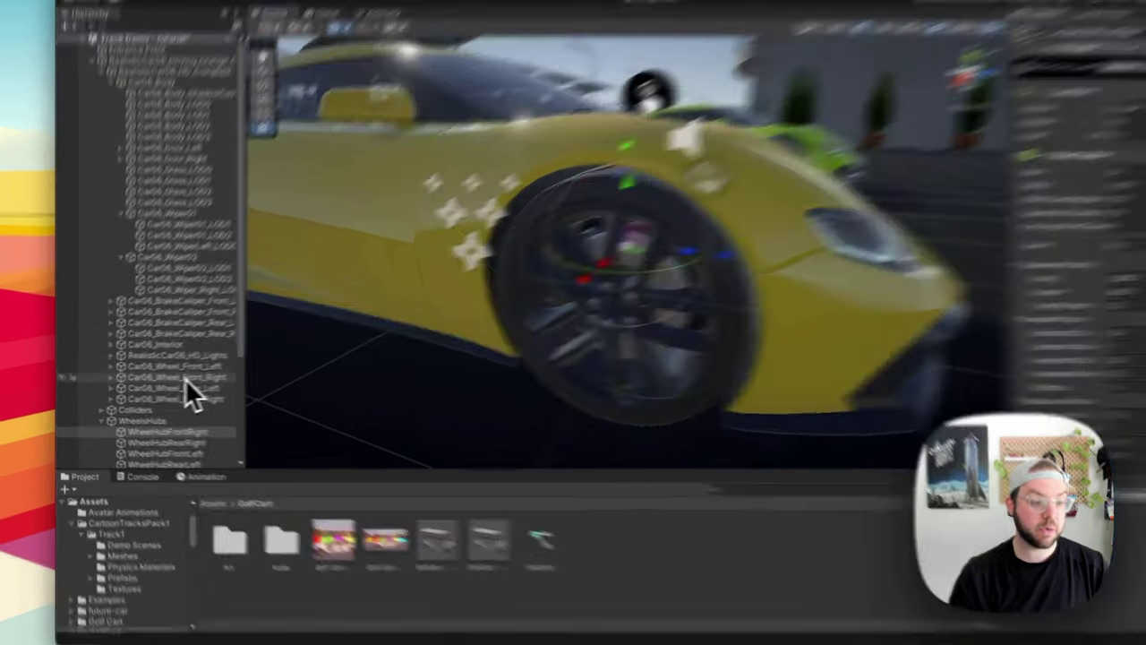
click(167, 381)
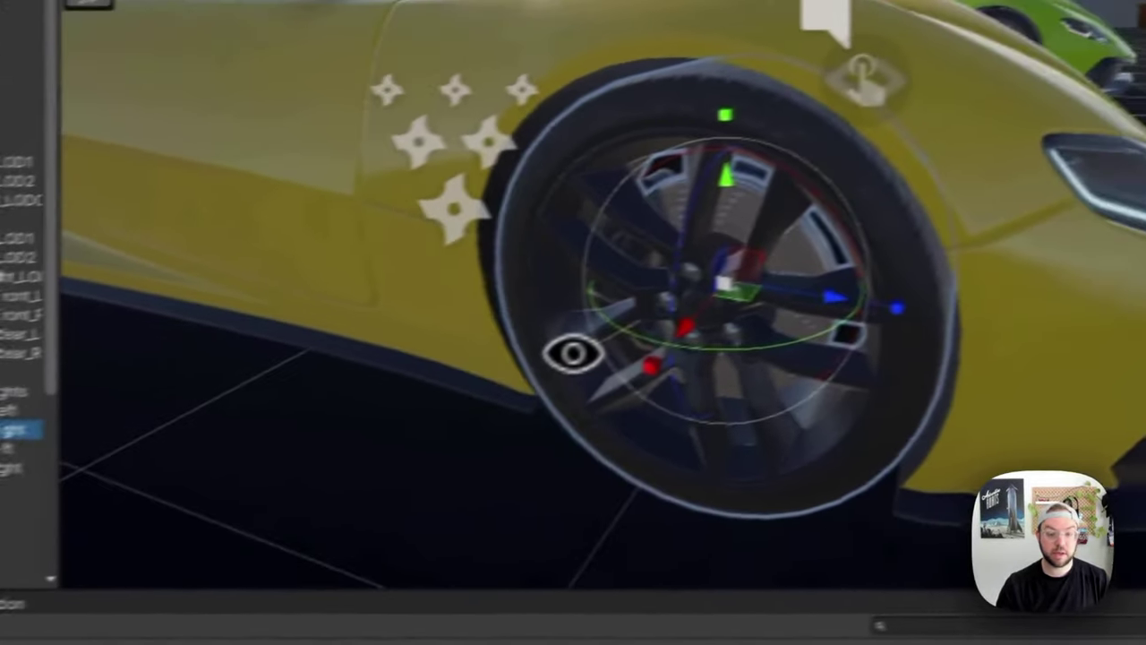
key(f)
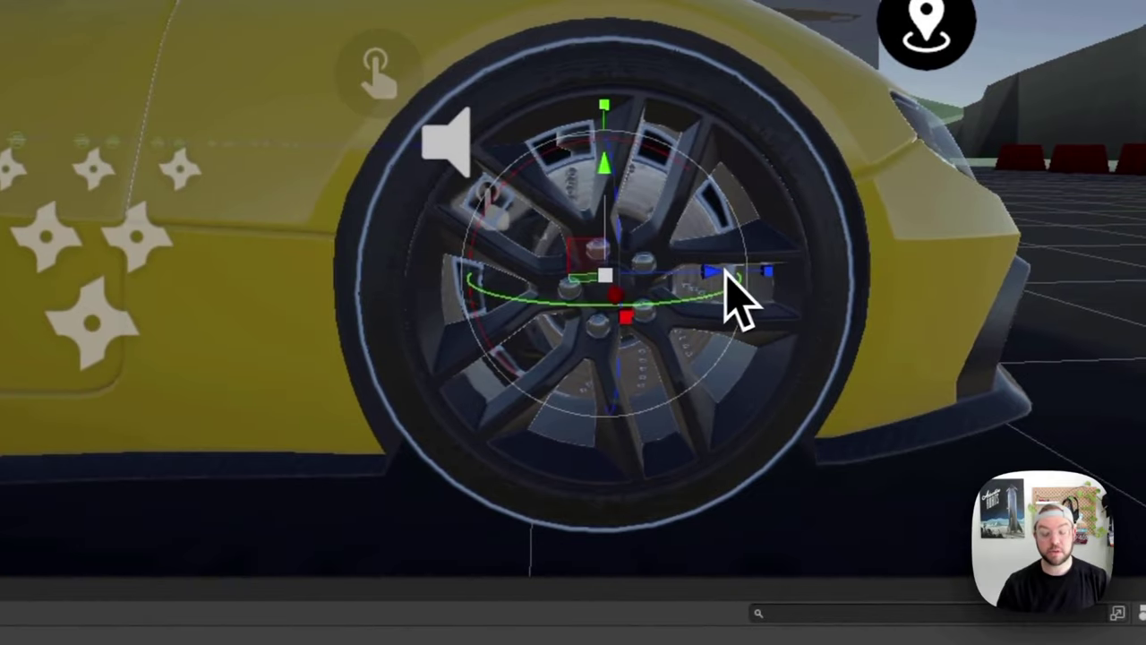
mouse_move(743, 295)
alt+mouse_down()
mouse_move(662, 289)
mouse_move(583, 312)
mouse_move(497, 367)
alt+mouse_up()
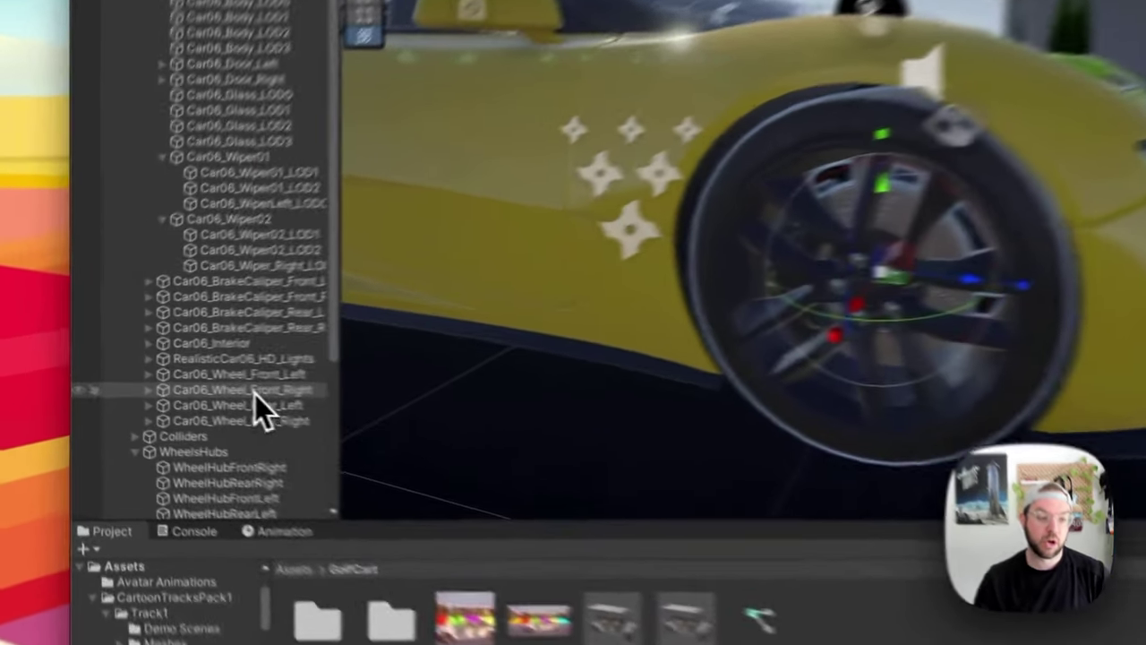
Wrap Car06_Wheel_Front_Right in an empty parent object named Wheel.
right_click(166, 385)
click(347, 387)
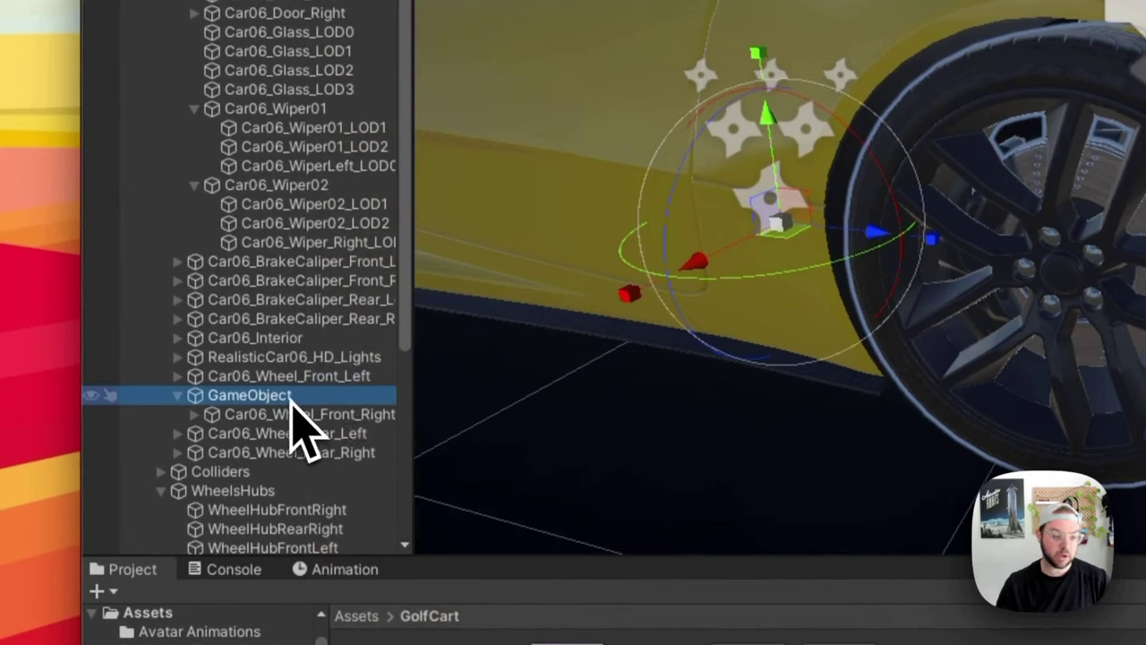
key(F2)
text(Wheel)
key(Return)
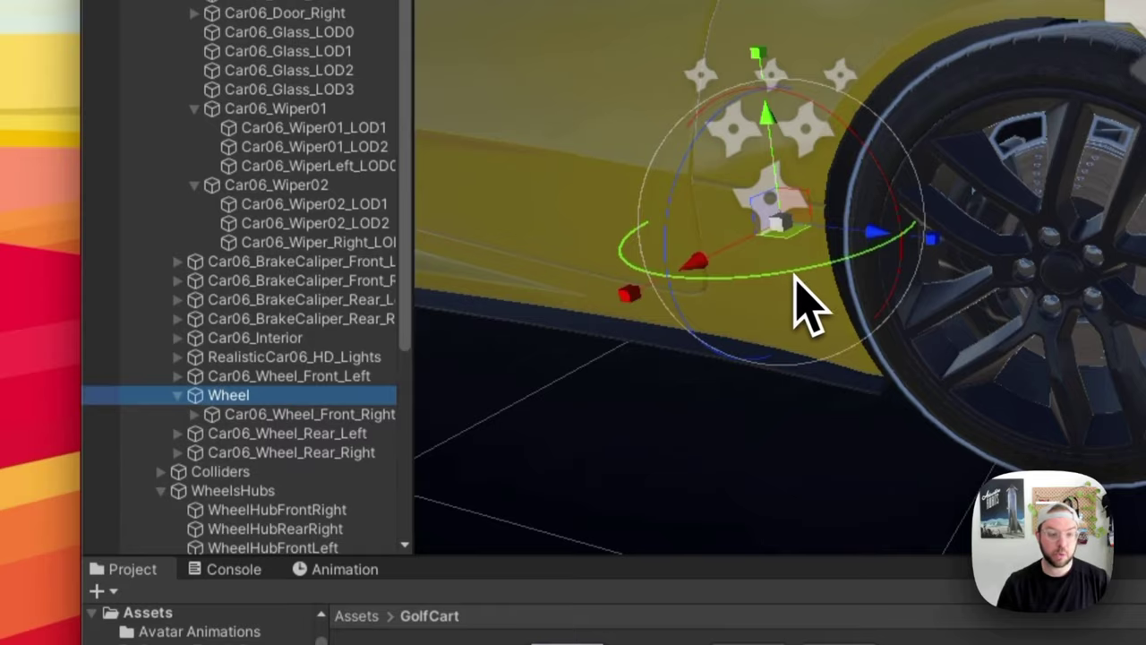
Try rotating the Wheel parent about its off-center pivot, and slide the front-right wheel forward out of its arch and back.
drag(803, 275, 538, 324)
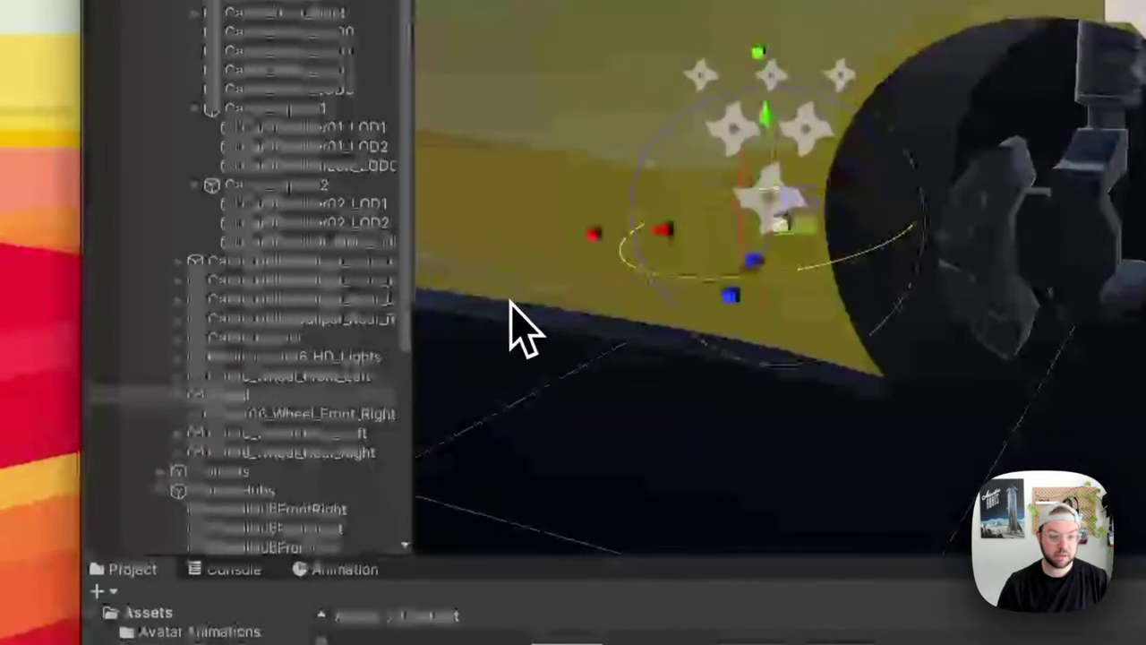
drag(793, 276, 1090, 202)
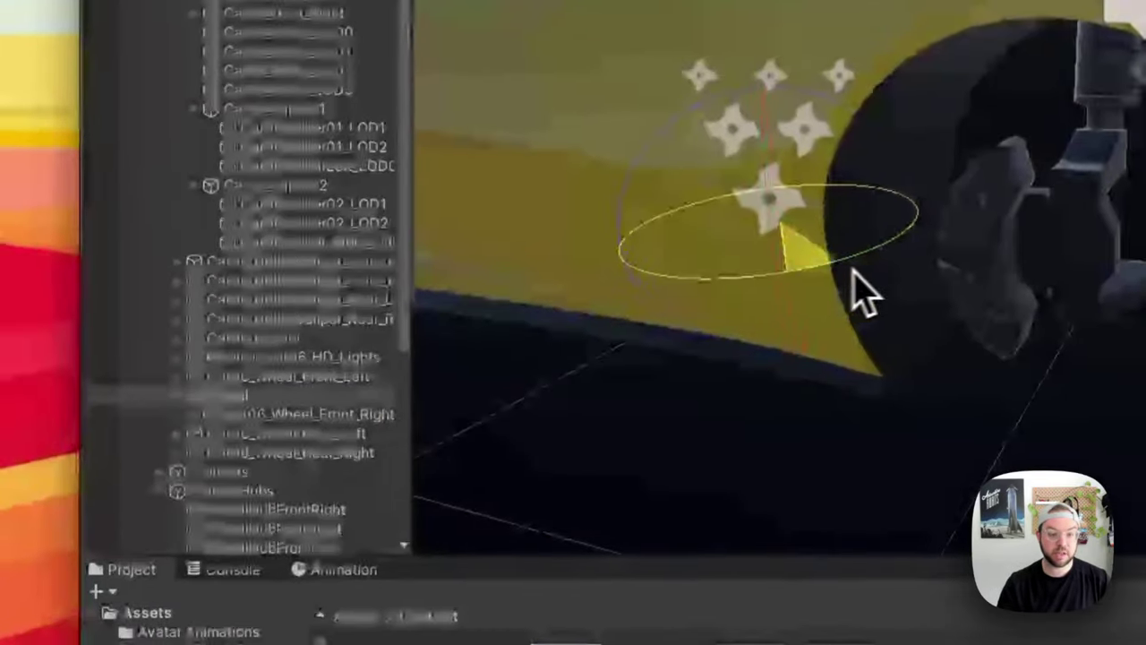
drag(852, 264, 844, 286)
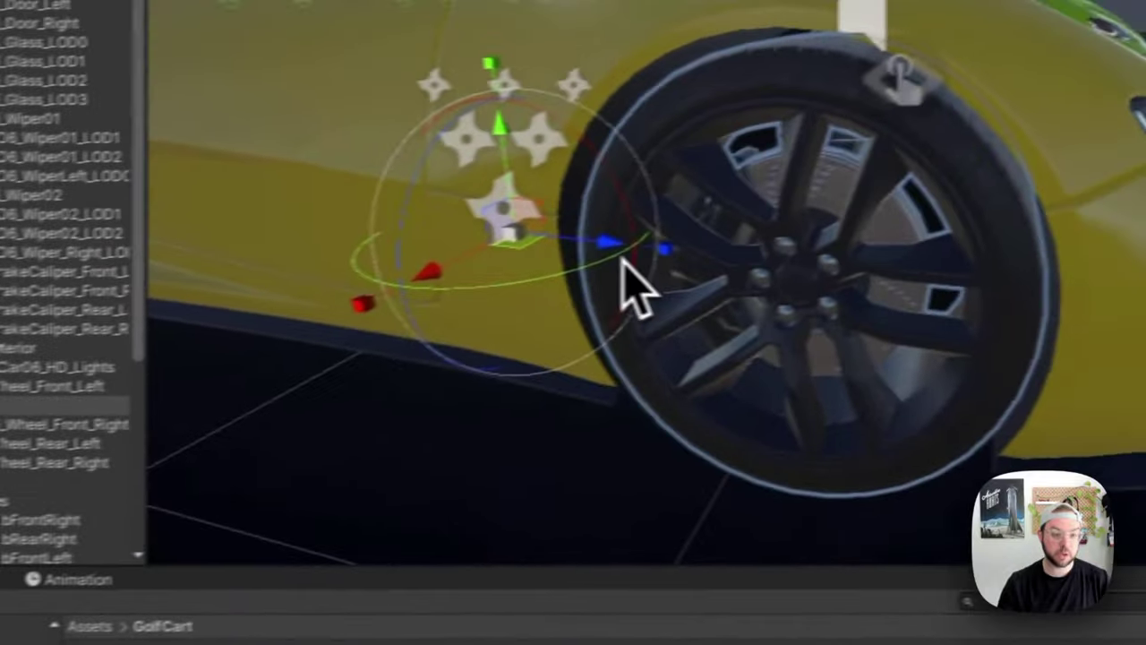
key(Delete)
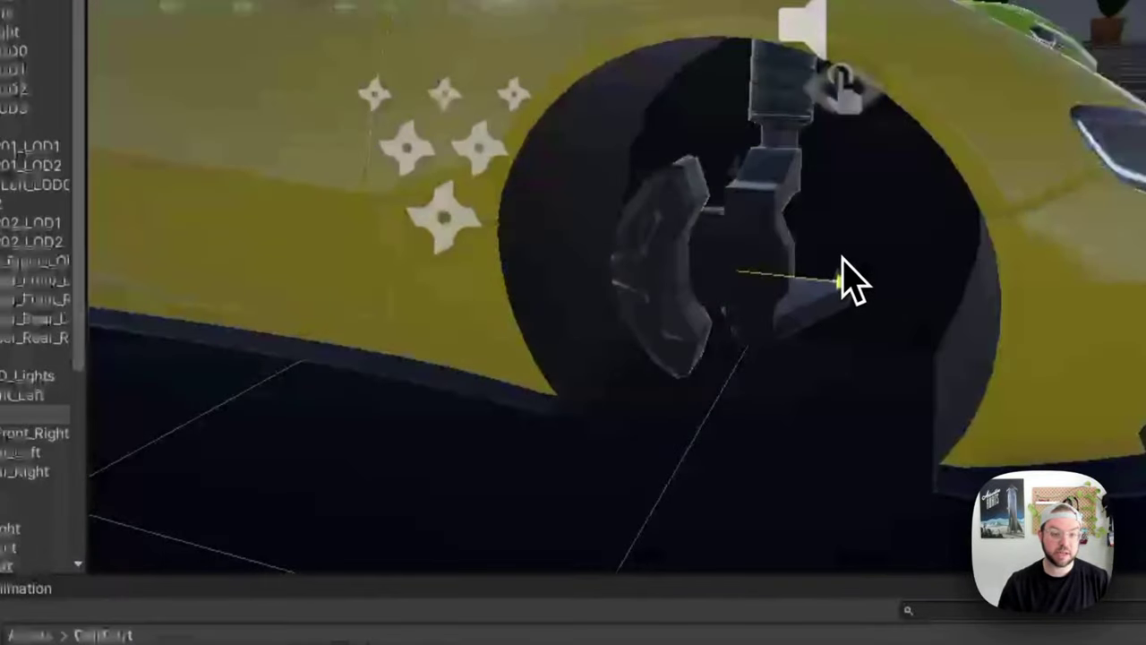
key(ctrl+z)
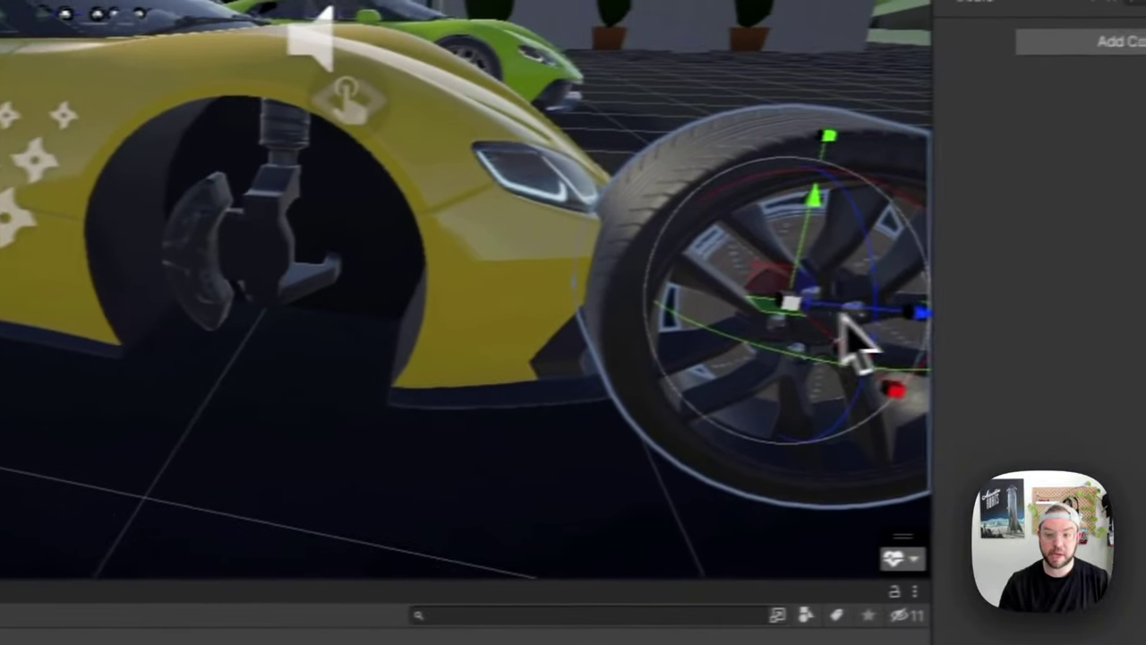
drag(1137, 291, 685, 296)
drag(326, 354, 312, 352)
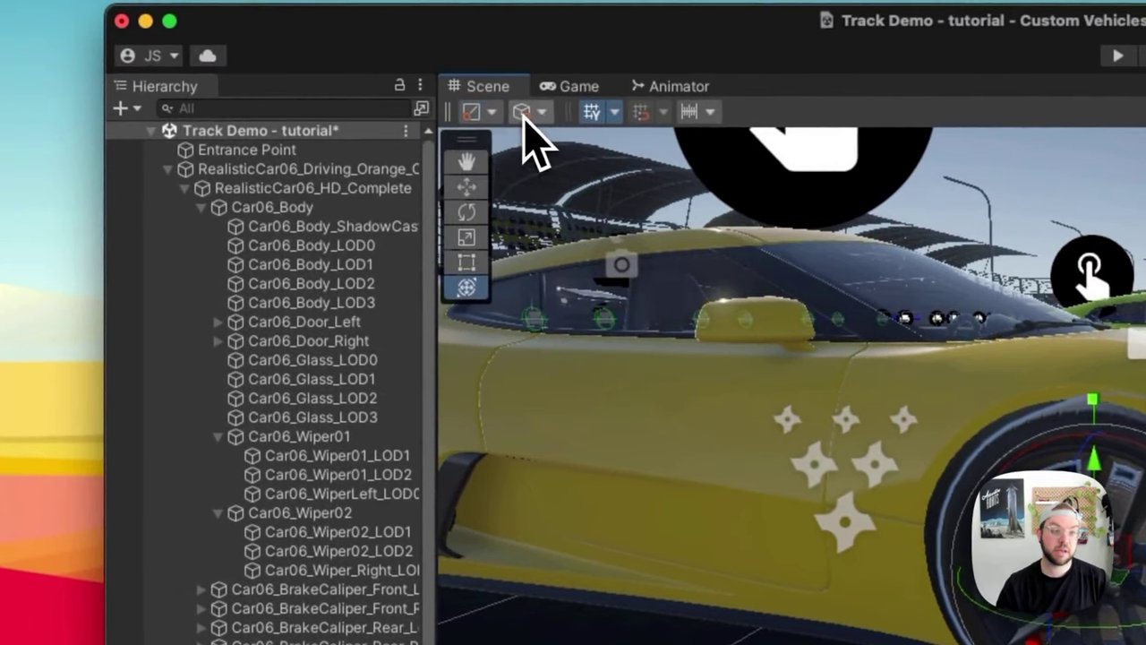
Check the Global and Local options for the handle rotation, and undo the Wheel parent around Car06_Wheel_Front_Right.
click(528, 114)
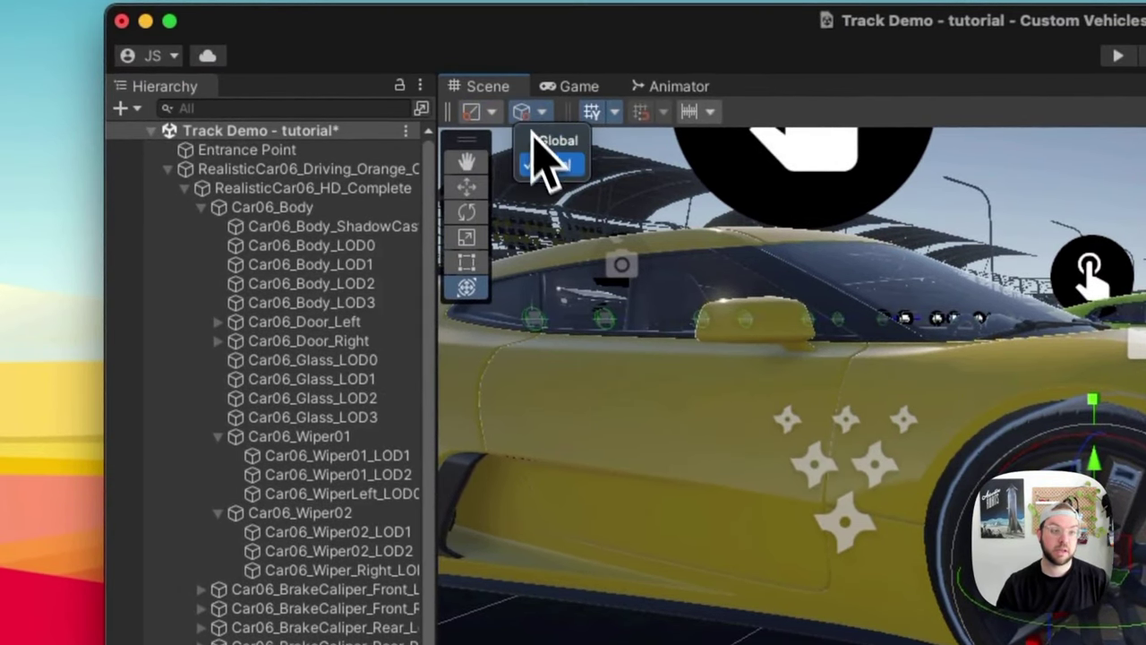
click(548, 146)
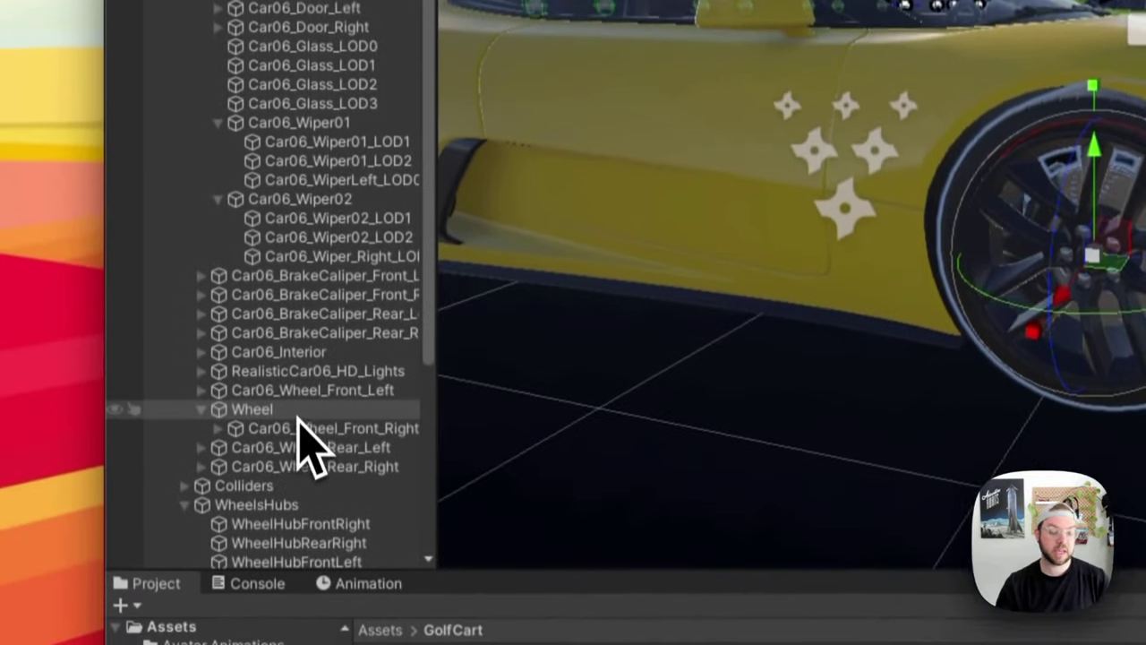
click(269, 394)
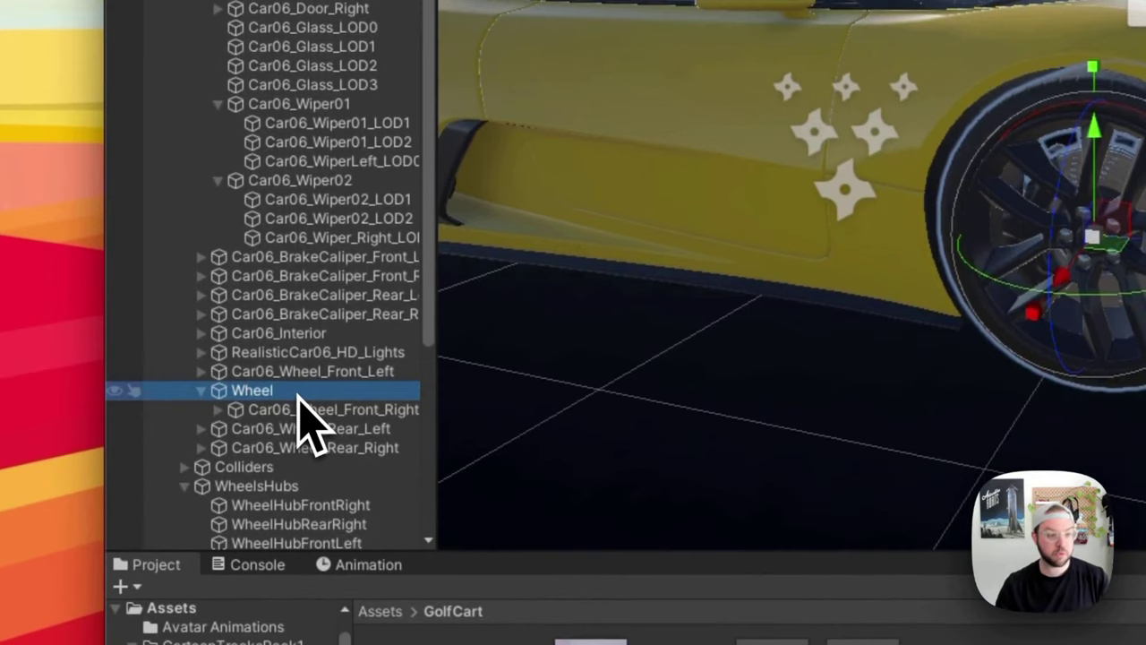
key(z)
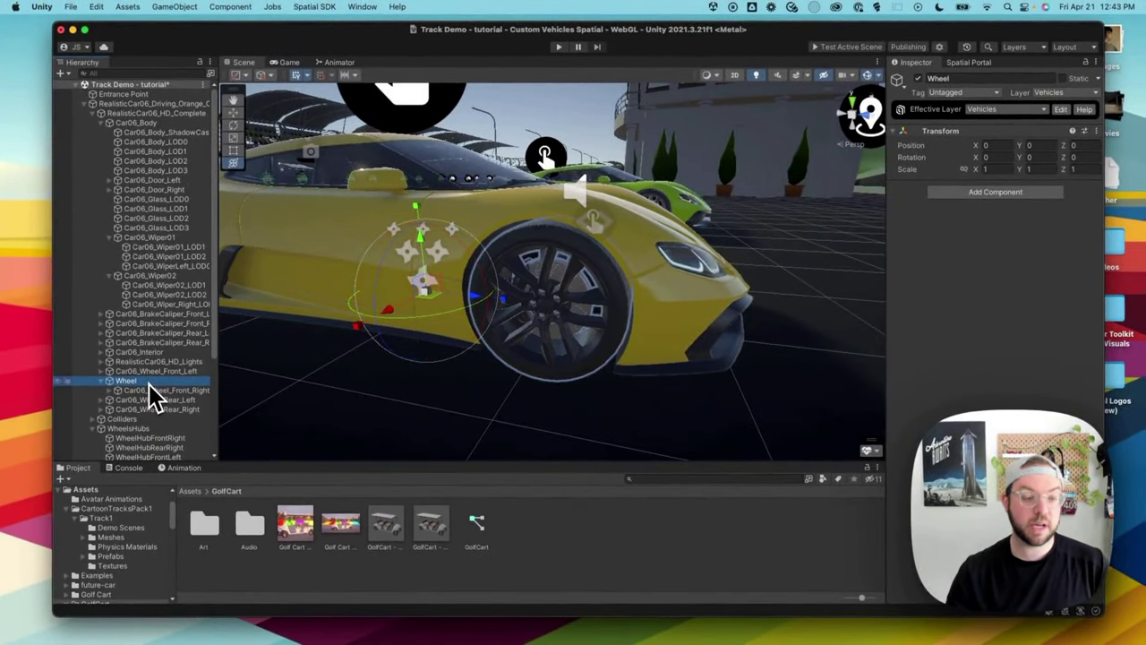
key(super+z)
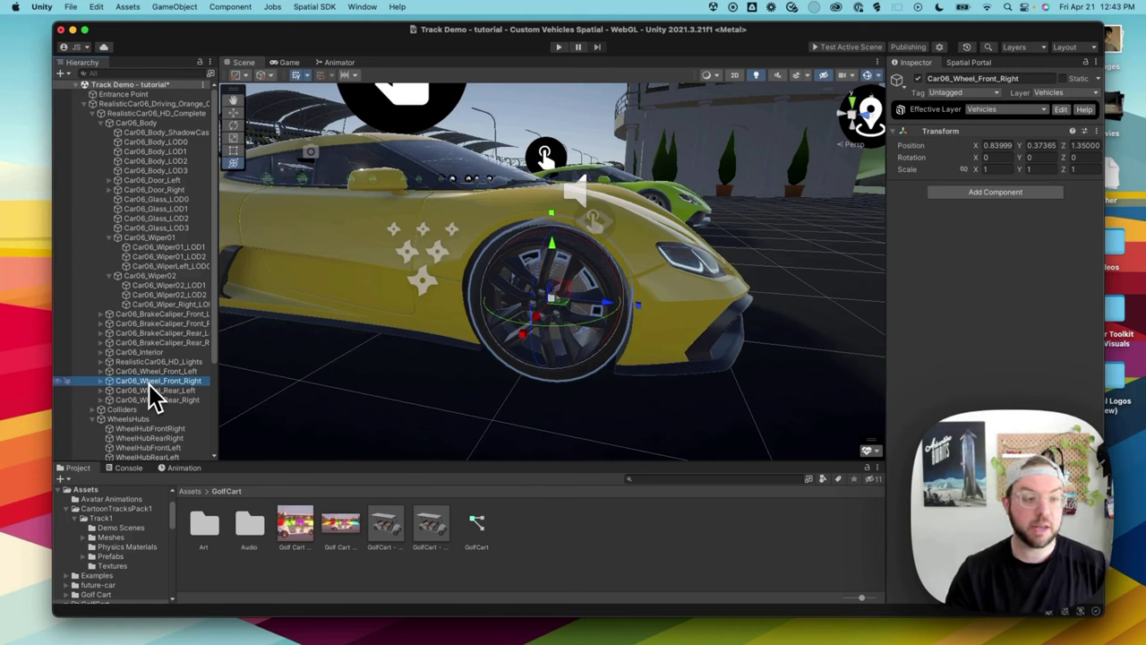
Add a Wheel Collider component to WheelHubRearRight and set its radius to 0.375.
scroll(148, 384, down, 5)
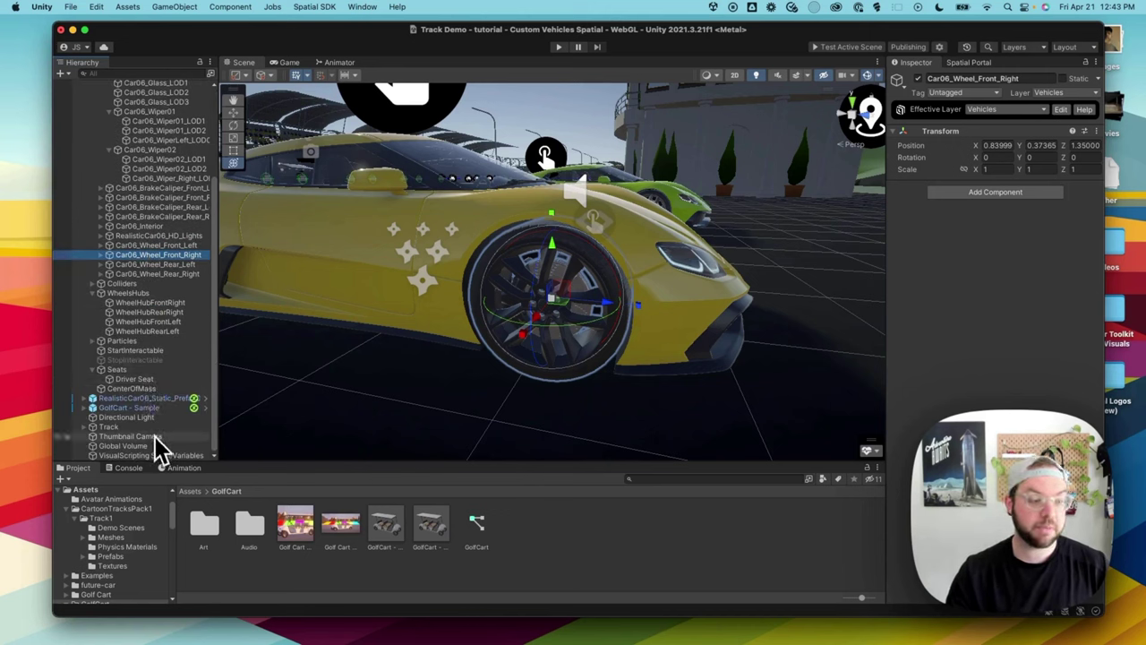
click(170, 303)
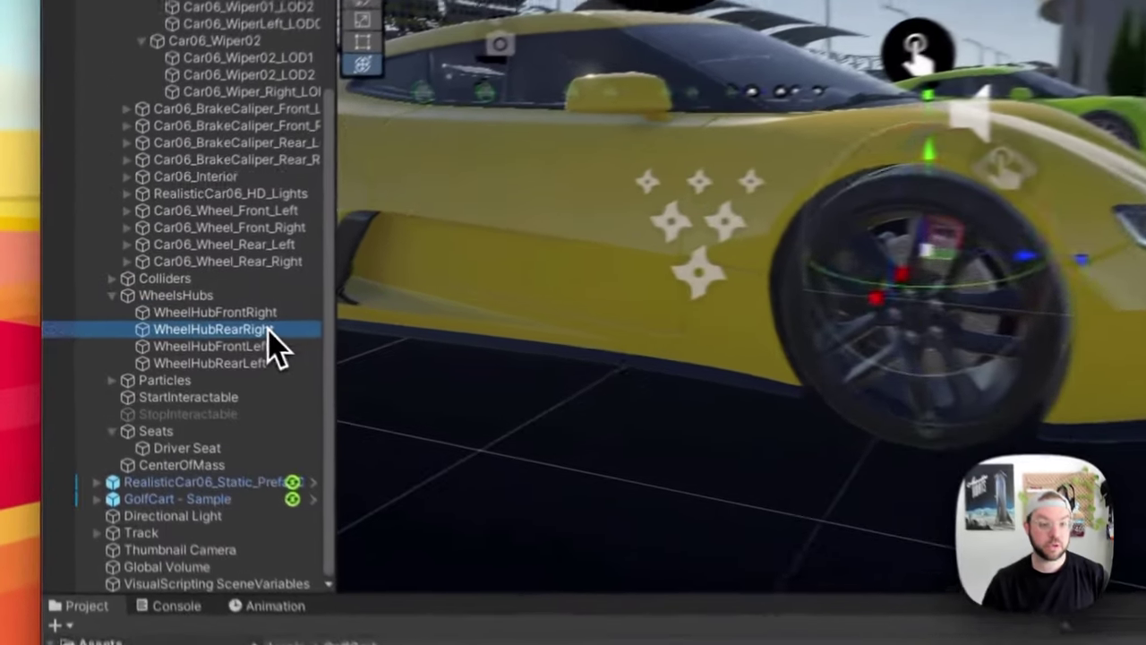
double_click(179, 312)
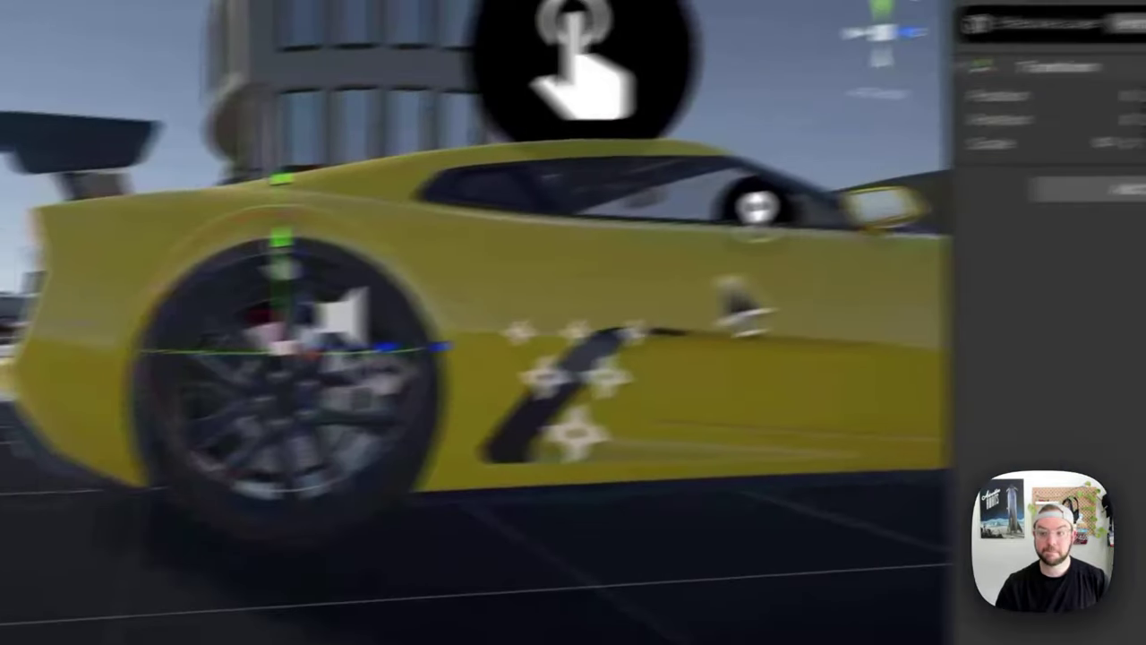
click(846, 234)
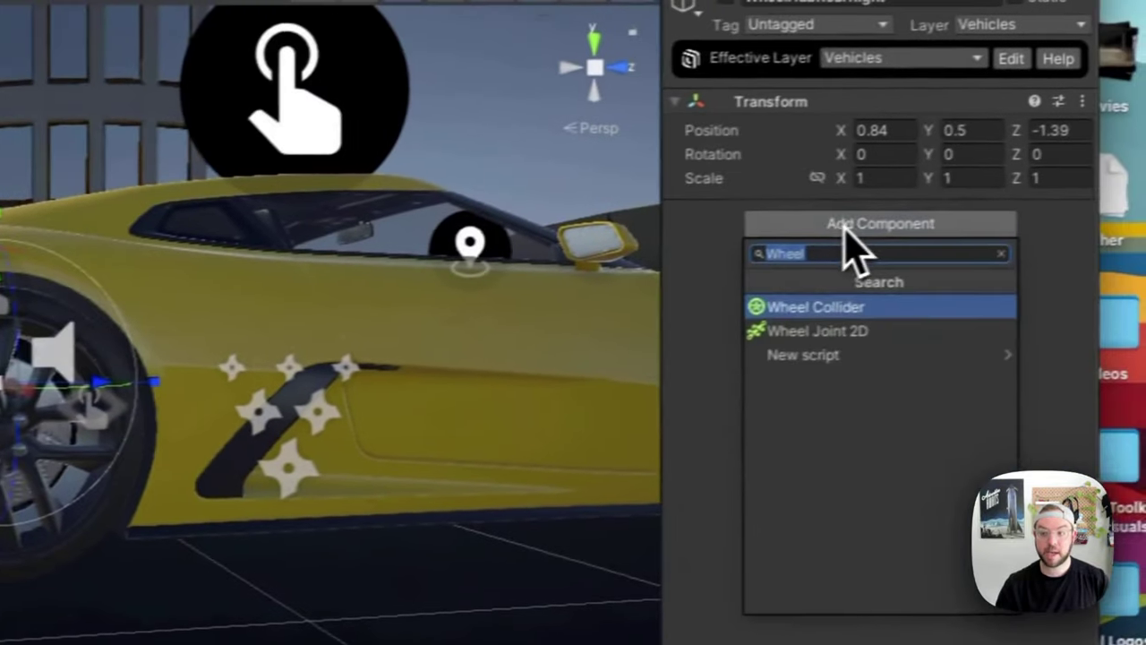
key(Return)
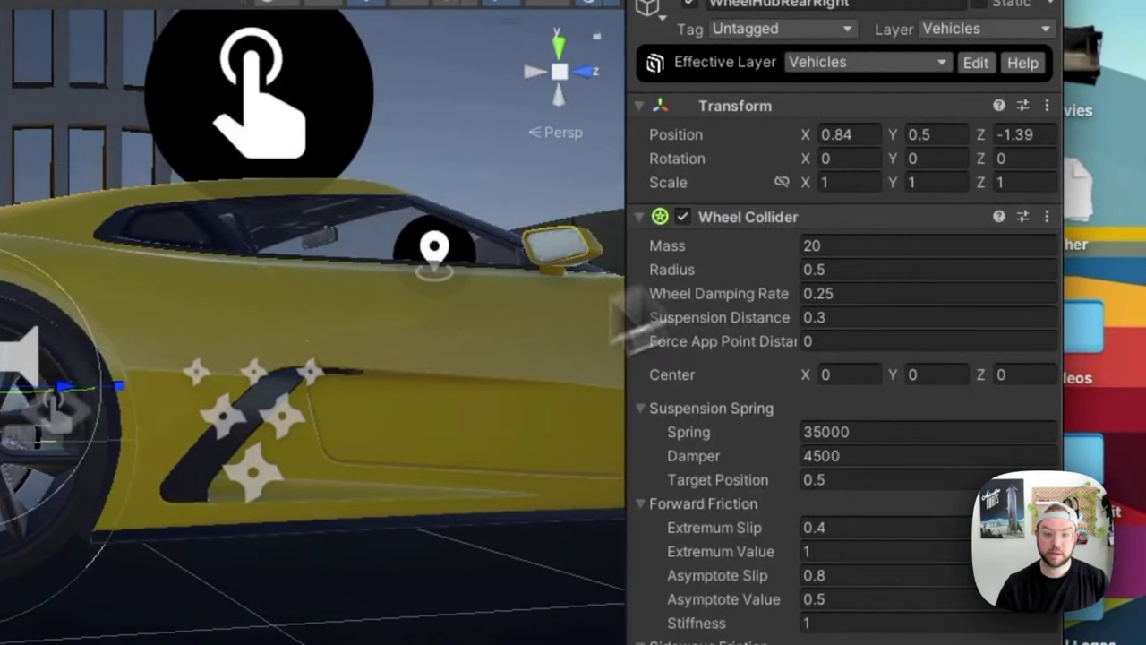
click(853, 273)
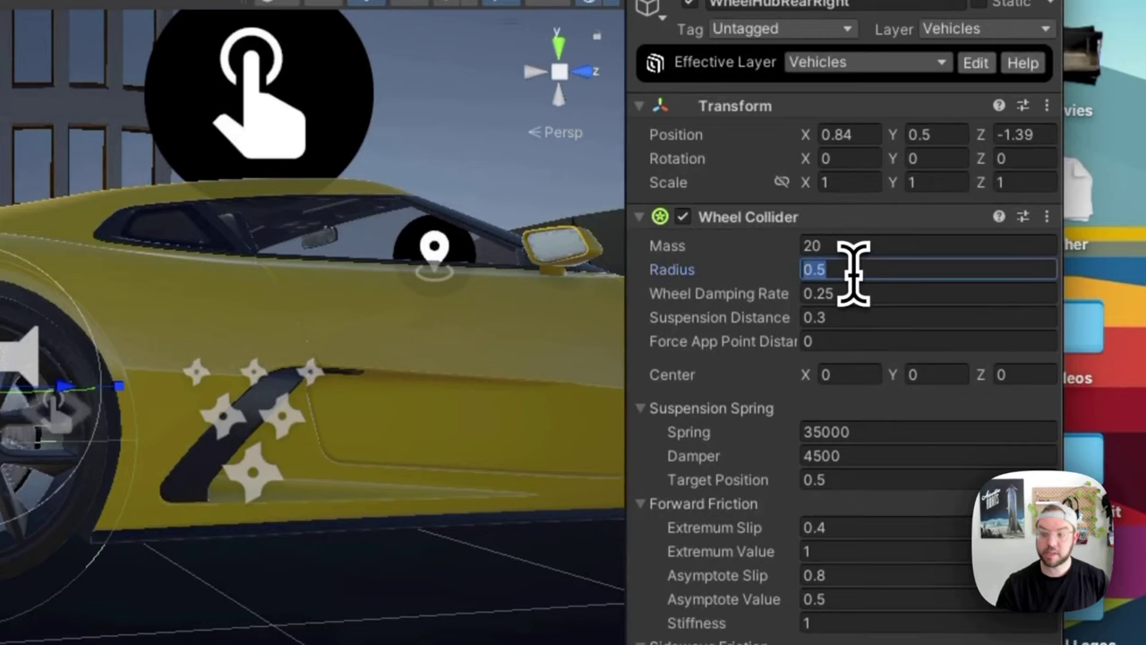
text(.375)
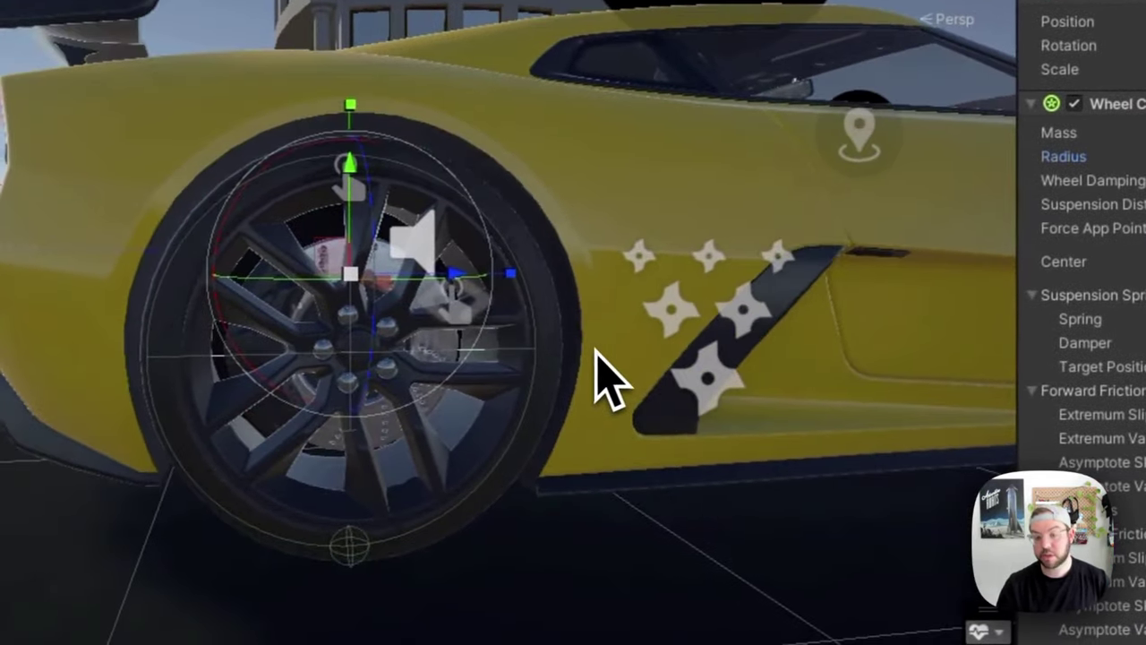
Raise WheelHubRearRight to a Y position of 0.521 to fit the rear-right tire, and set its Wheel Collider mass to 21.
alt+drag(612, 348, 528, 326)
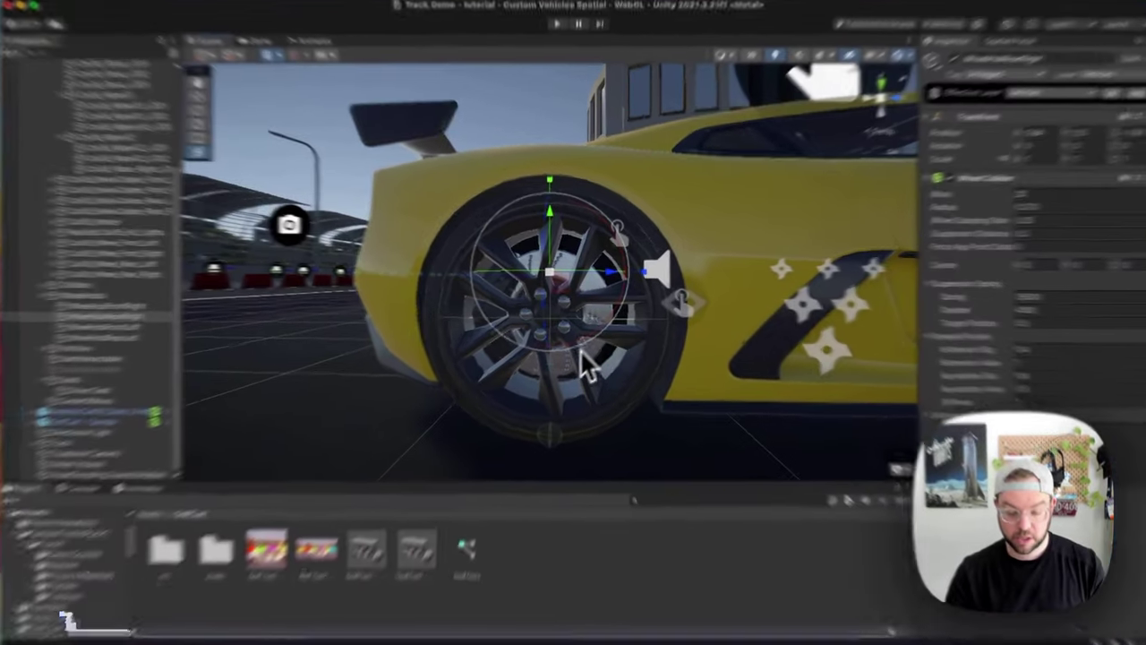
alt+drag(583, 341, 616, 370)
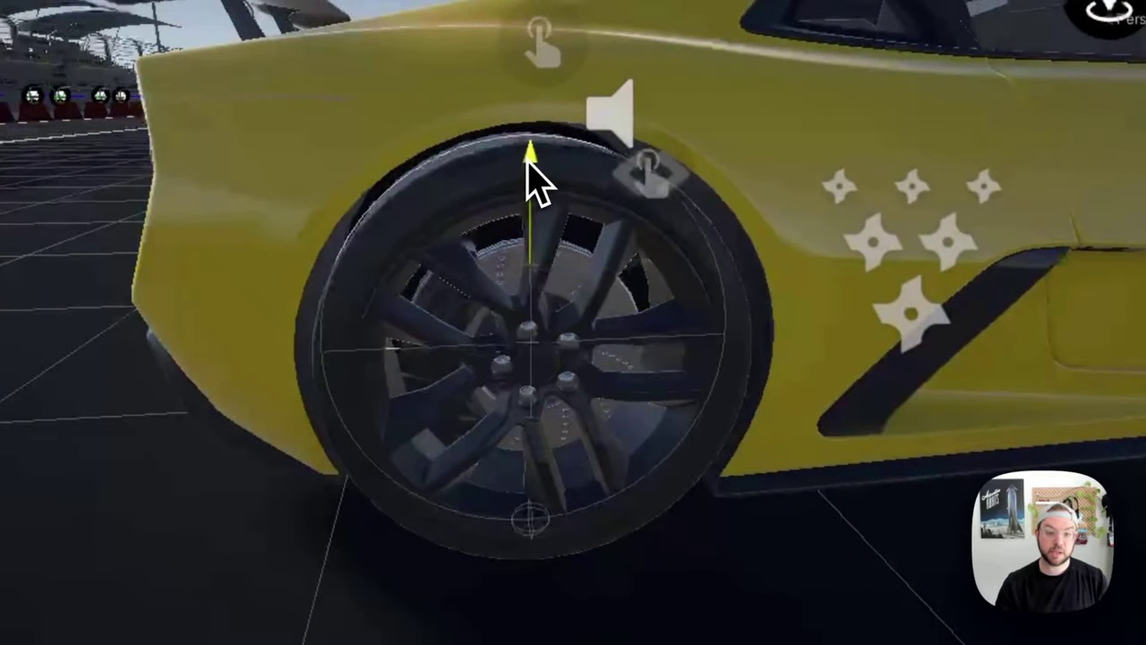
alt+drag(522, 161, 537, 125)
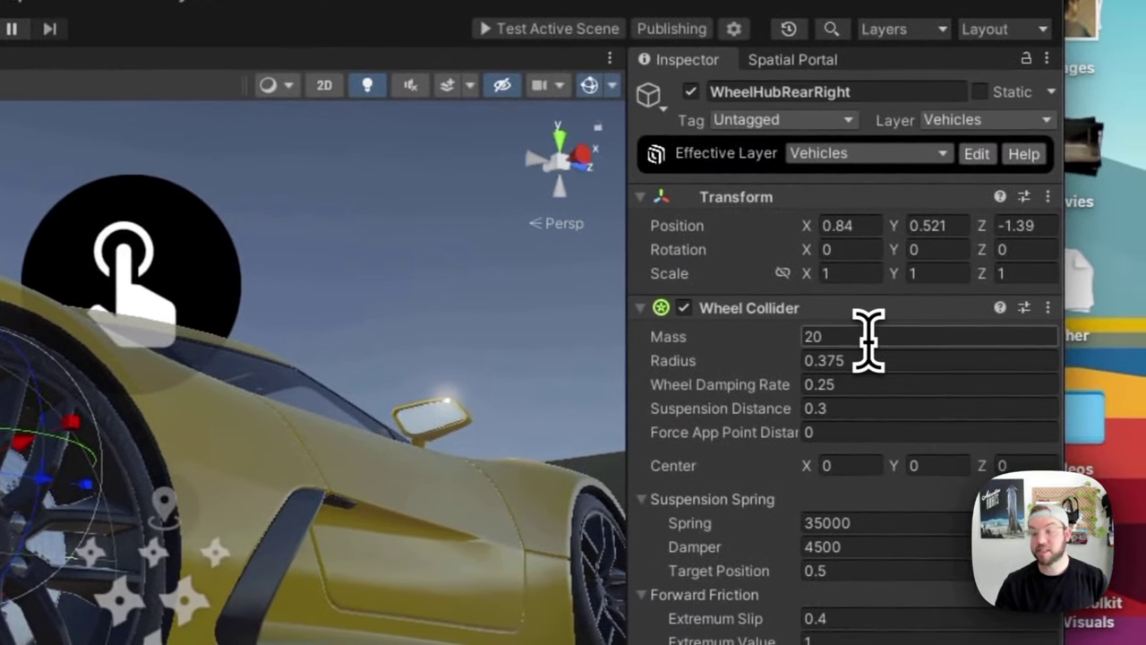
click(868, 339)
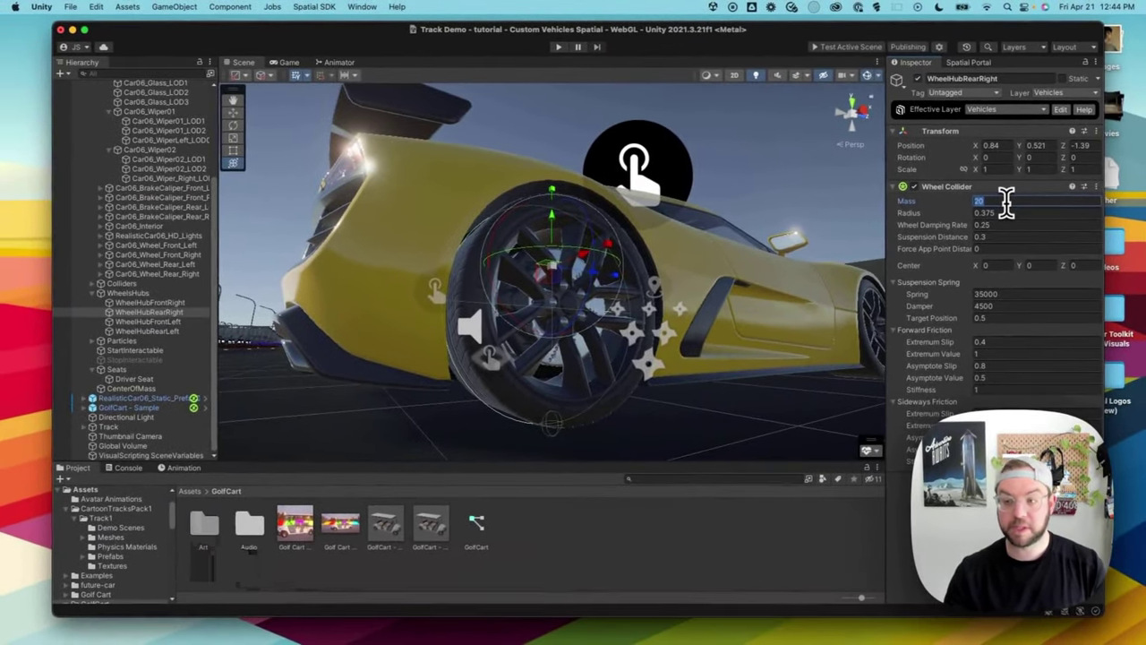
text(21)
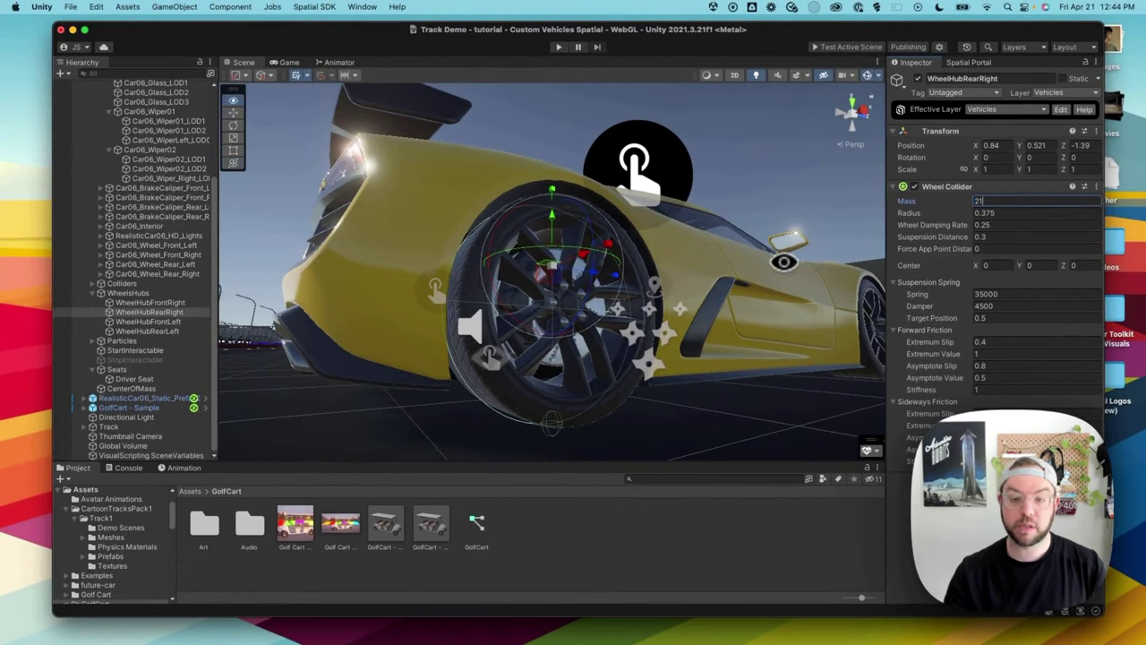
alt+drag(537, 268, 403, 277)
alt+drag(610, 336, 688, 317)
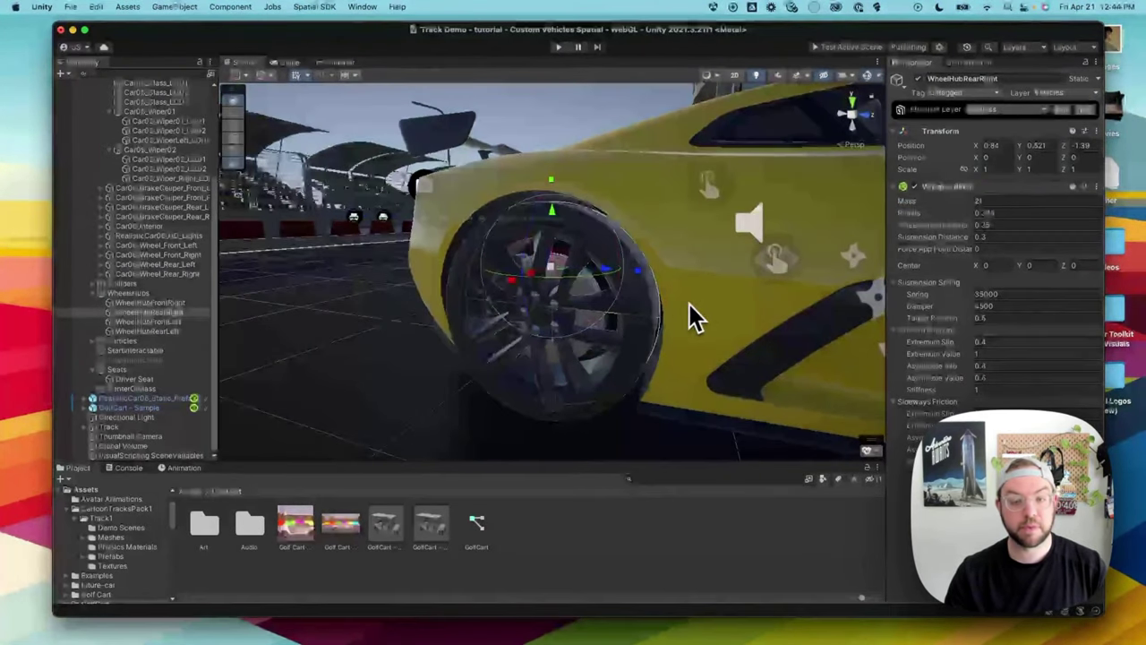
Add a Wheel Collider to WheelHubFrontLeft and set its radius to 0.375.
click(171, 323)
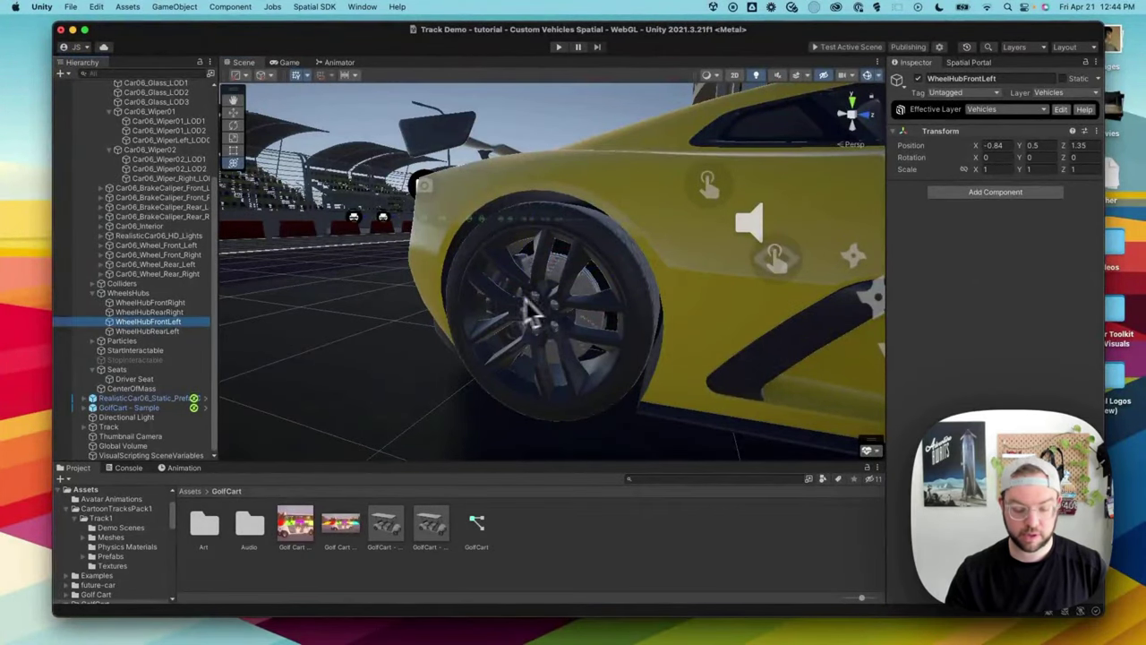
alt+drag(524, 307, 582, 300)
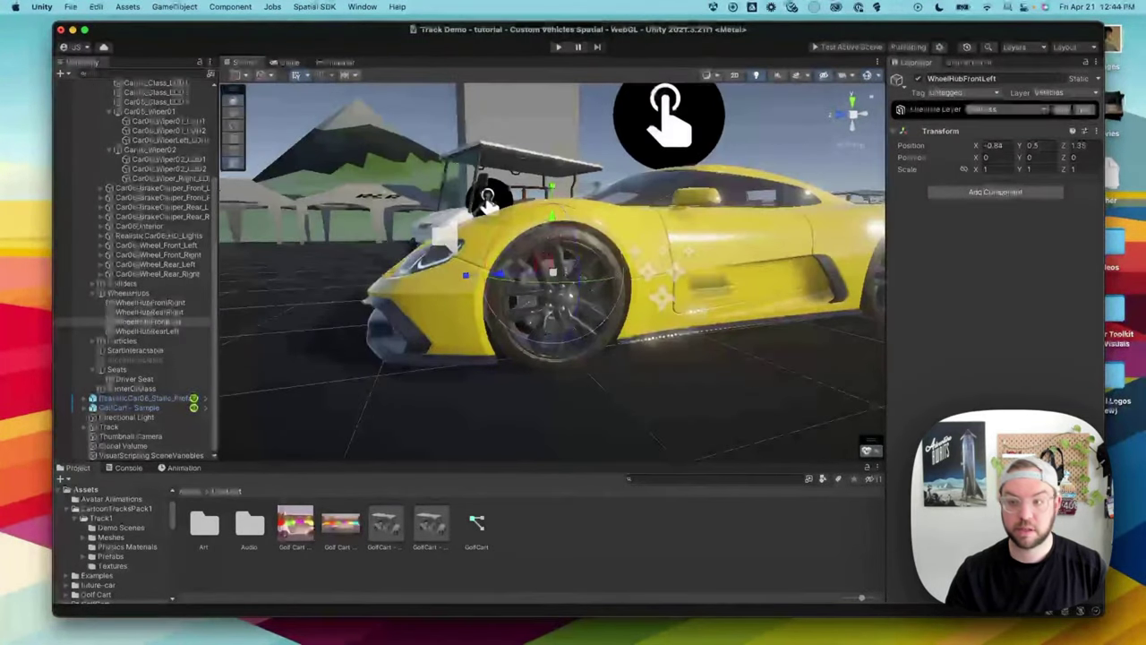
click(995, 192)
click(985, 234)
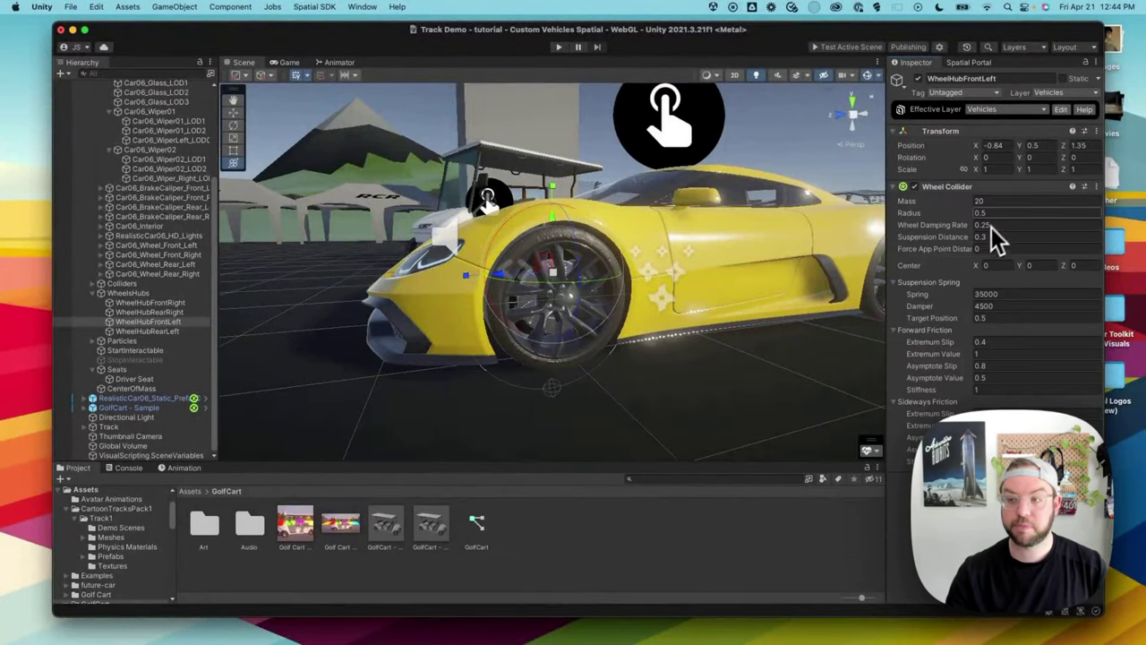
click(996, 213)
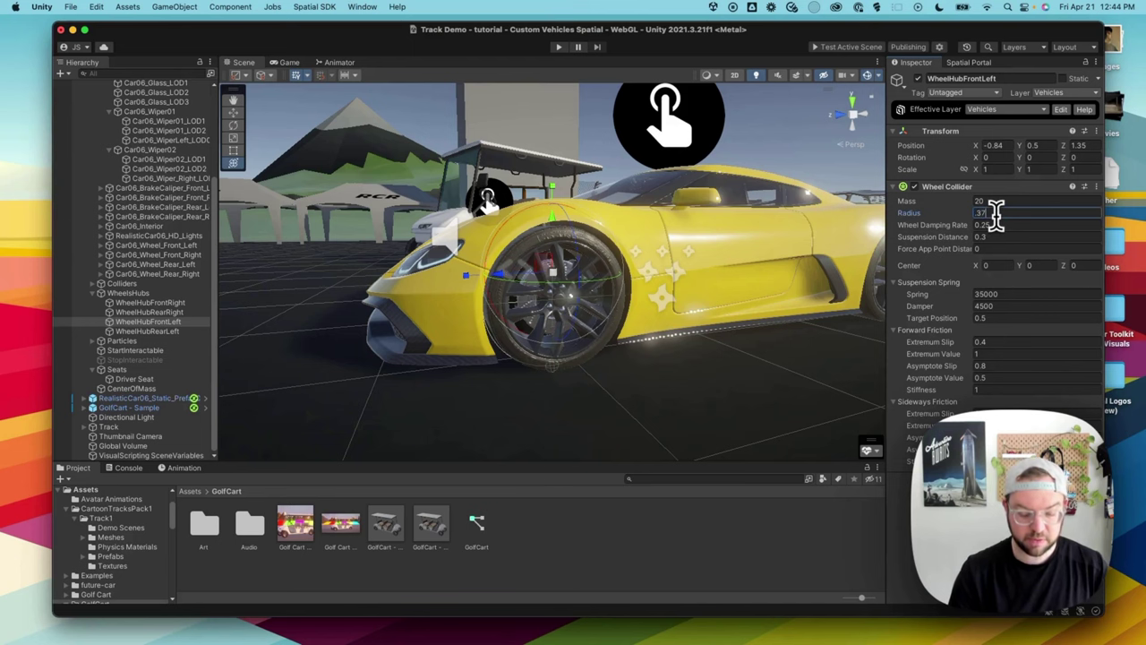
text(0.375)
key(Return)
scroll(635, 285, up, 5)
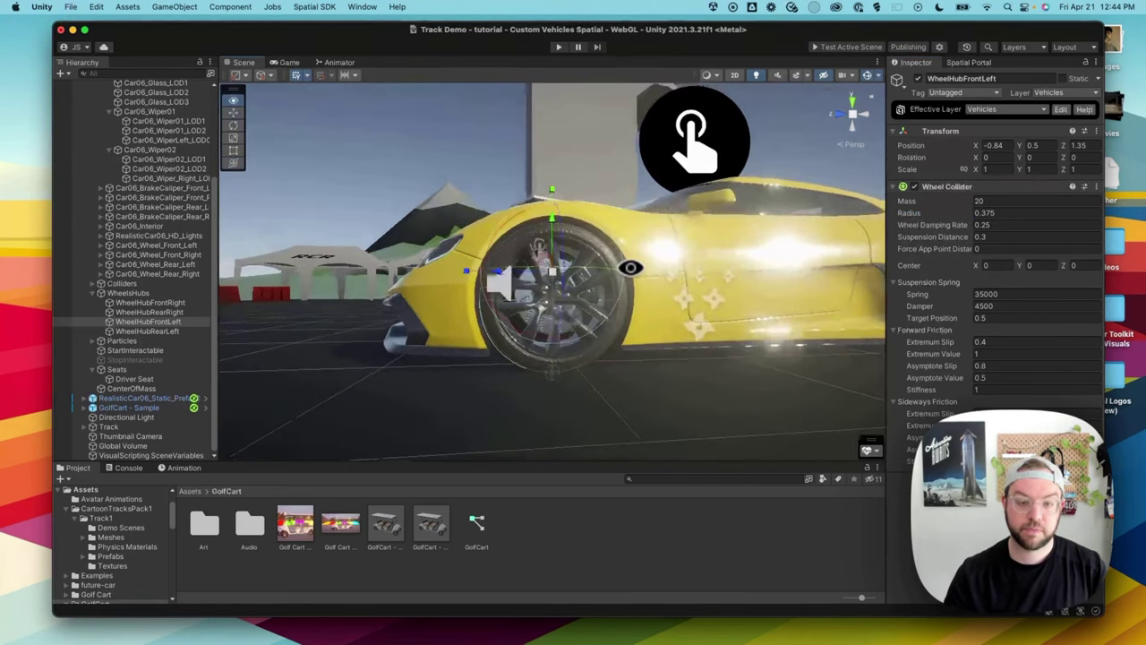
Raise WheelHubFrontLeft to a Y position of 0.52 so its collider fits the front-left tire.
alt+drag(637, 285, 594, 277)
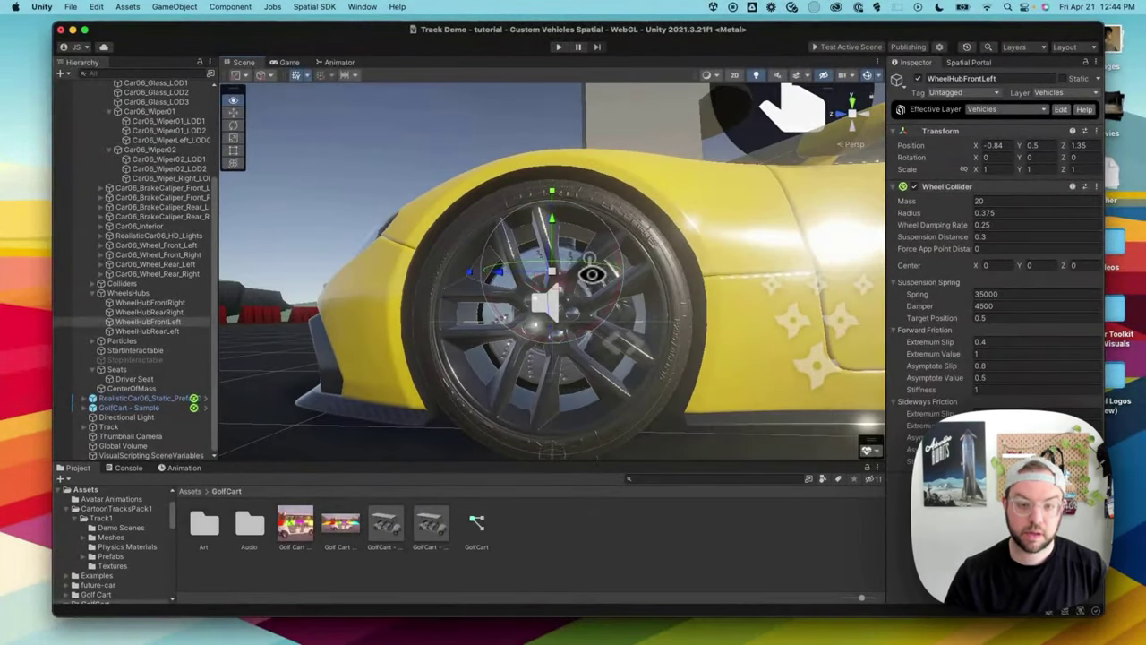
alt+drag(553, 224, 580, 320)
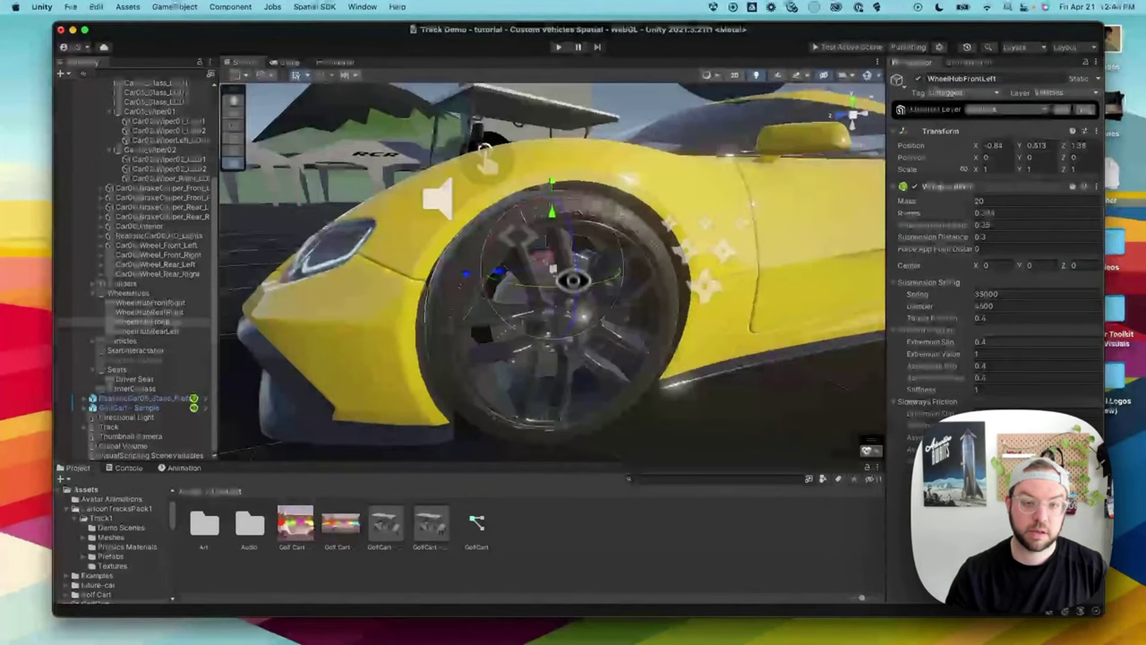
drag(554, 224, 553, 222)
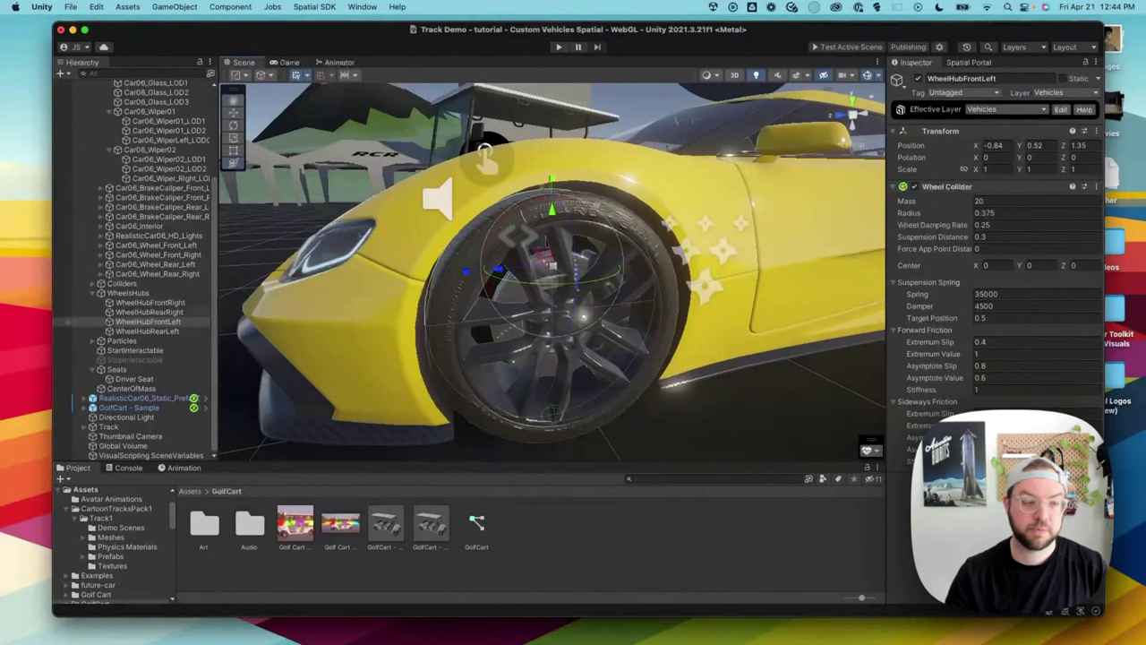
Add a Wheel Collider to WheelHubRearLeft and set its radius to 0.375.
click(176, 331)
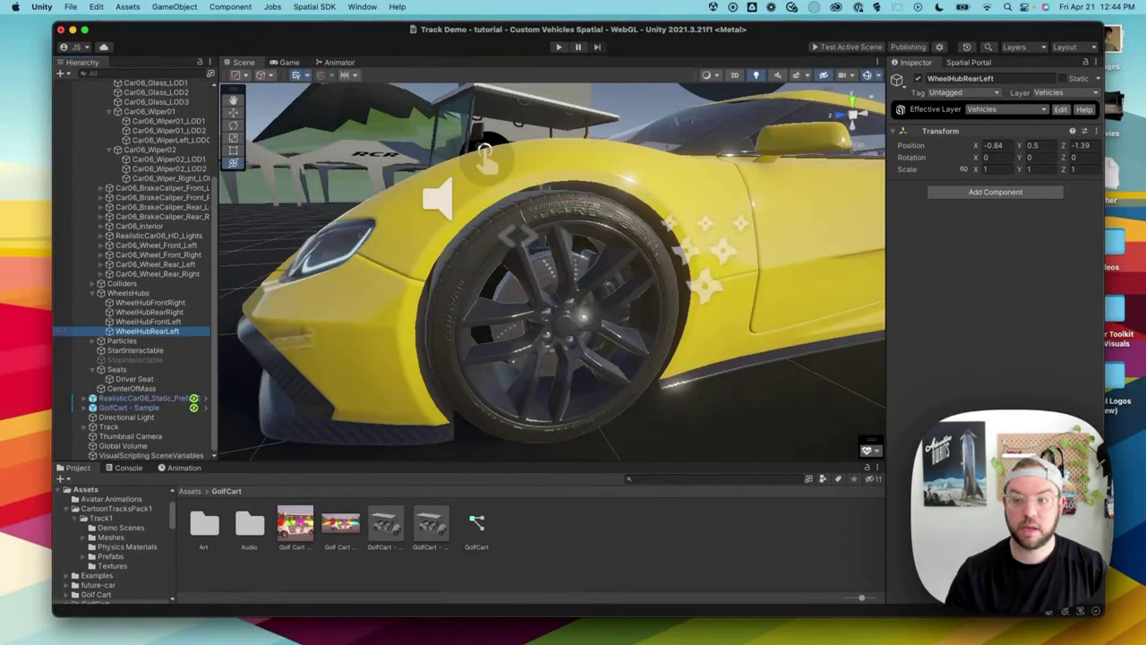
click(994, 192)
click(963, 234)
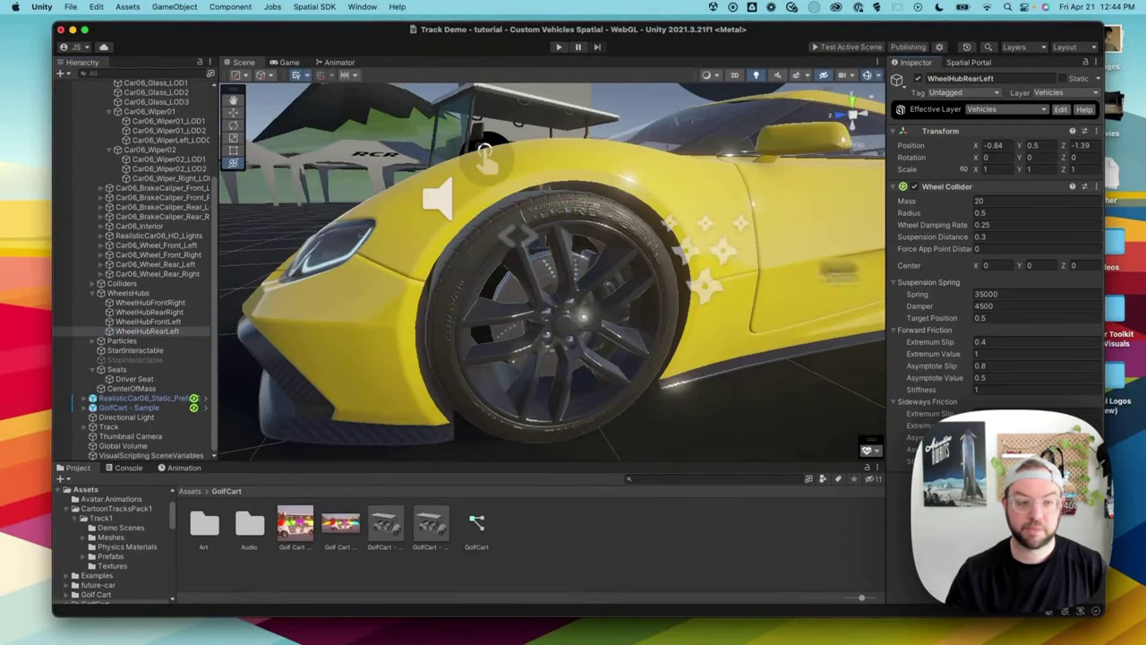
scroll(500, 312, down, 5)
key(f)
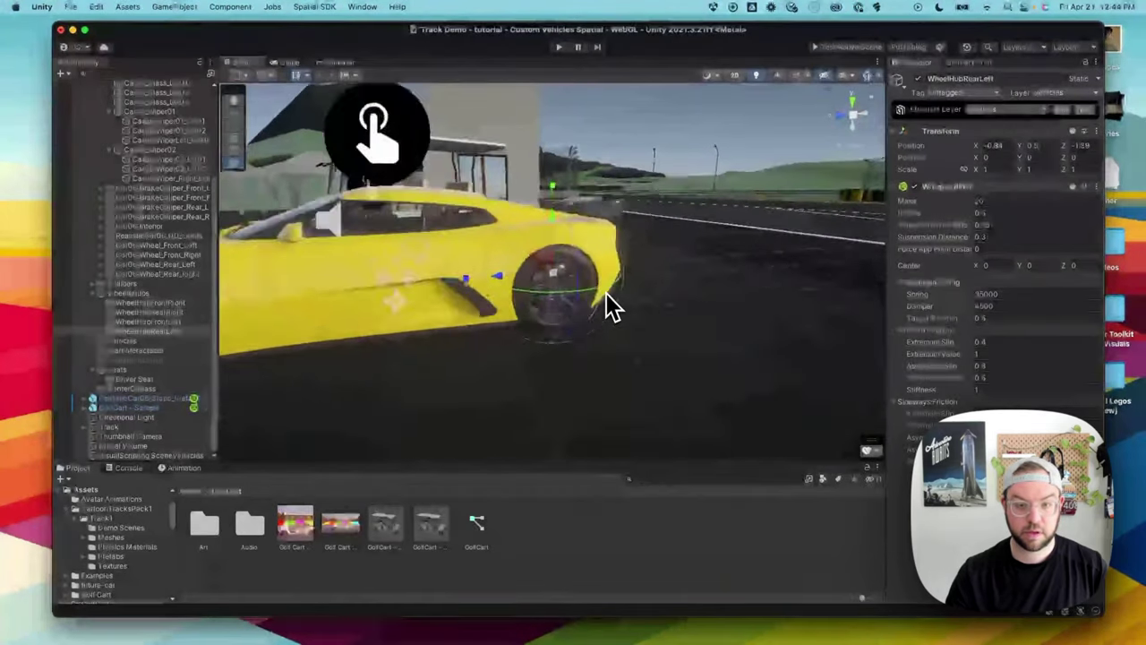
click(1030, 212)
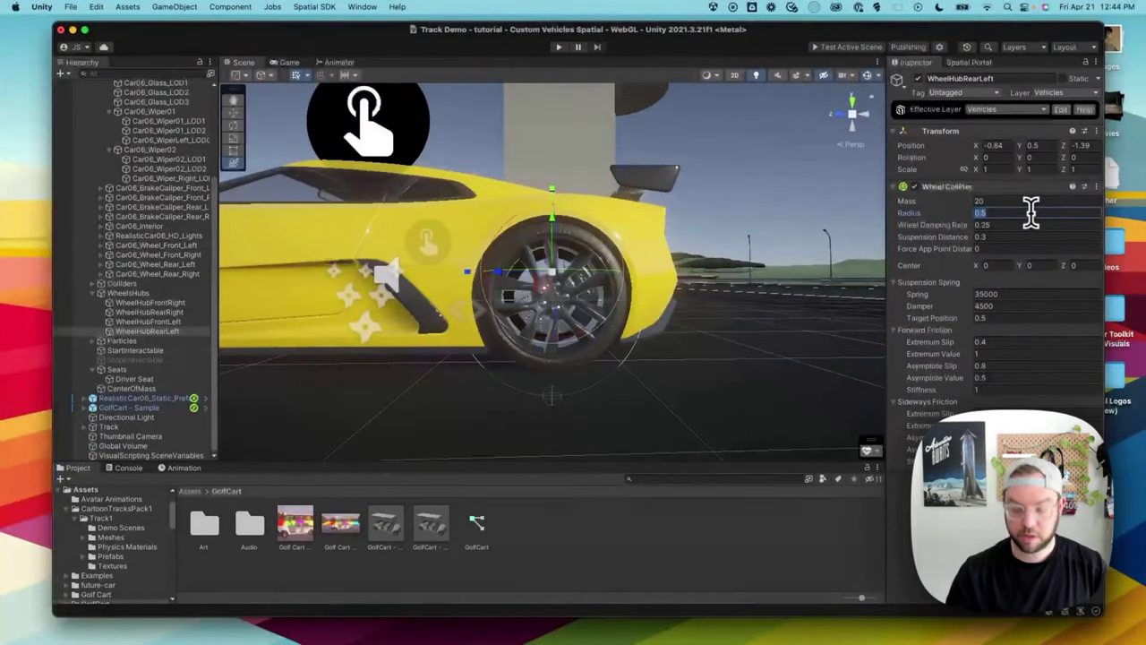
key(BackSpace)
text(.37)
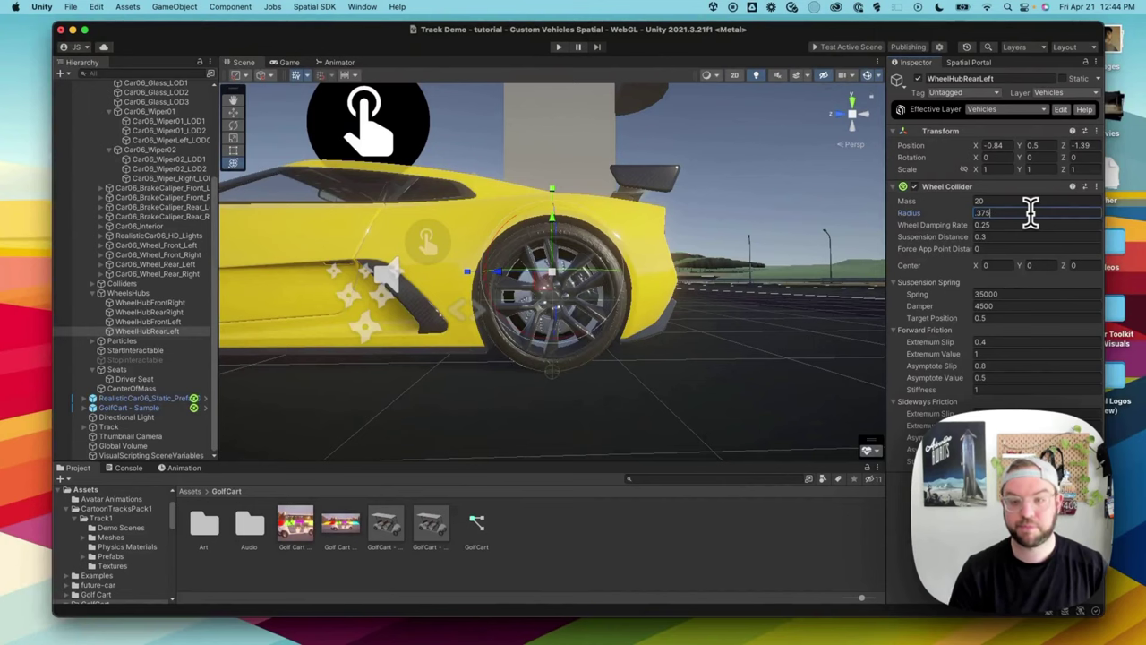
Raise WheelHubRearLeft to a Y position of 0.519 and set its Wheel Collider mass to 21.
click(550, 220)
mouse_move(547, 220)
alt+mouse_down()
mouse_move(527, 259)
mouse_move(548, 240)
alt+mouse_up()
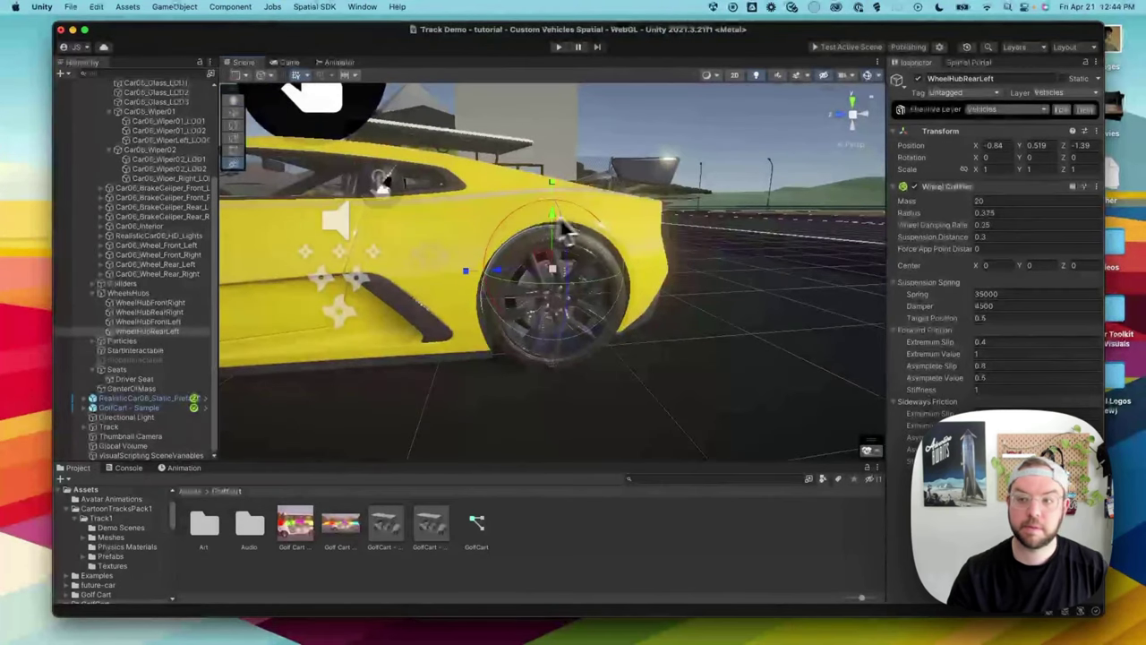
click(1001, 201)
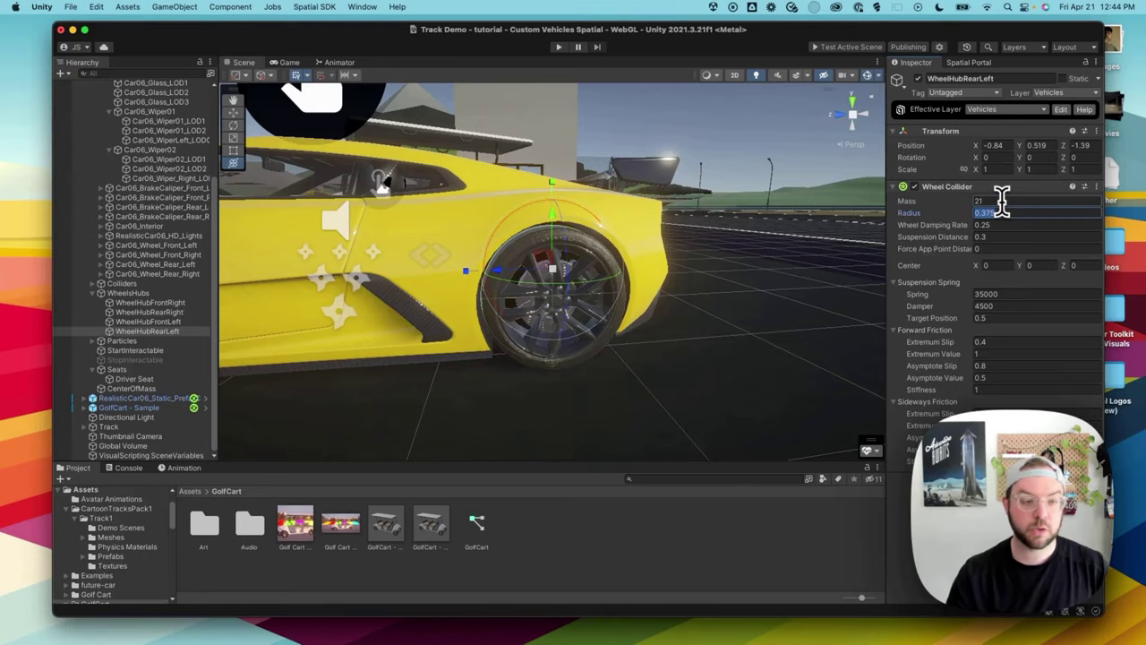
key(Return)
Try turning the front-right wheel about its vertical axis to demonstrate steering.
alt+drag(681, 323, 614, 353)
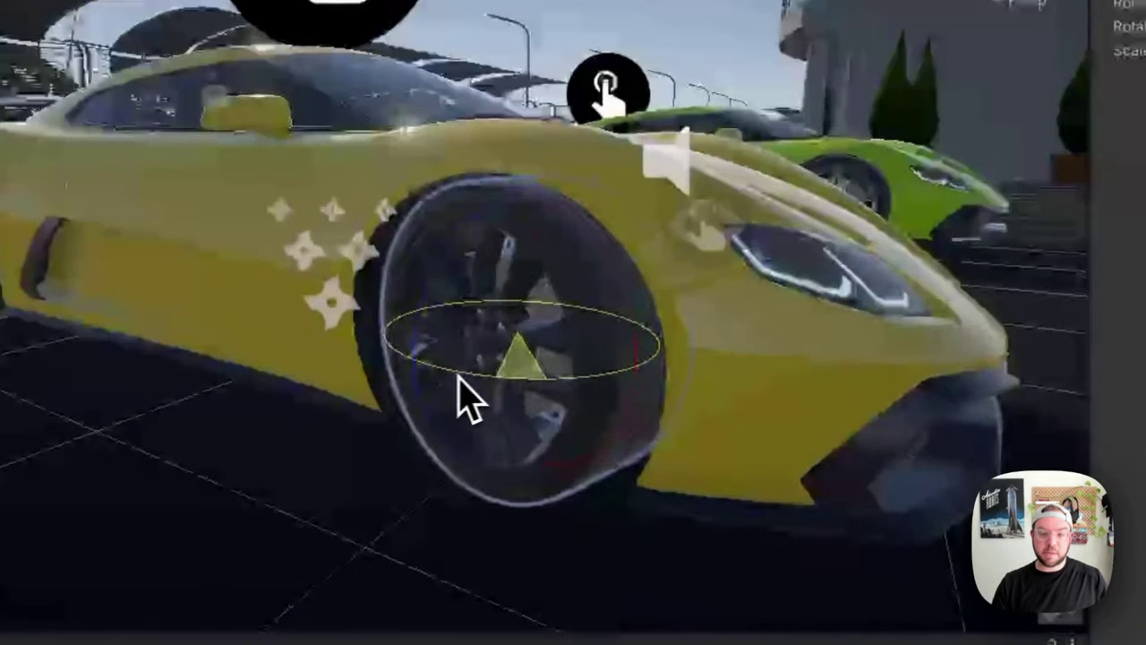
drag(458, 378, 532, 422)
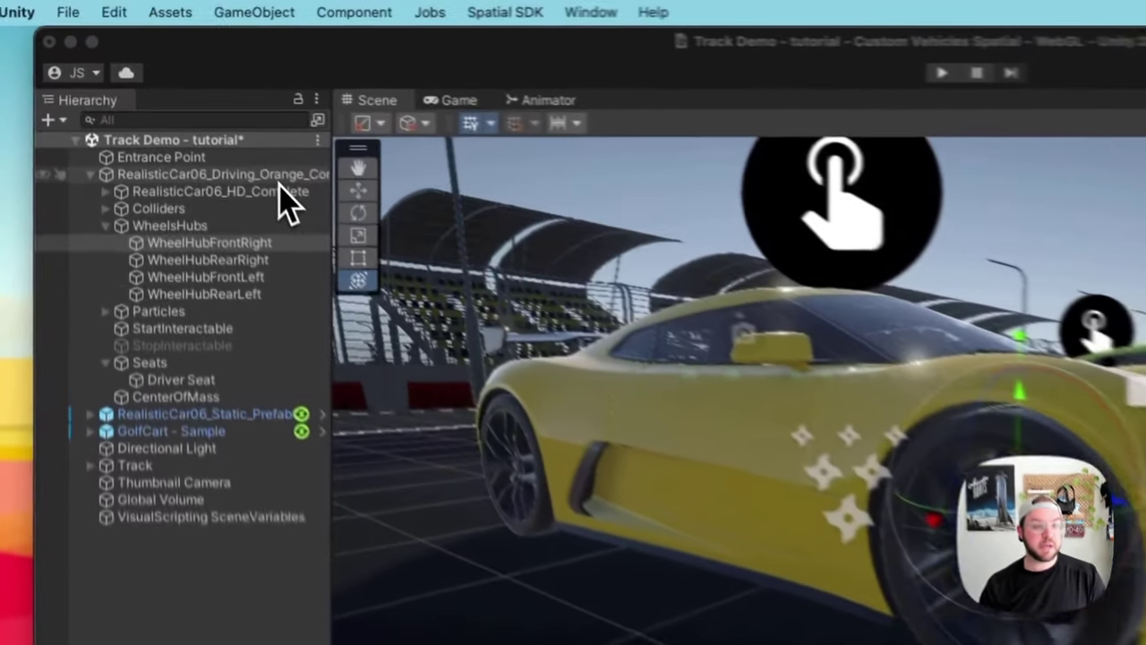
Add a Variables component to the root RealisticCar06_Driving_Orange object.
click(282, 175)
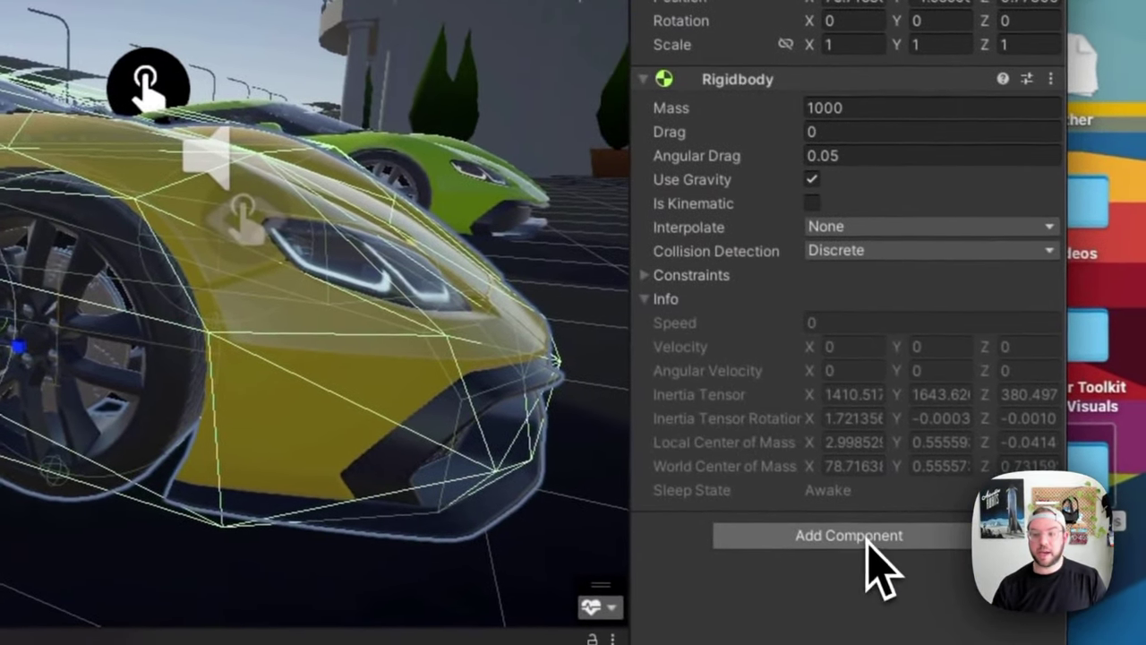
click(865, 539)
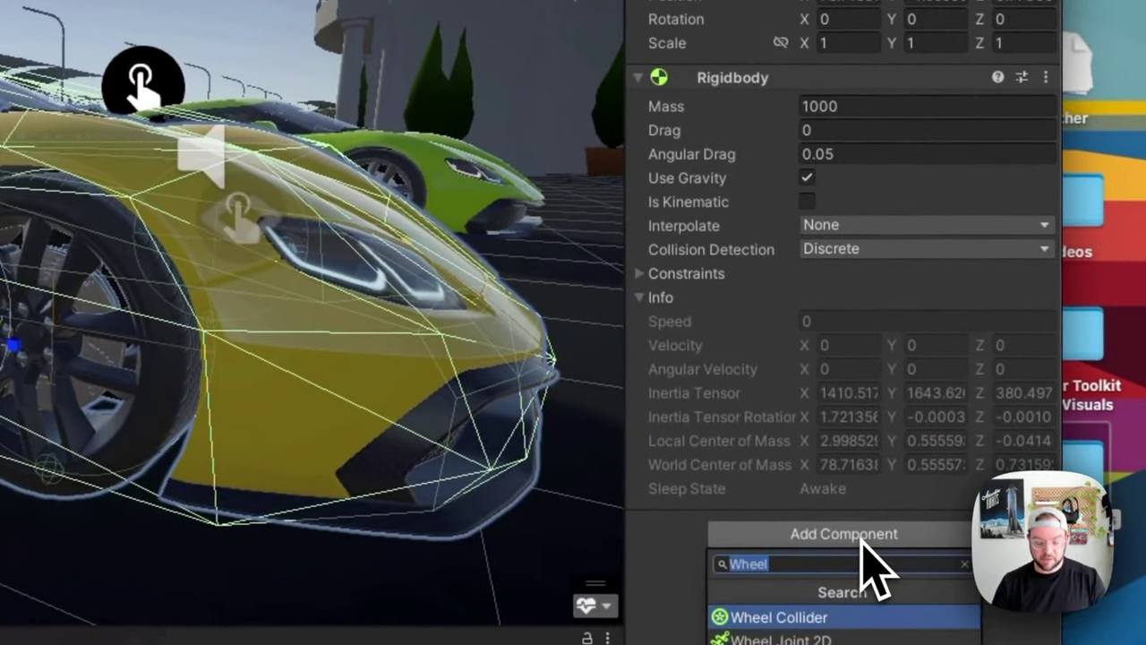
text(Variab)
key(Return)
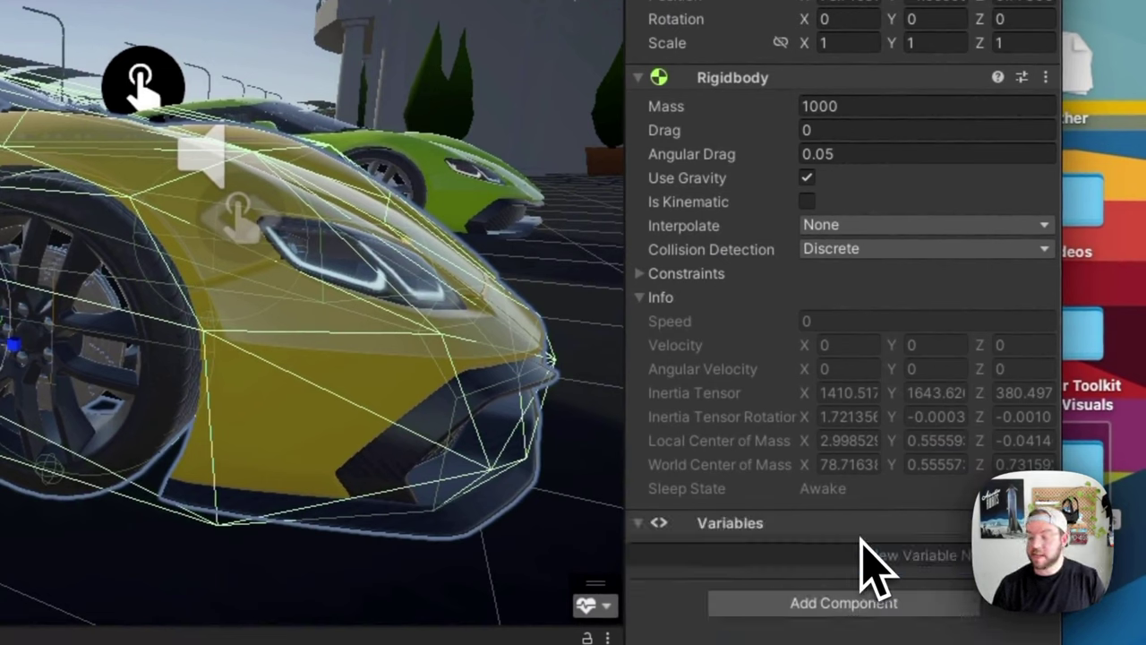
click(857, 546)
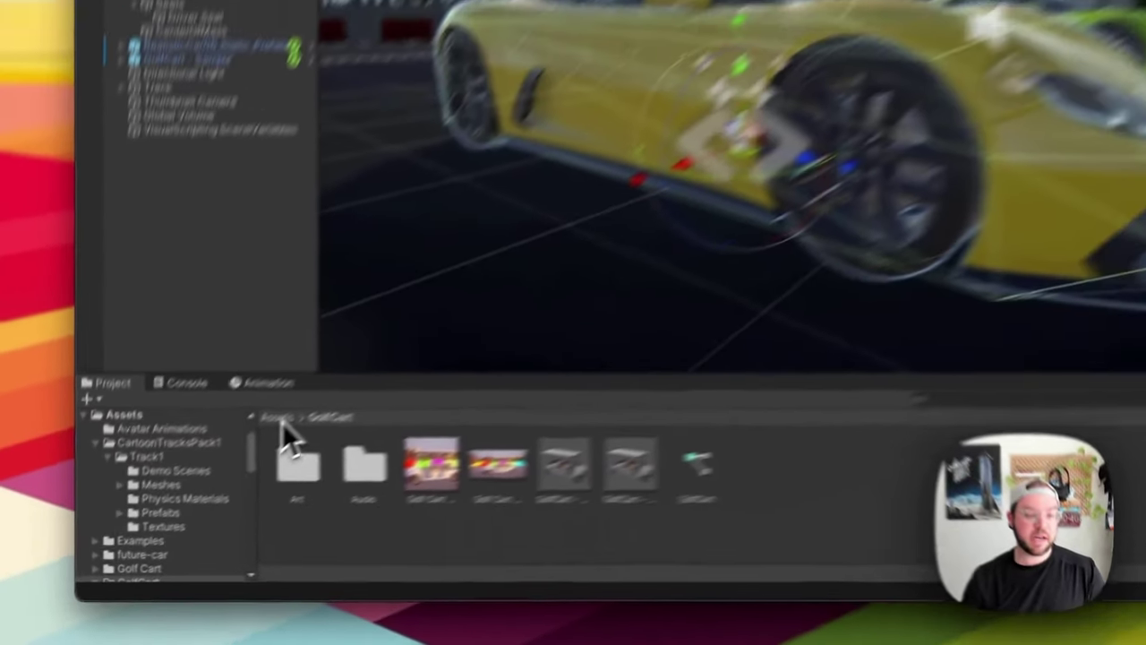
Locate the golf cart prefabs in the GolfCart assets folder and frame the GolfCart - Sample object in the scene.
click(375, 368)
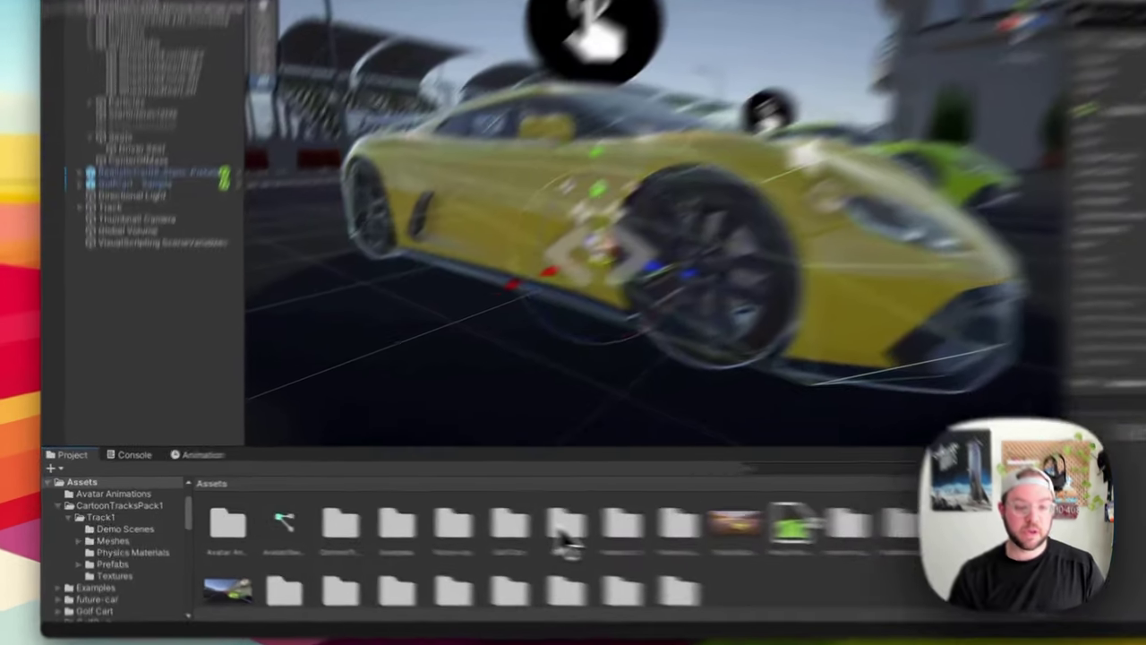
double_click(479, 521)
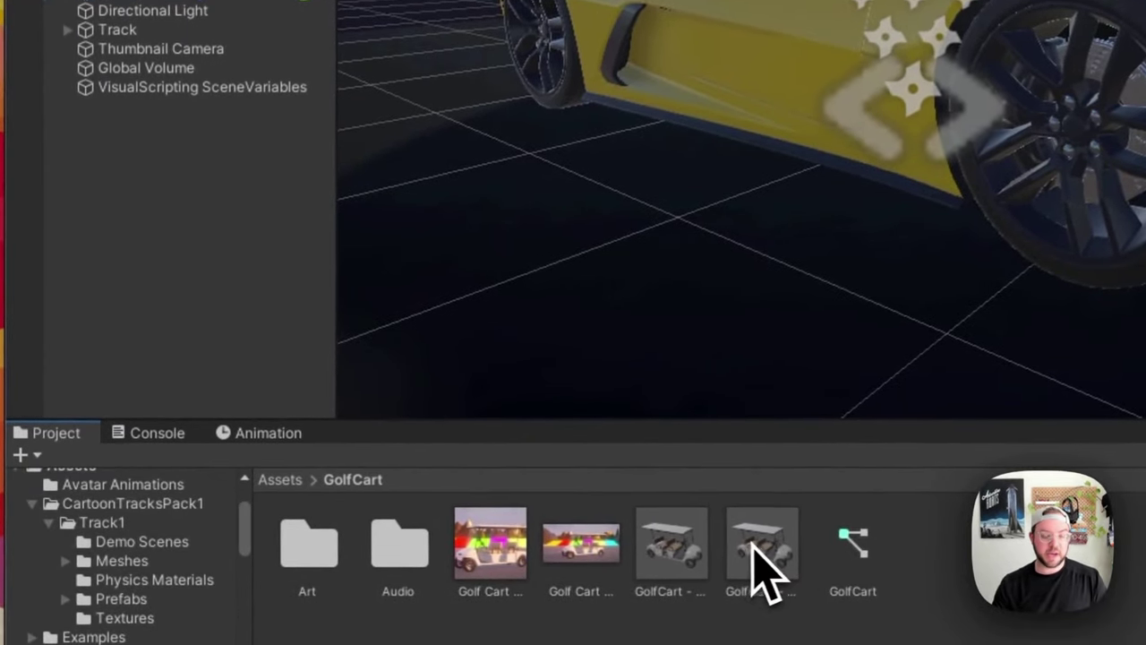
drag(757, 573, 206, 3)
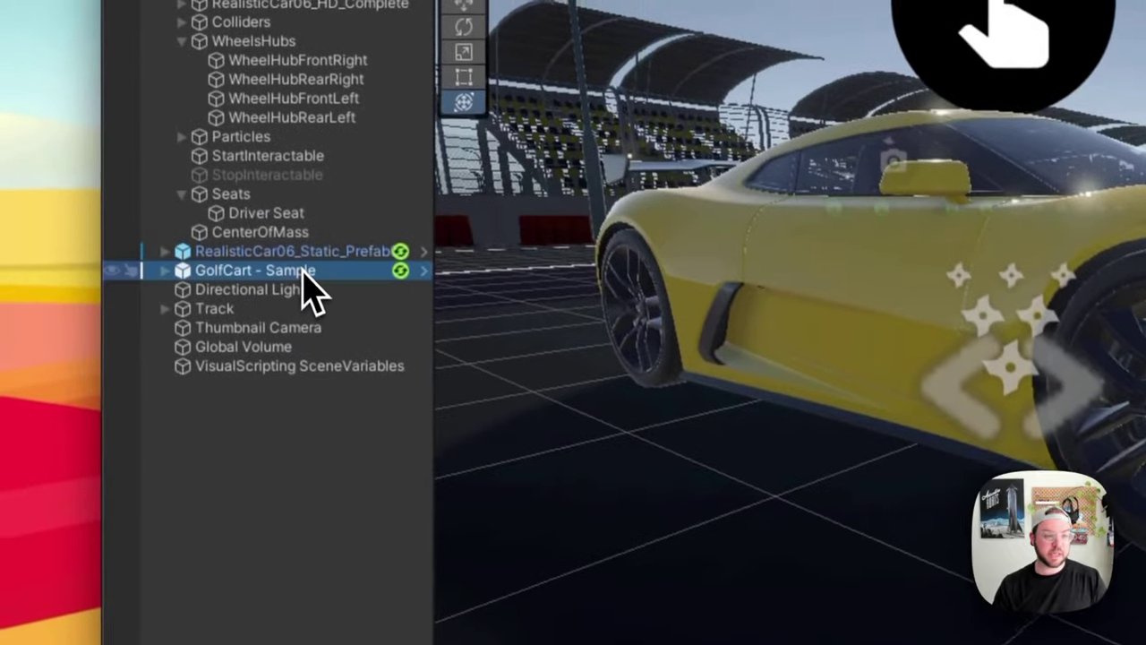
double_click(305, 271)
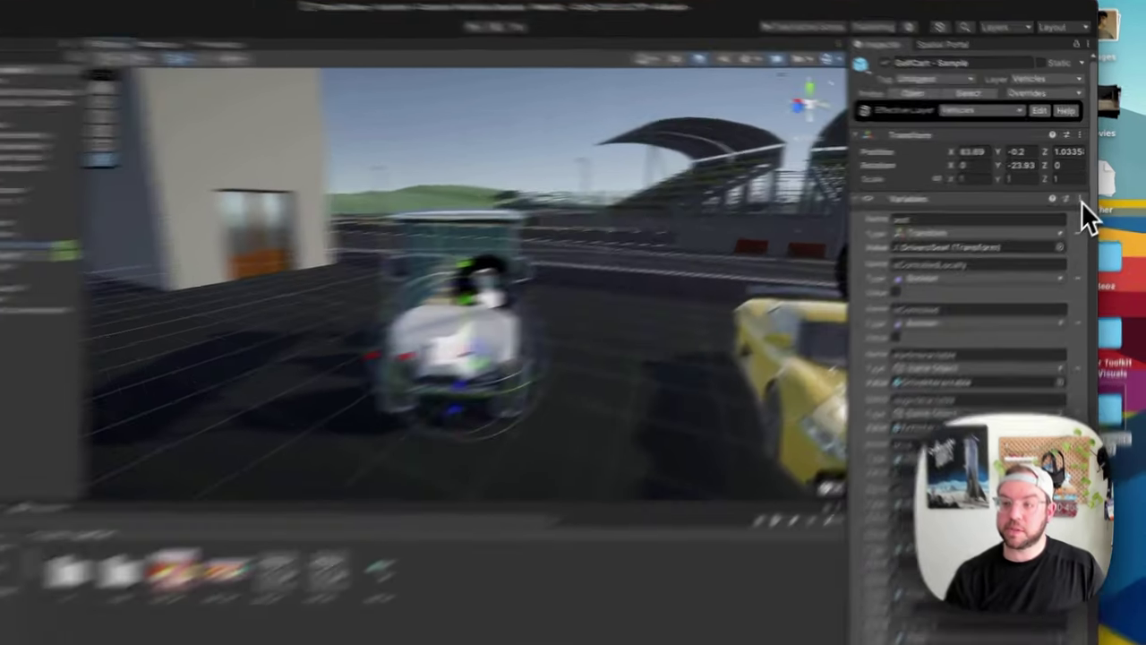
Copy the Variables component from GolfCart - Sample and paste it as a new component on the root RealisticCar06_Driving_Orange object.
click(1088, 192)
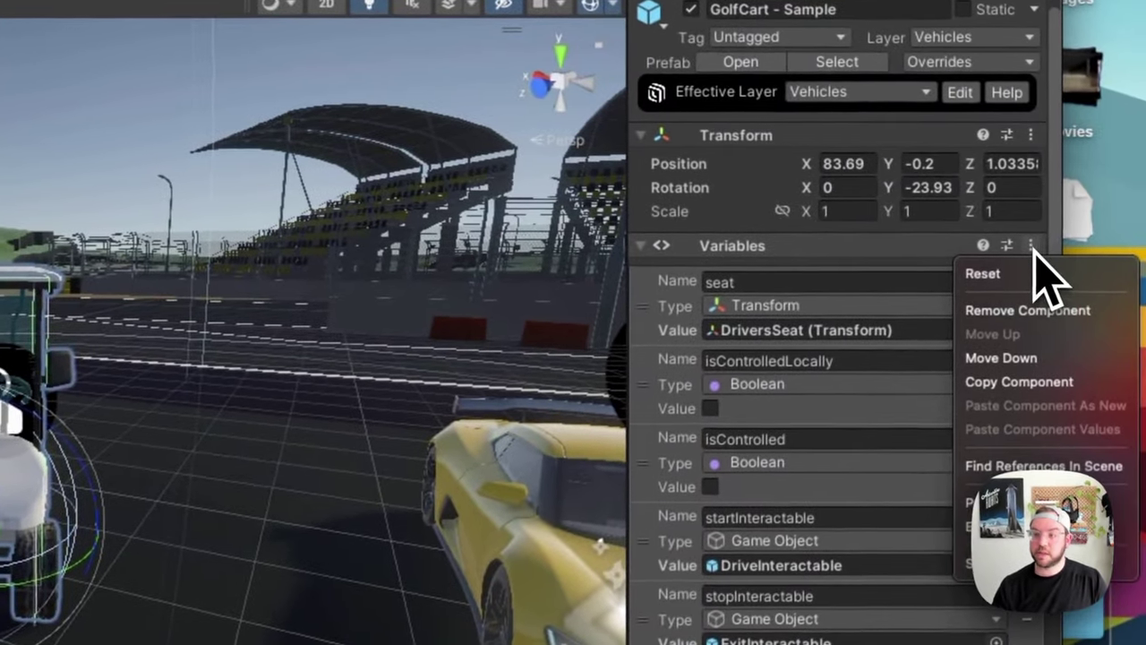
click(1025, 385)
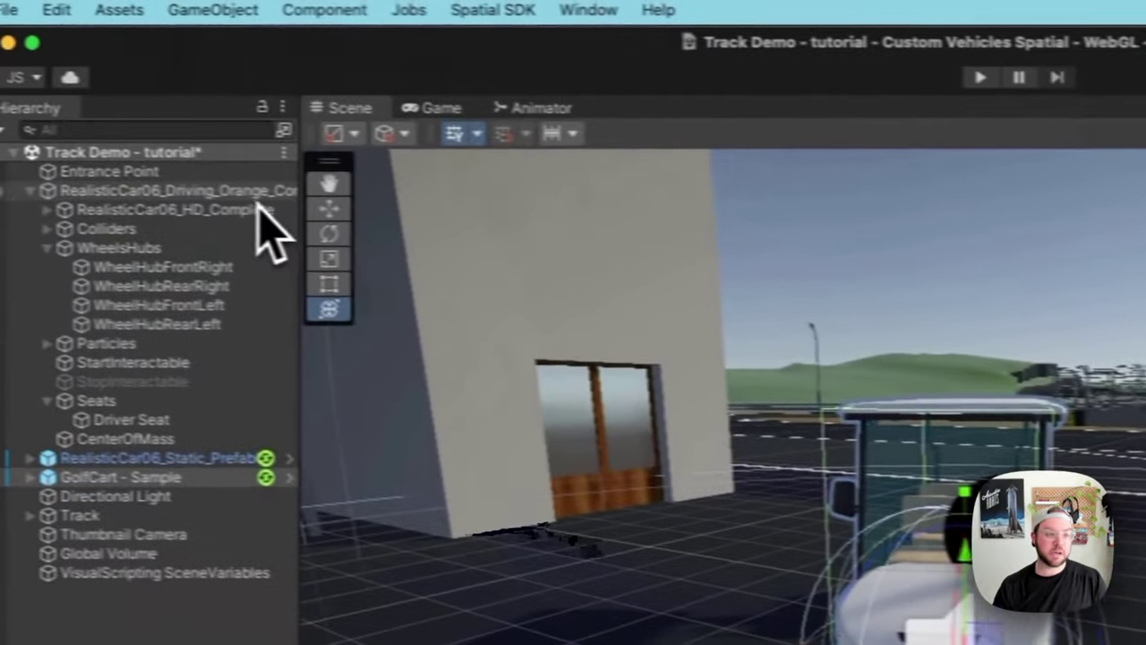
click(296, 193)
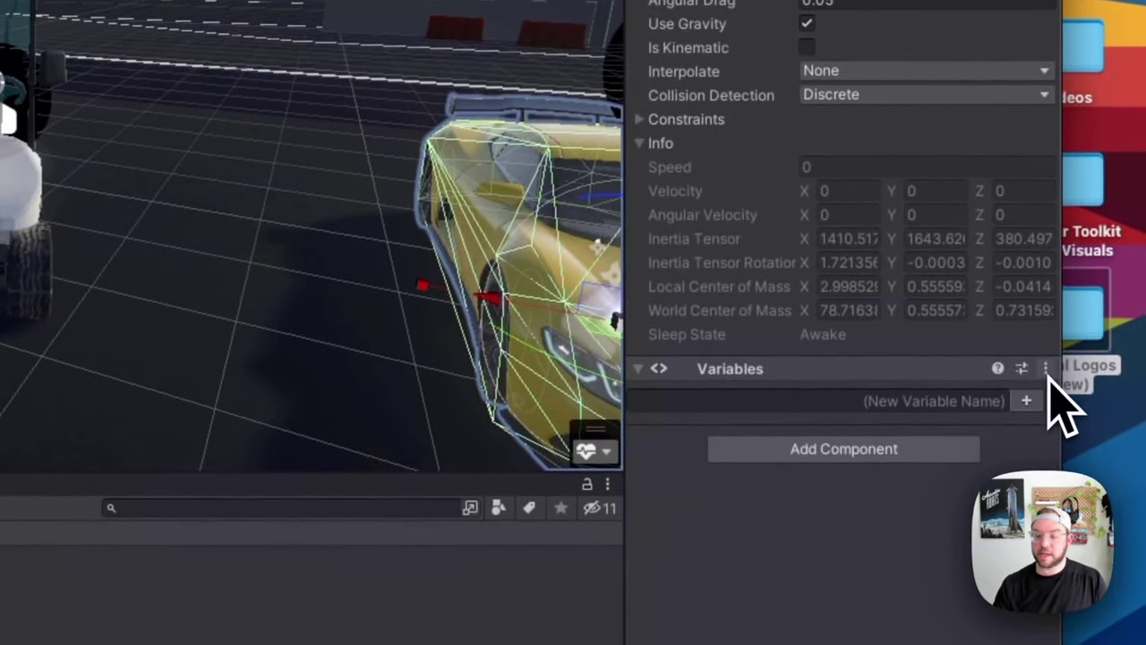
click(1045, 369)
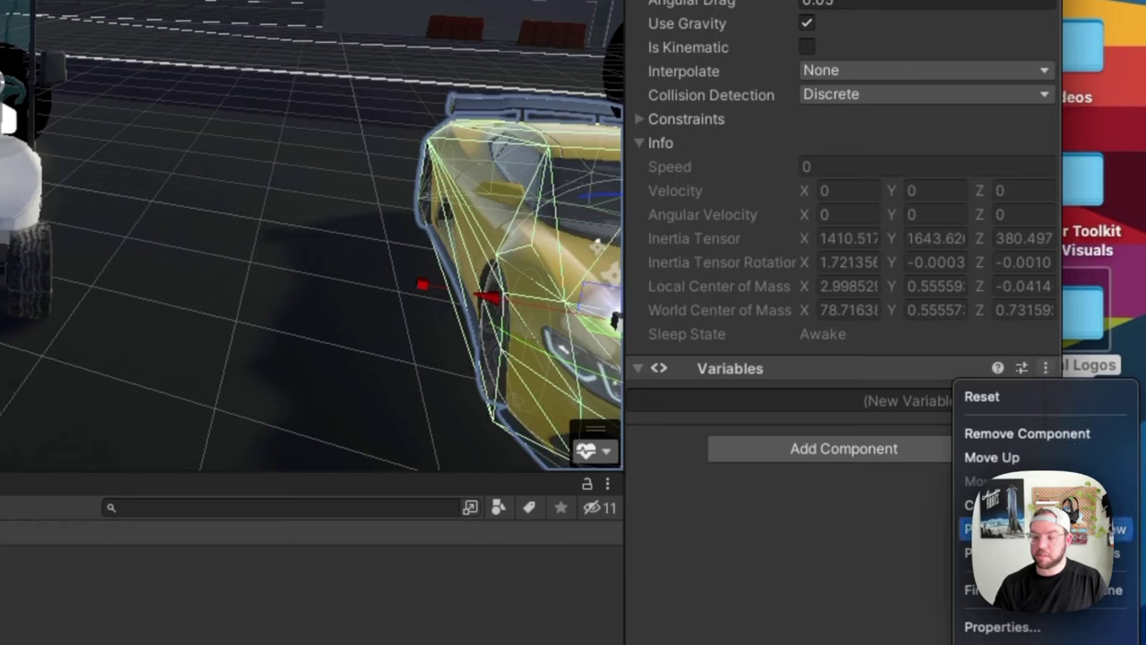
click(1029, 528)
scroll(870, 304, down, 6)
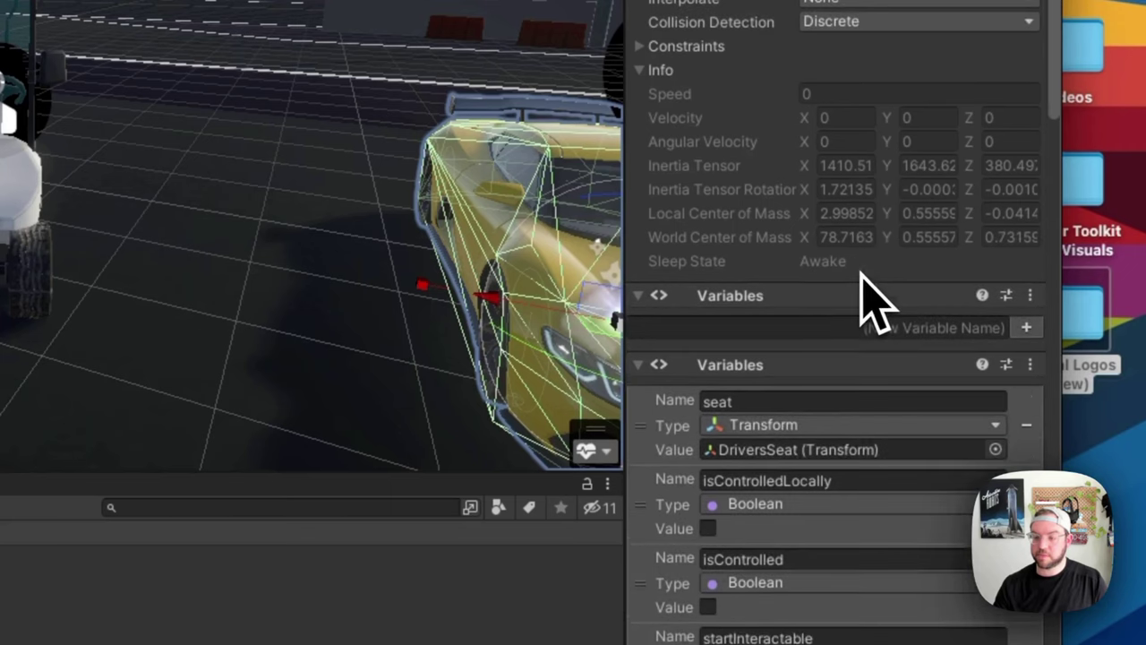
Assign the car's Driver Seat object to the seat variable in the pasted Variables component.
scroll(949, 300, down, 3)
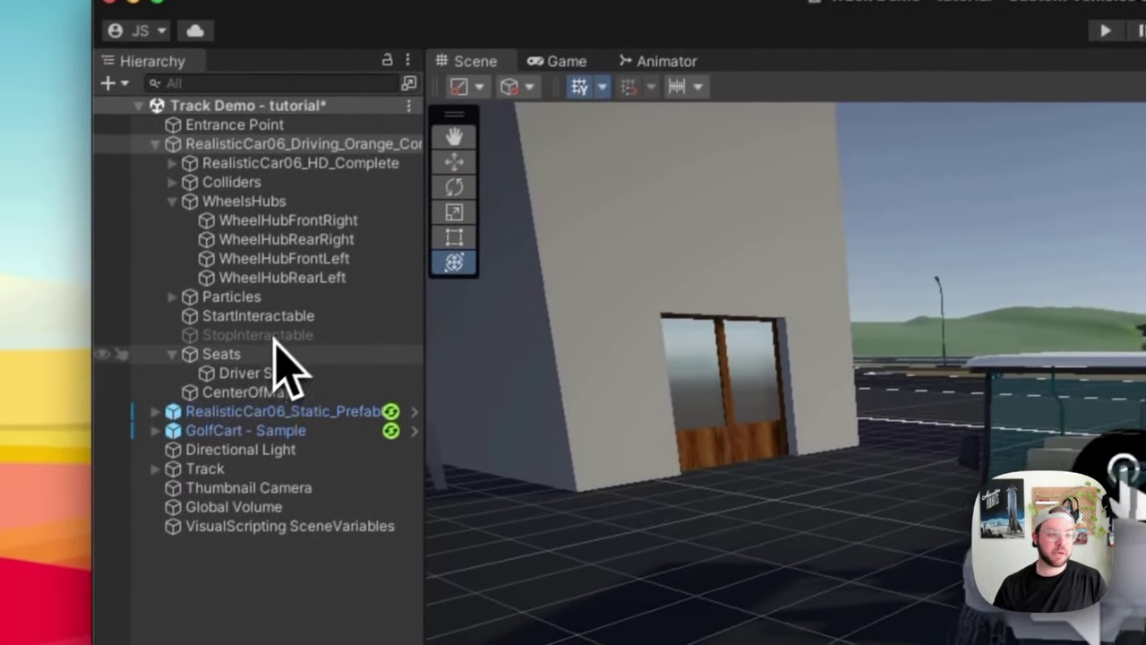
click(251, 372)
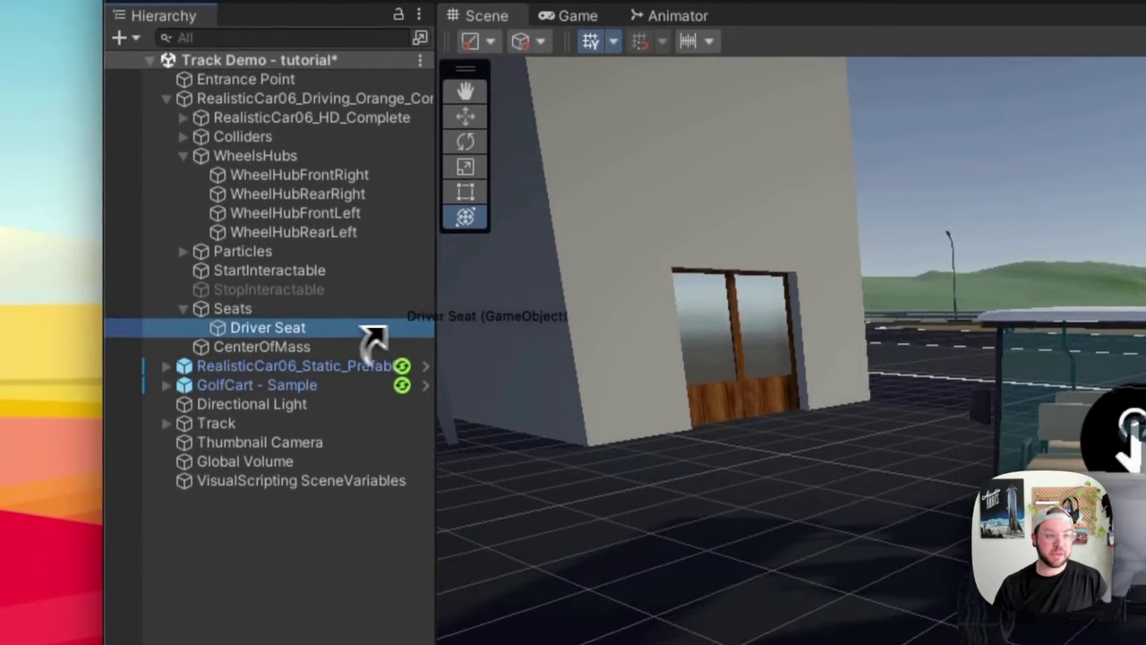
drag(371, 336, 917, 358)
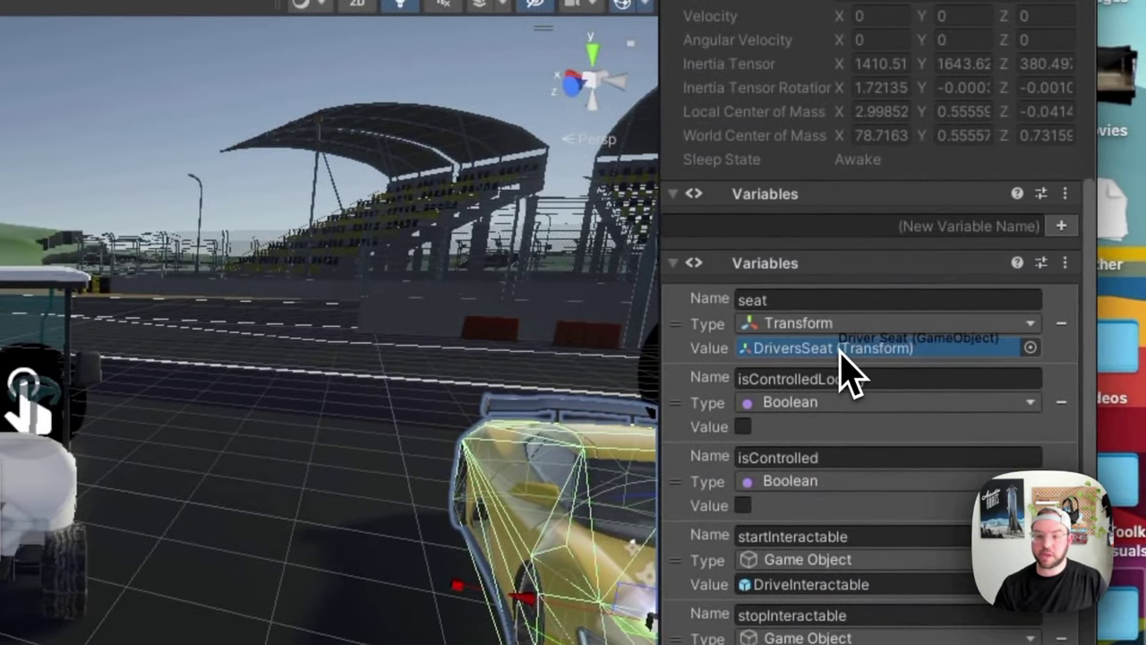
drag(848, 372, 849, 372)
click(153, 179)
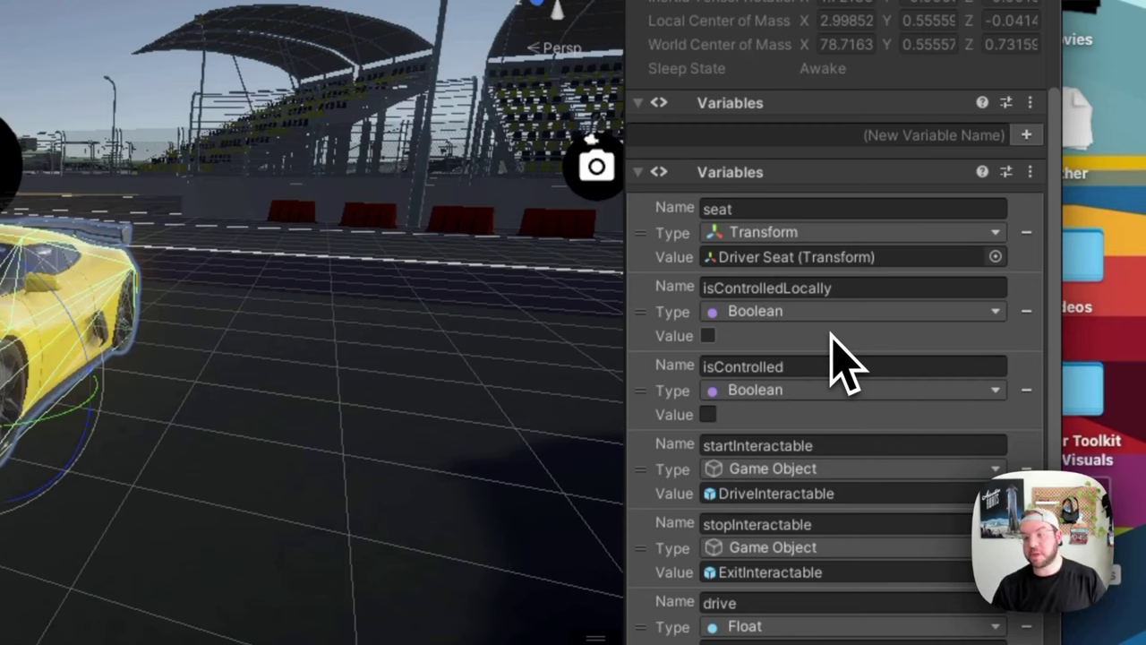
Assign the car's StartInteractable and StopInteractable objects to the startInteractable and stopInteractable variables.
scroll(828, 360, down, 1)
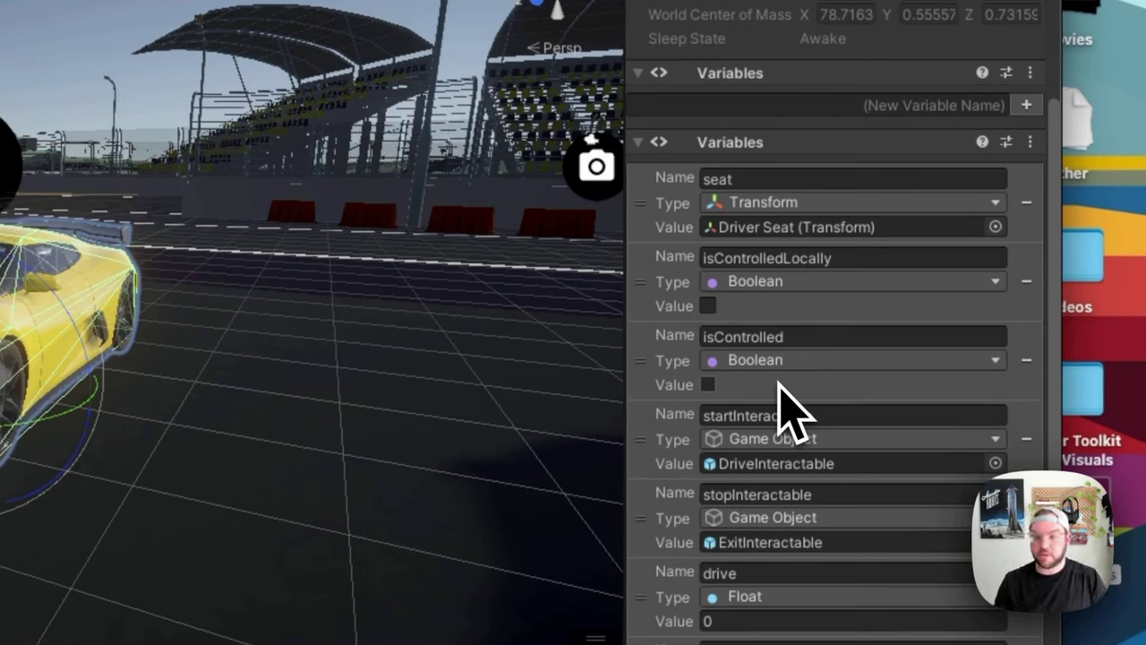
scroll(788, 412, down, 3)
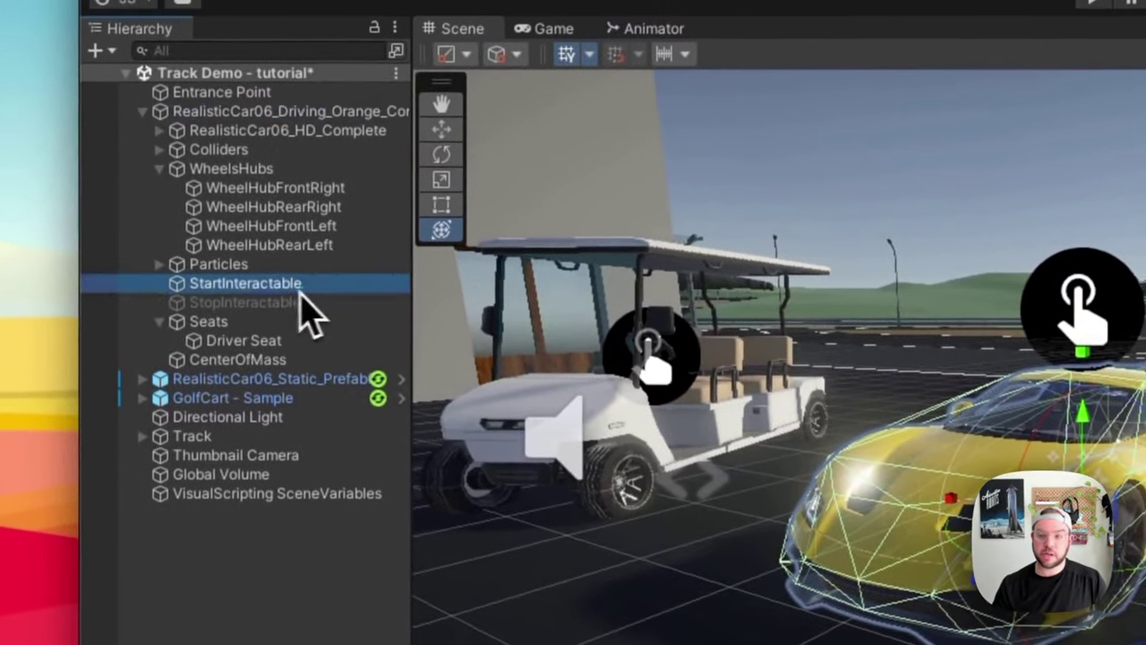
drag(309, 314, 859, 415)
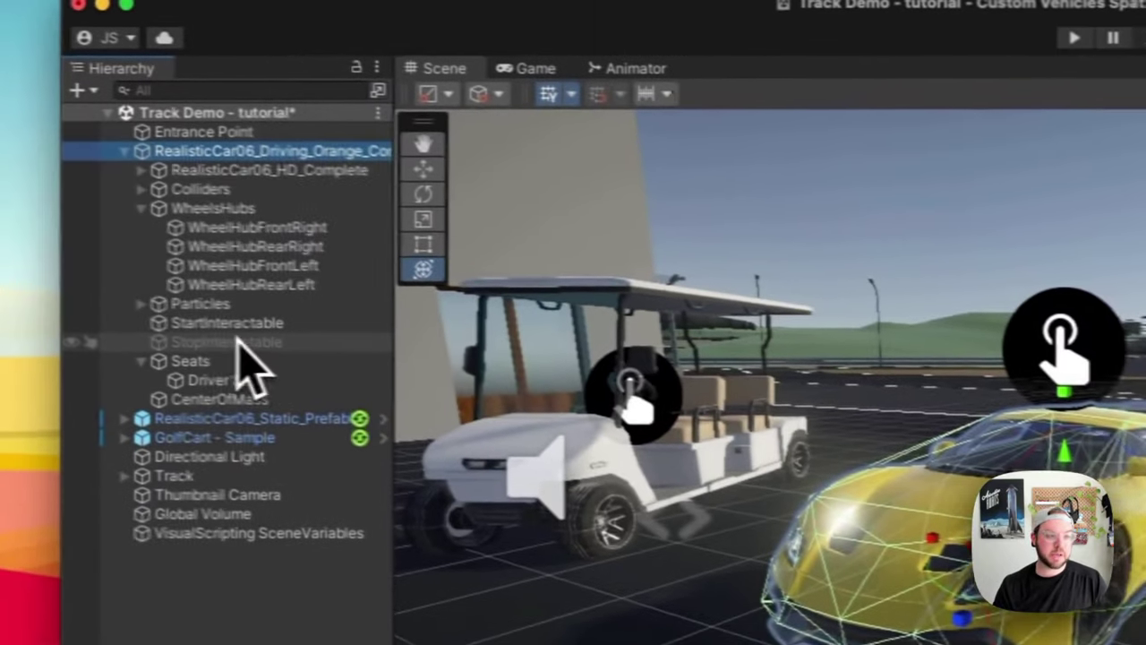
click(260, 348)
drag(258, 345, 772, 405)
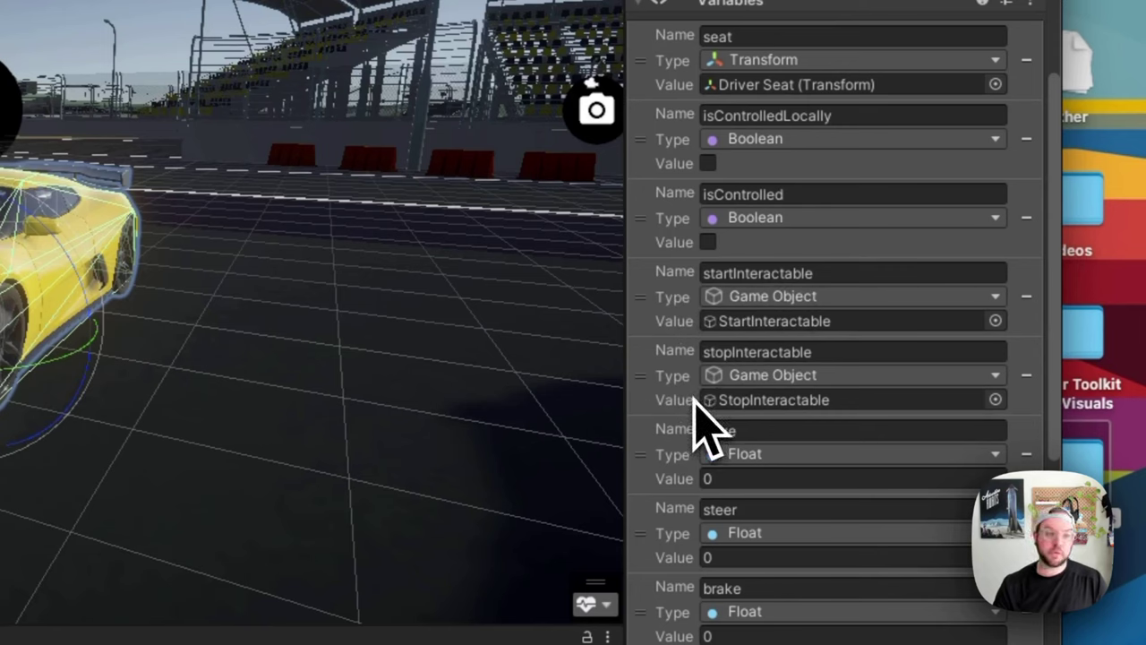
Set the maxDrive variable to 10000 and the brakeForce variable to 11000.
scroll(769, 385, down, 4)
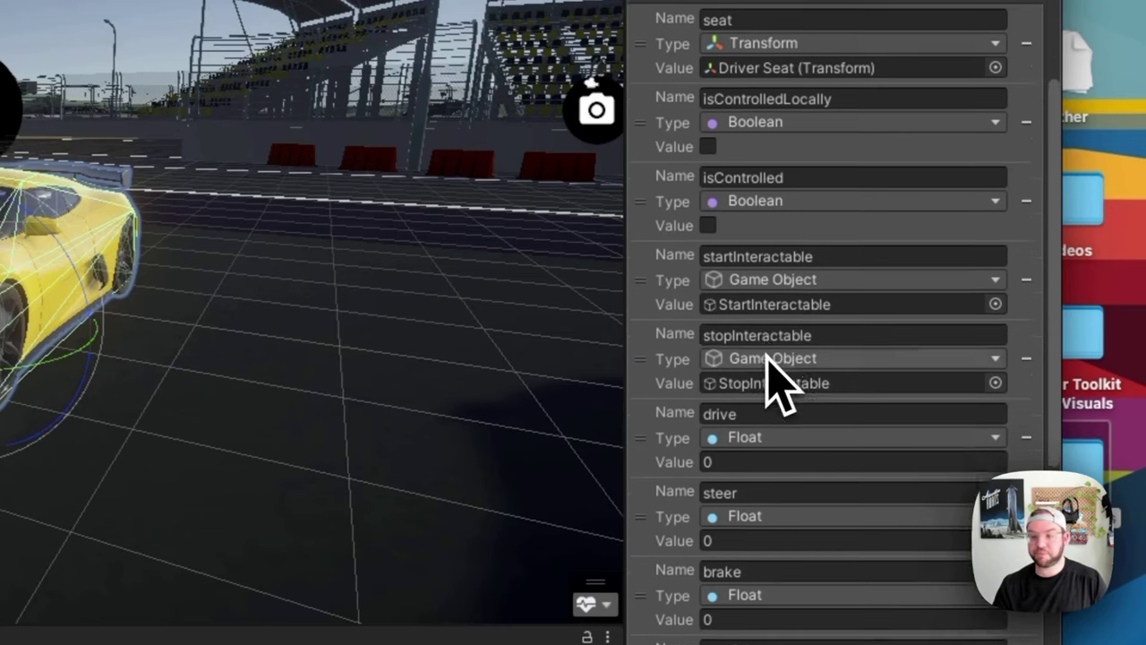
scroll(768, 357, down, 1)
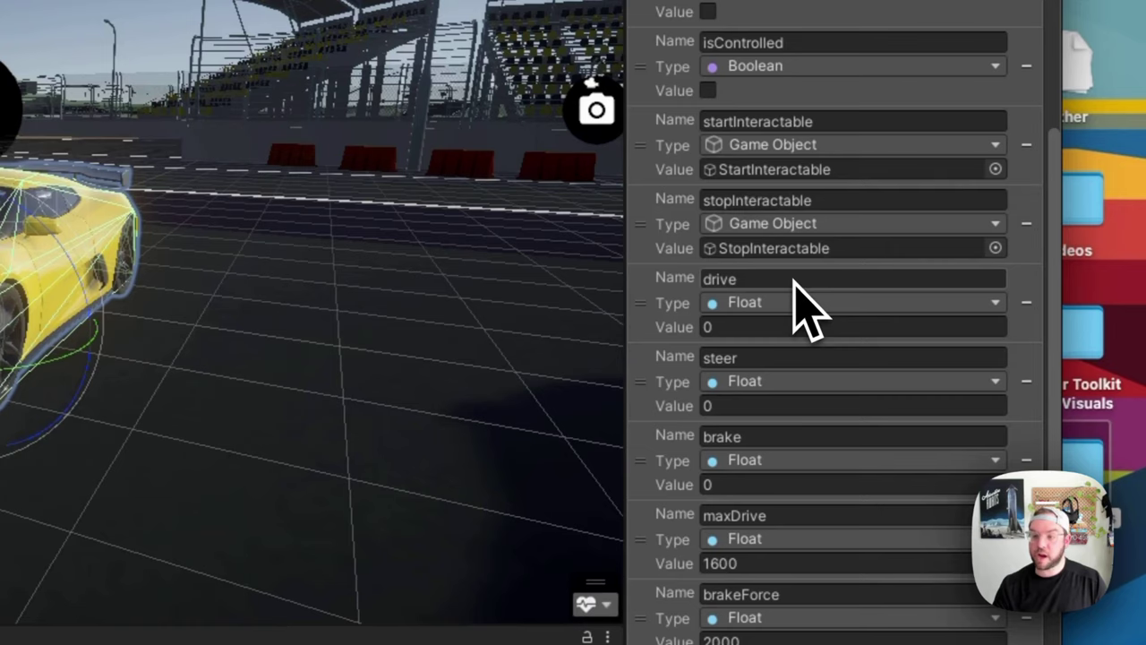
scroll(799, 304, down, 1)
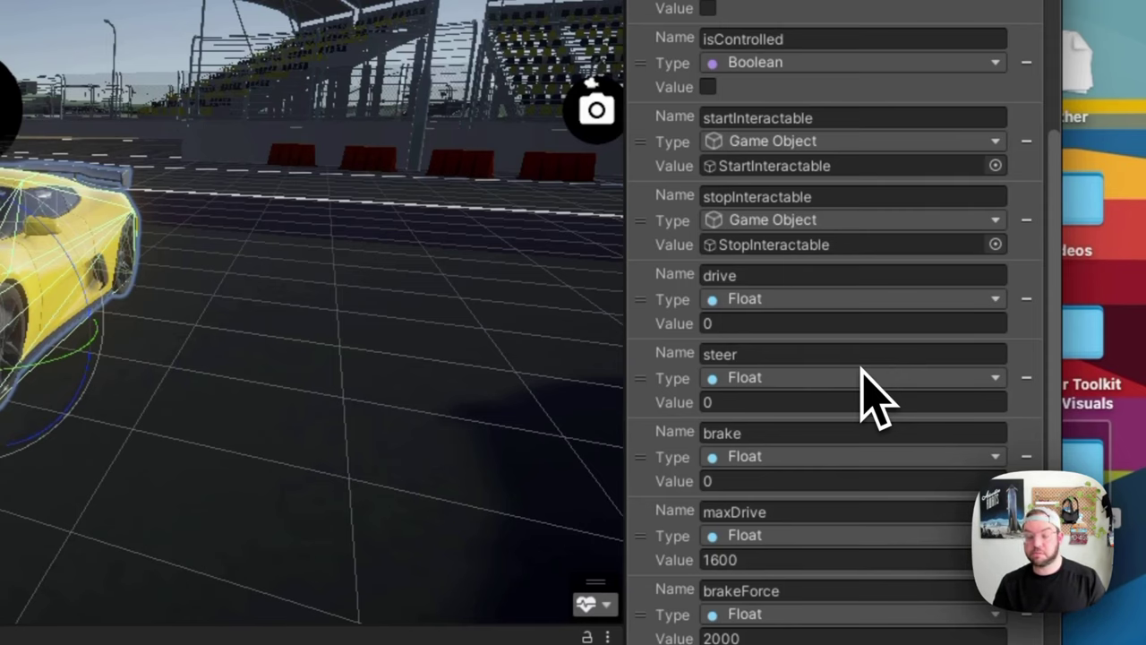
scroll(872, 394, down, 3)
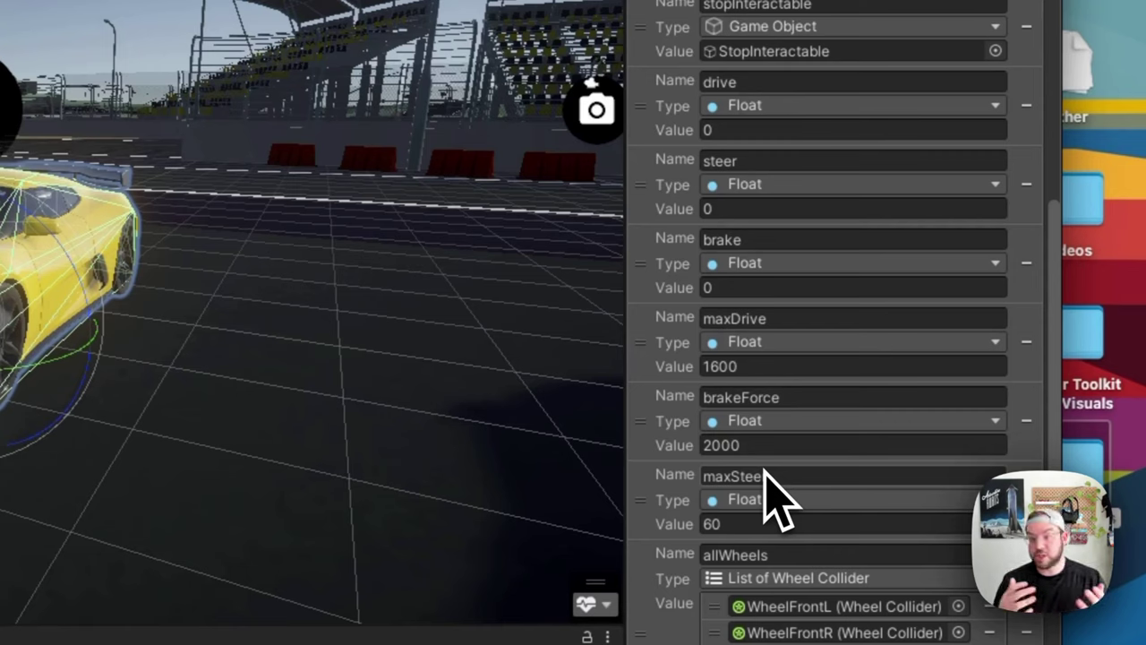
scroll(800, 353, down, 2)
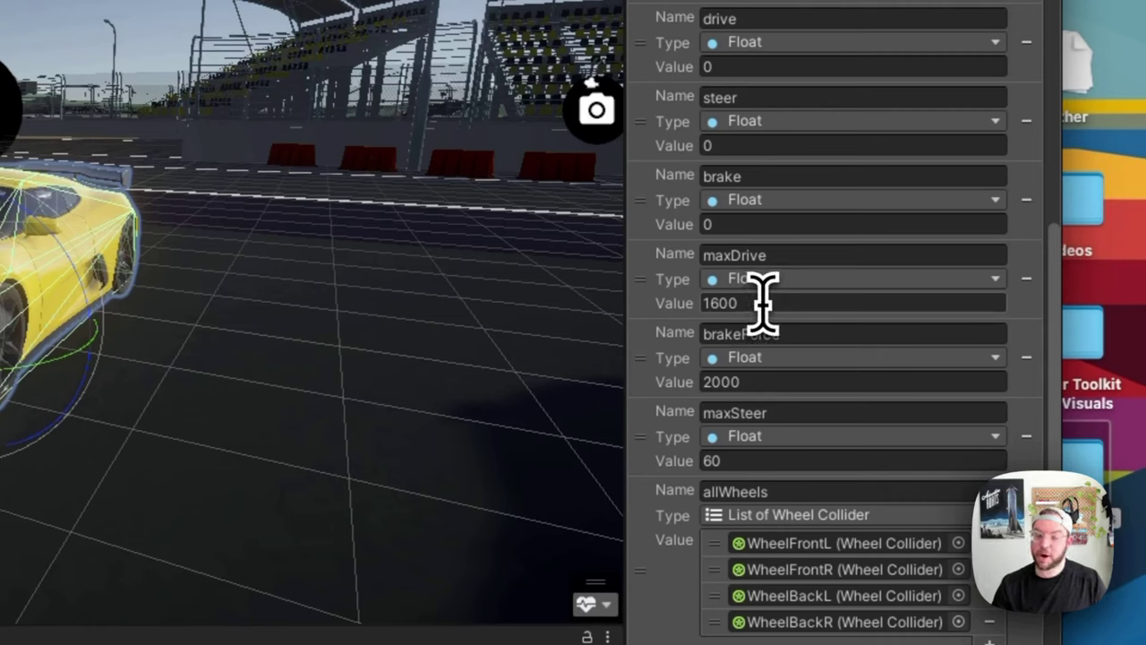
double_click(762, 303)
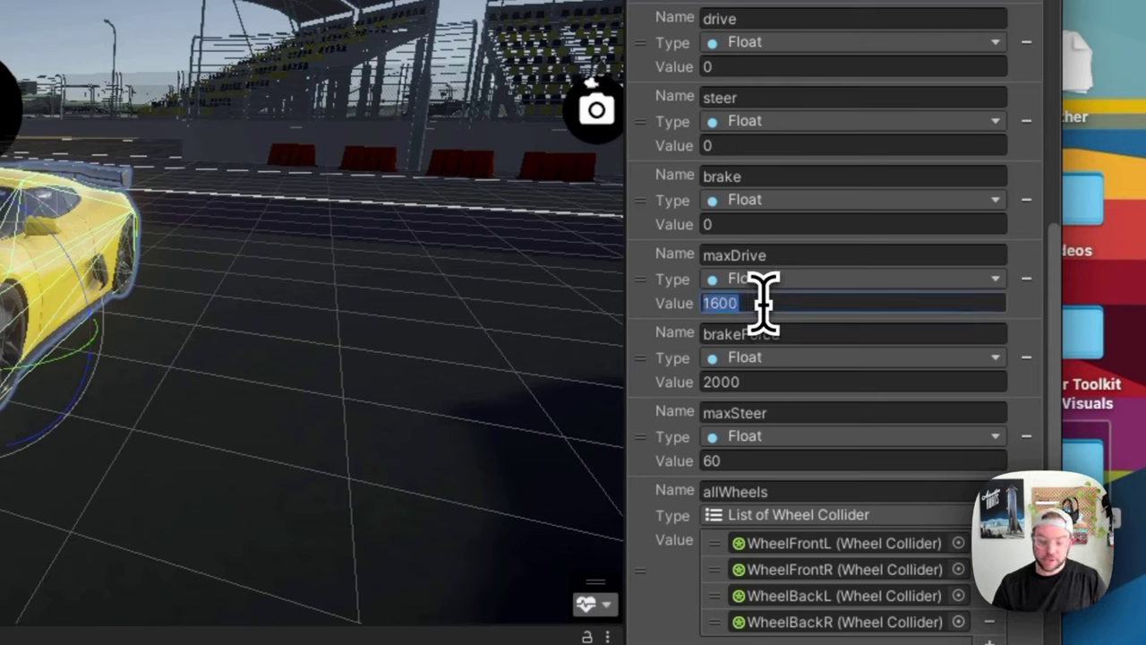
text(10)
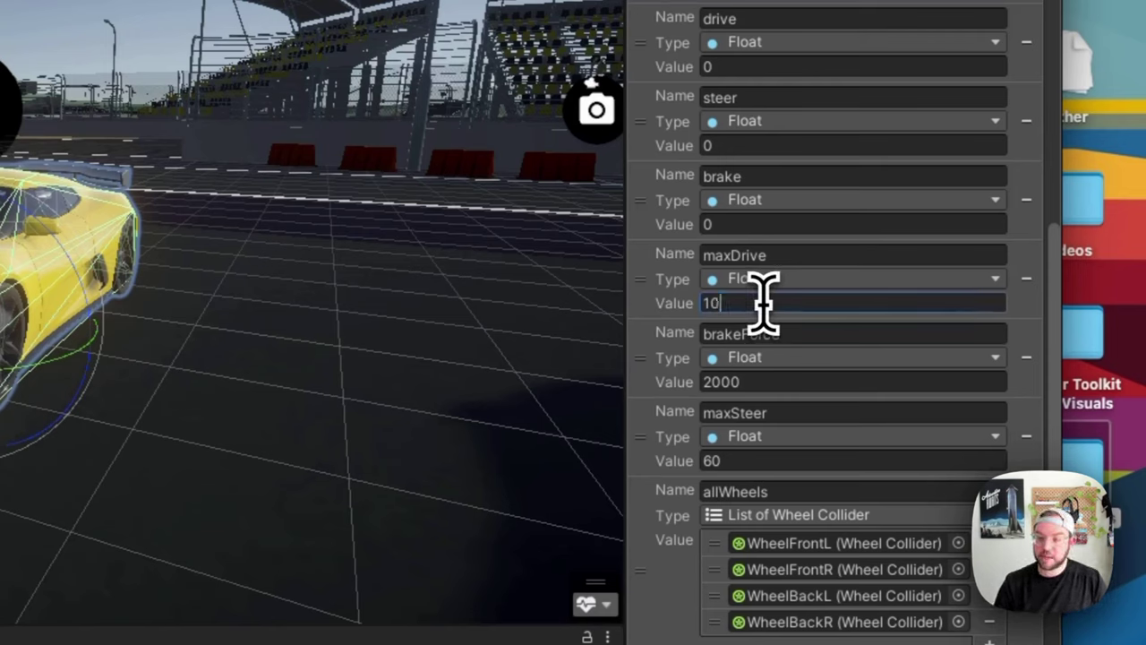
text(000)
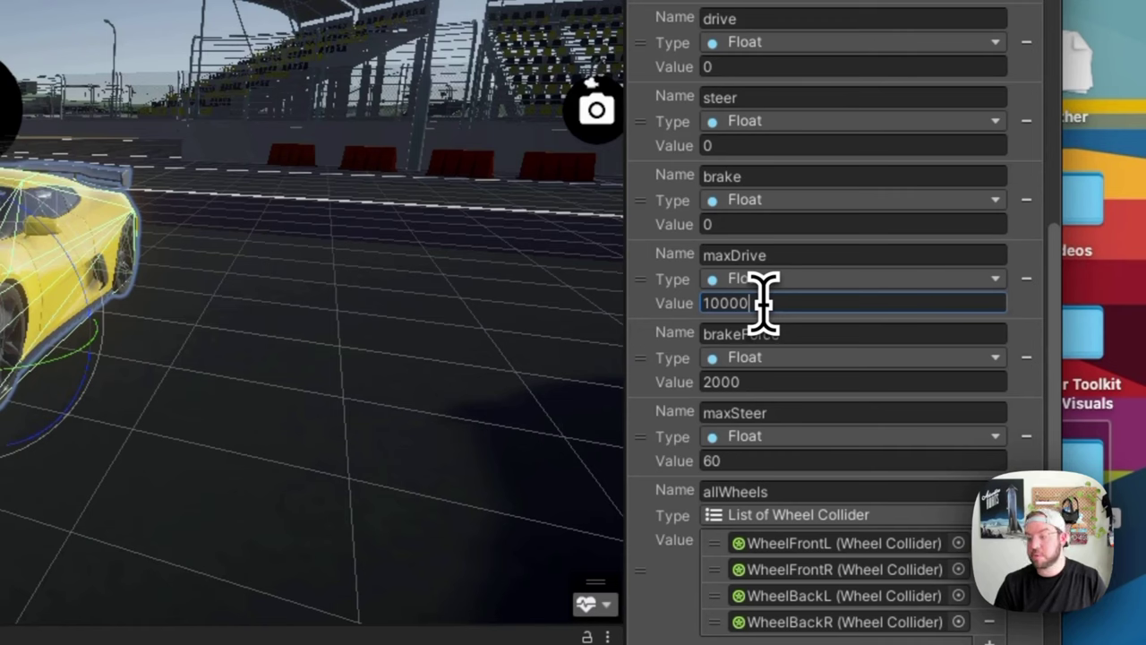
double_click(729, 380)
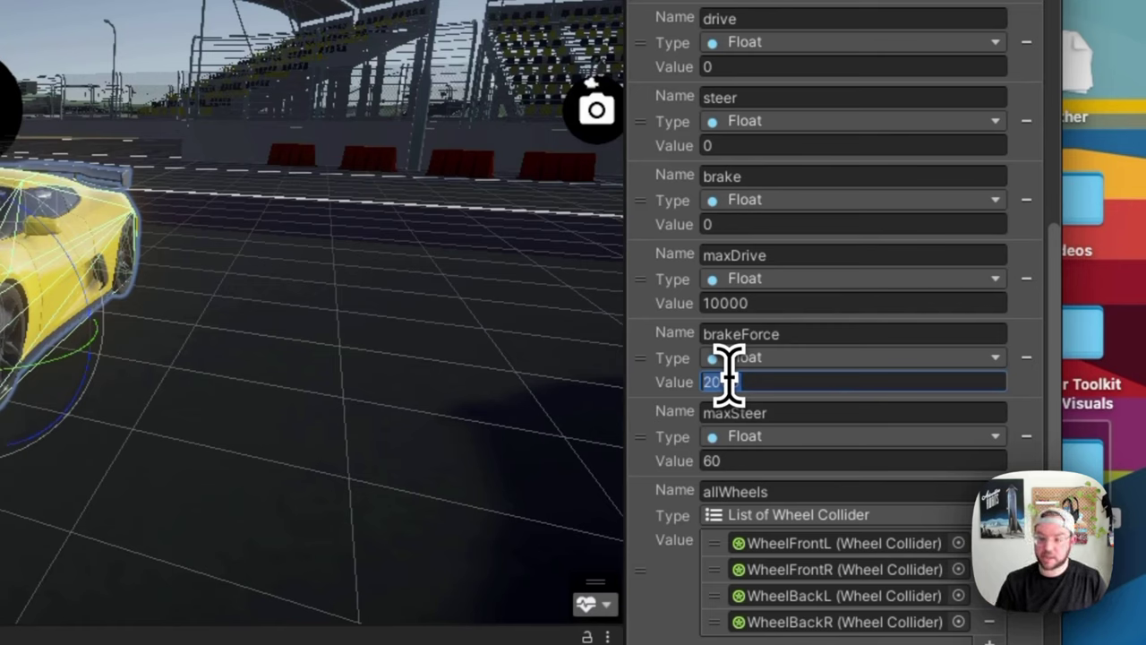
text(11000)
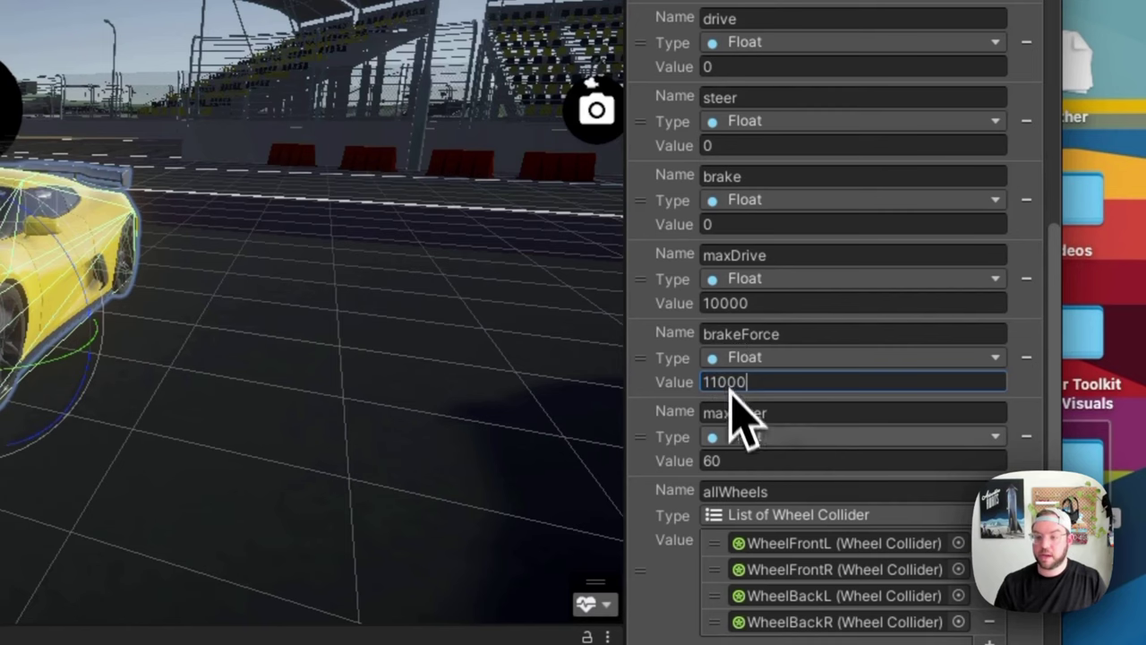
double_click(740, 458)
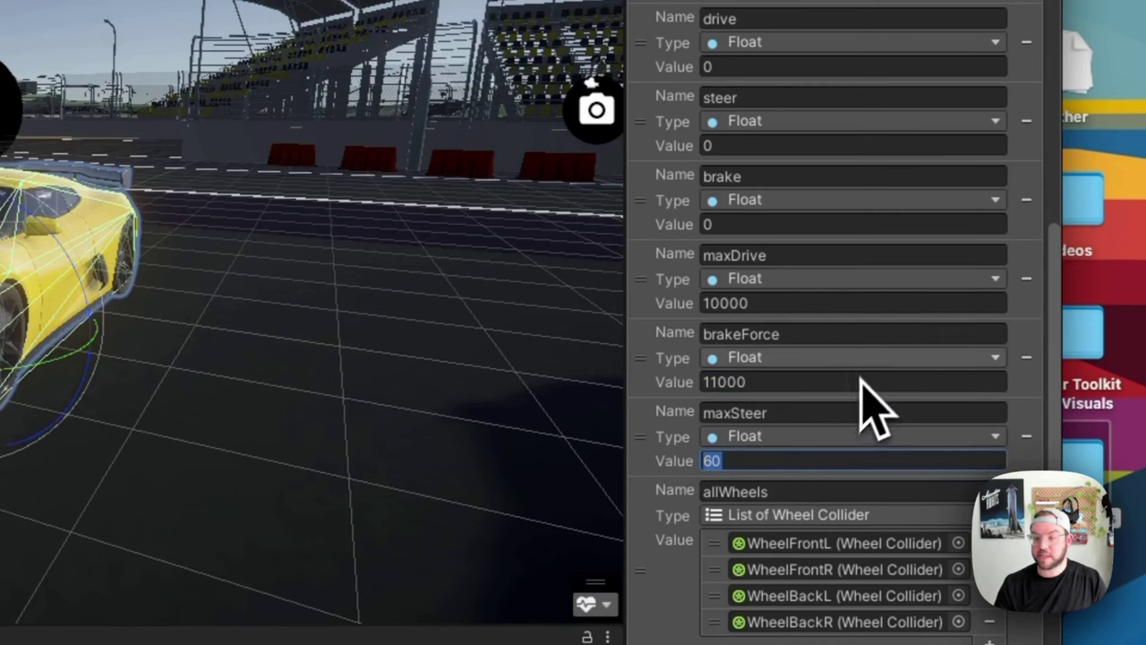
Fill the allWheels list with the WheelHubFrontRight, WheelHubFrontLeft, WheelHubRearRight and WheelHubRearLeft wheel colliders, in that order.
scroll(882, 403, down, 5)
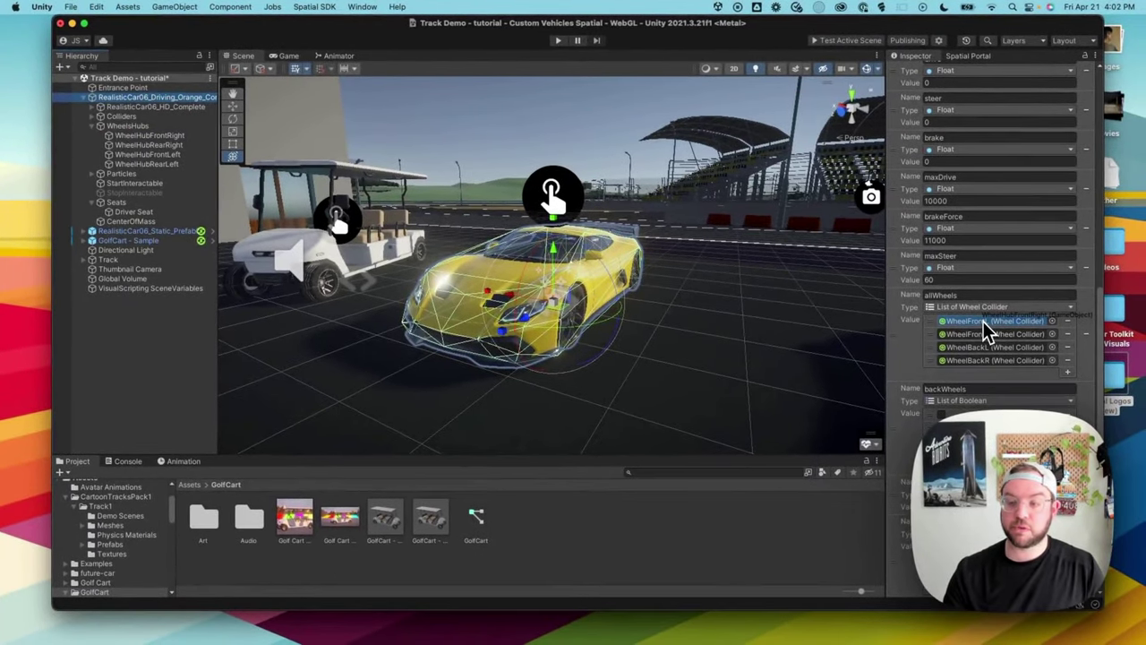
drag(985, 329, 985, 323)
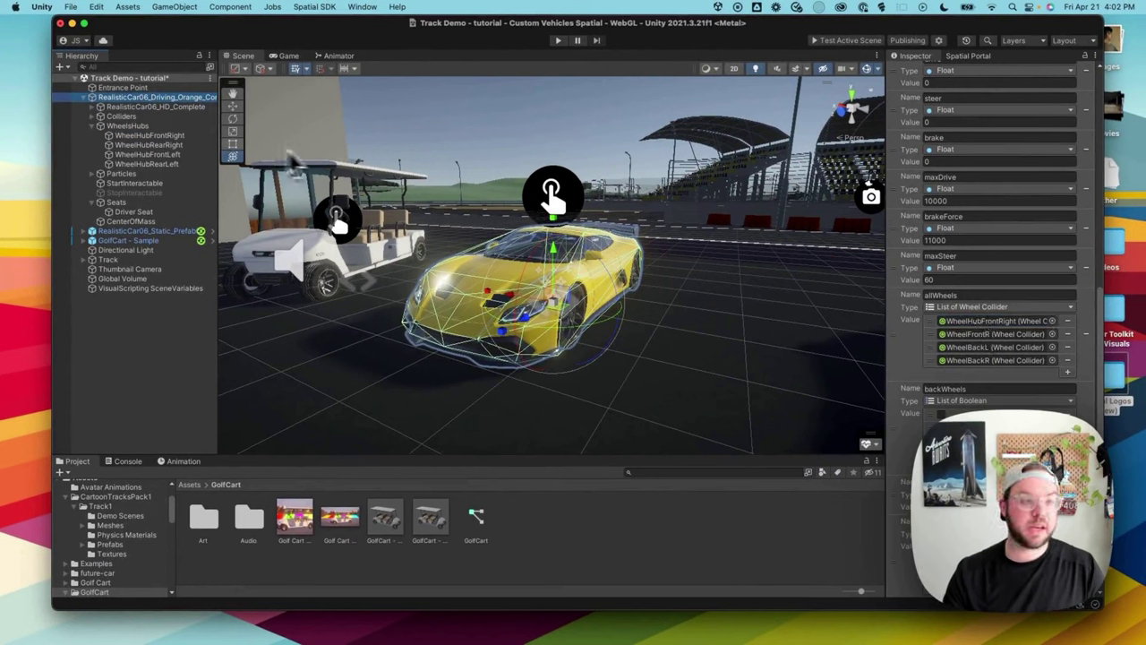
drag(179, 155, 980, 345)
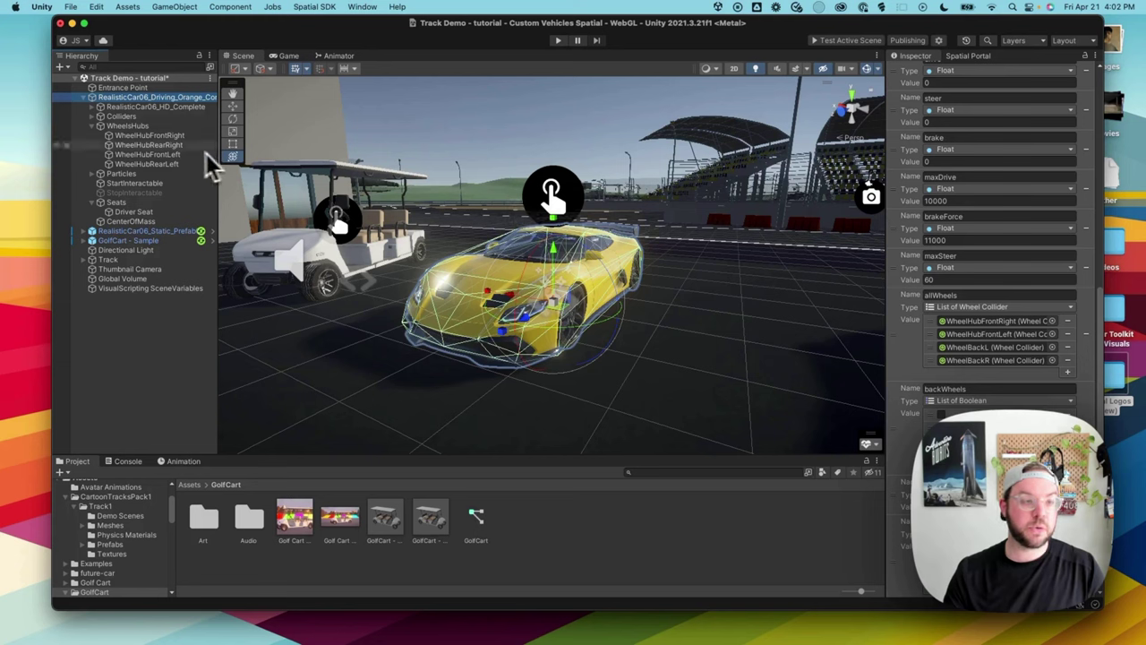
drag(167, 157, 996, 360)
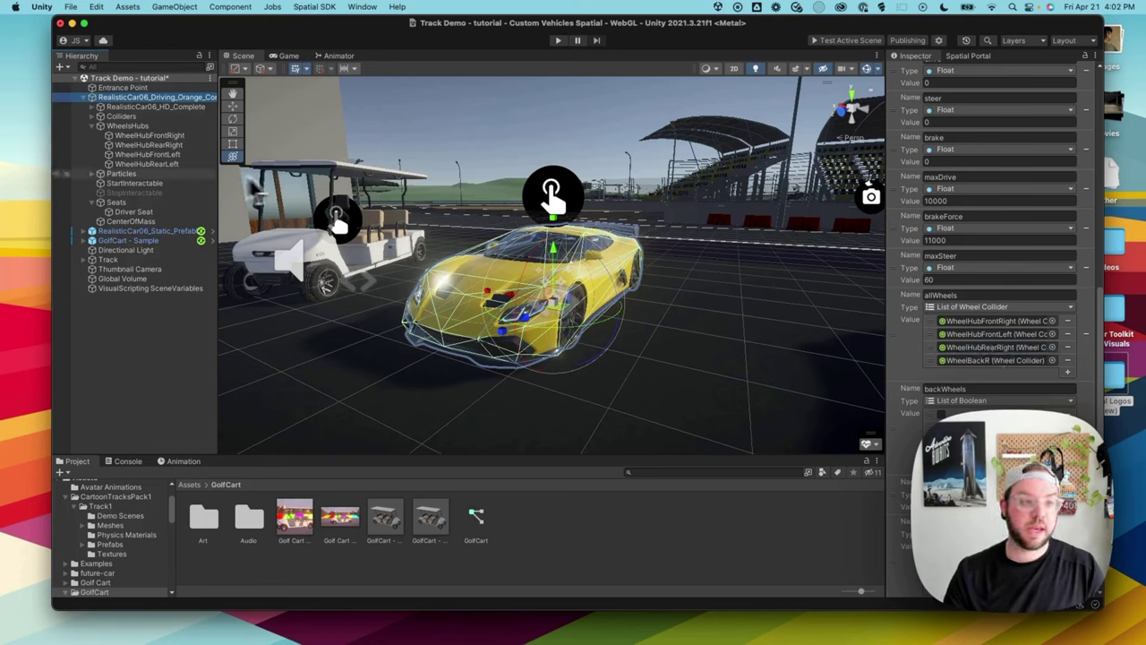
drag(170, 163, 998, 378)
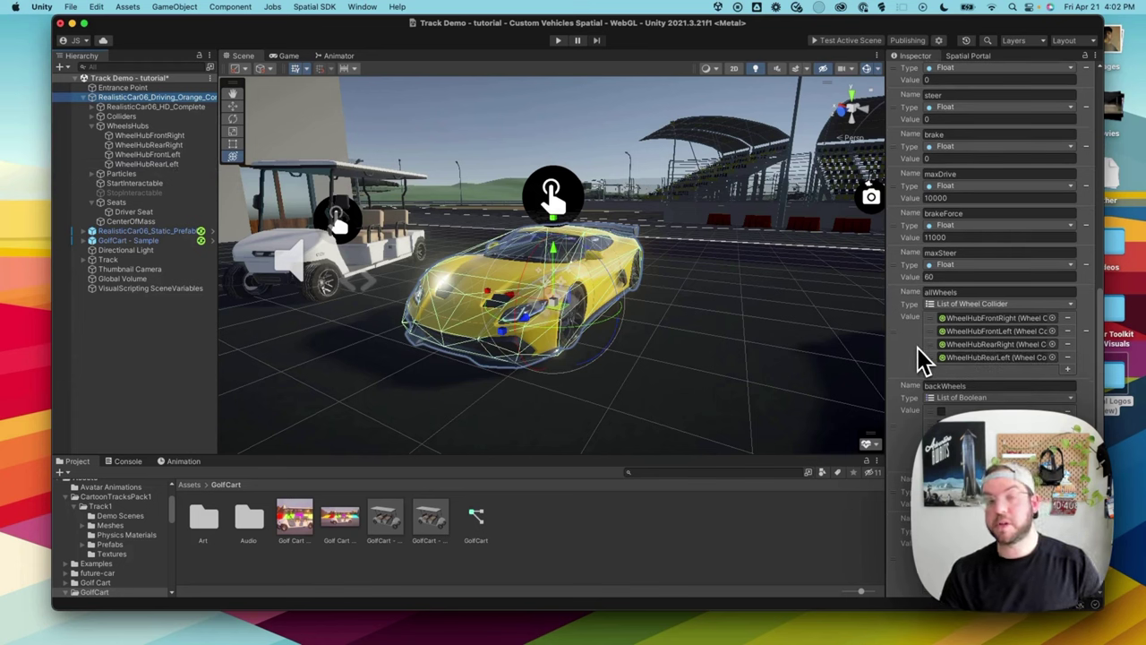
scroll(924, 358, down, 3)
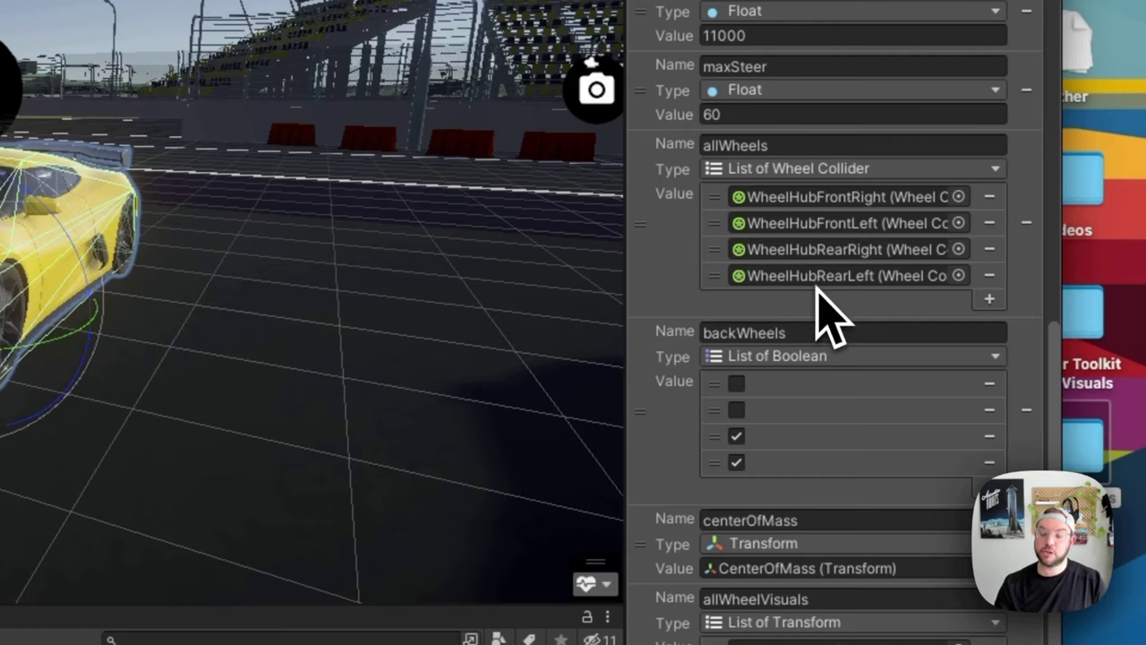
scroll(662, 305, down, 5)
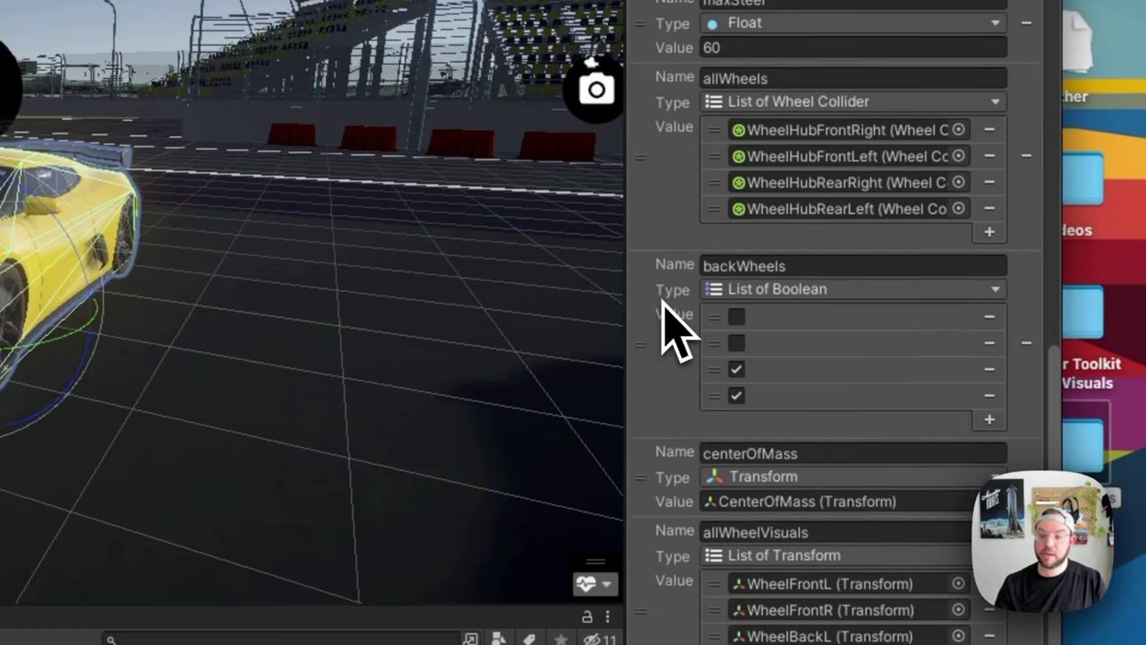
Assign the car's CenterOfMass object to the centerOfMass variable.
scroll(672, 326, down, 2)
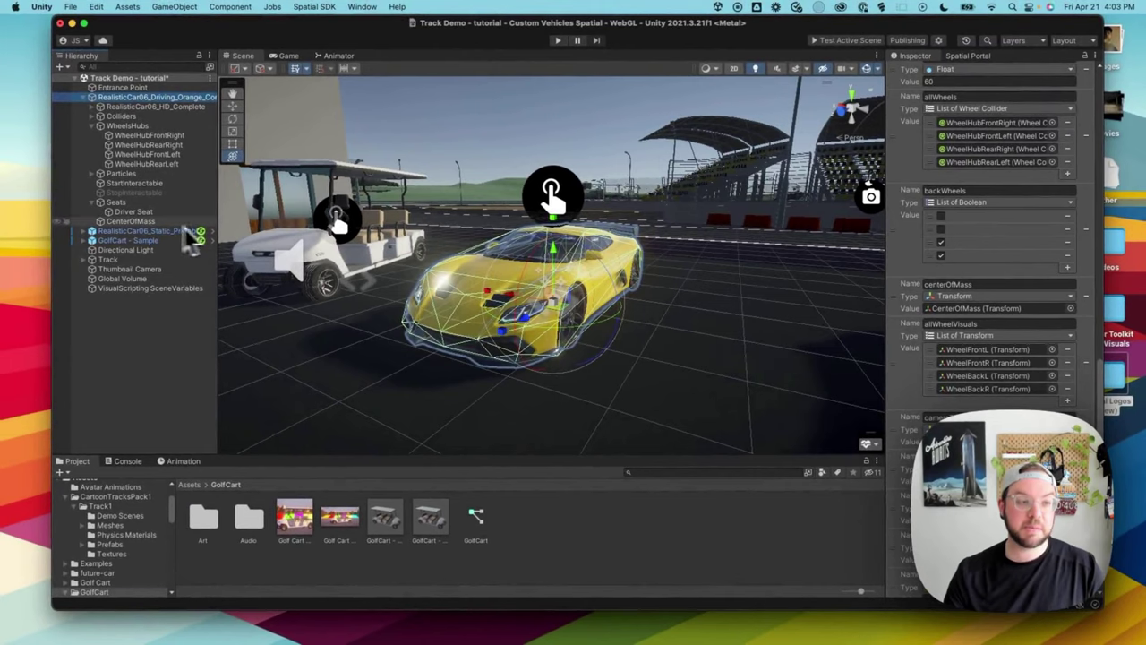
drag(143, 234, 981, 321)
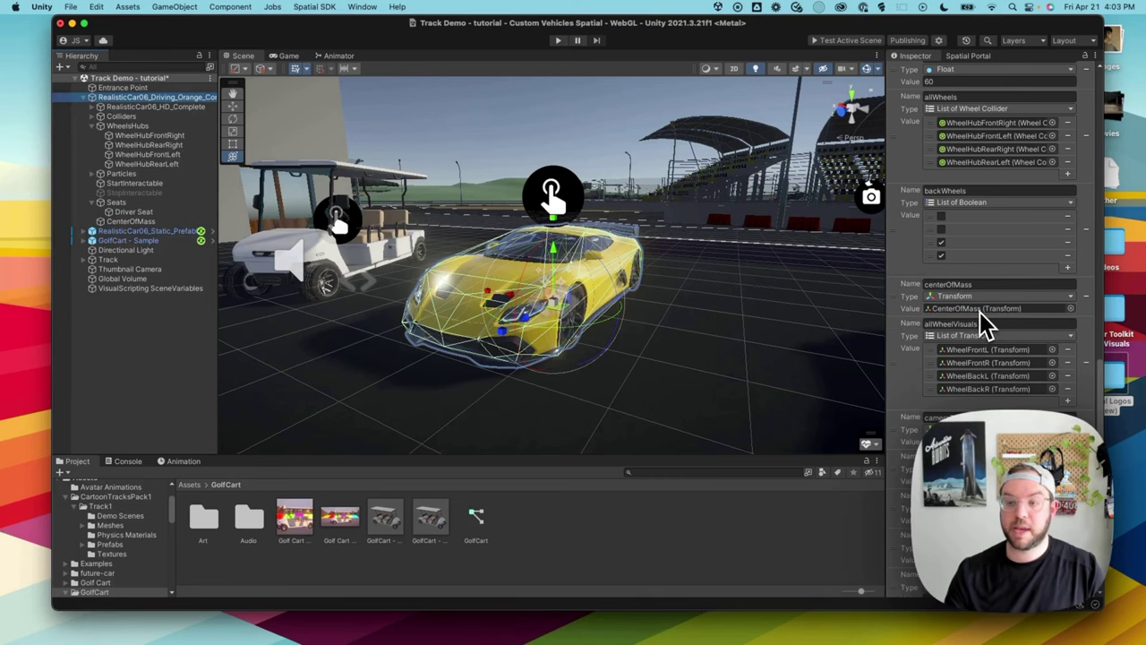
Fill the allWheelVisuals list with Car06_Wheel_Front_Right, Car06_Wheel_Front_Left, Car06_Wheel_Rear_Right and Car06_Wheel_Rear_Left, in that order.
scroll(980, 311, down, 2)
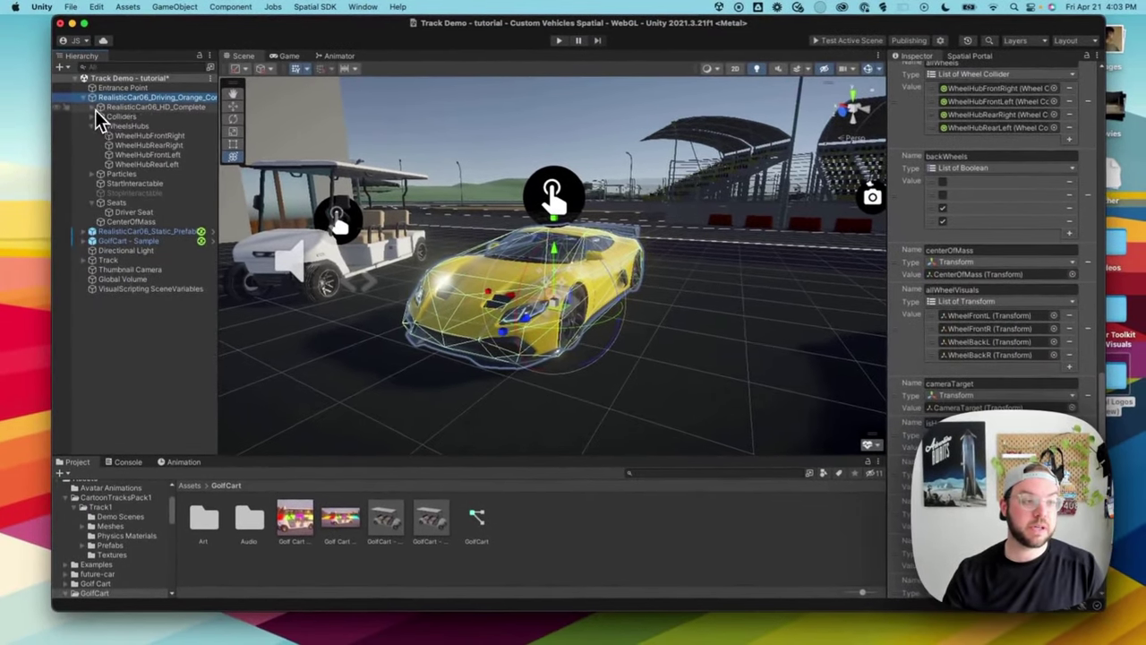
click(93, 108)
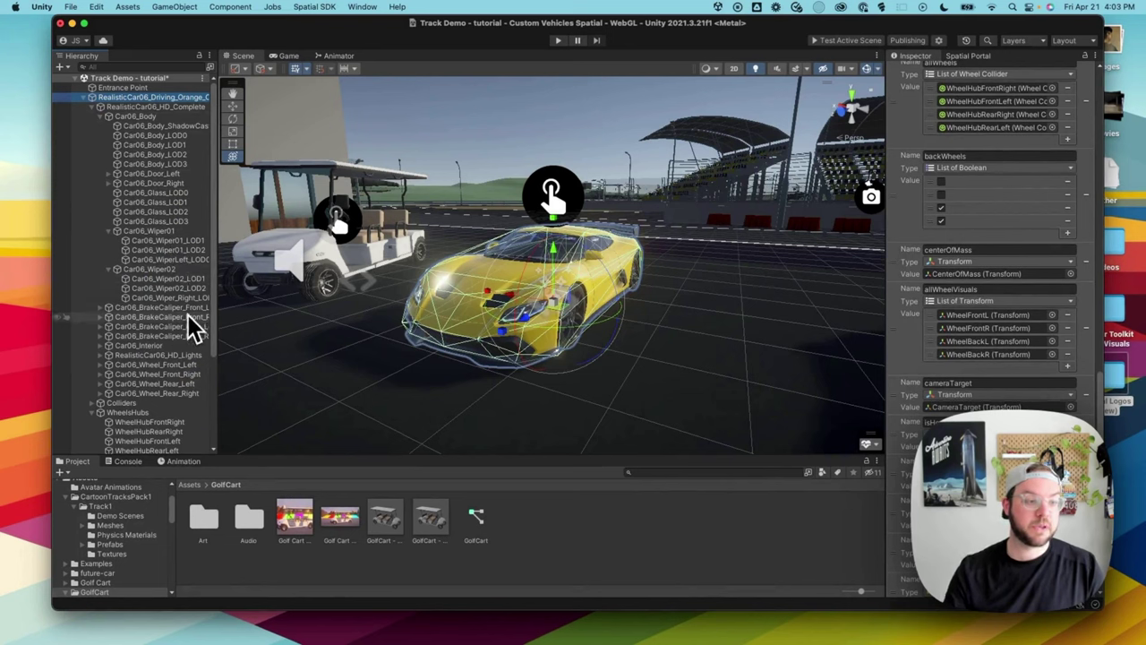
scroll(187, 325, down, 2)
scroll(190, 331, down, 1)
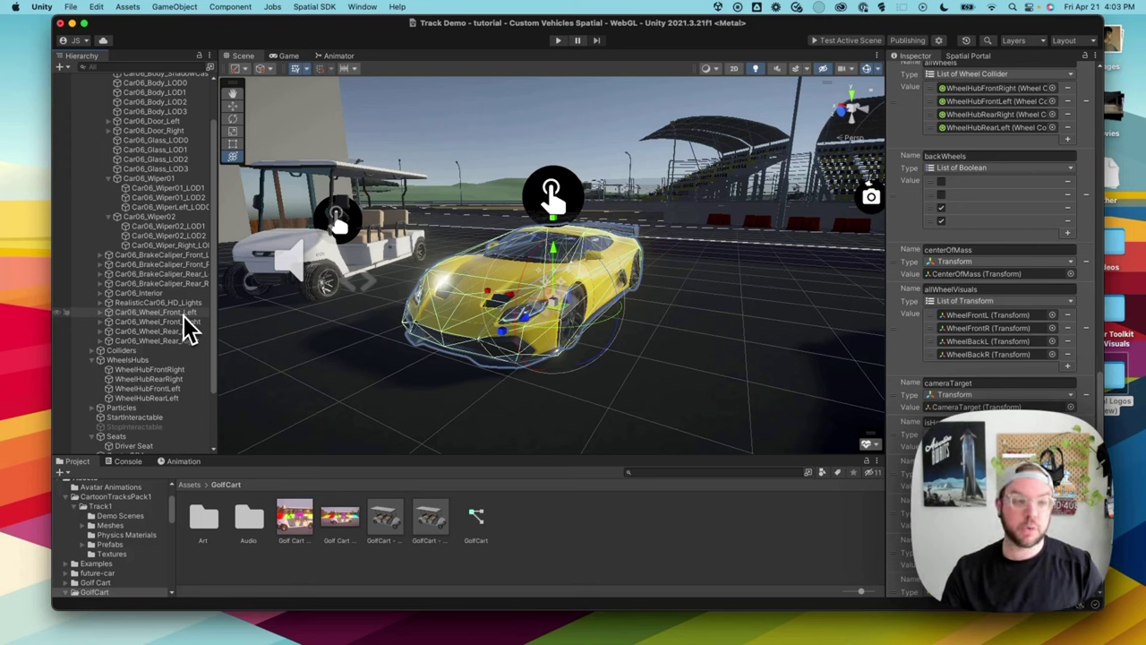
drag(176, 322, 970, 322)
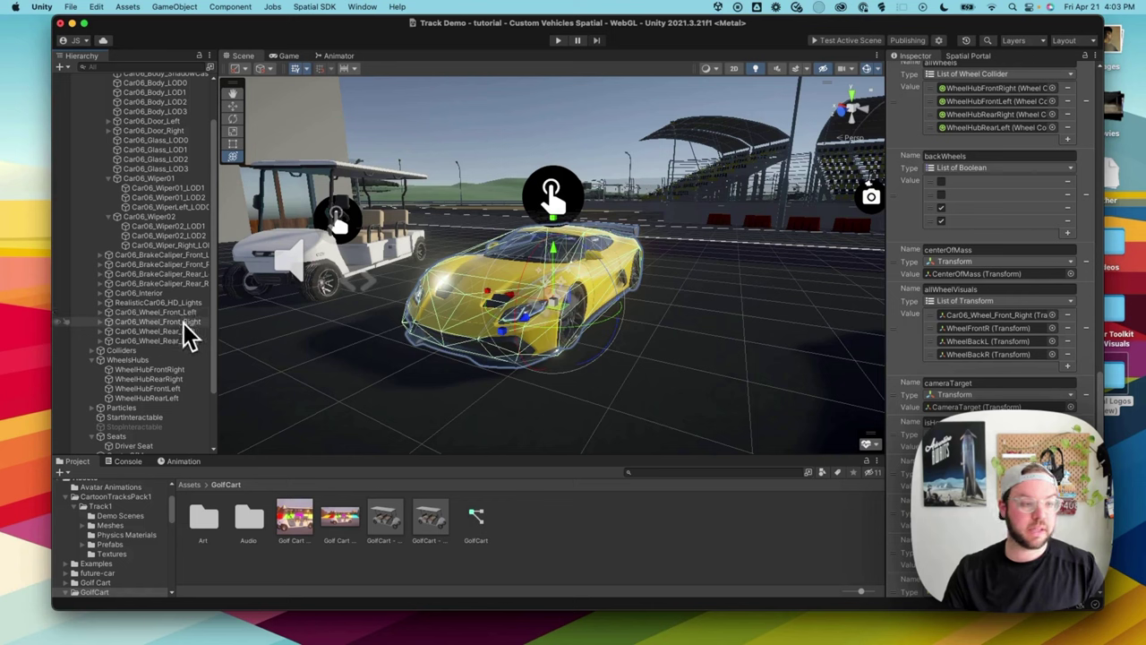
drag(184, 329, 991, 346)
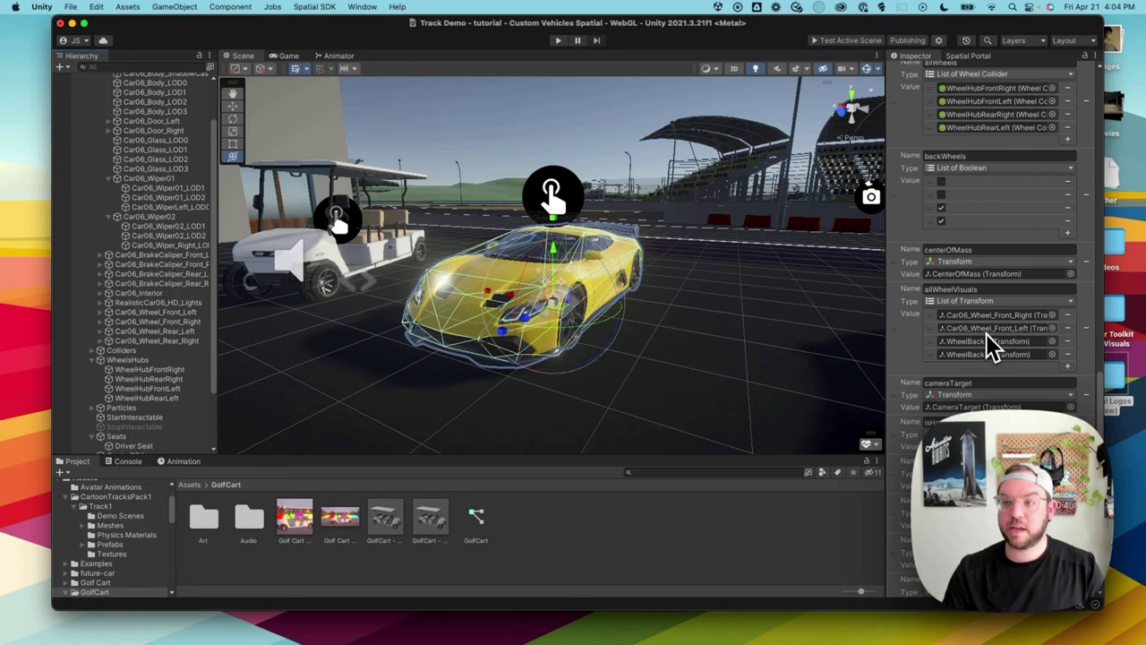
drag(184, 334, 969, 345)
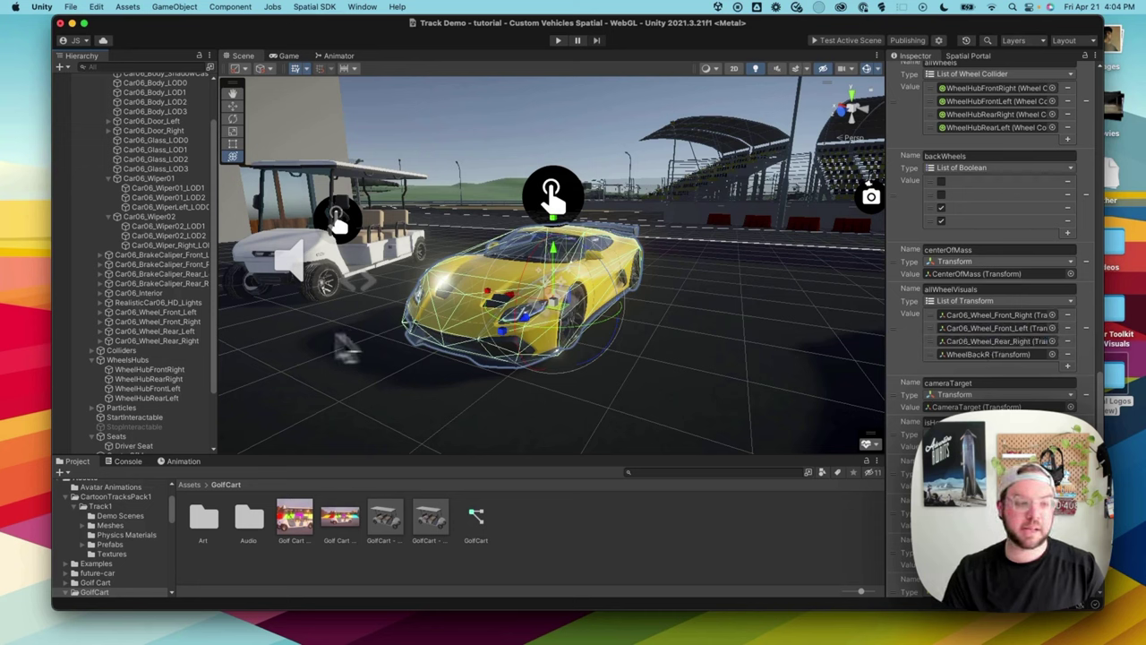
drag(184, 340, 986, 369)
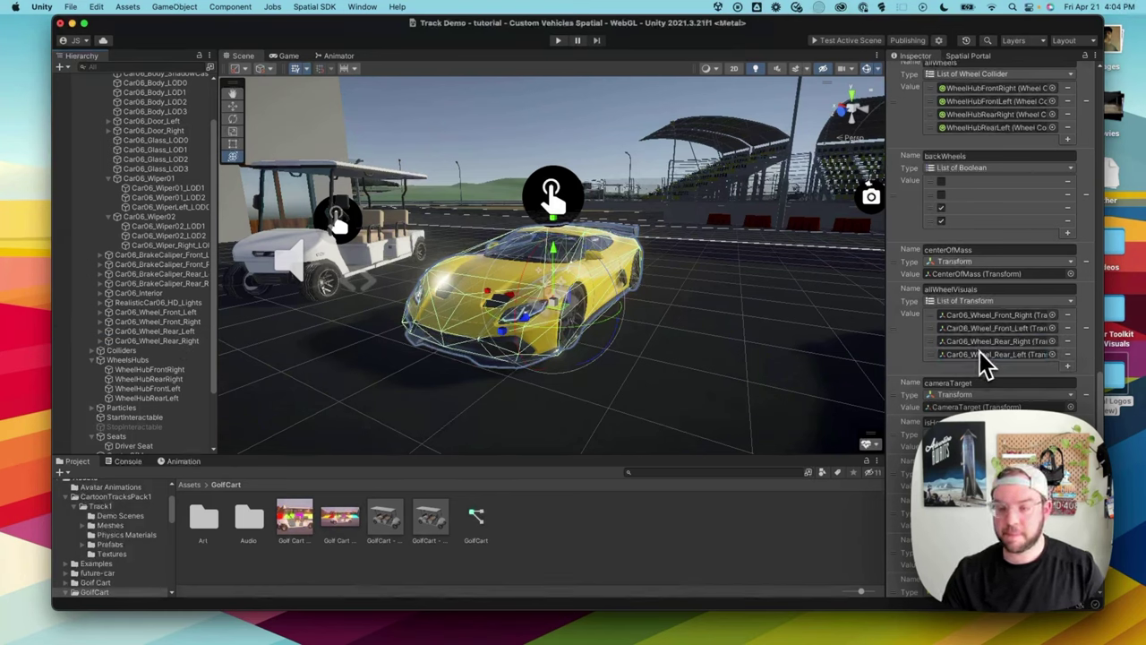
Create an empty child object under the RealisticCar06_Driving car and name it CameraTracker.
scroll(982, 354, down, 3)
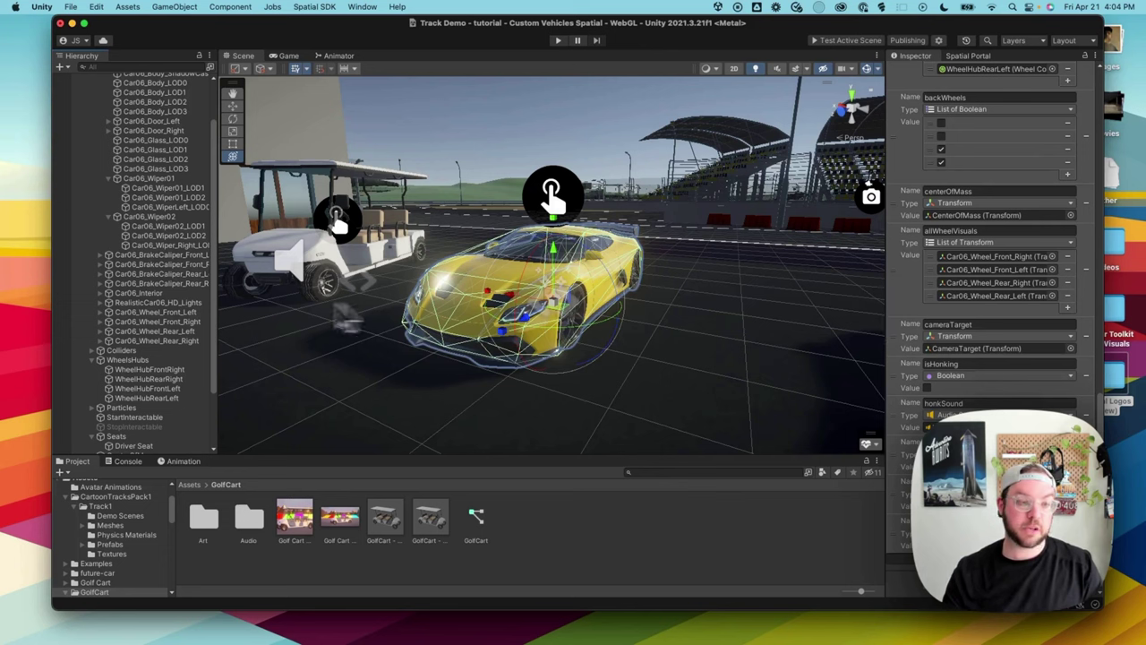
scroll(201, 304, down, 2)
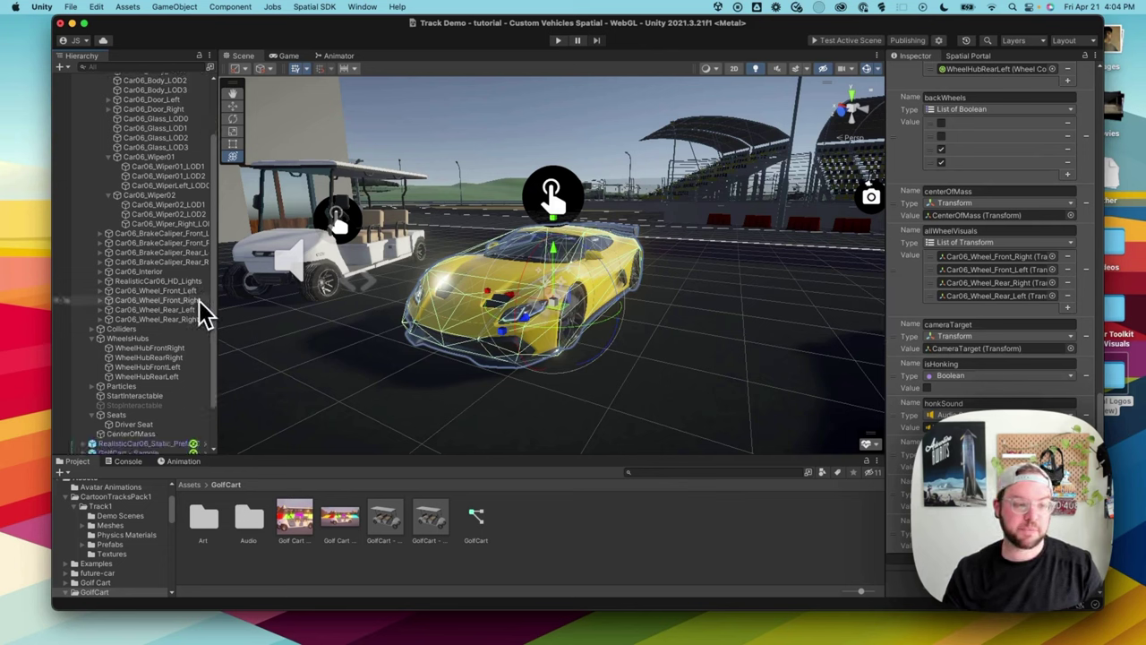
scroll(200, 313, up, 5)
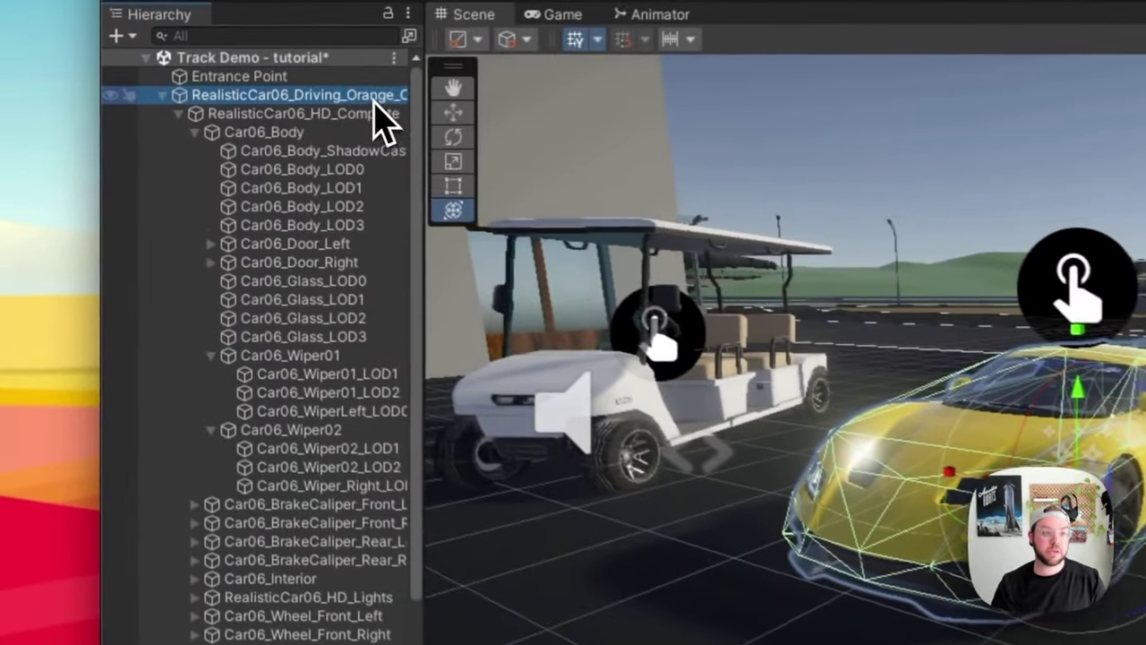
right_click(192, 98)
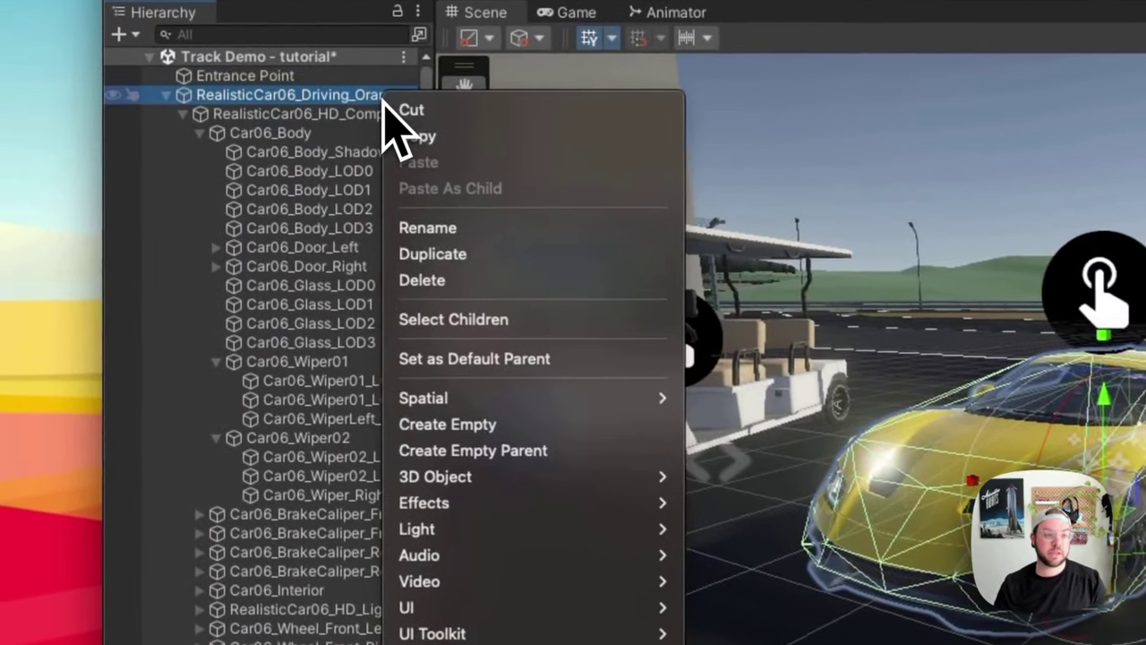
click(501, 425)
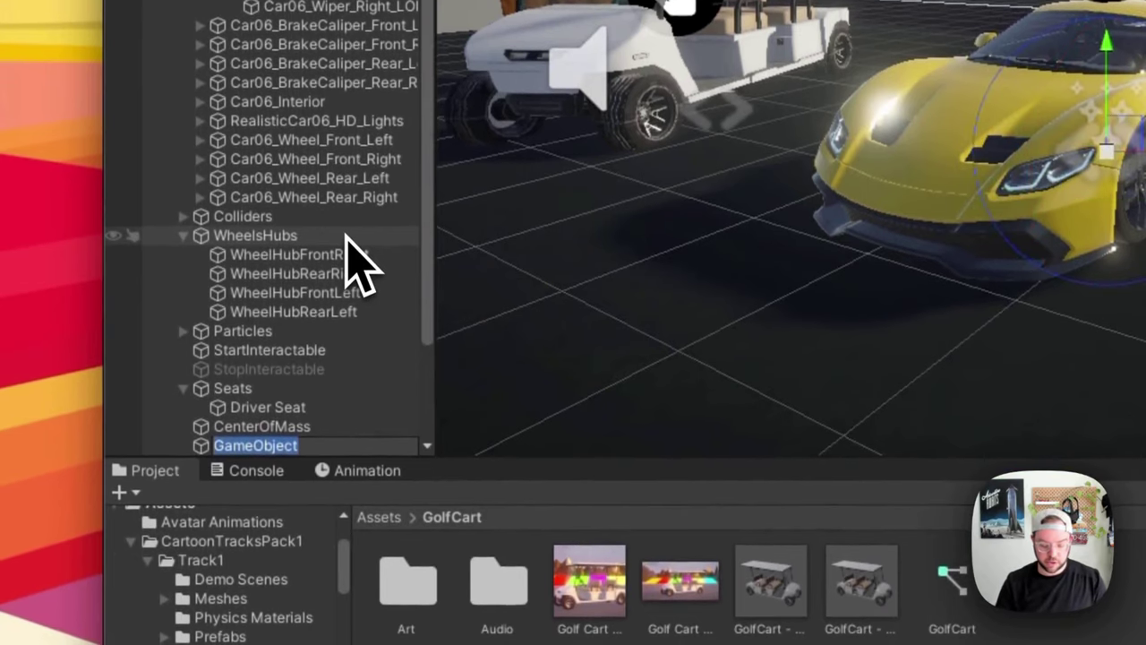
text(CameraT)
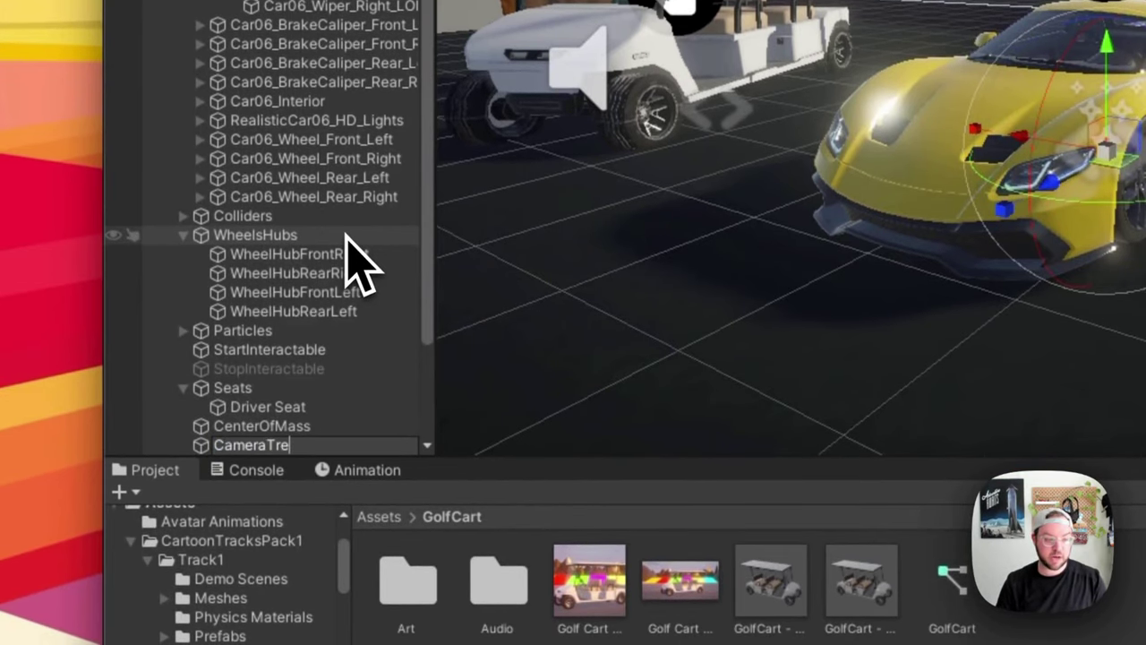
text(racker\)
key(Return)
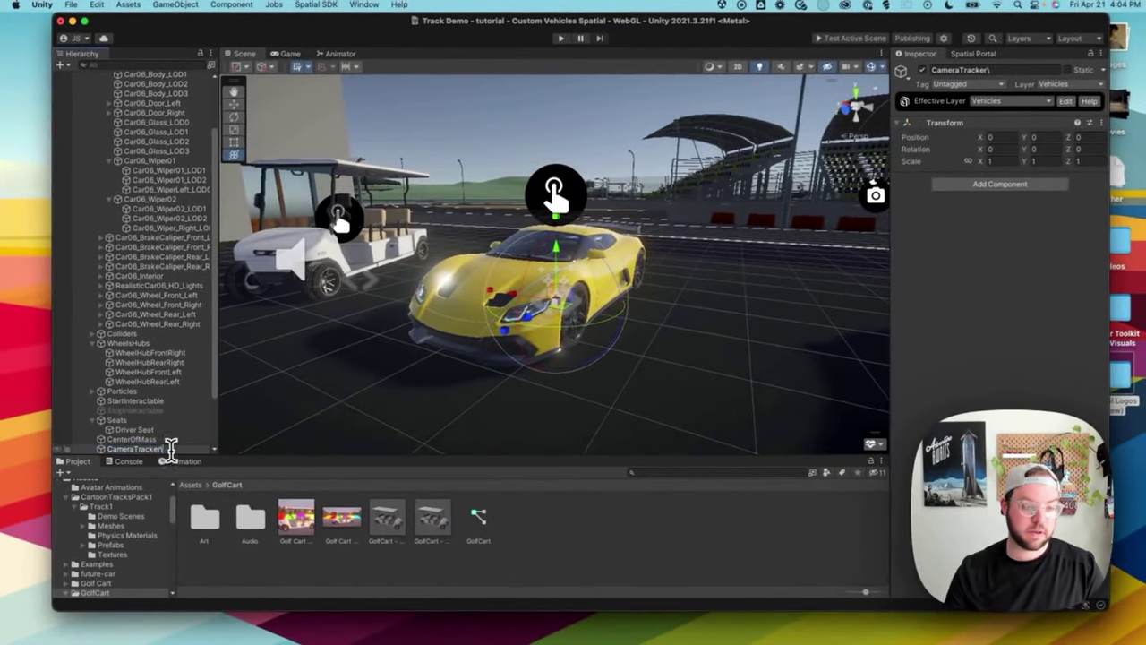
click(170, 447)
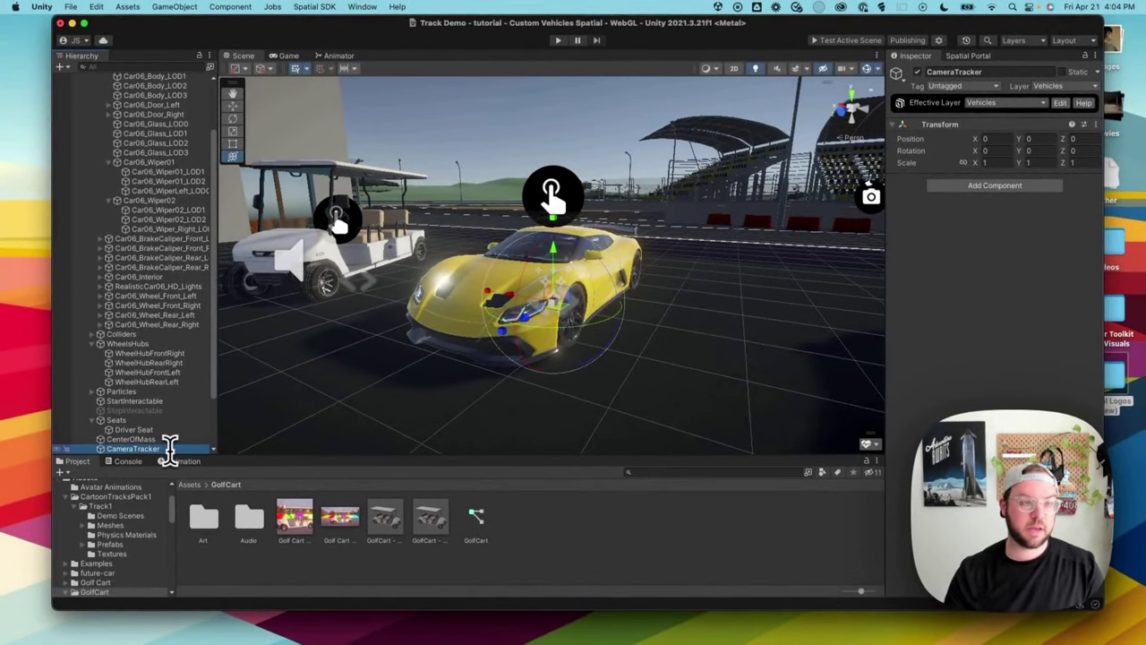
Assign the car's CameraTracker object to the cameraTarget variable.
scroll(184, 421, up, 3)
click(175, 98)
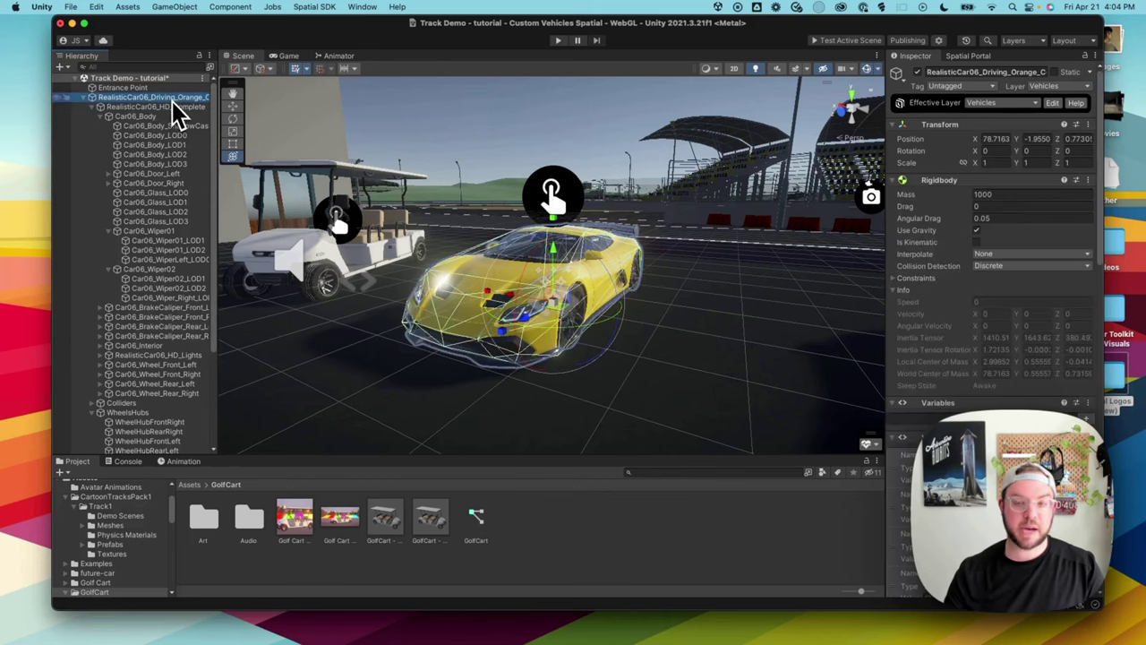
scroll(1054, 264, down, 10)
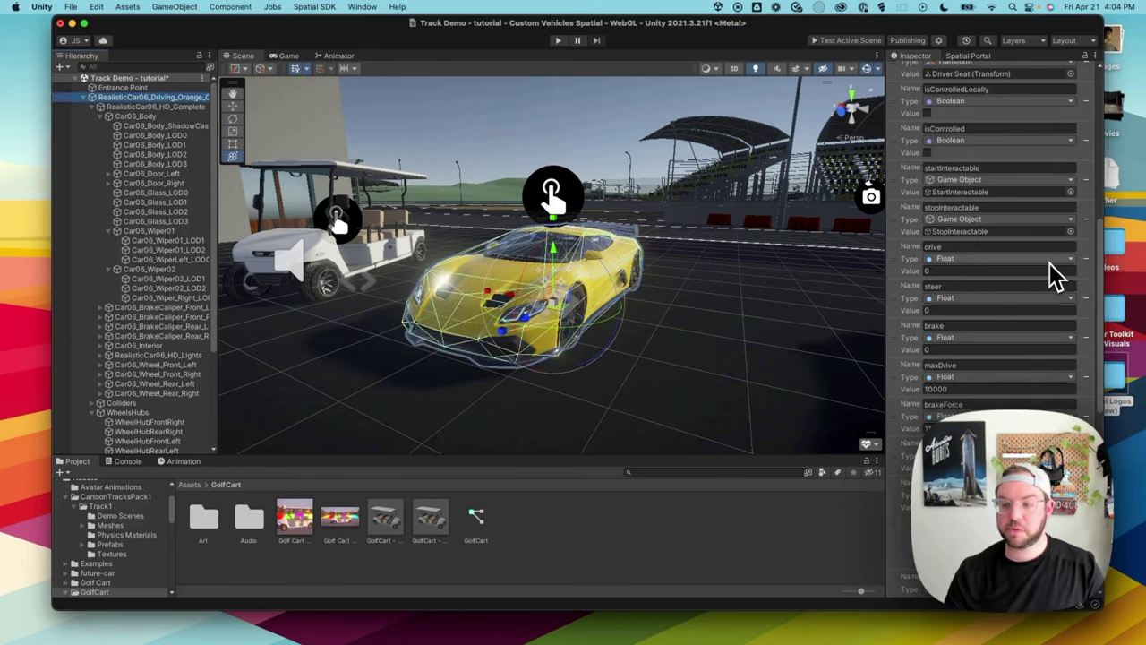
scroll(1057, 277, down, 10)
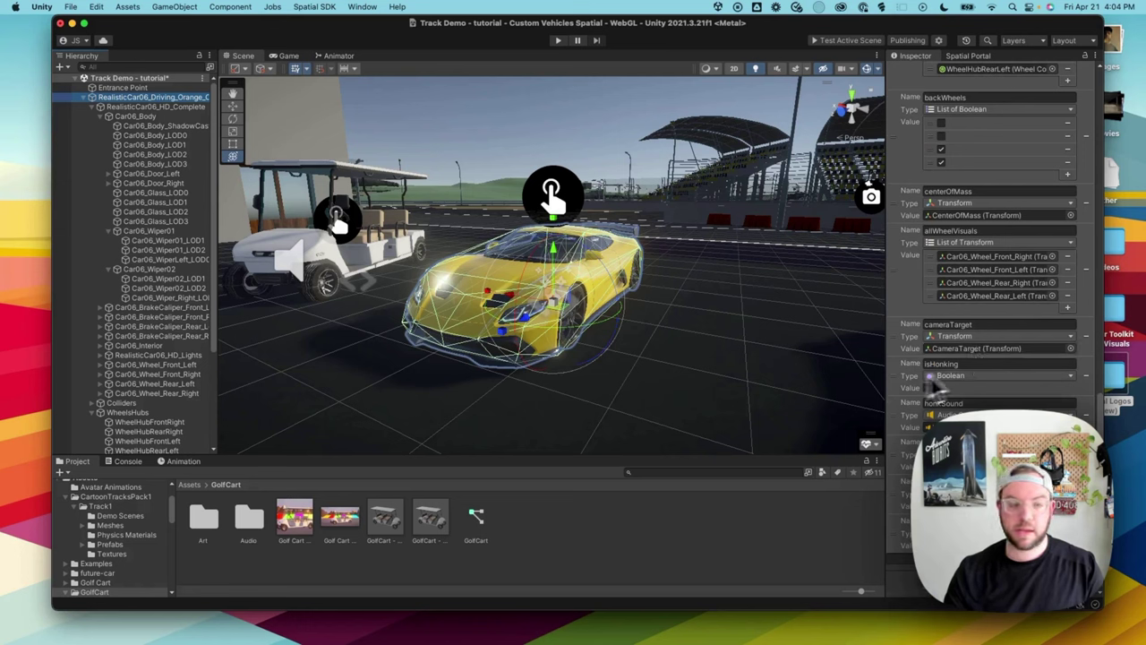
scroll(159, 422, down, 5)
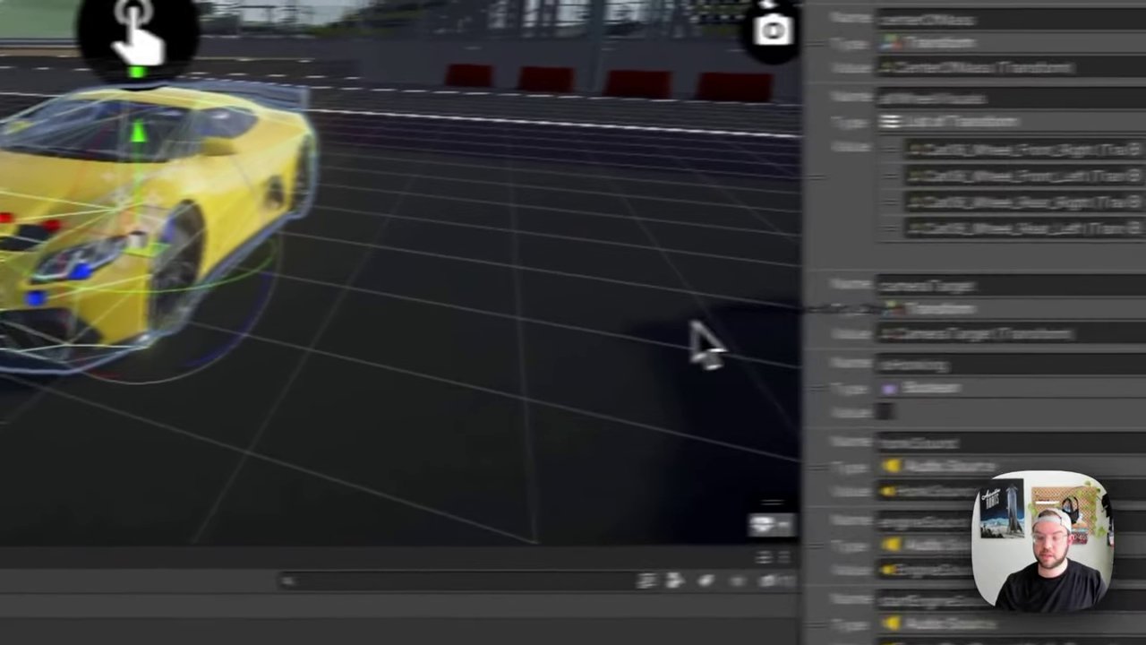
drag(703, 345, 960, 346)
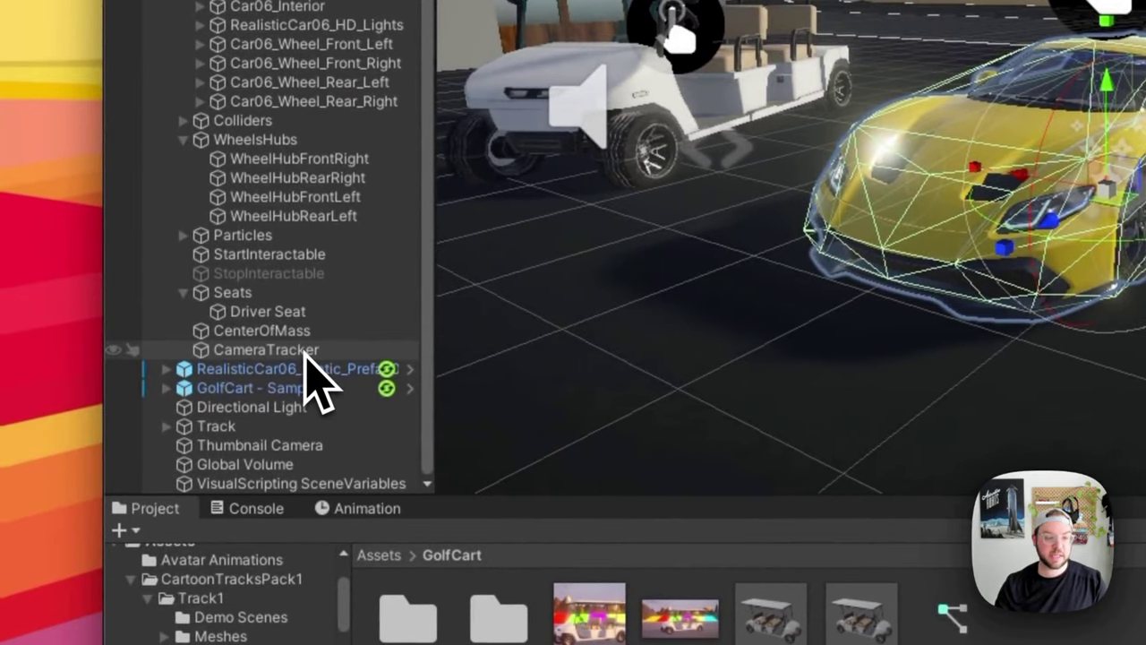
Move the CameraTracker object up and toward the car's rear, to about Y 1.13 and Z -1.075.
click(307, 352)
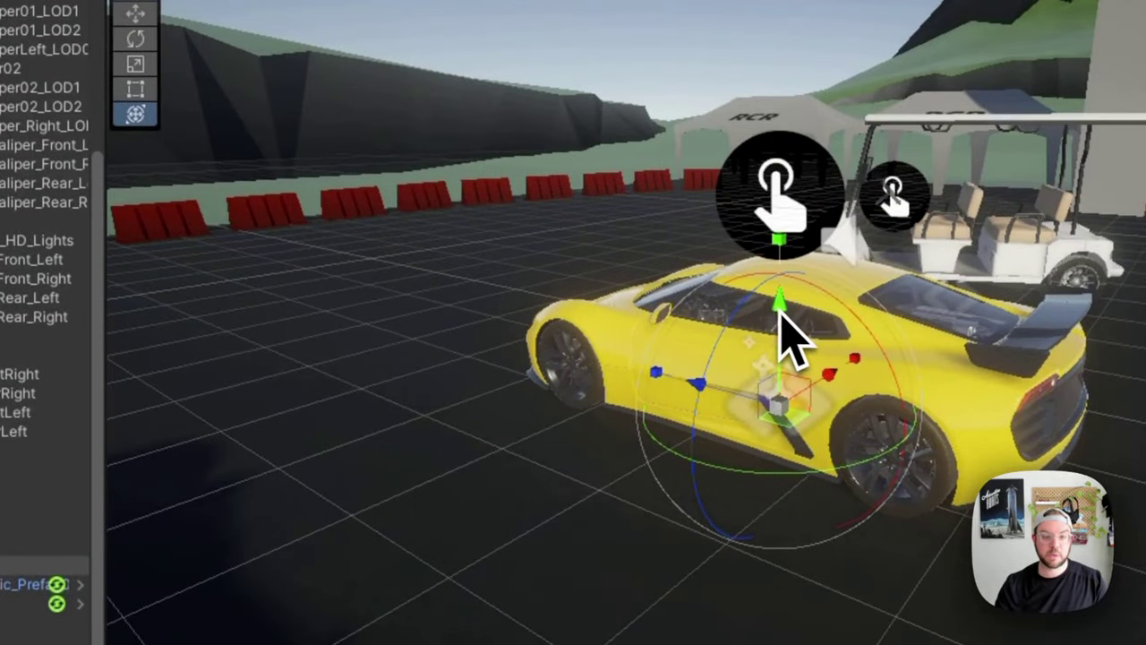
click(790, 324)
click(793, 205)
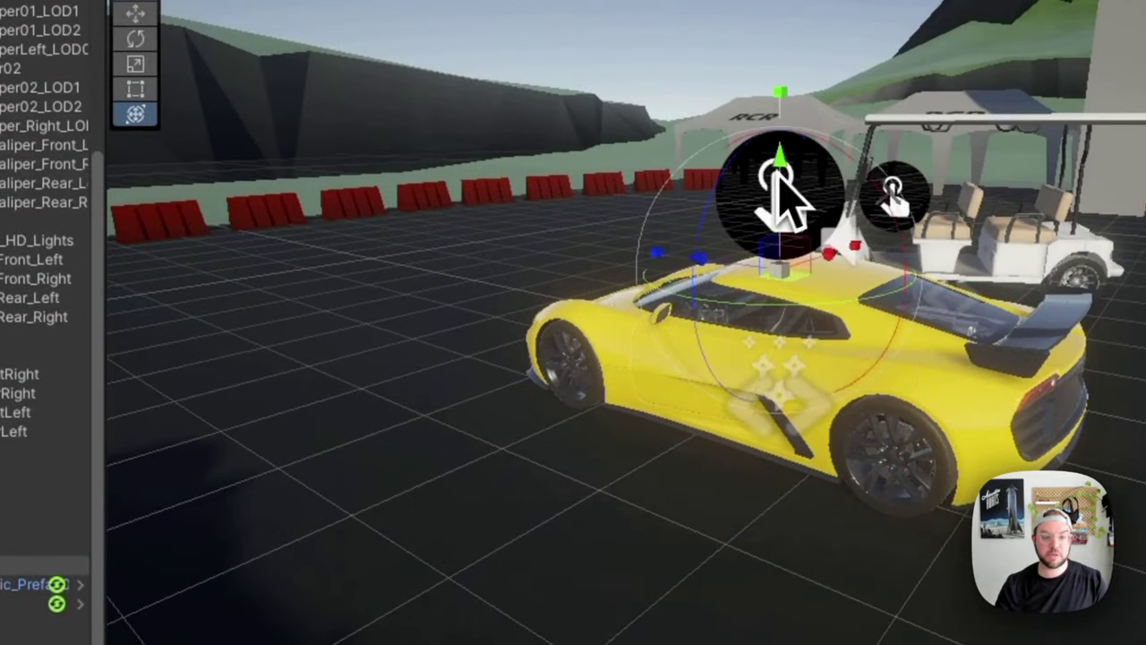
click(724, 273)
click(816, 304)
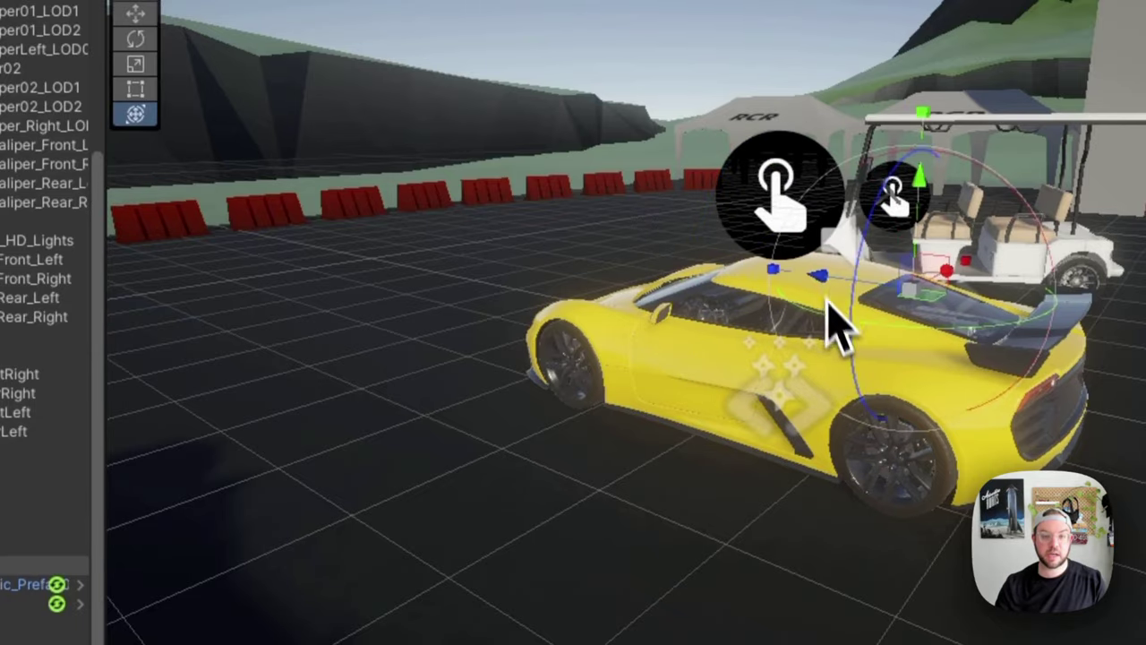
alt+drag(831, 325, 647, 295)
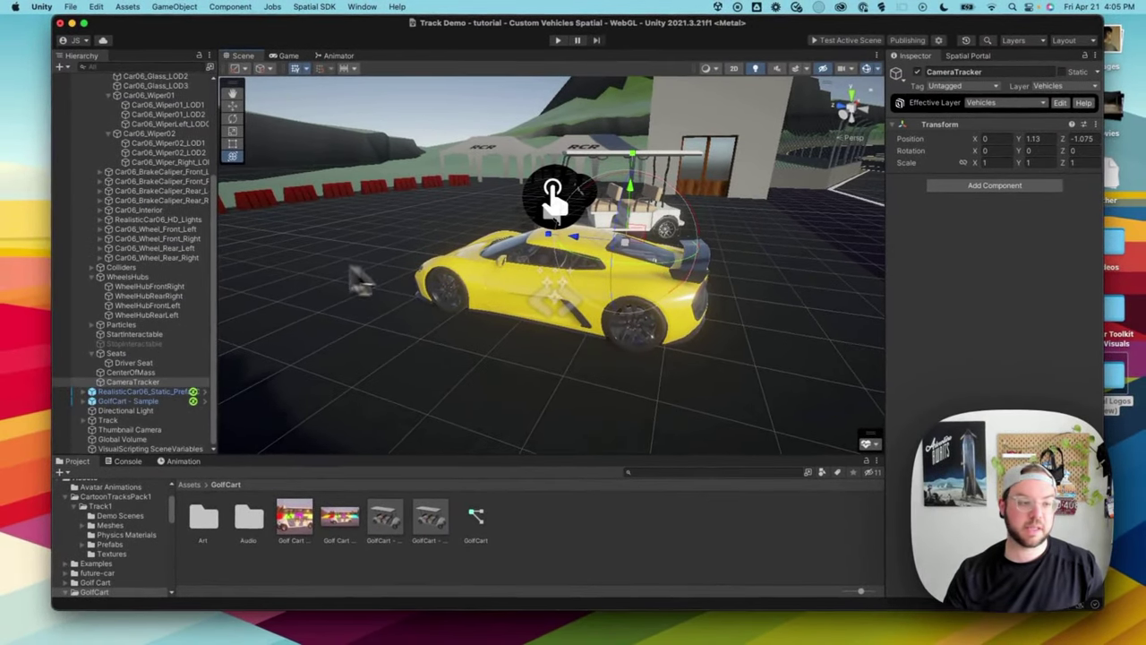
Review the driving car's variables, down to the honk and engine sound entries.
scroll(194, 281, up, 10)
click(183, 98)
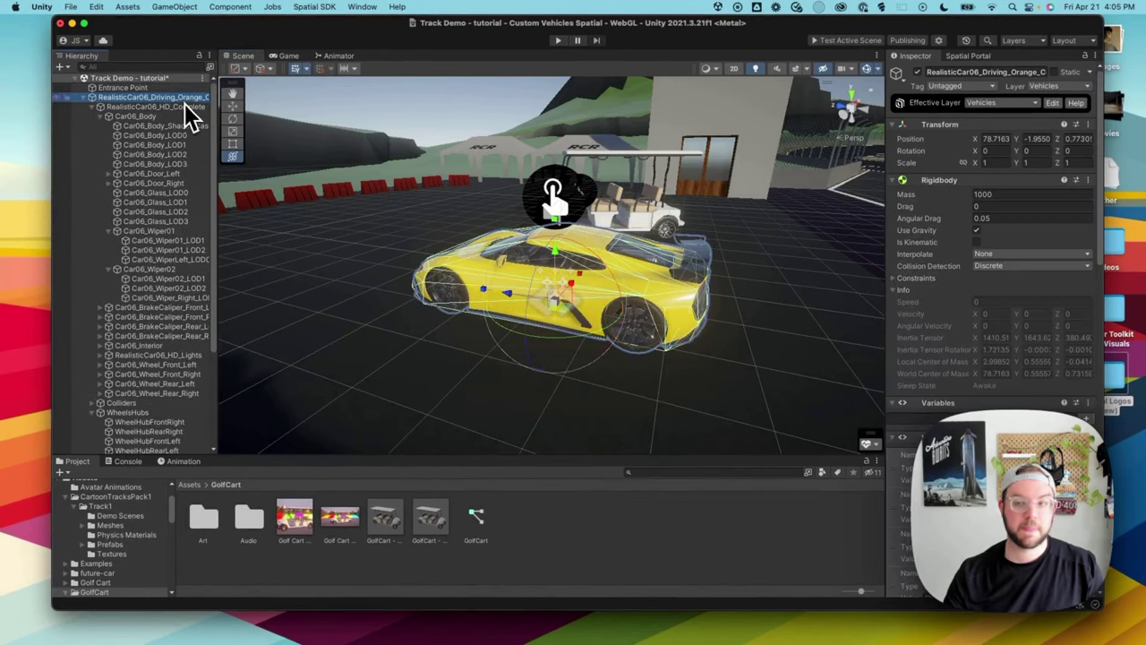
scroll(1013, 263, down, 10)
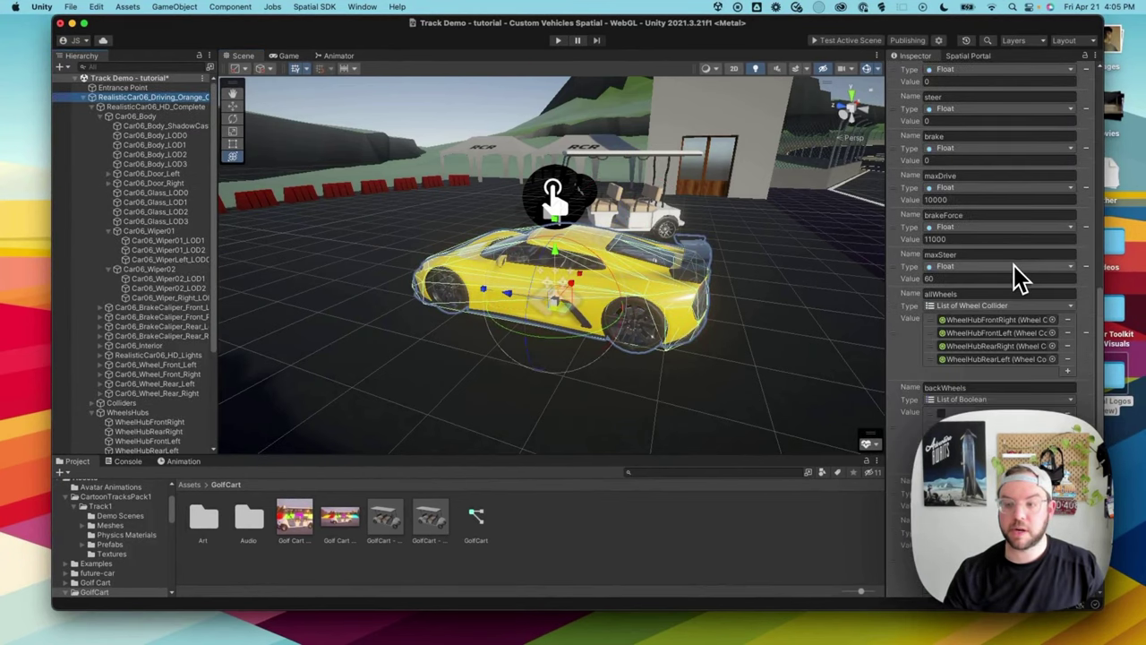
scroll(1014, 265, down, 5)
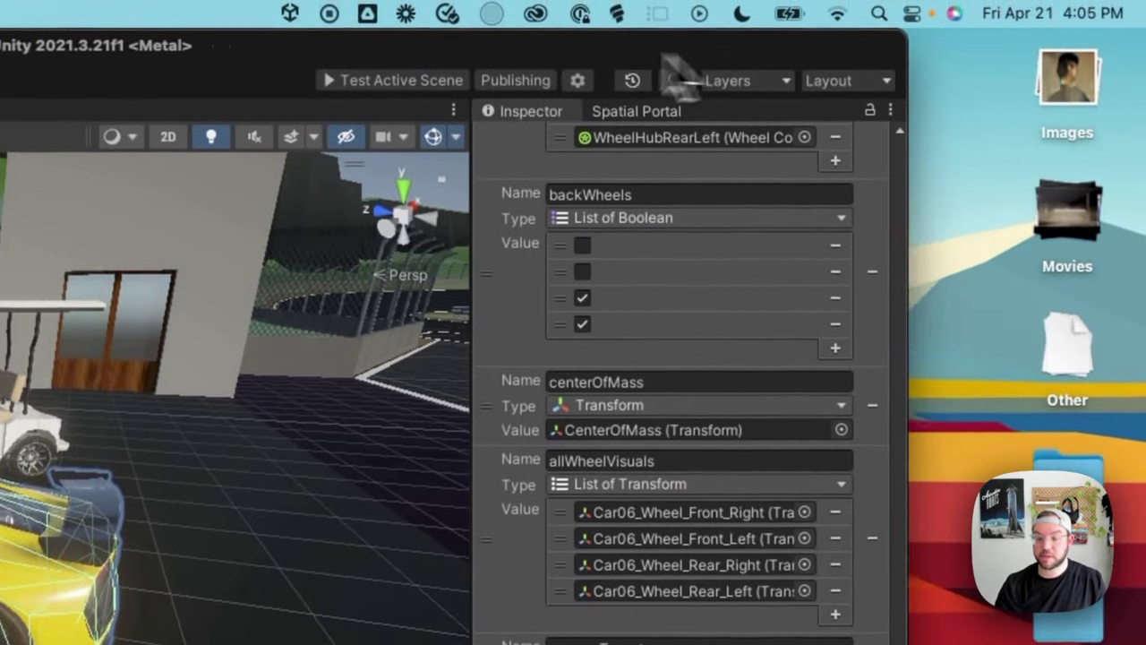
drag(670, 56, 566, 54)
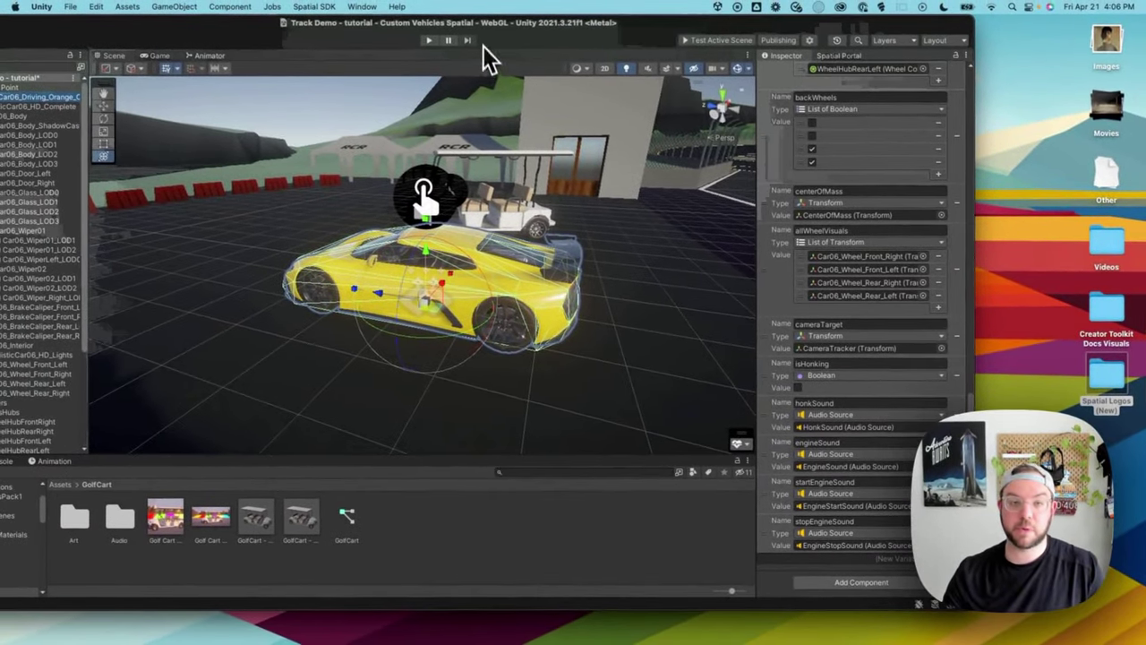
drag(490, 36, 533, 38)
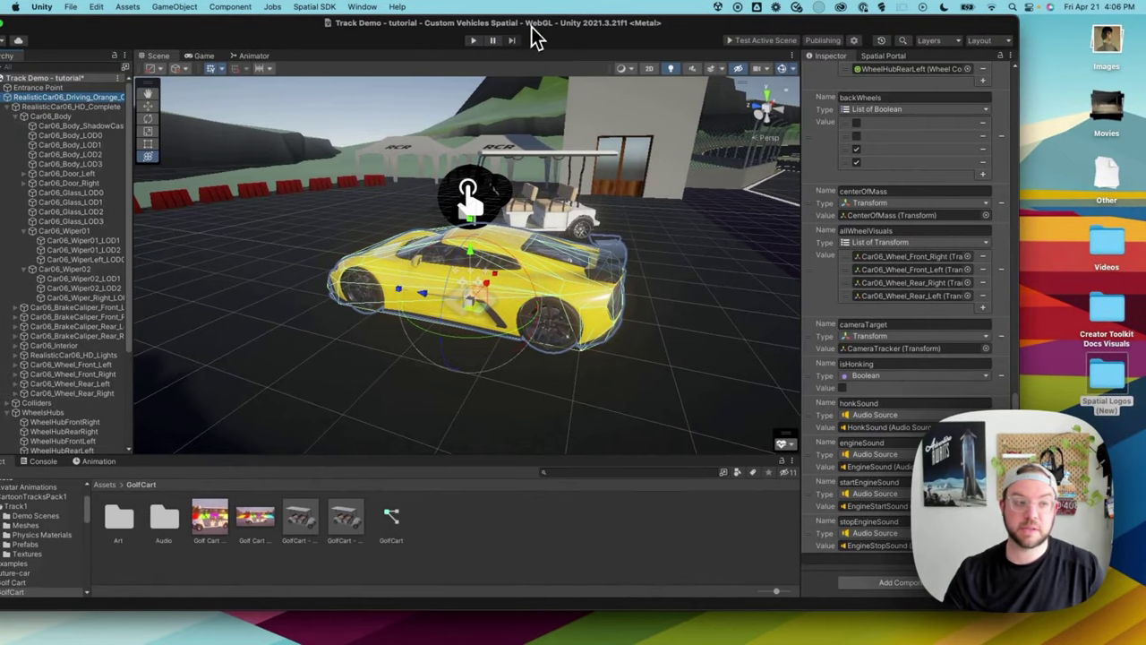
Create an empty child object under the driving car and name it Sounds.
right_click(98, 99)
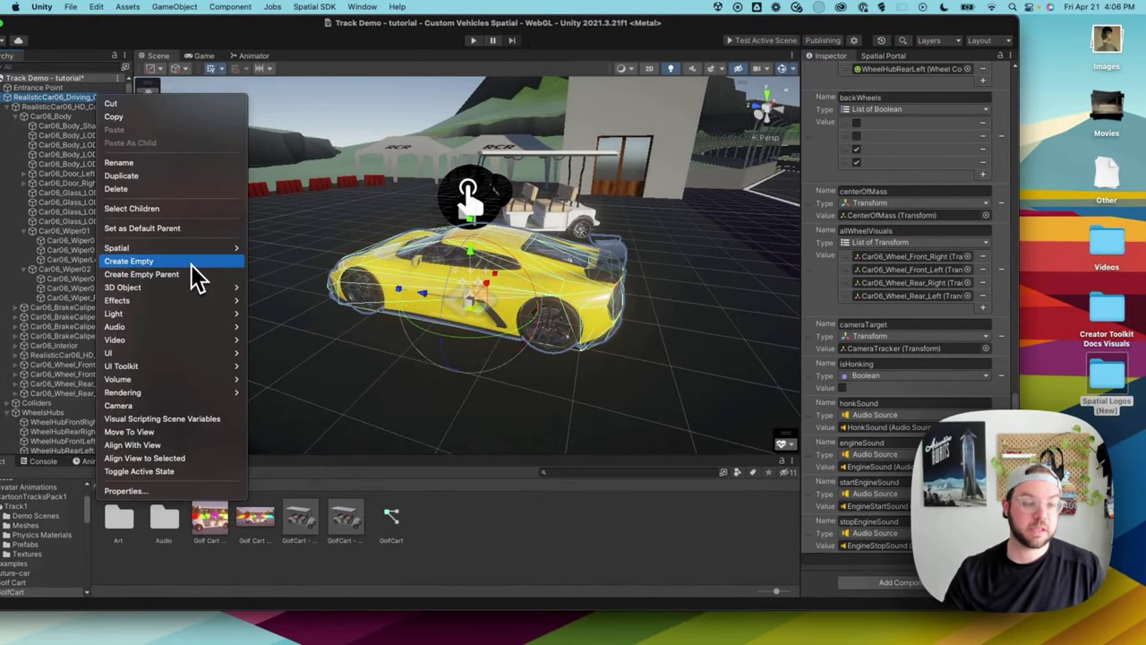
click(191, 262)
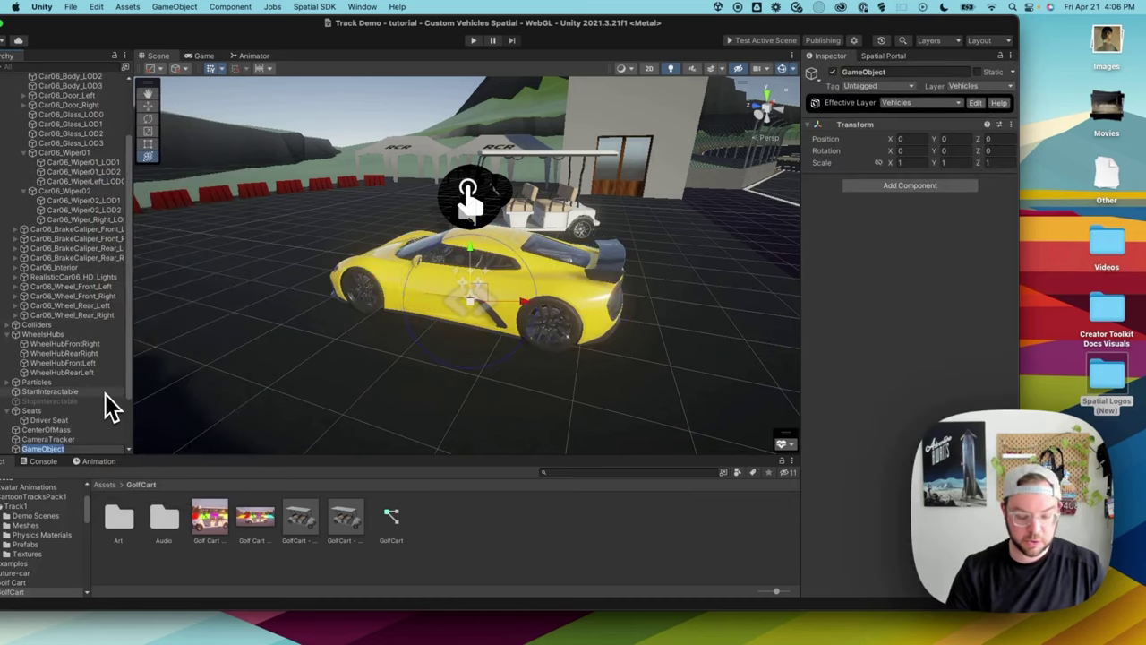
text(Sounds)
key(Return)
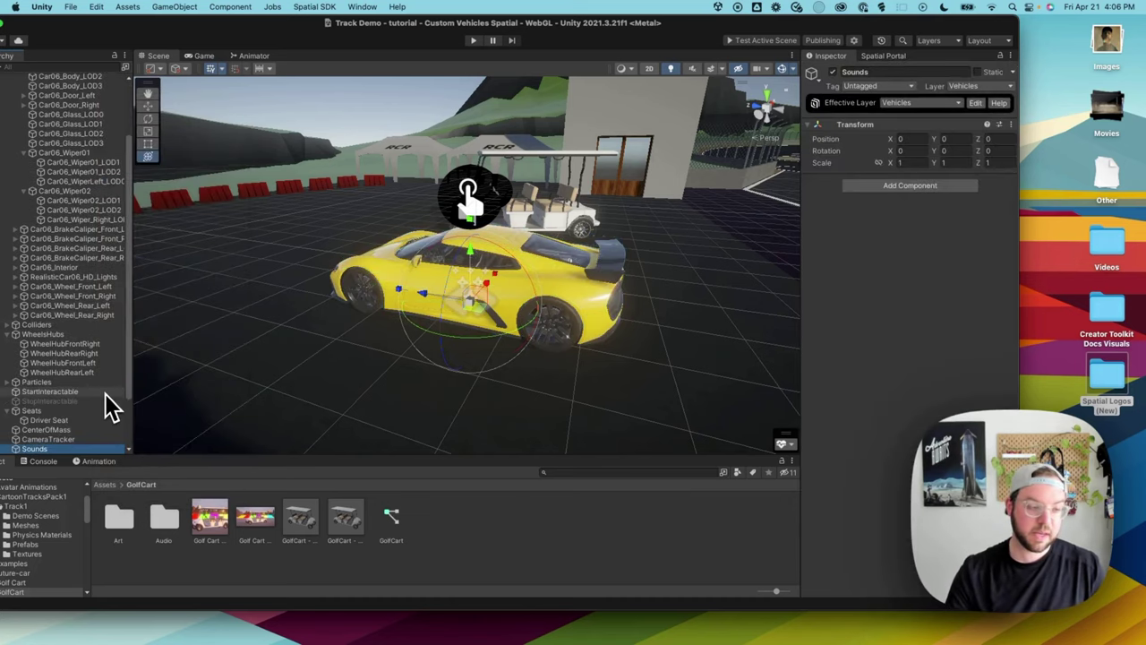
scroll(108, 407, down, 2)
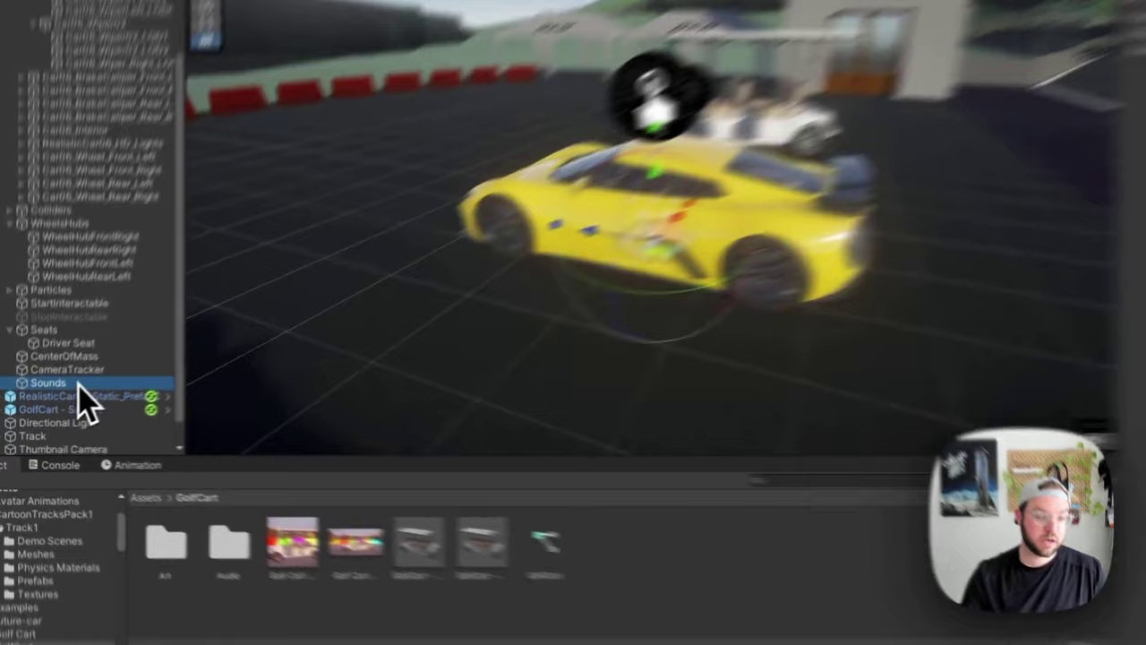
Create an empty child object under Sounds and name it Horn.
right_click(104, 404)
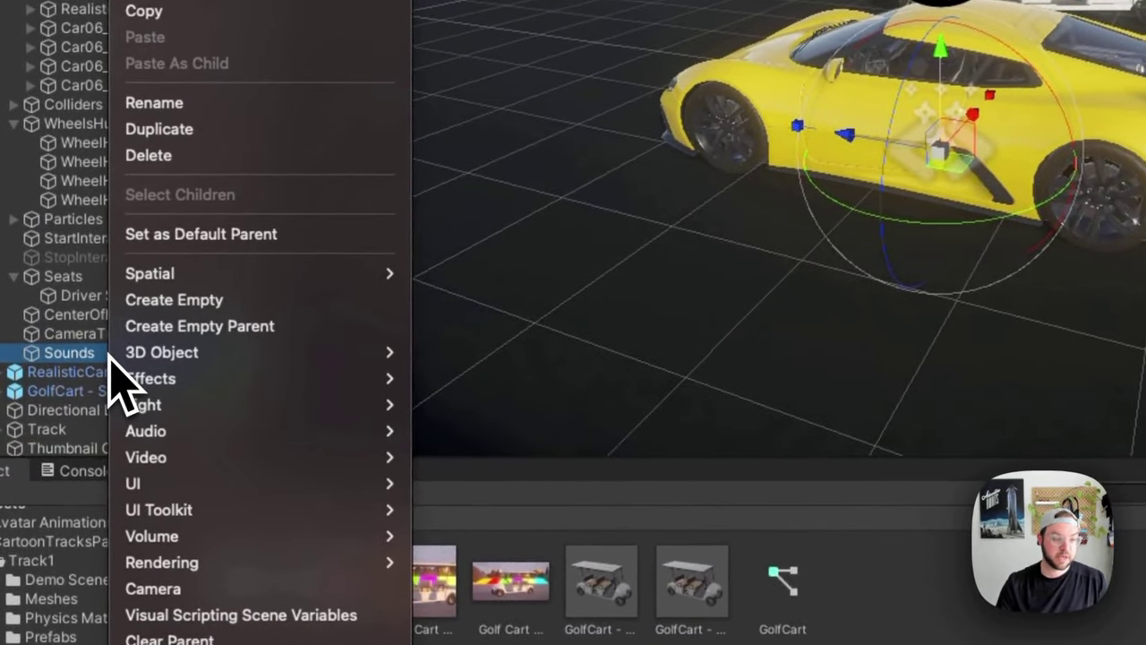
click(197, 302)
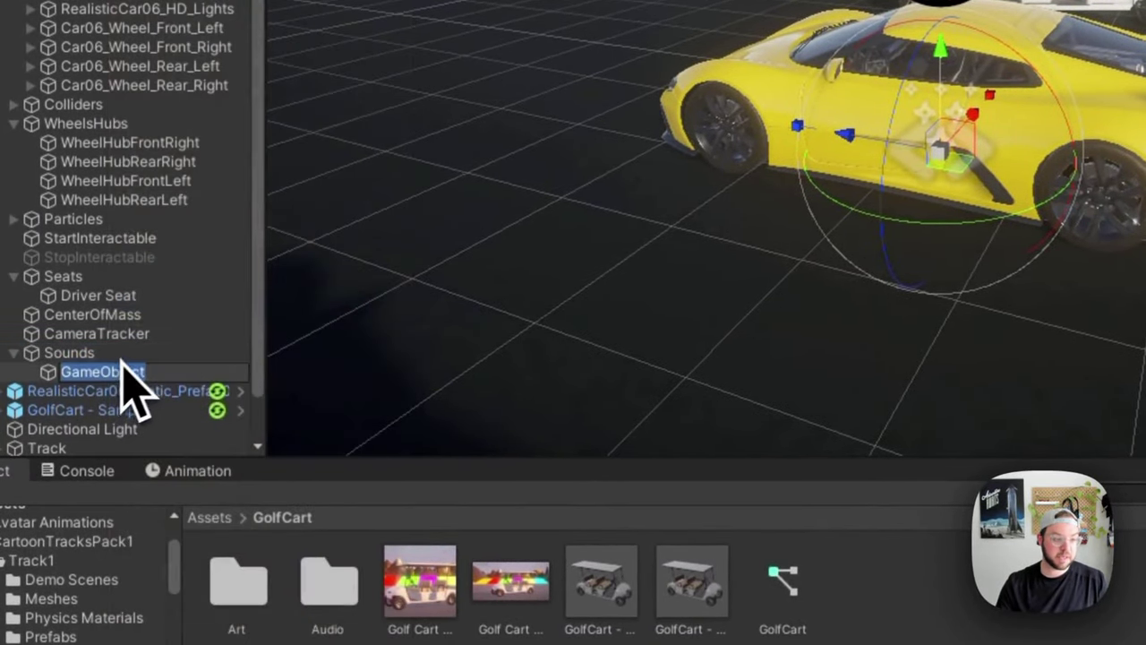
text(Horn)
key(Return)
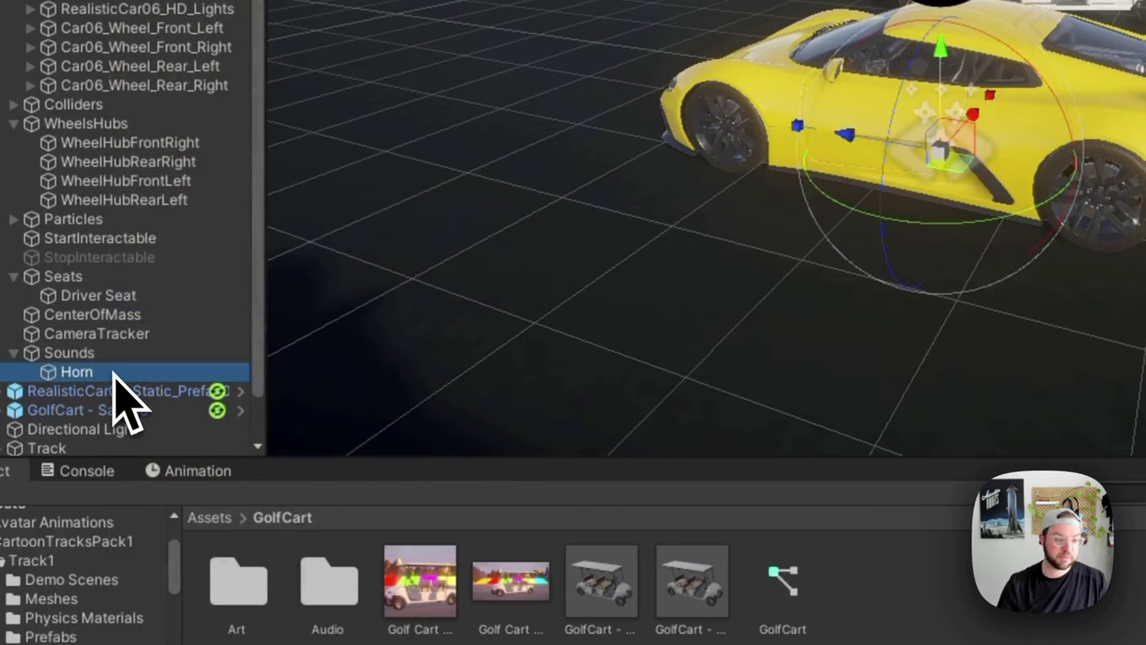
Add a second empty child object under Sounds and name it VehicleEngine.
right_click(114, 376)
click(102, 376)
right_click(92, 355)
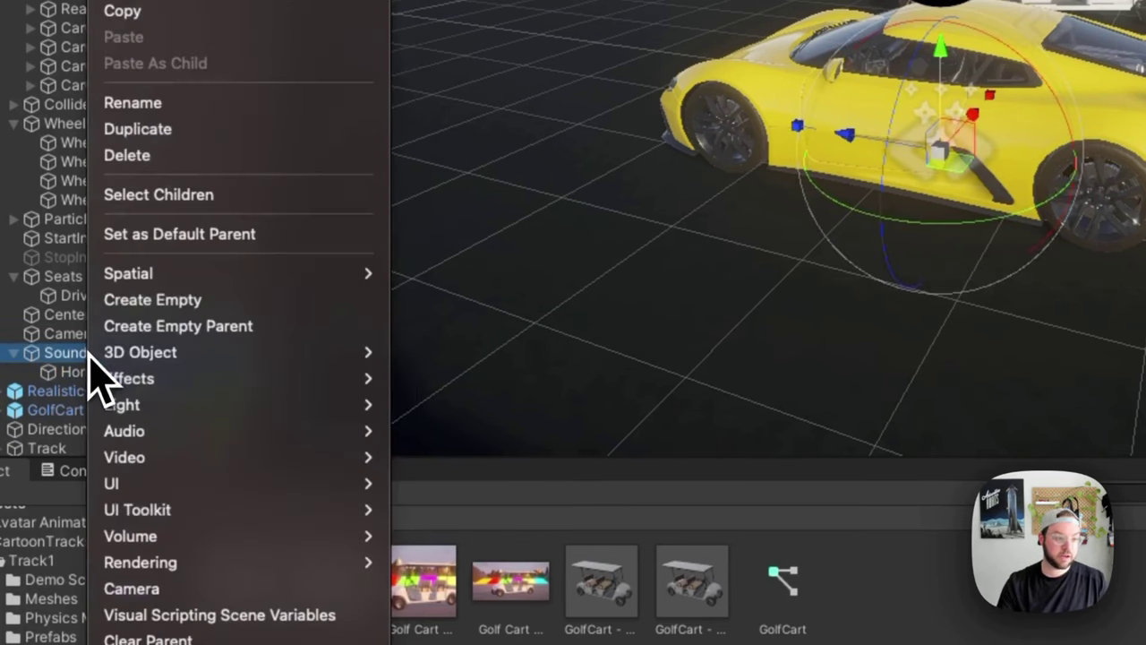
click(165, 305)
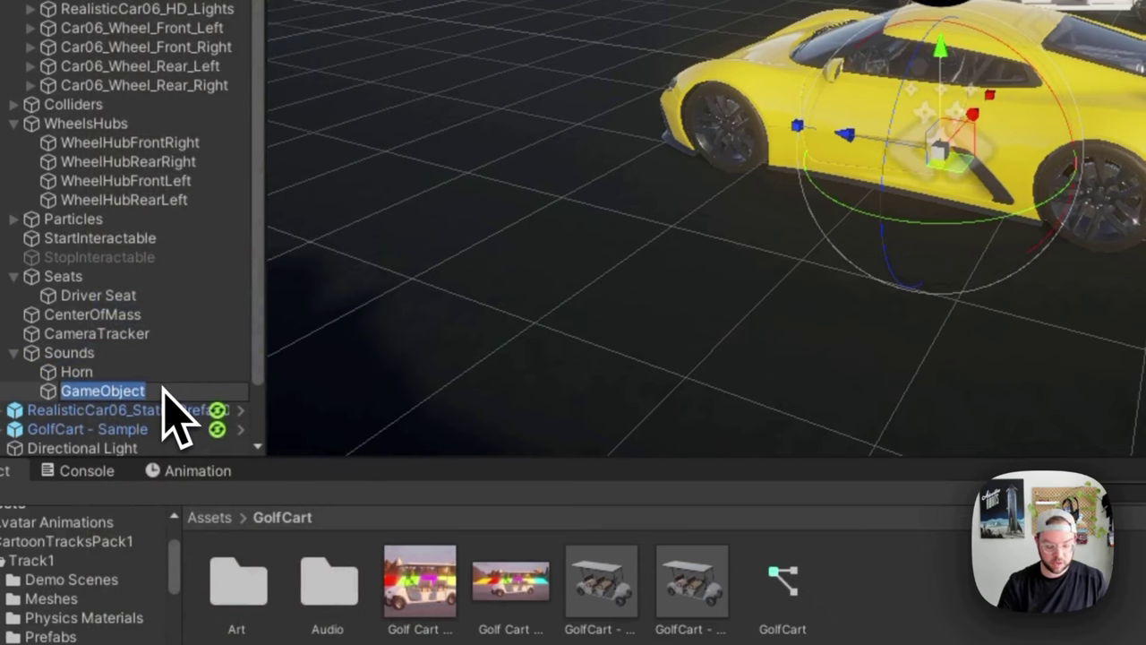
text(Vehicle)
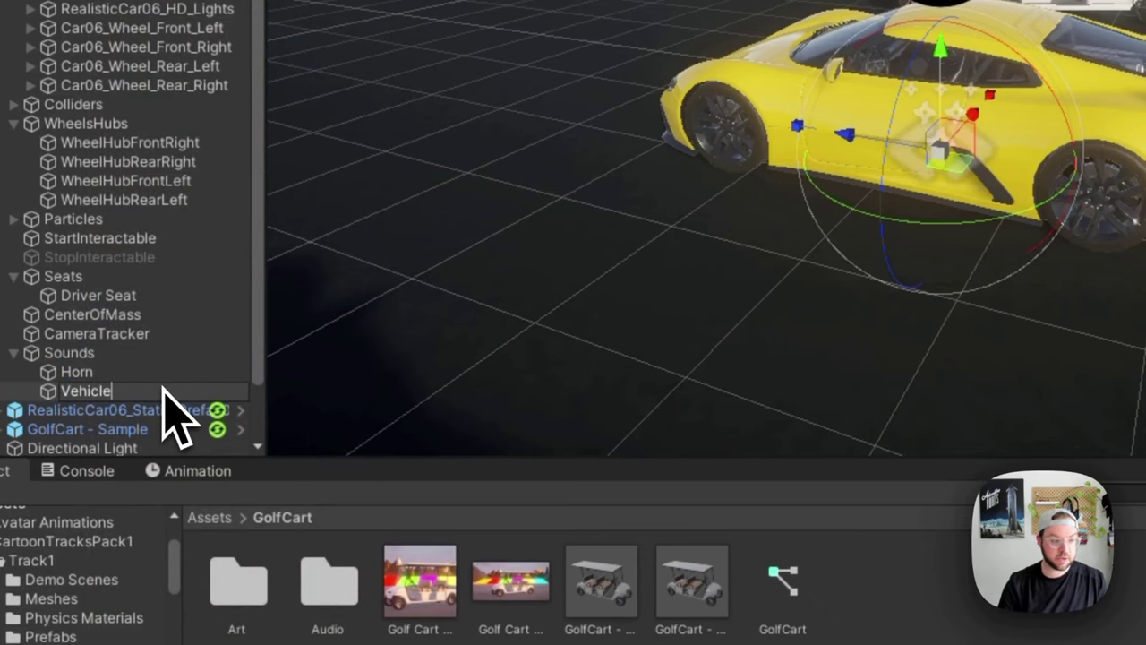
text(Engine)
key(Return)
Add a third empty child object under Sounds and name it EngineStart.
right_click(164, 394)
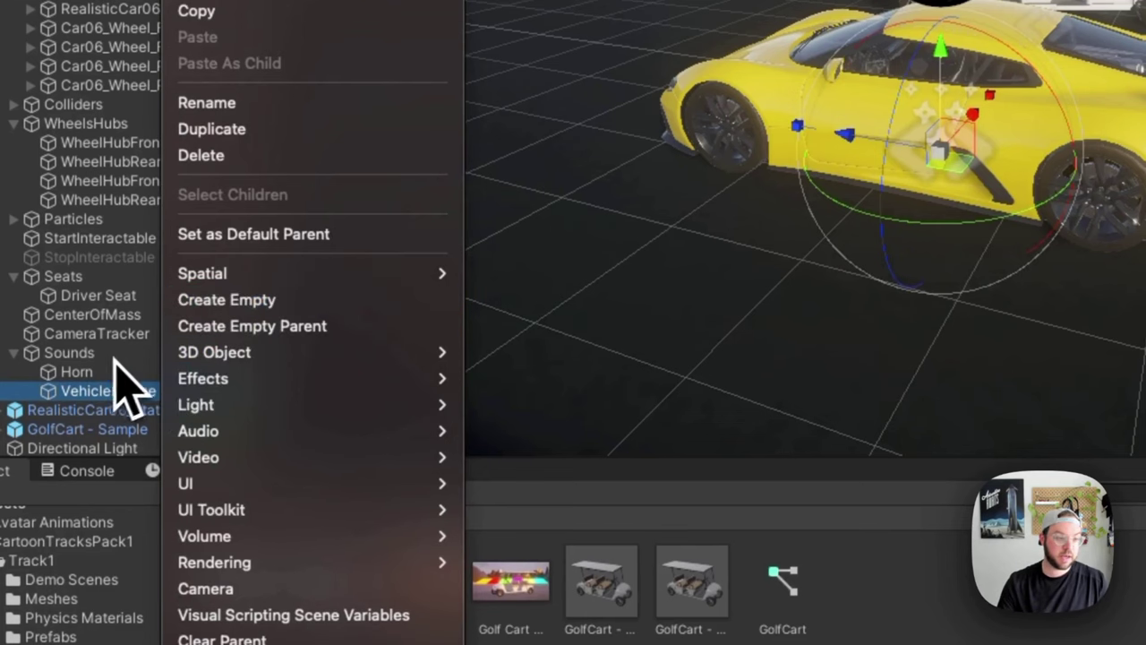
click(41, 360)
click(106, 358)
right_click(106, 358)
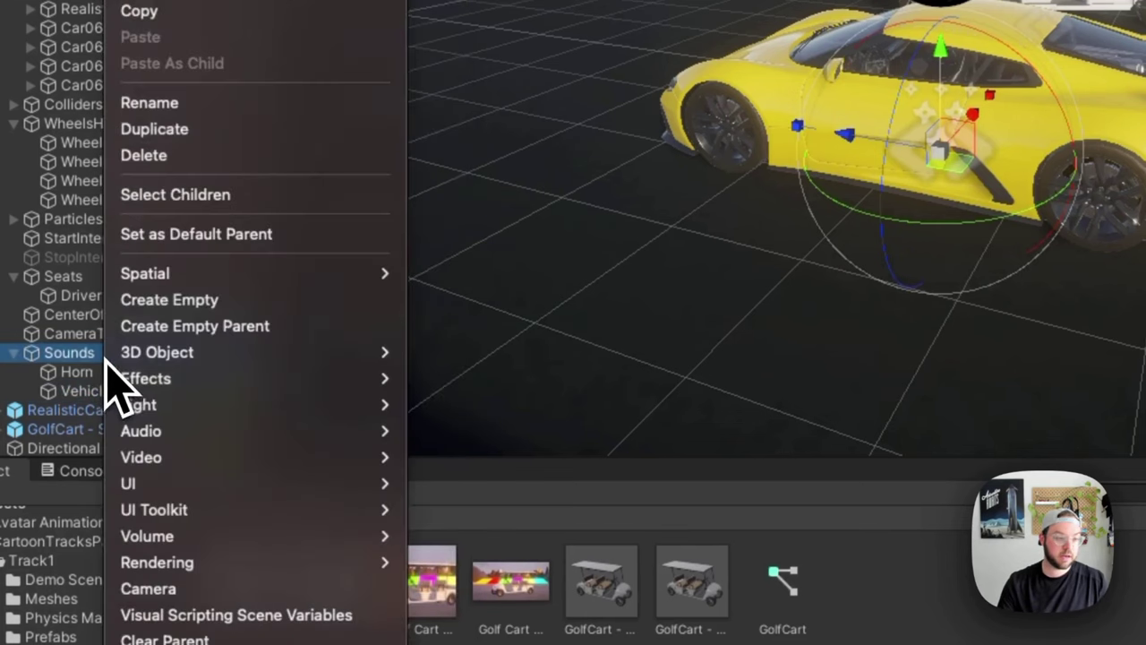
click(161, 307)
text(Engine)
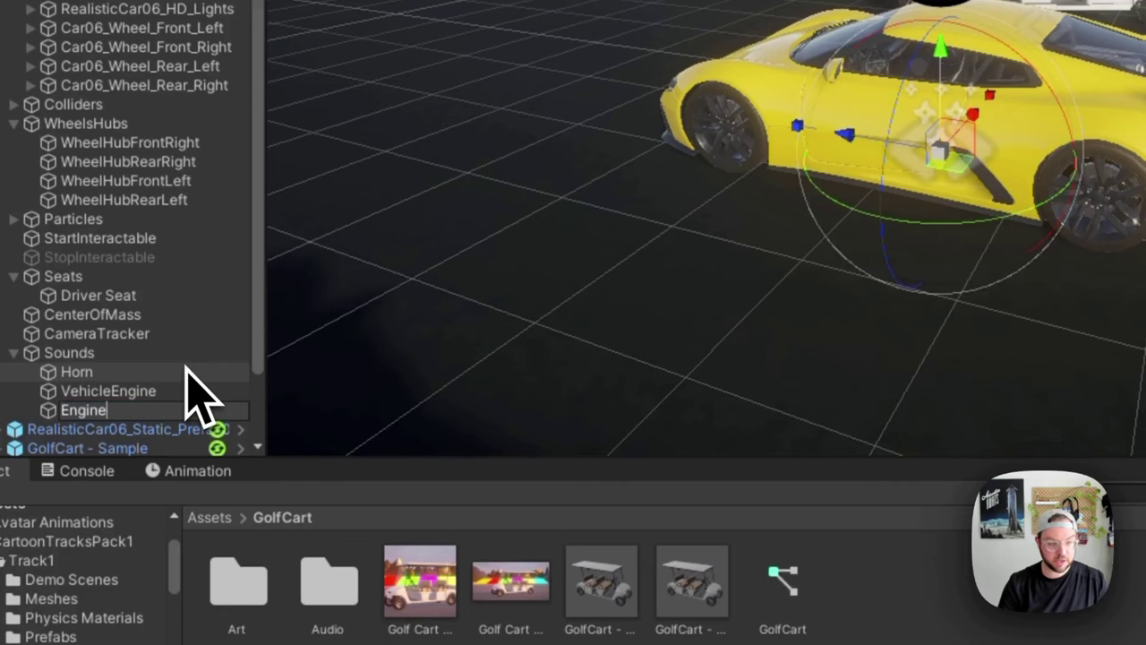
text(Start)
key(Return)
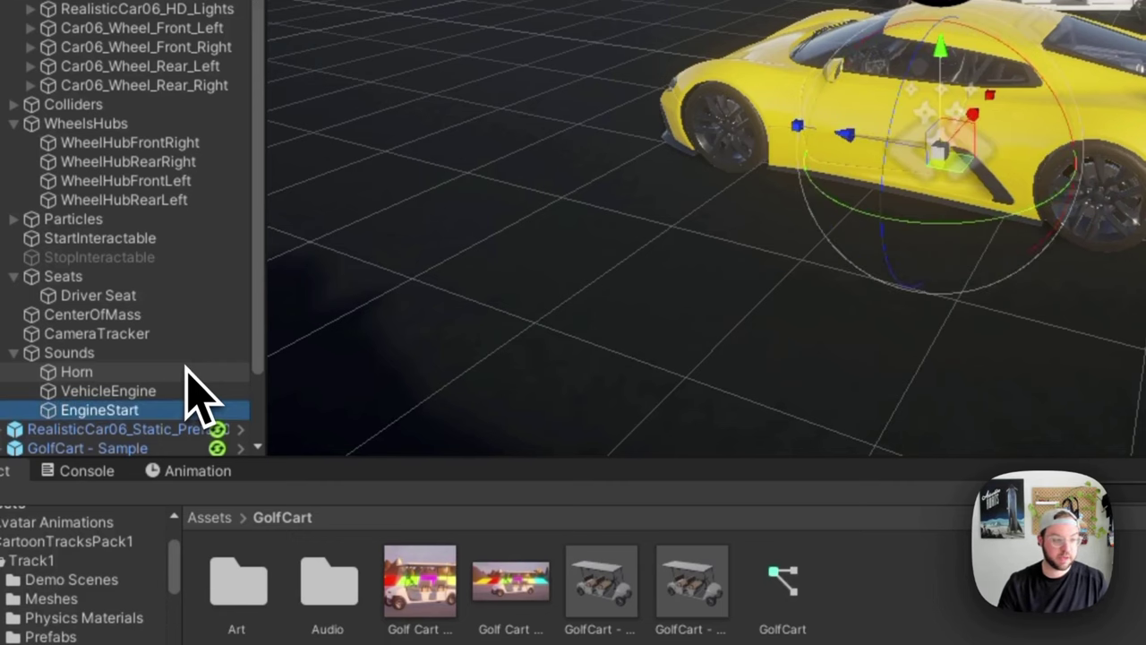
Add a fourth empty child object under Sounds and name it EngineStop.
right_click(183, 357)
click(256, 302)
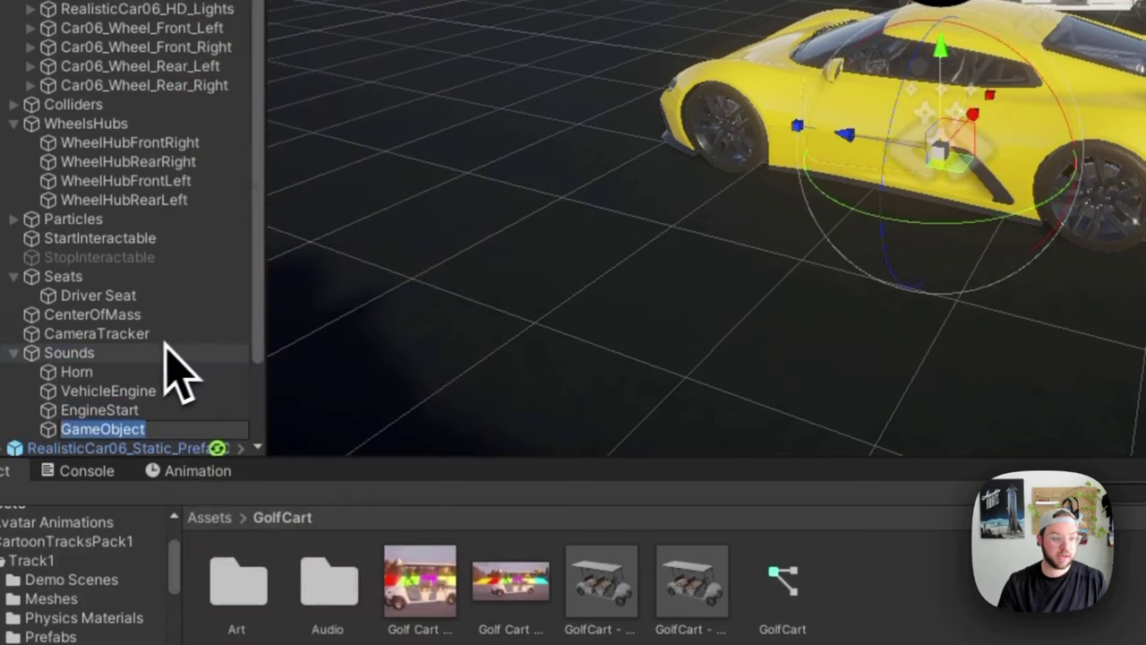
text(E)
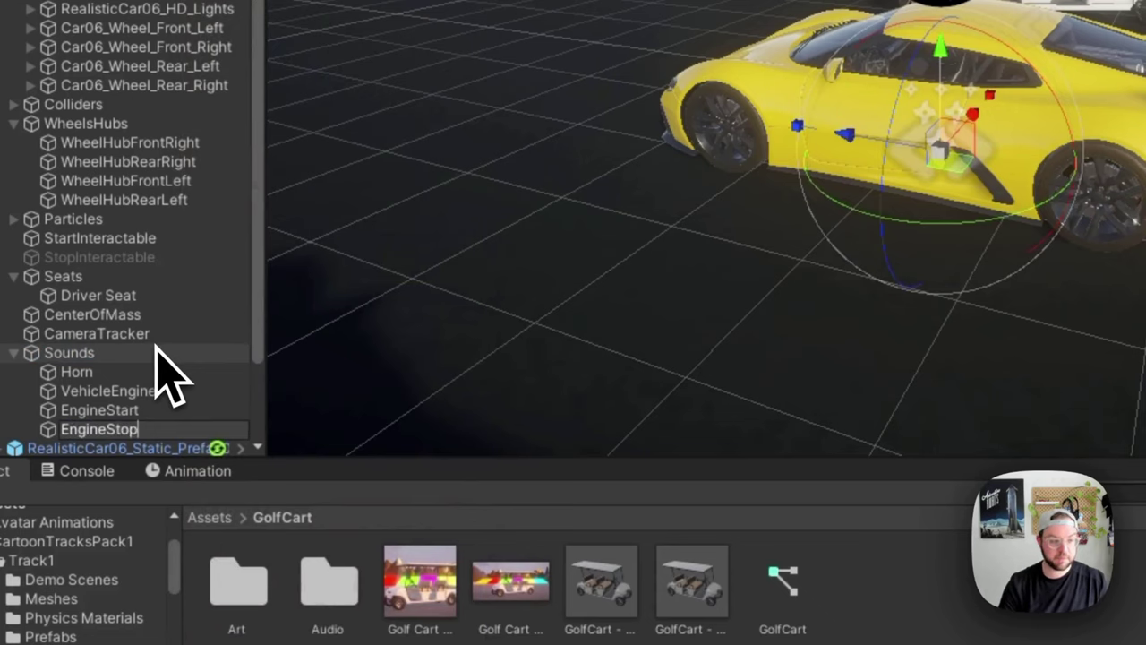
text(ngineStop)
key(Return)
Add an Audio Source component to Horn, and to VehicleEngine, EngineStart and EngineStop together.
click(134, 372)
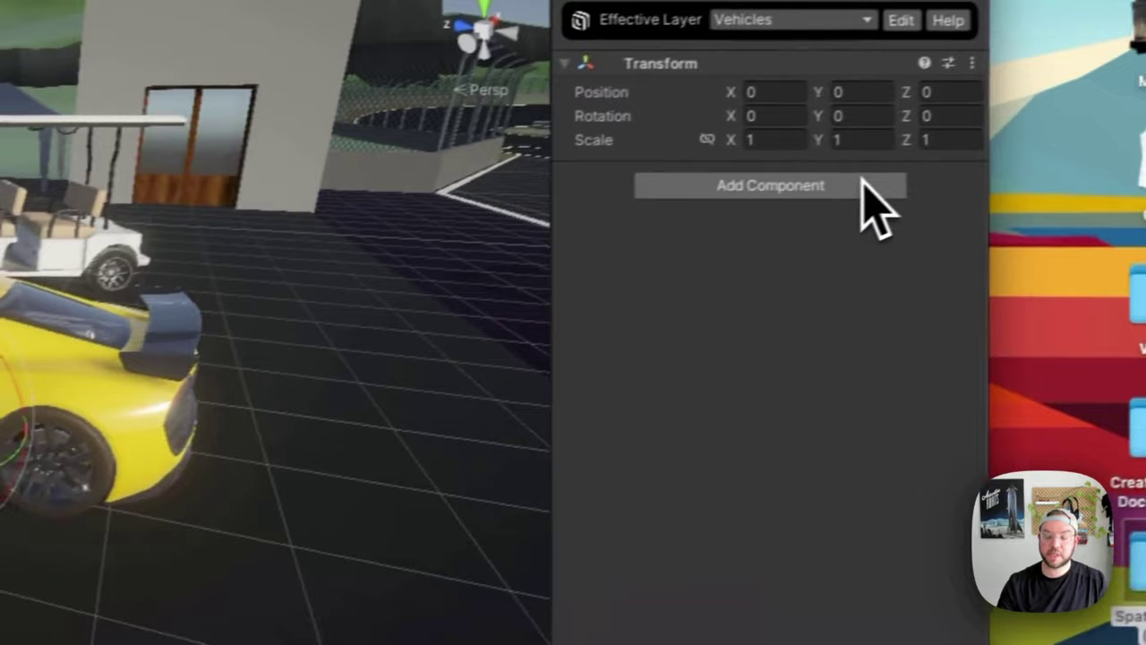
click(864, 199)
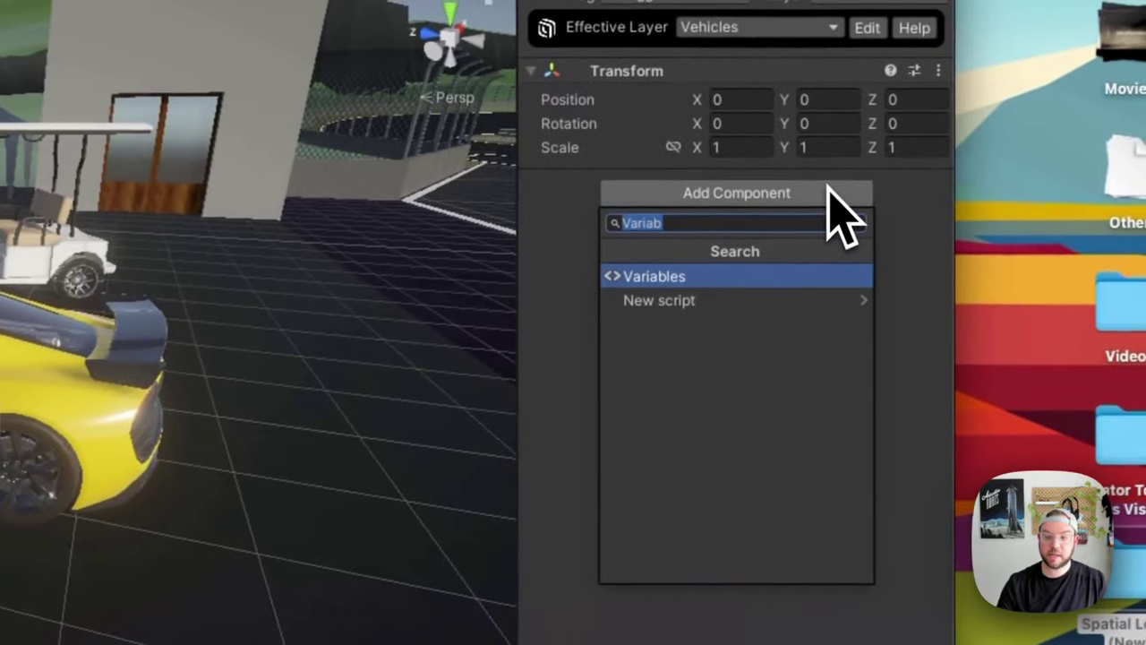
text(audi)
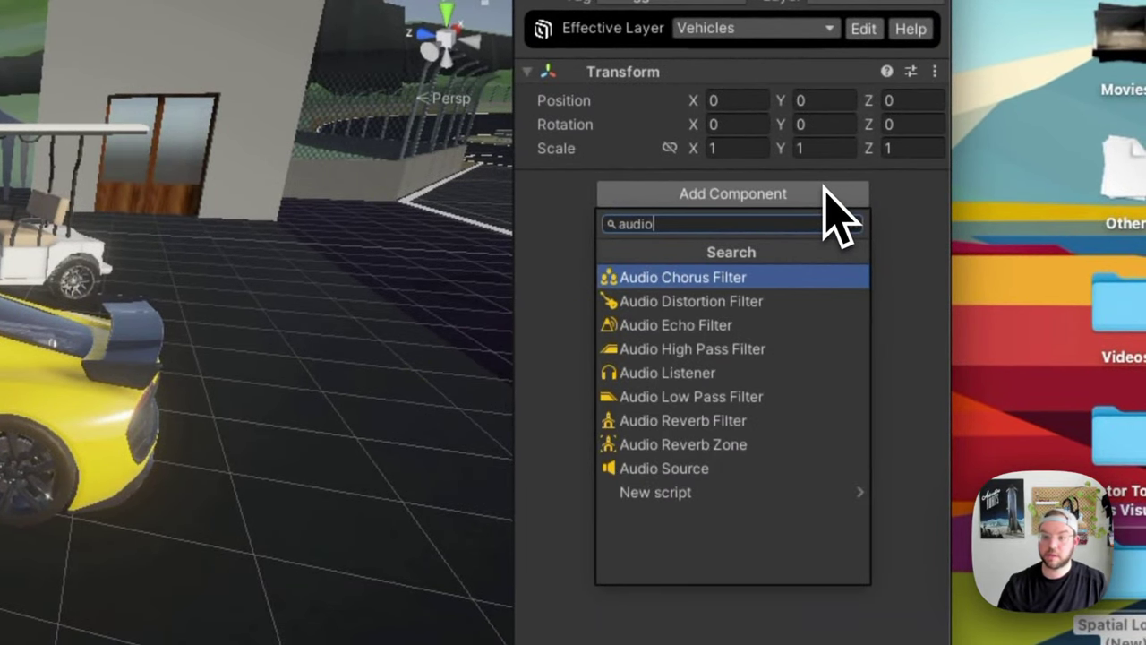
text(o)
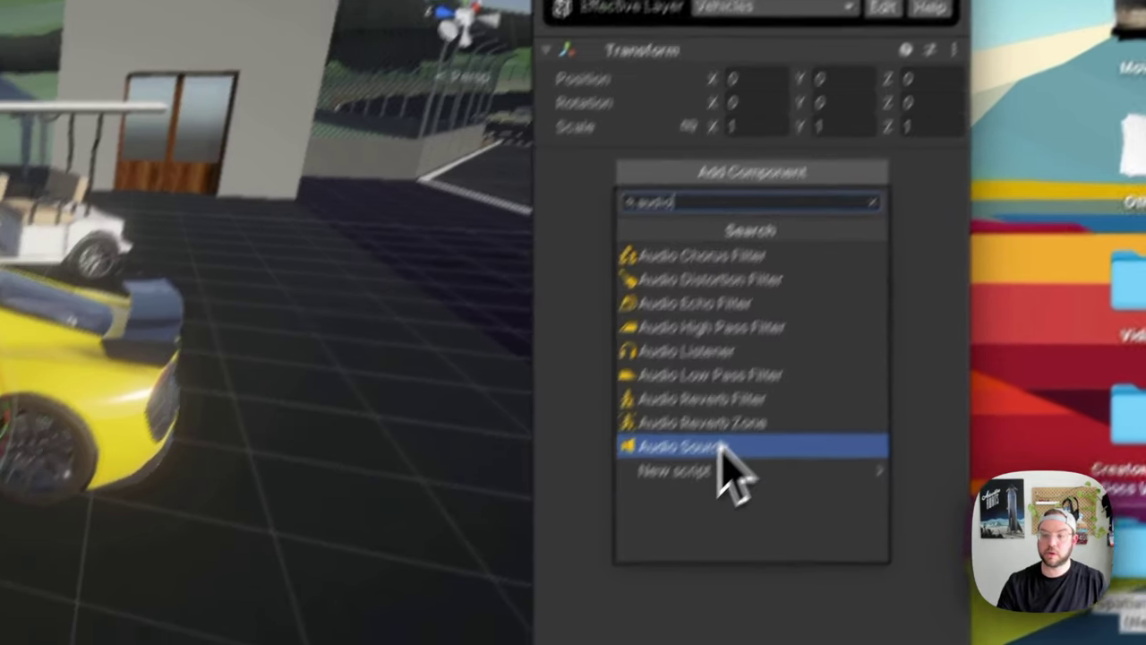
click(707, 468)
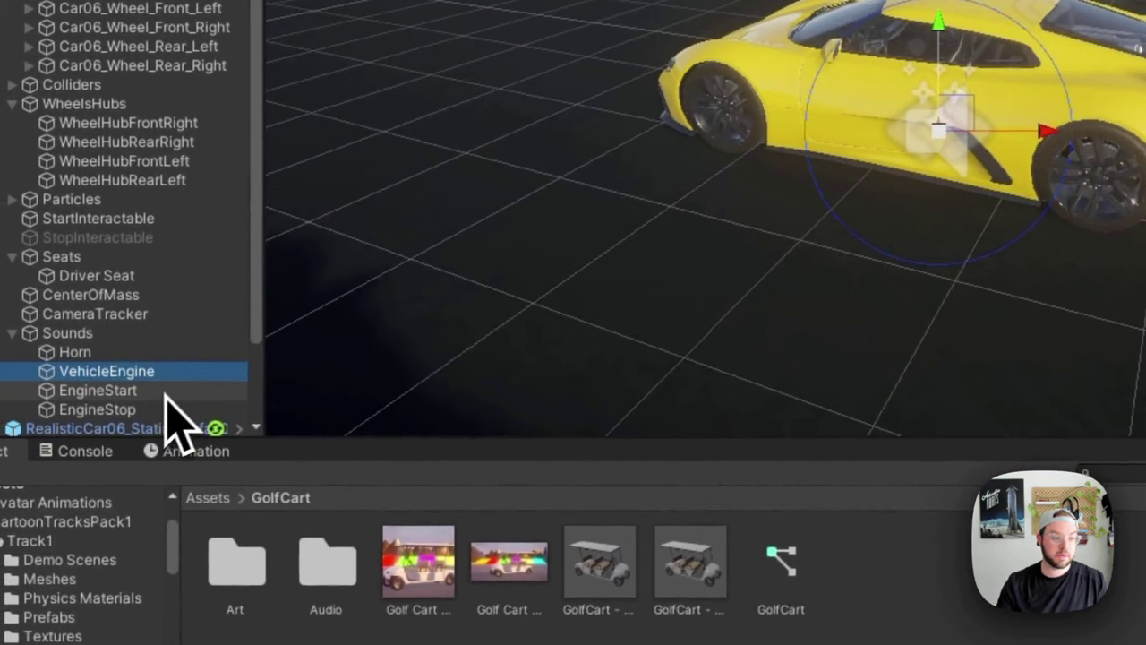
shift+click(153, 410)
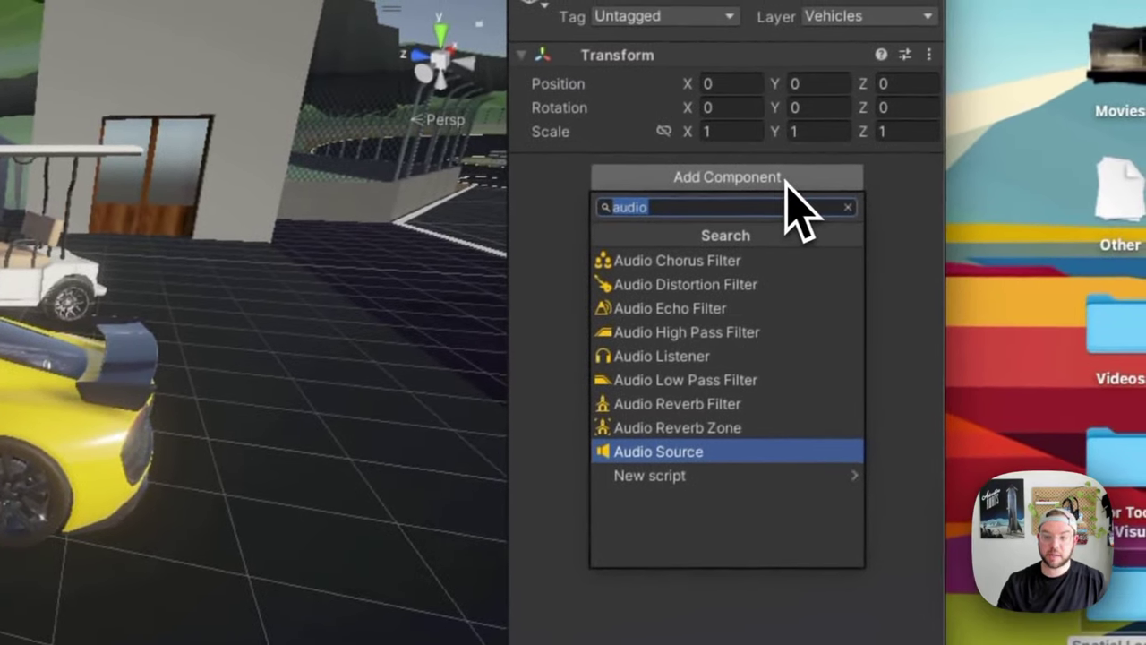
click(702, 451)
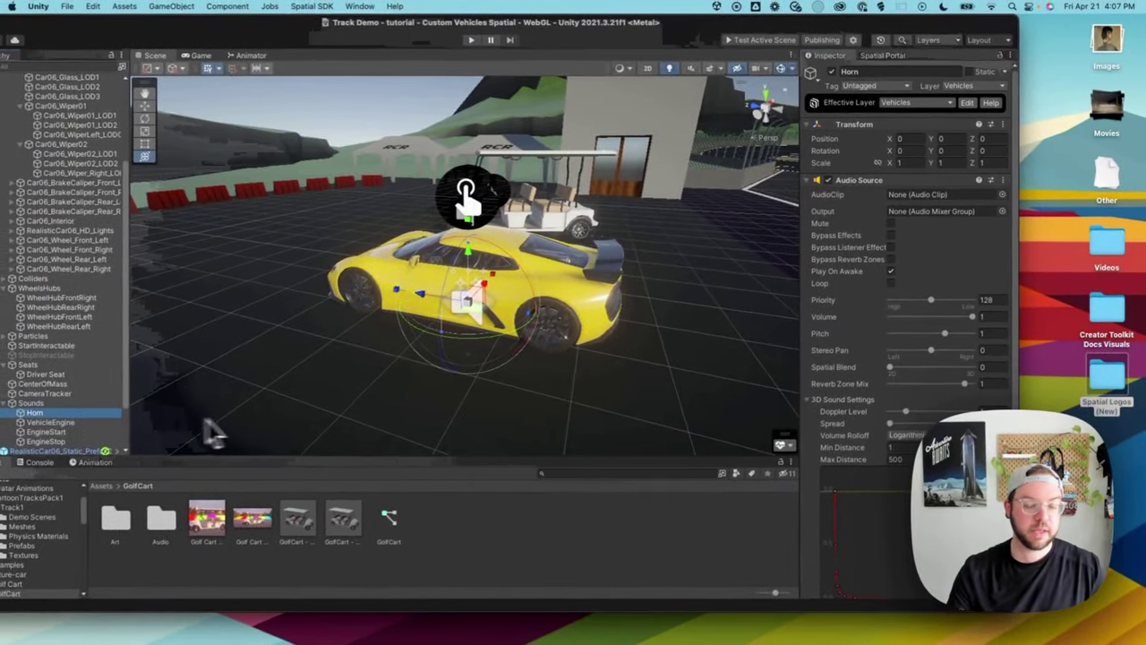
Search the project assets for horn and honk sounds and assign the car-honk clip to Horn's Audio Source.
click(575, 471)
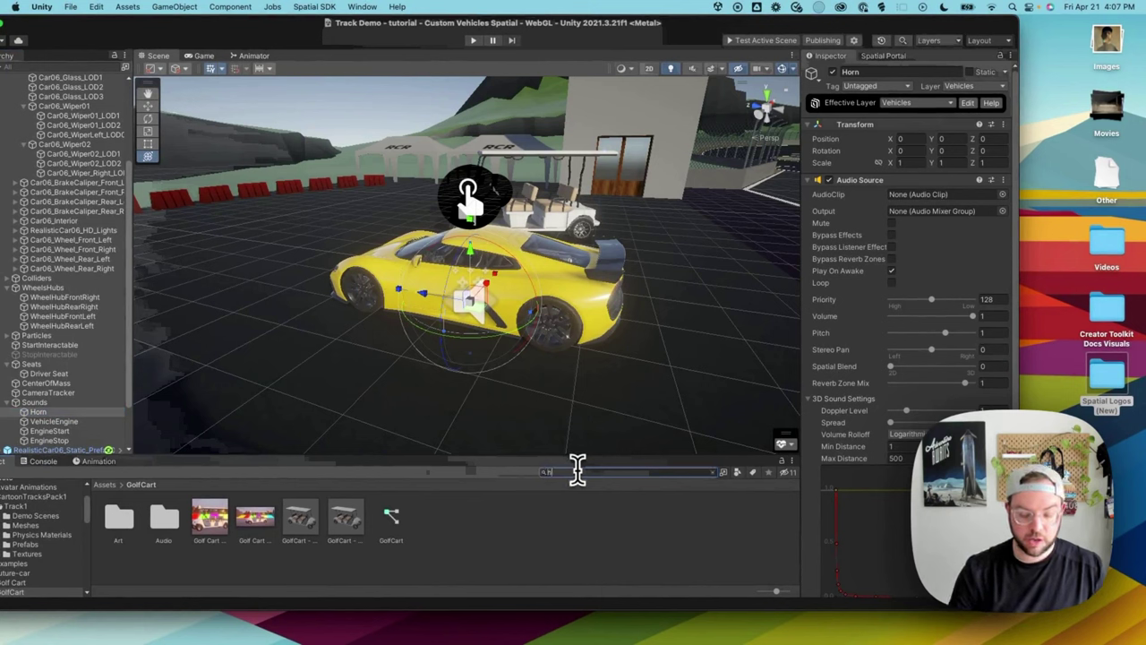
text(horn)
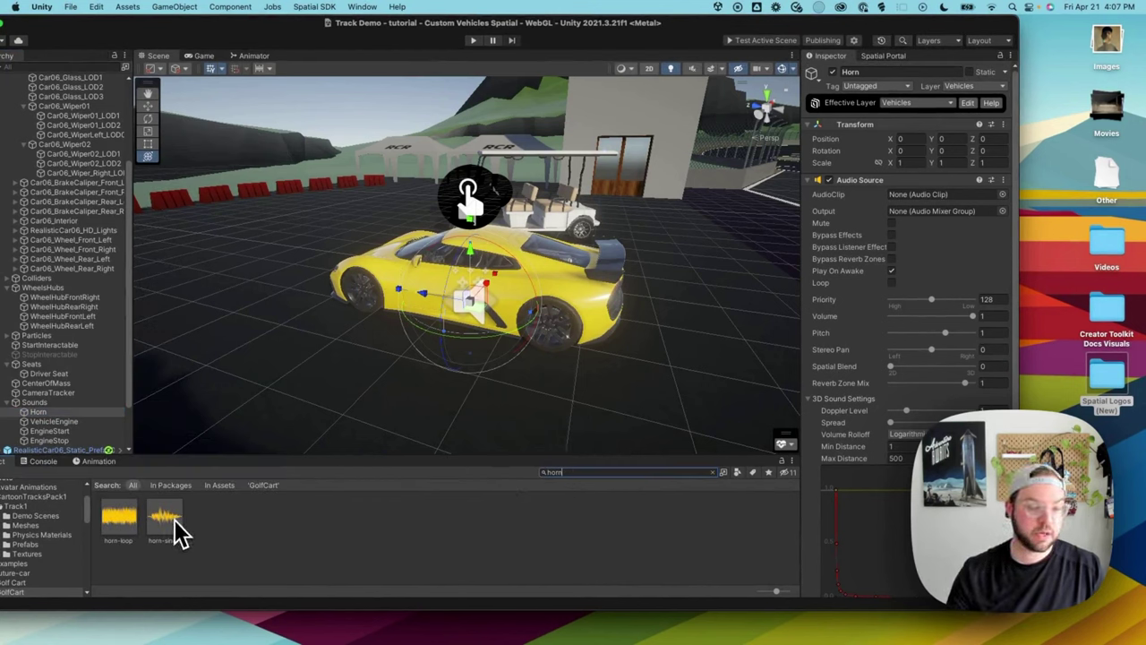
drag(166, 533, 553, 477)
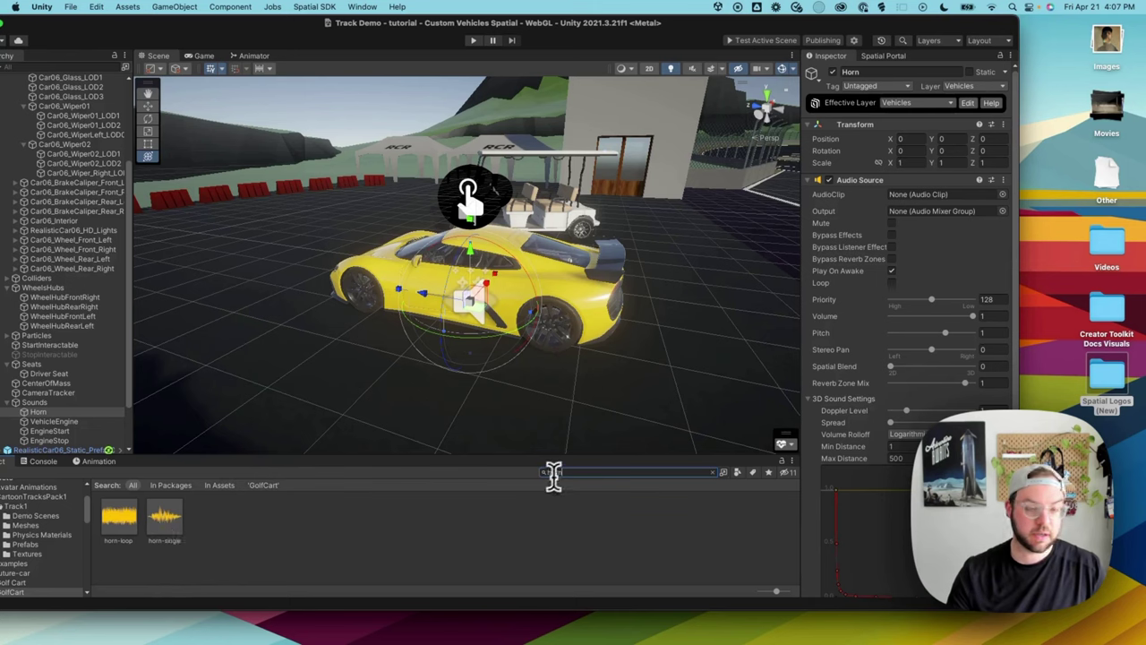
text(honk)
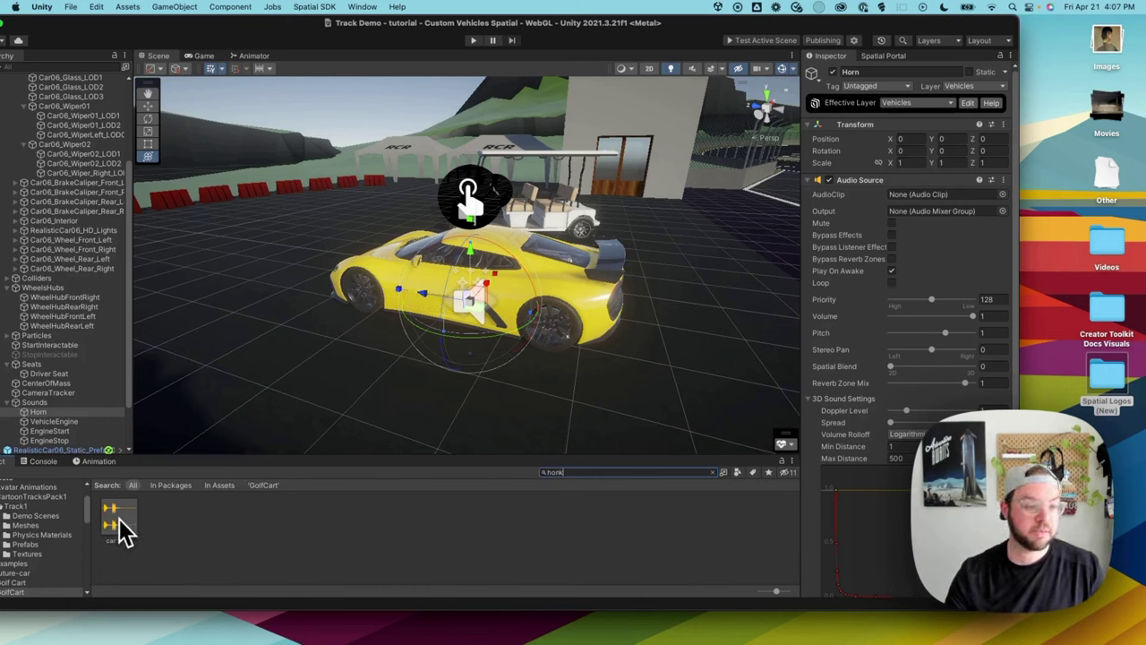
drag(120, 528, 932, 197)
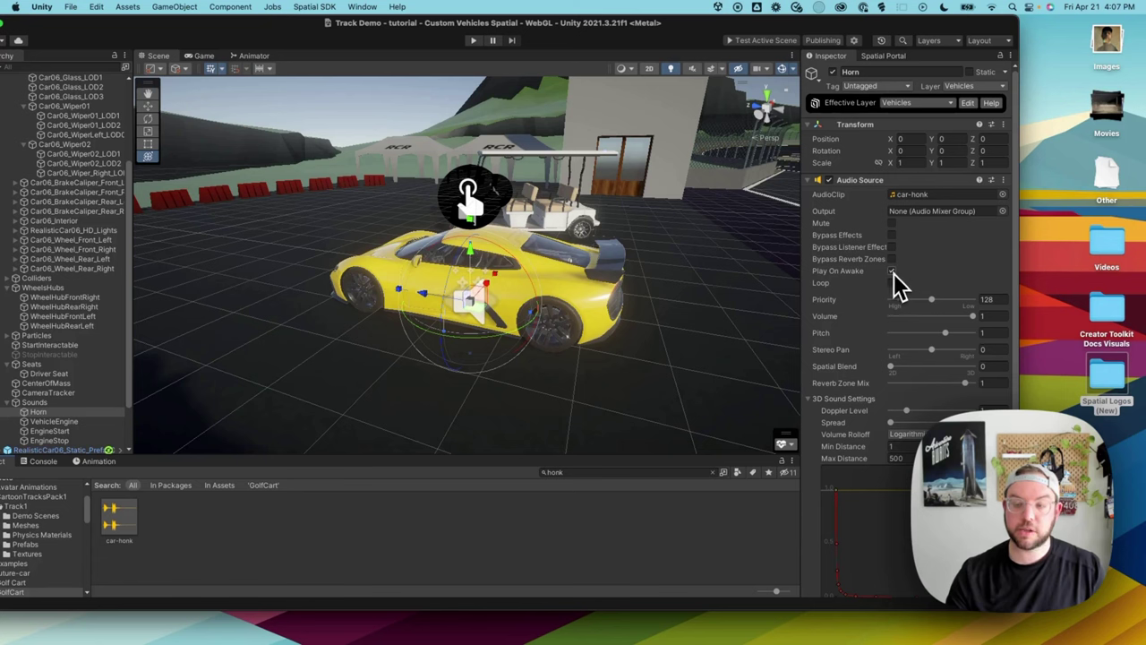
Search the project for engine sounds, assign the car-engine clip to VehicleEngine's Audio Source and disable its Play On Awake option.
click(89, 424)
click(575, 472)
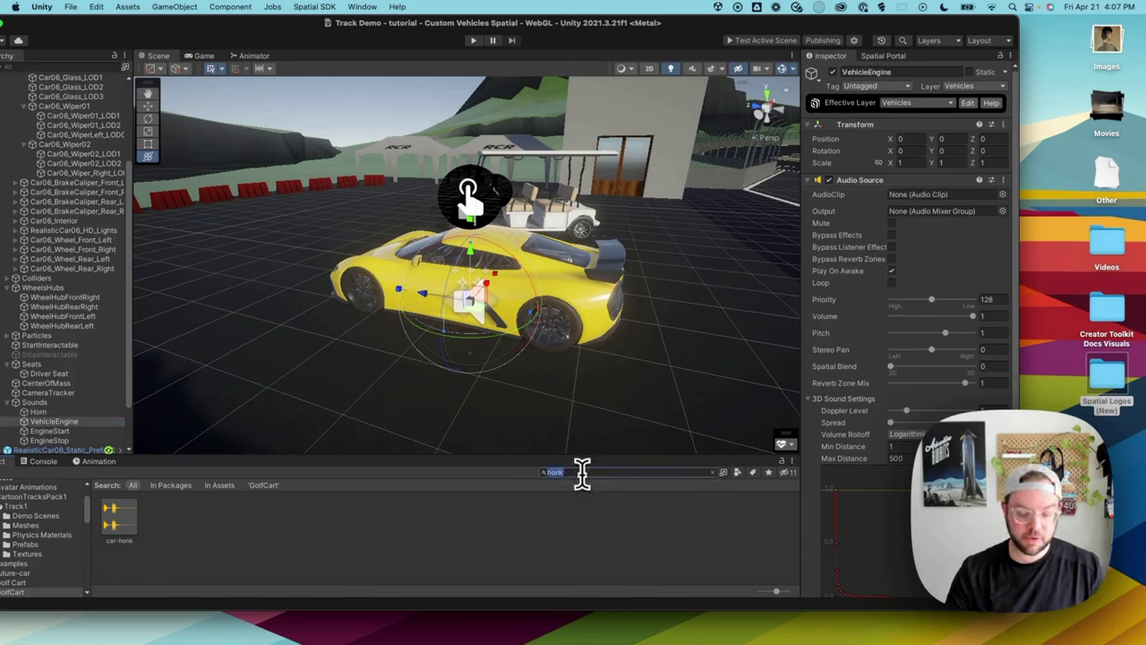
text(engine)
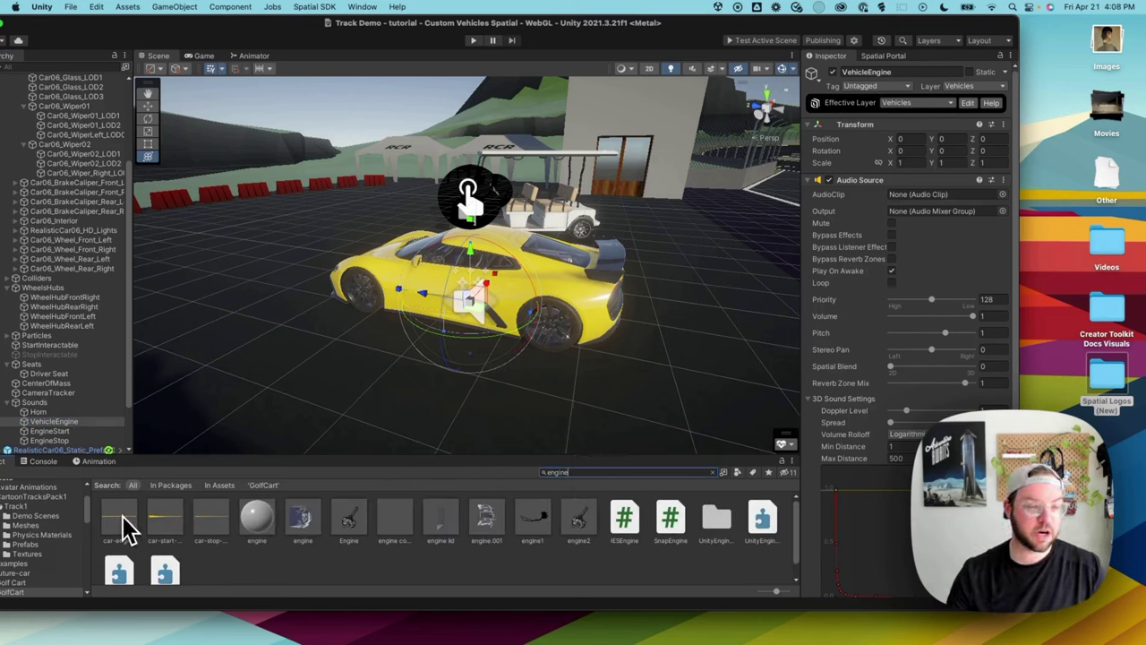
drag(125, 528, 938, 210)
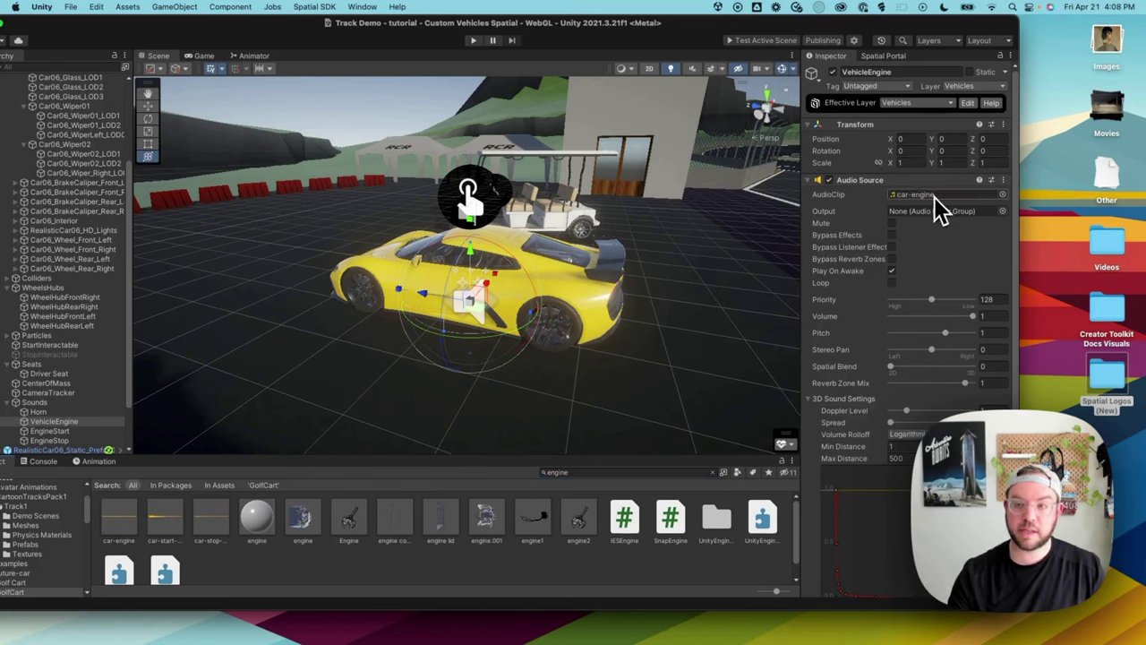
click(892, 270)
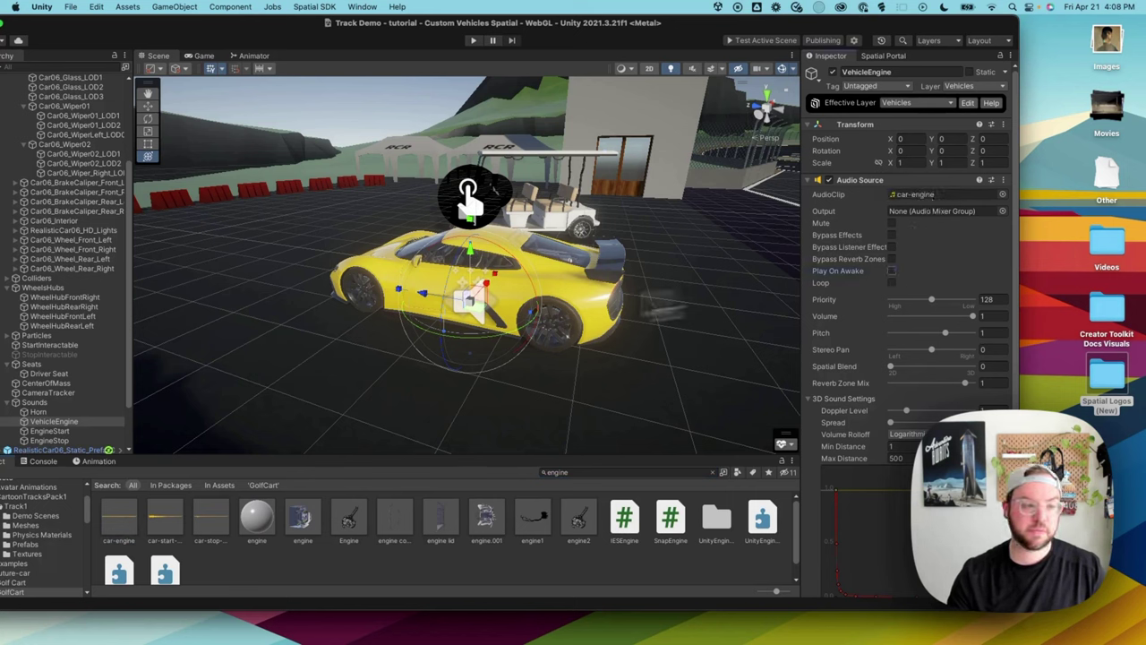
Assign the car-start-engine clip to EngineStart's Audio Source and disable its Play On Awake option.
click(49, 431)
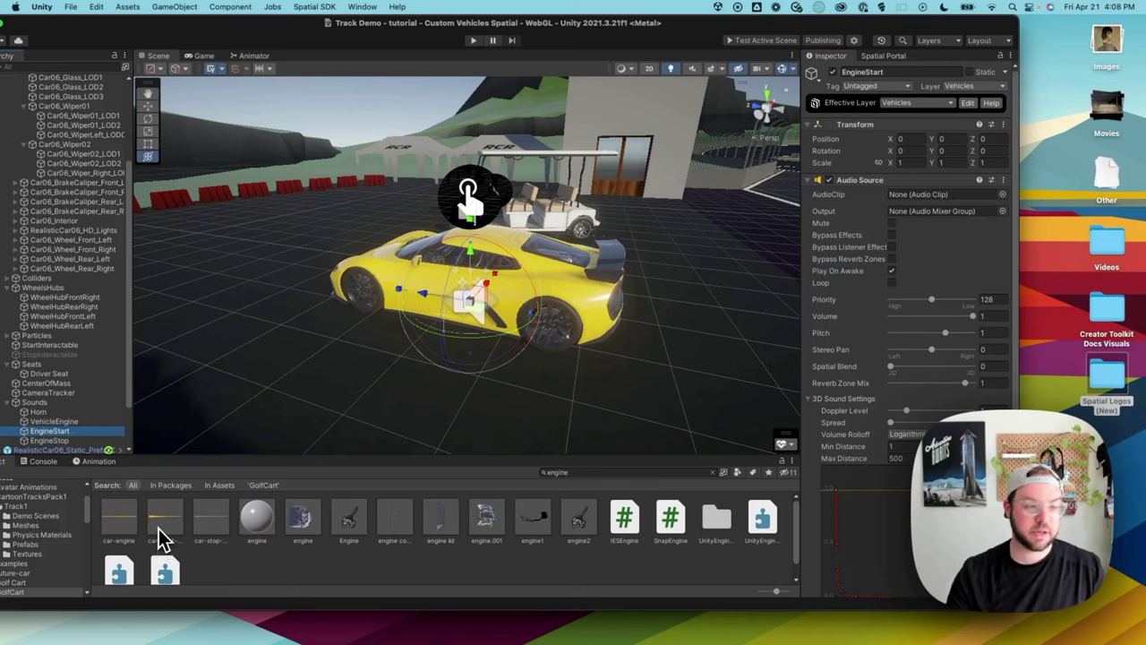
drag(162, 537, 959, 205)
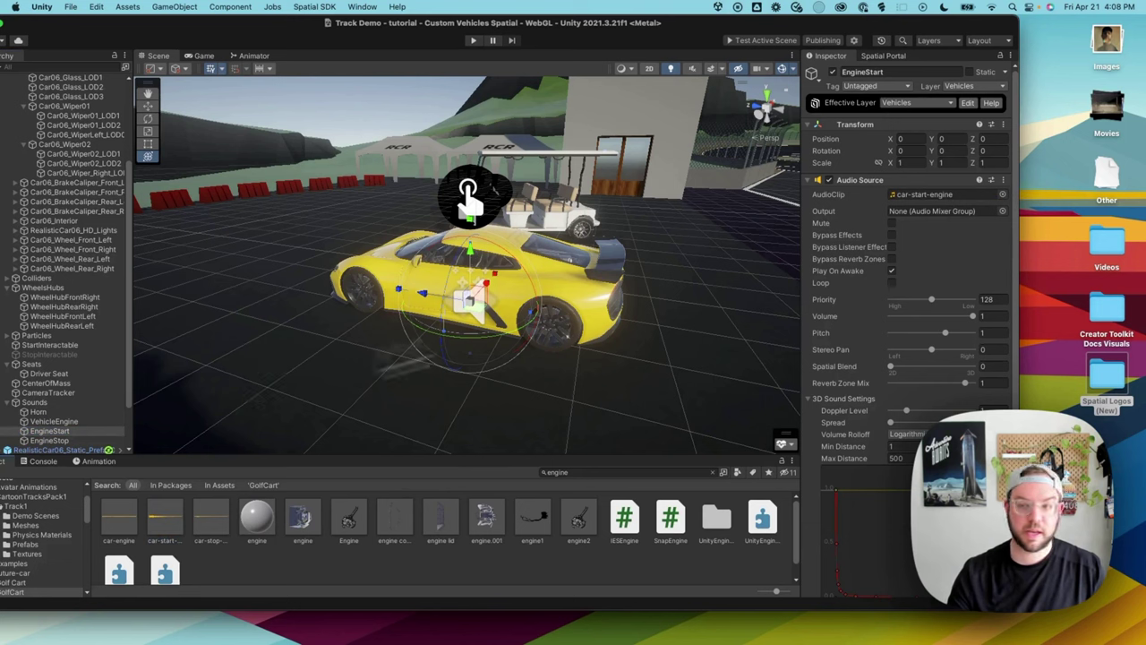
click(892, 271)
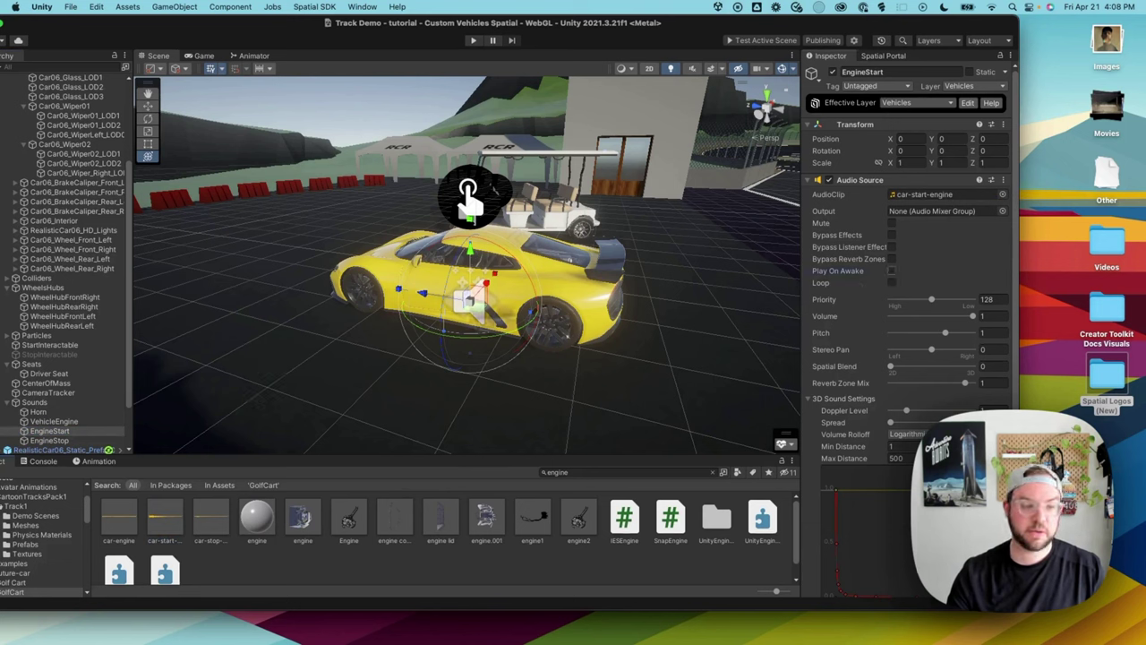
Assign the car-stop-engine clip to EngineStop's Audio Source and disable its Play On Awake option.
click(94, 440)
drag(198, 517, 933, 200)
click(892, 270)
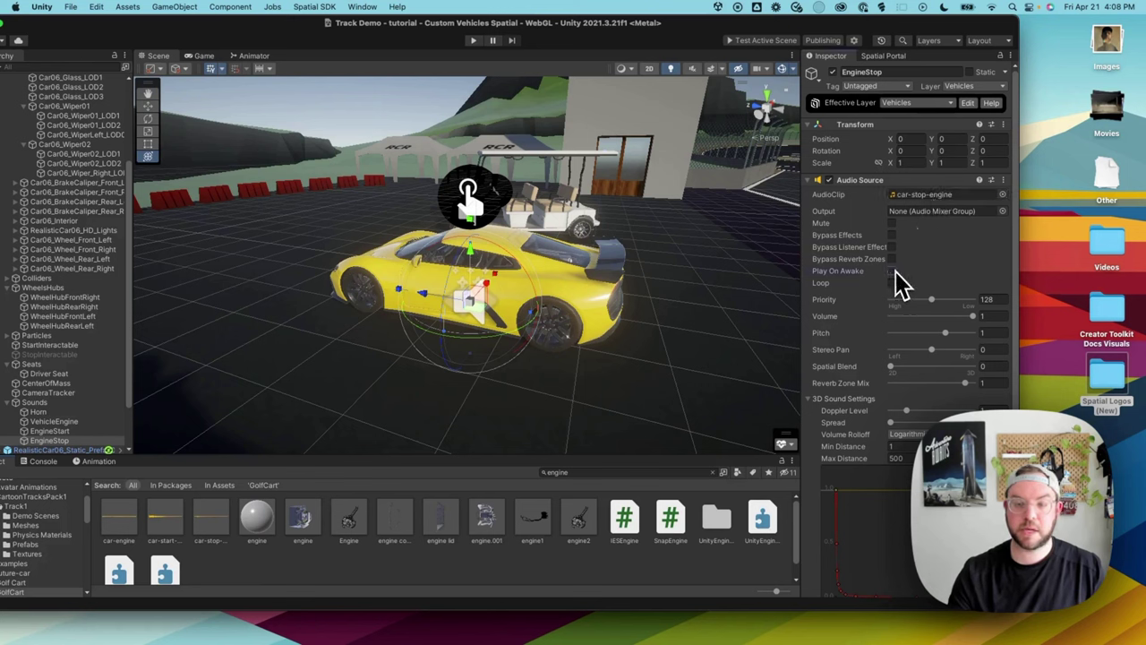
scroll(96, 244, up, 5)
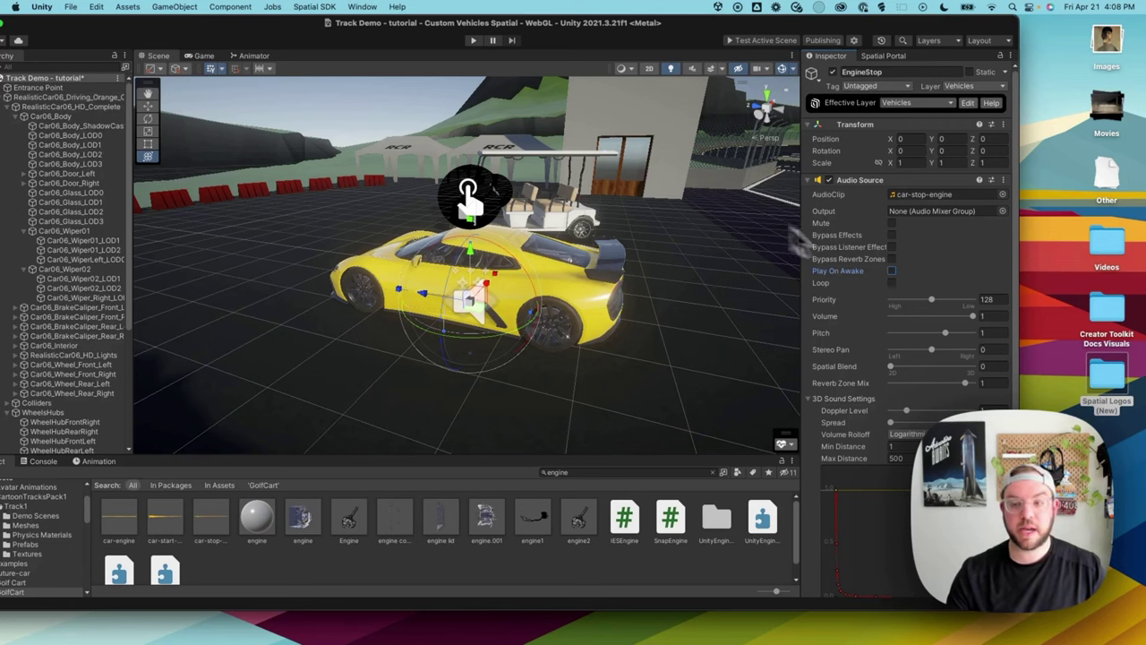
scroll(875, 269, down, 3)
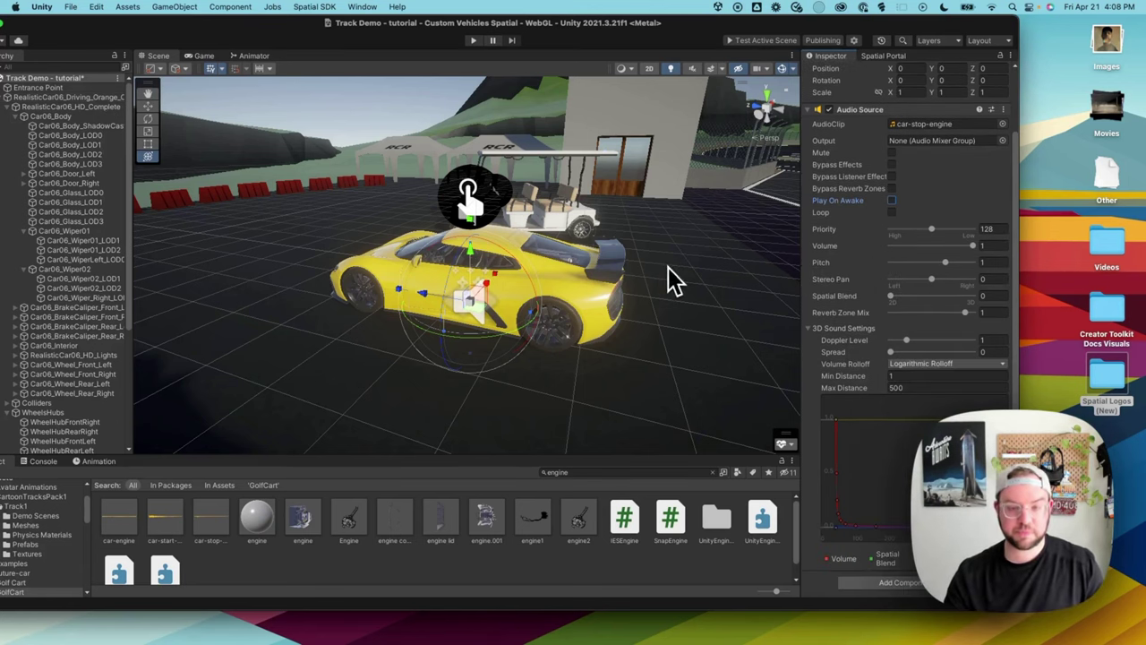
alt+drag(667, 267, 590, 270)
scroll(103, 387, down, 5)
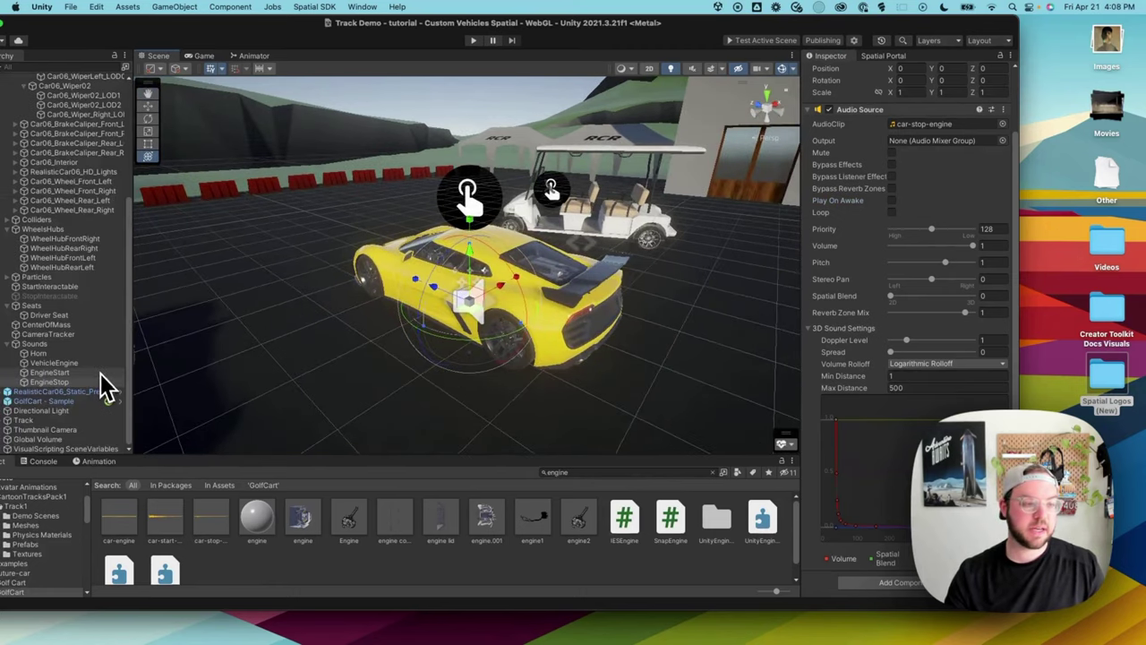
Set Spatial Blend to 1 and Max Distance to 15 on the Horn, VehicleEngine, EngineStart and EngineStop audio sources together.
shift+click(56, 355)
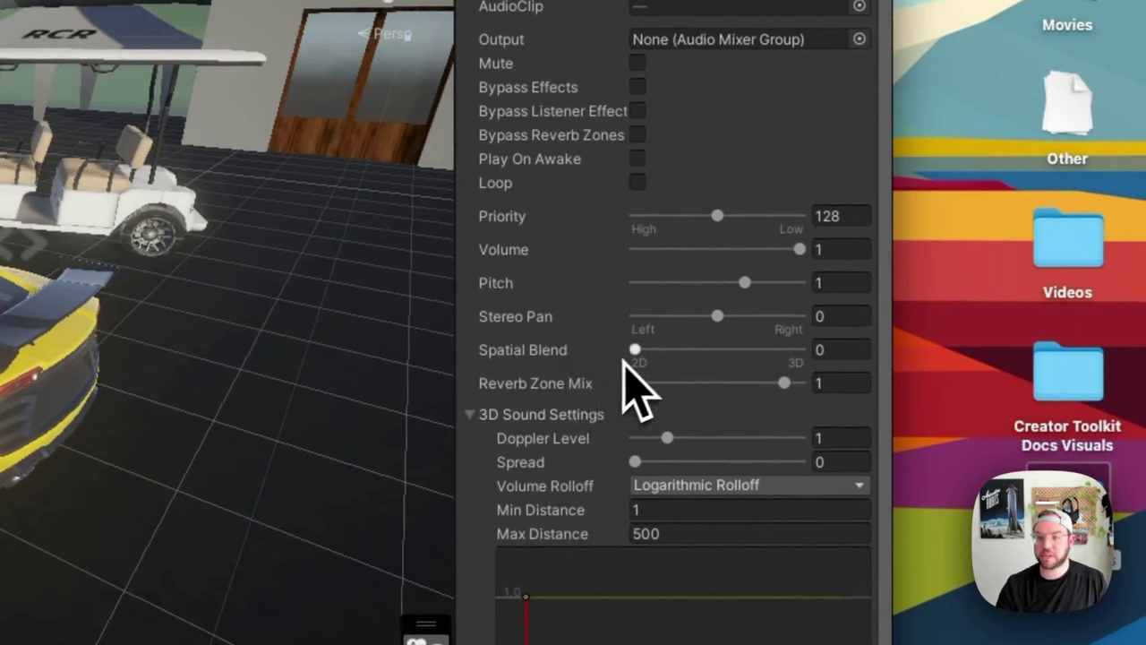
drag(636, 349, 830, 351)
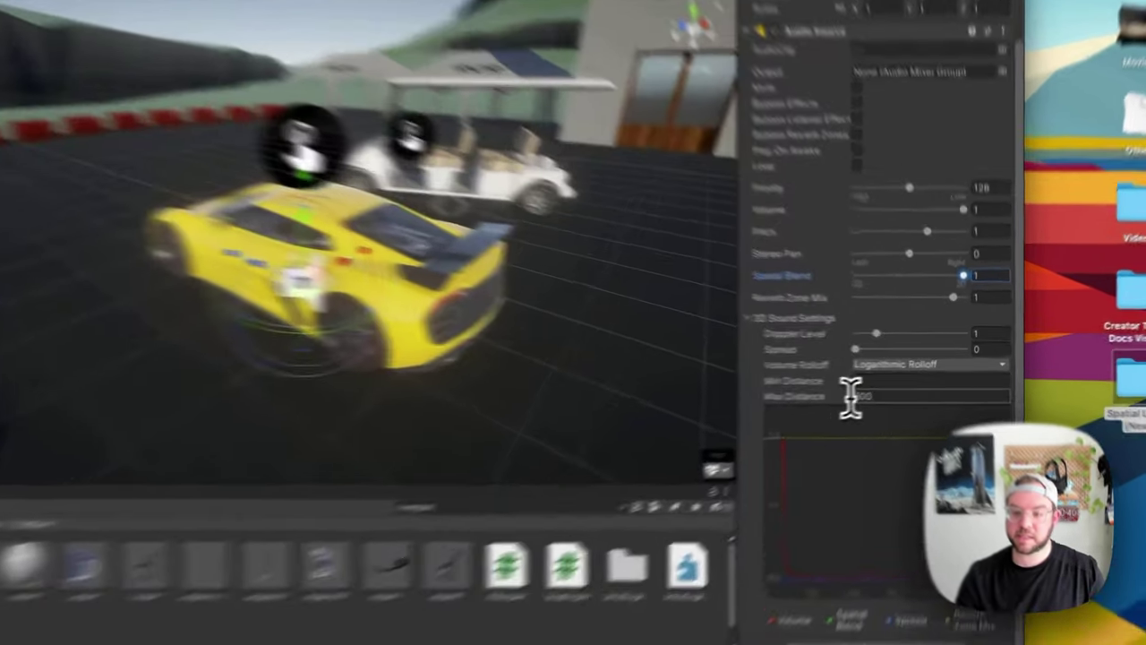
click(893, 388)
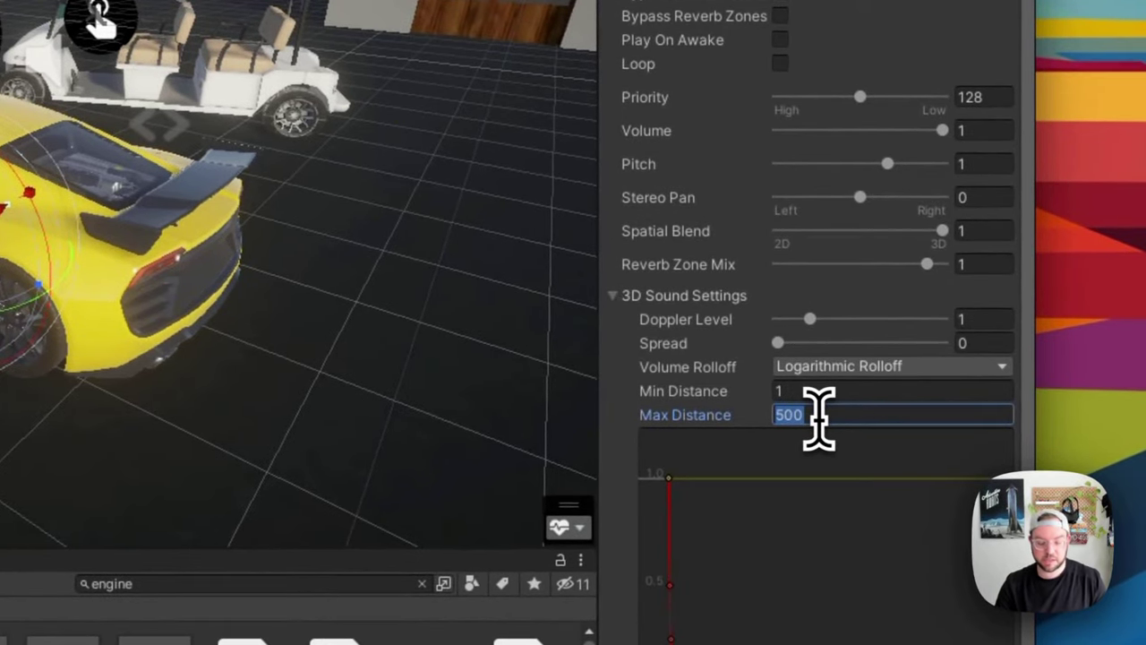
text(15)
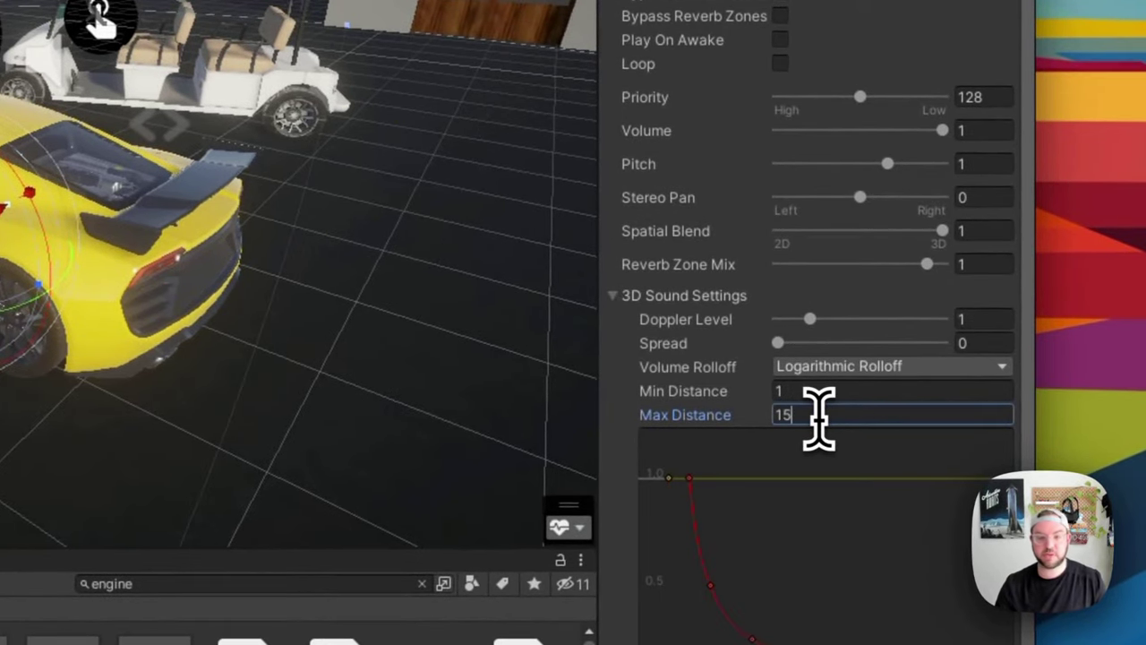
Fine-tune the Max Distance of the four selected car sounds to 18.66 against their range in the scene.
scroll(696, 417, down, 5)
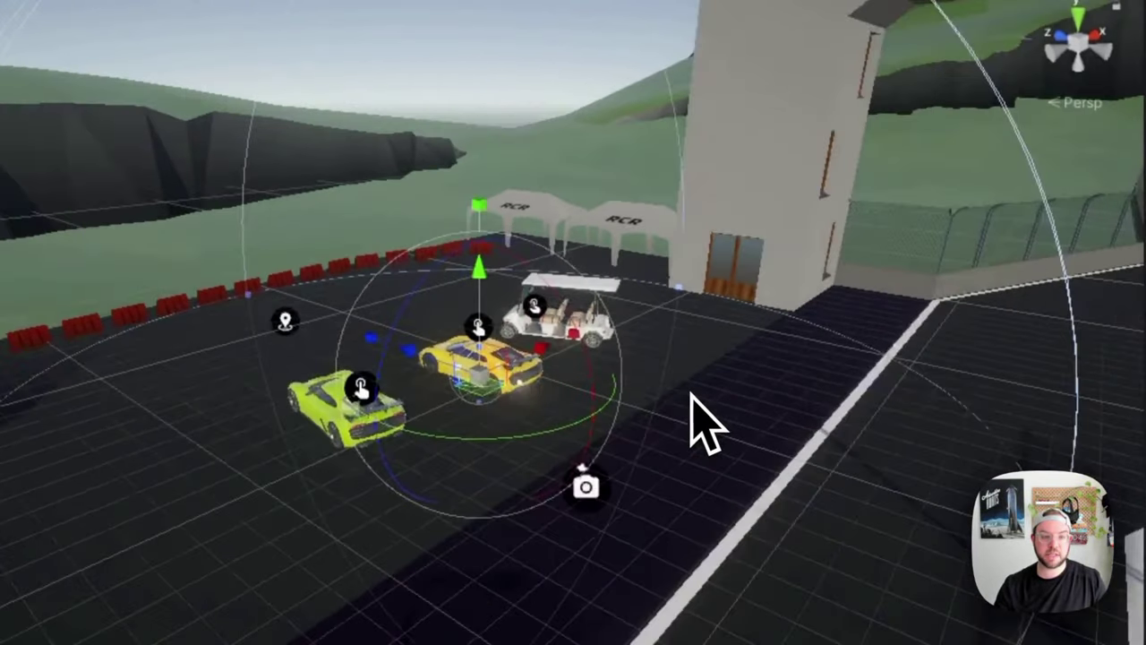
scroll(696, 417, down, 4)
alt+drag(742, 389, 618, 394)
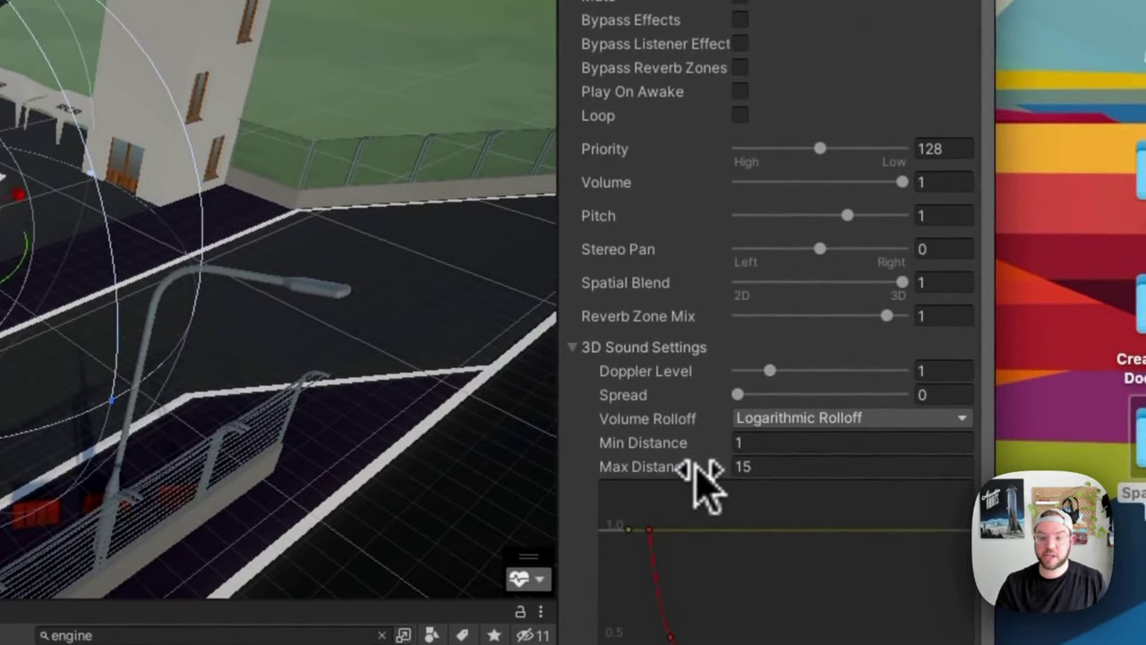
drag(703, 471, 730, 484)
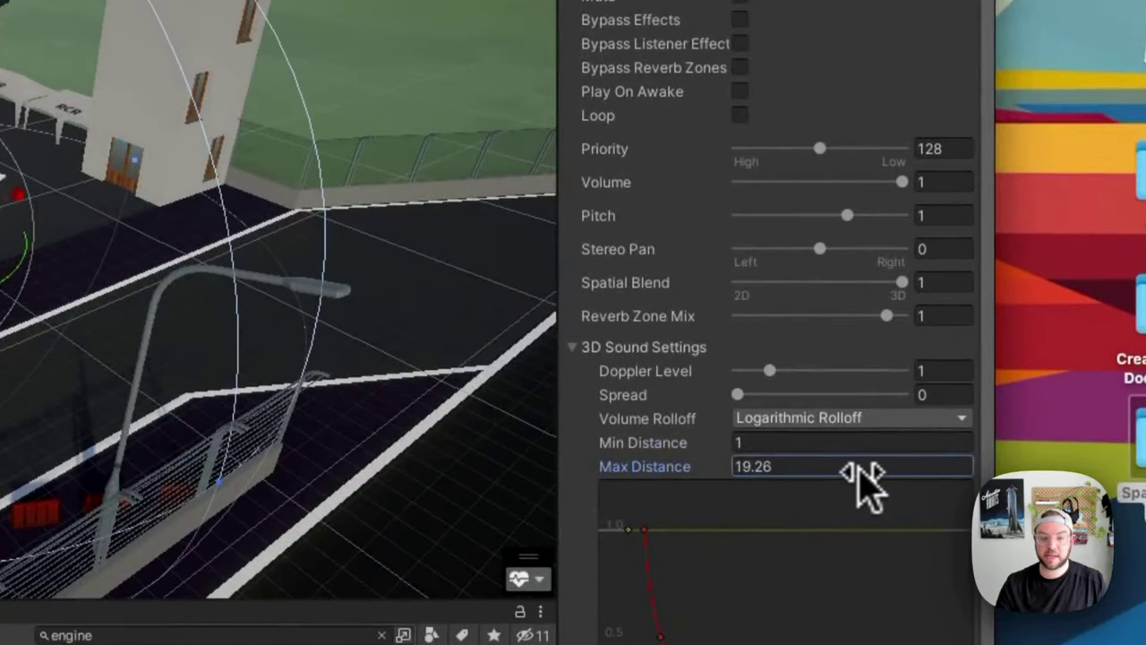
drag(862, 486, 836, 487)
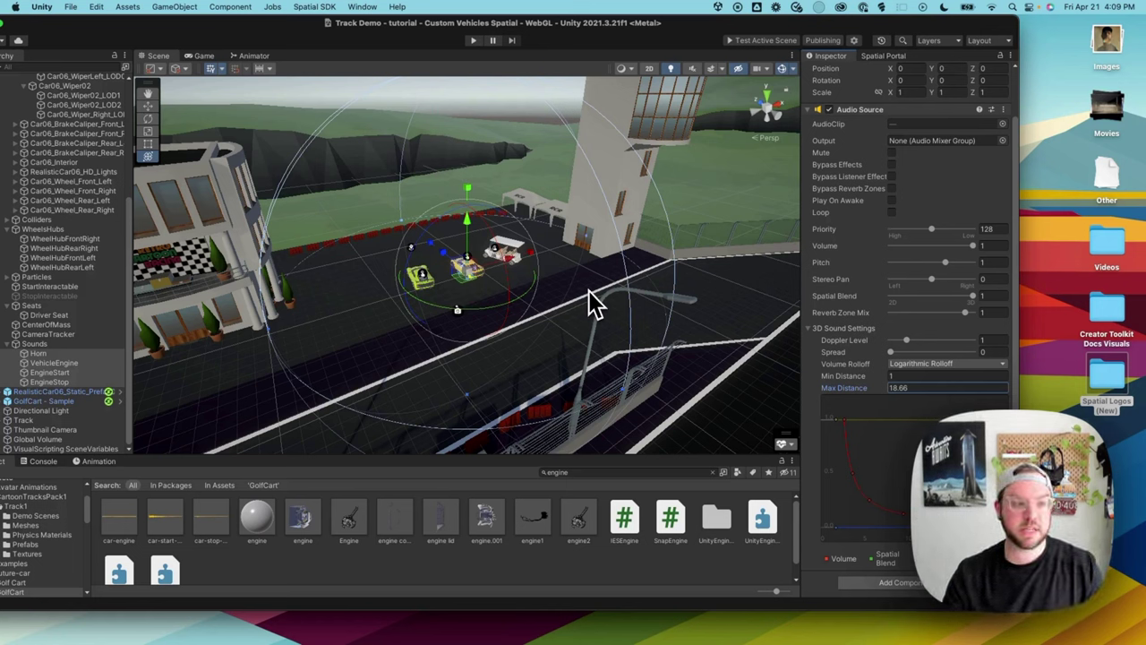
Assign the Horn audio source to the honkSound variable of the RealisticCar06 driving car's root object.
scroll(94, 251, up, 4)
scroll(92, 248, up, 5)
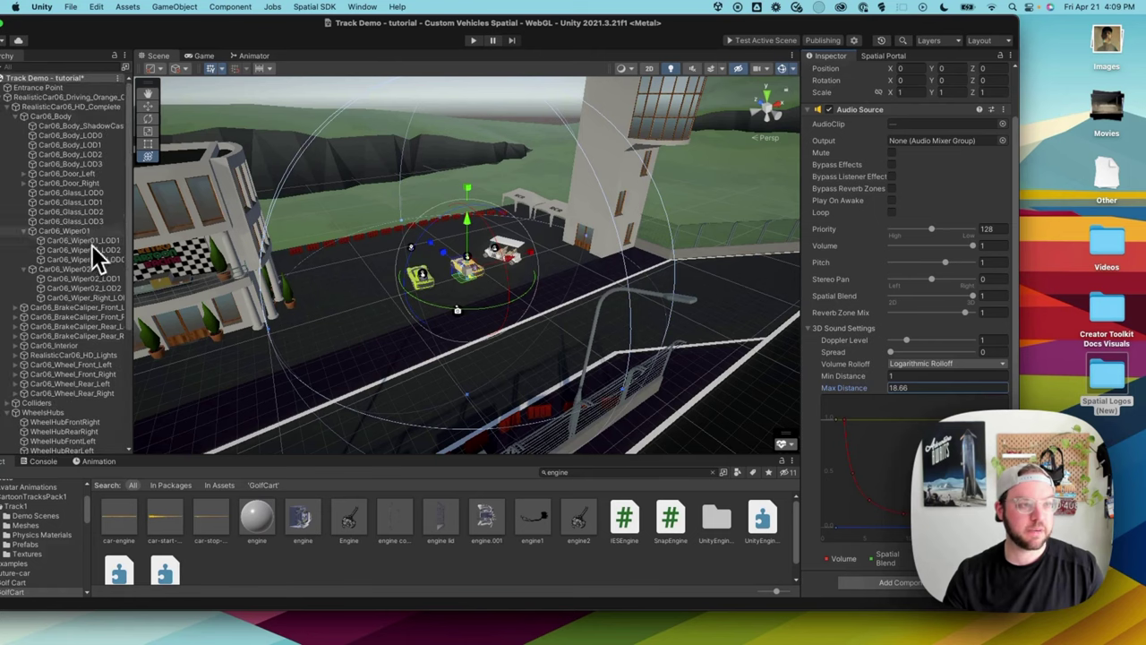
click(77, 97)
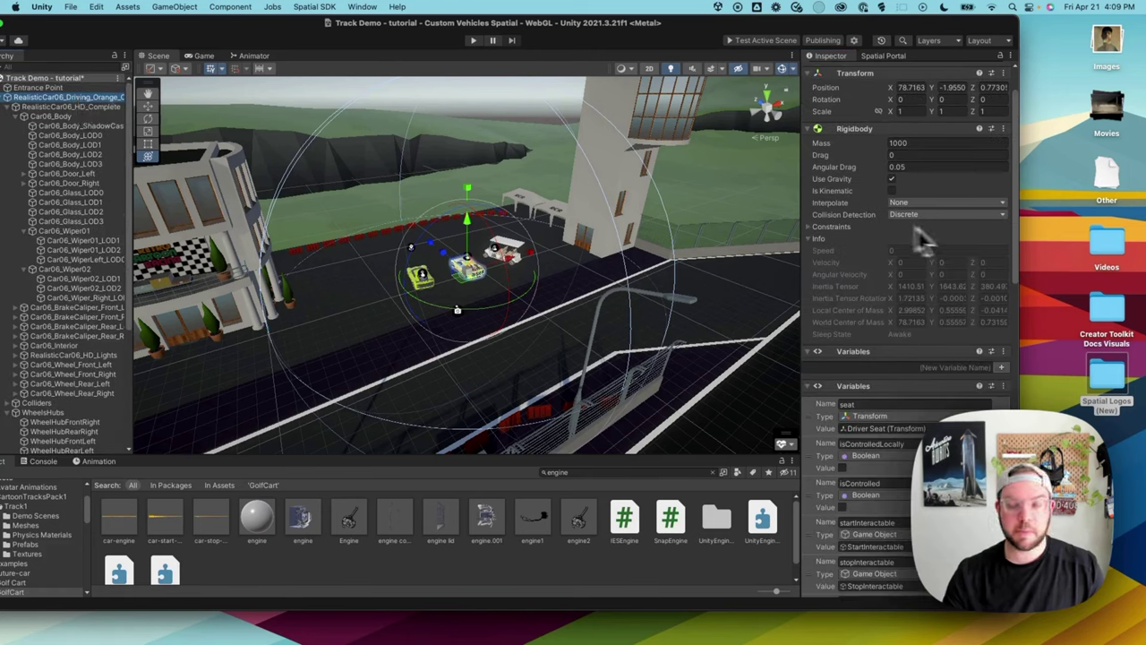
scroll(940, 285, down, 4)
scroll(934, 273, down, 15)
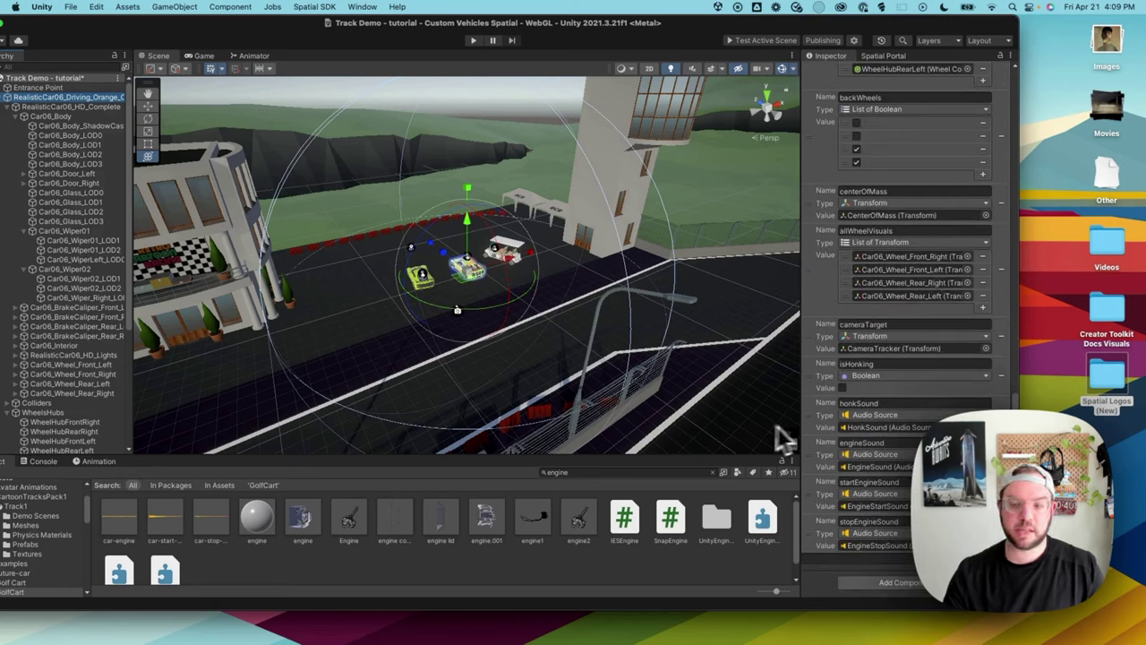
scroll(98, 363, down, 5)
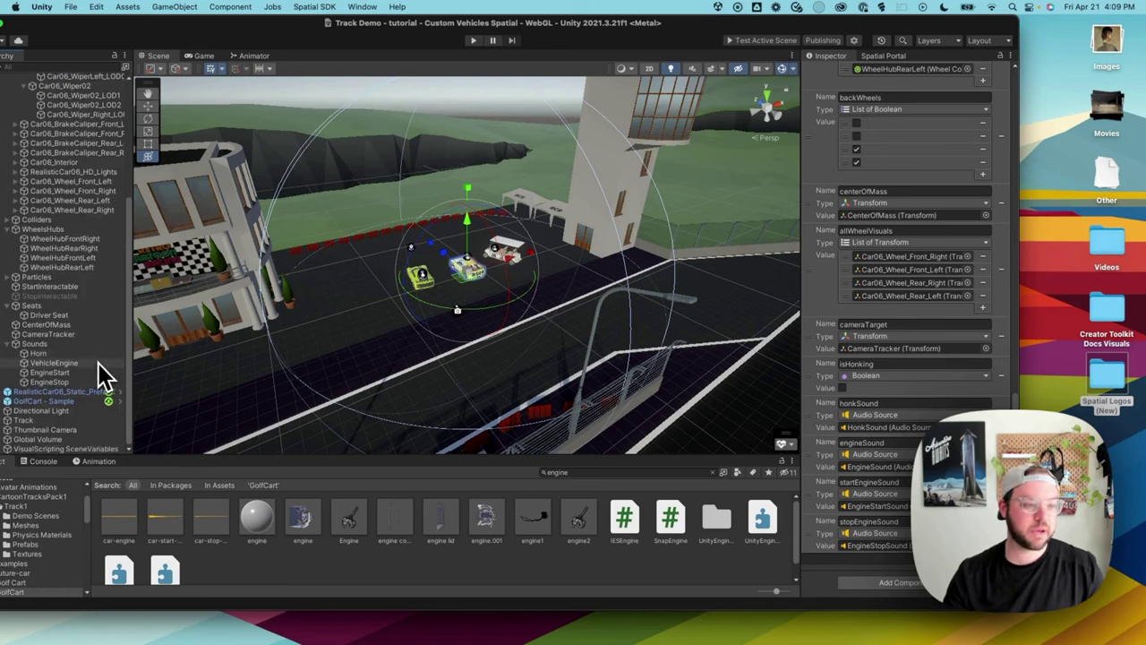
drag(61, 367, 879, 431)
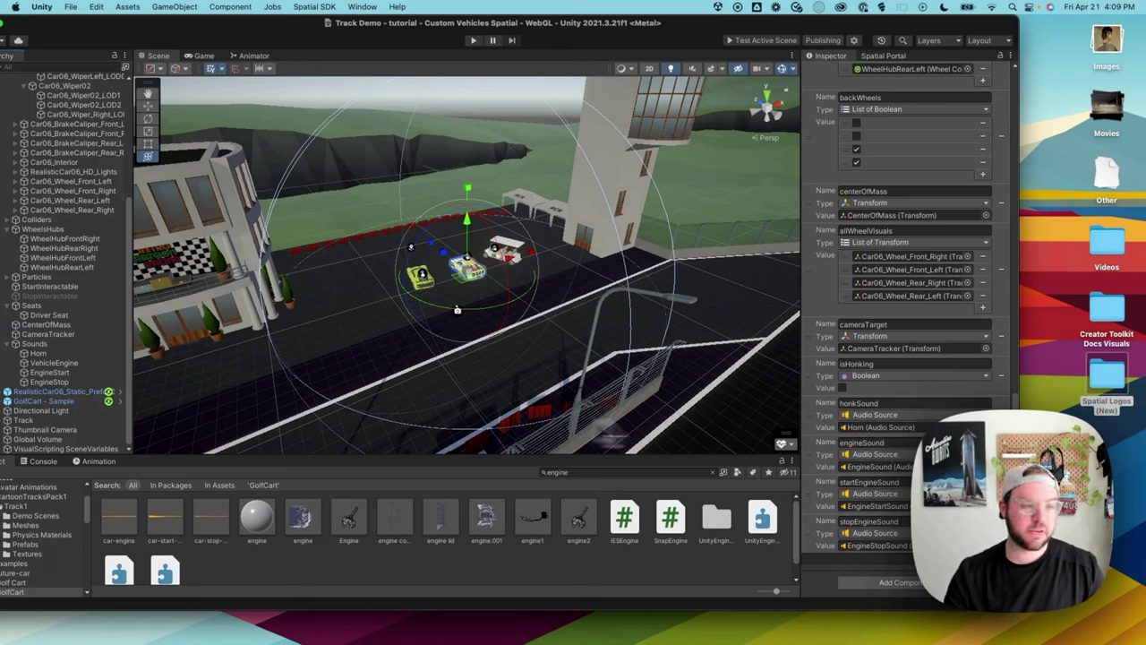
Assign VehicleEngine, EngineStart and EngineStop to the car's engineSound, startEngineSound and stopEngineSound variables respectively.
click(55, 364)
drag(61, 368, 872, 465)
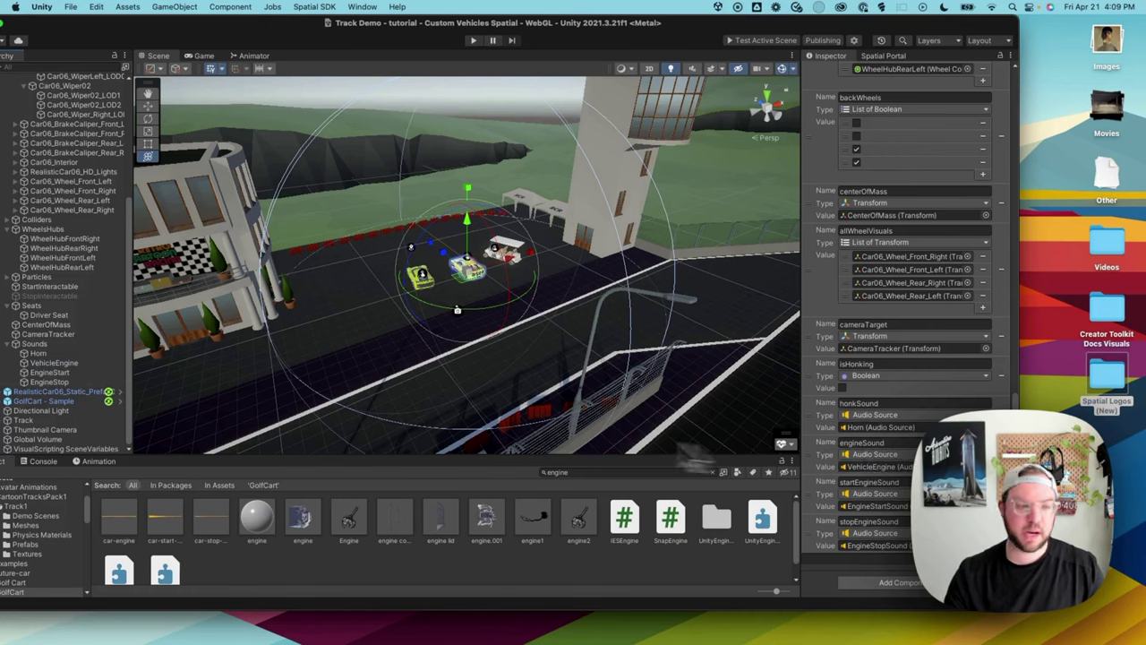
drag(72, 374, 874, 508)
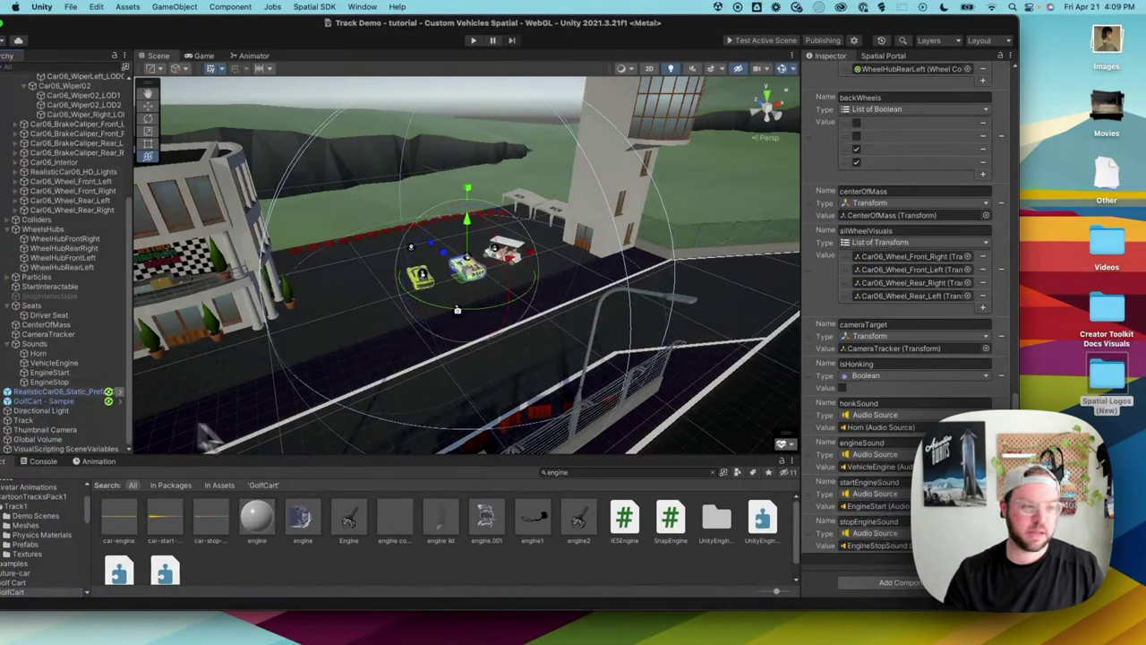
drag(90, 382, 856, 546)
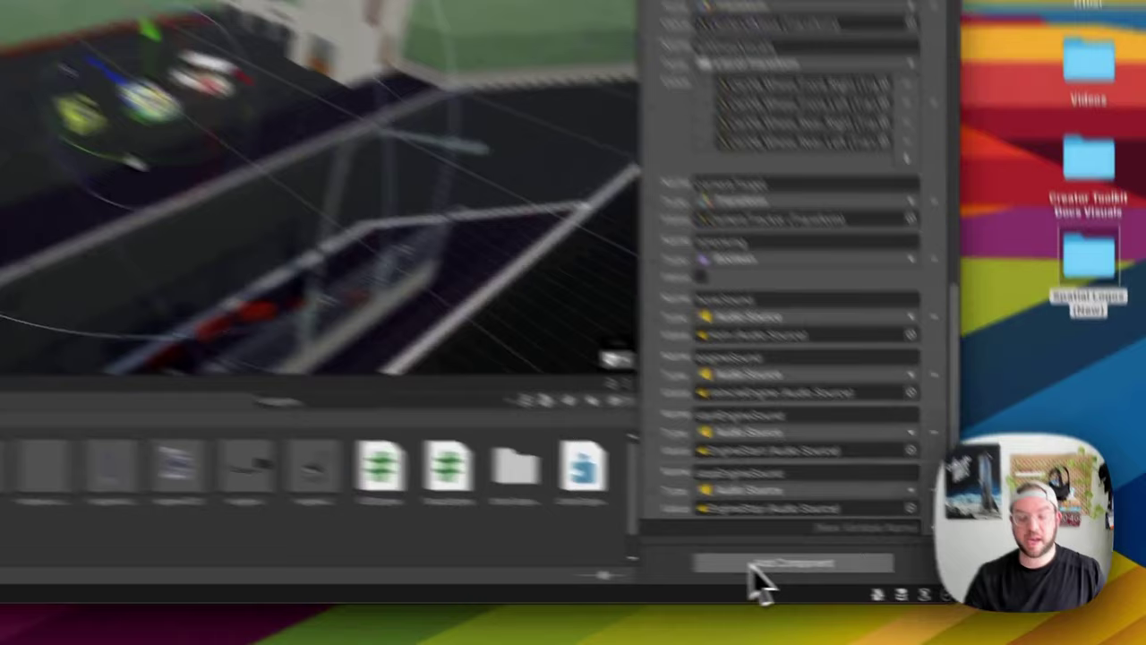
Add a Script Machine component to the driving car's root object.
click(877, 583)
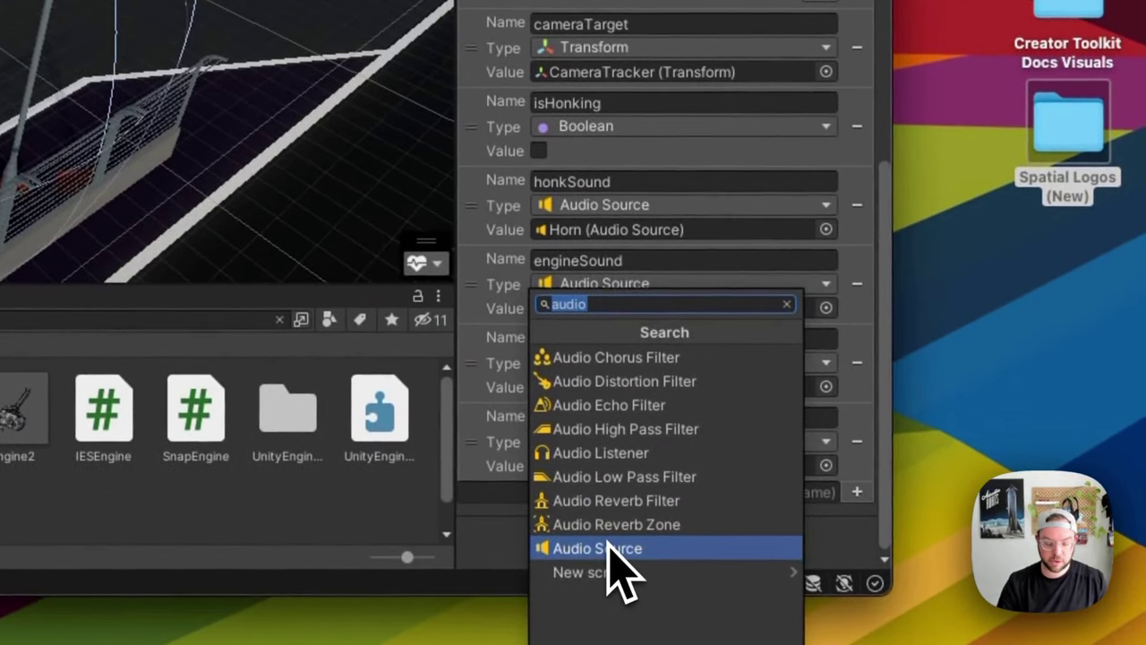
text(script)
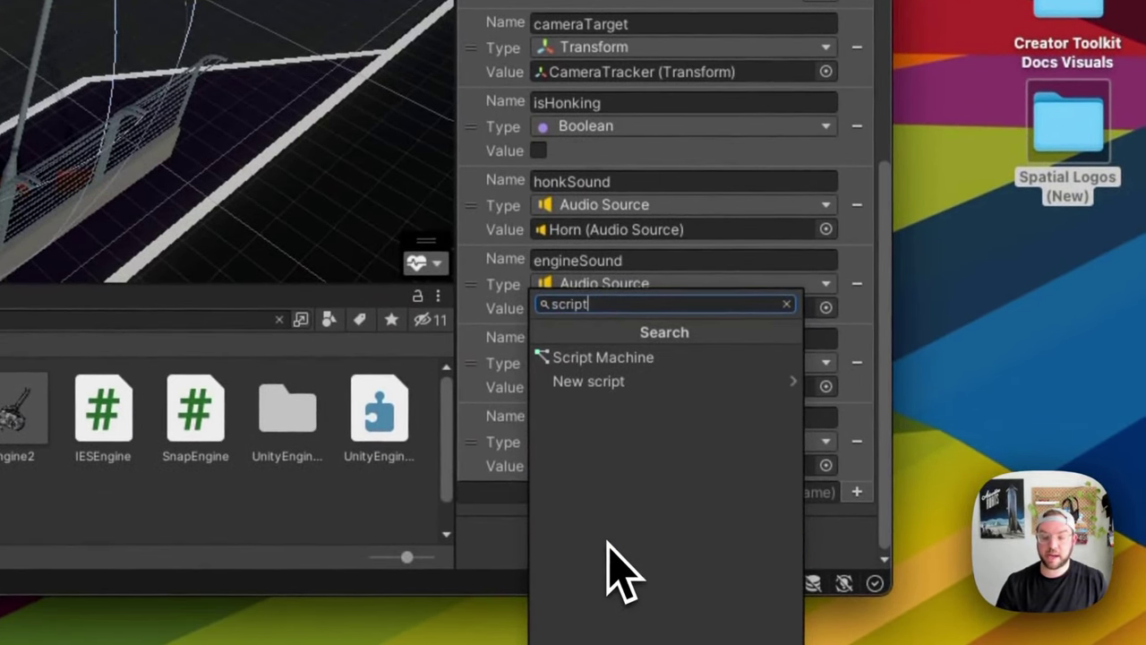
click(647, 361)
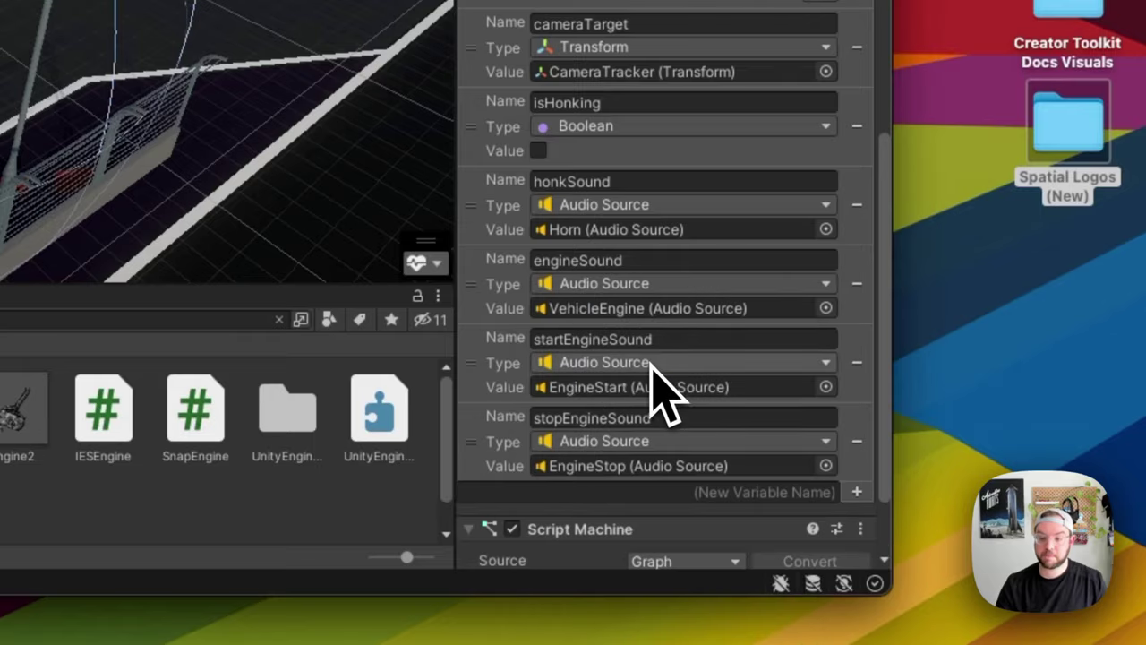
Create a new graph for the car's Script Machine and save it as SportCar-graph in the Assets folder.
scroll(658, 394, down, 3)
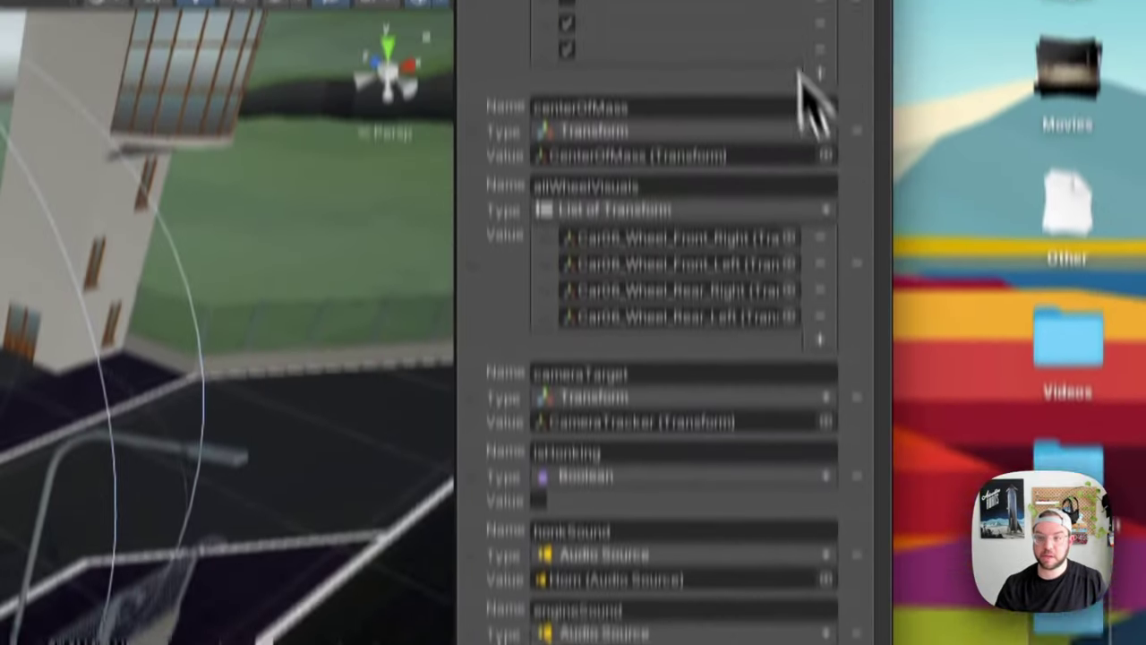
scroll(729, 349, down, 10)
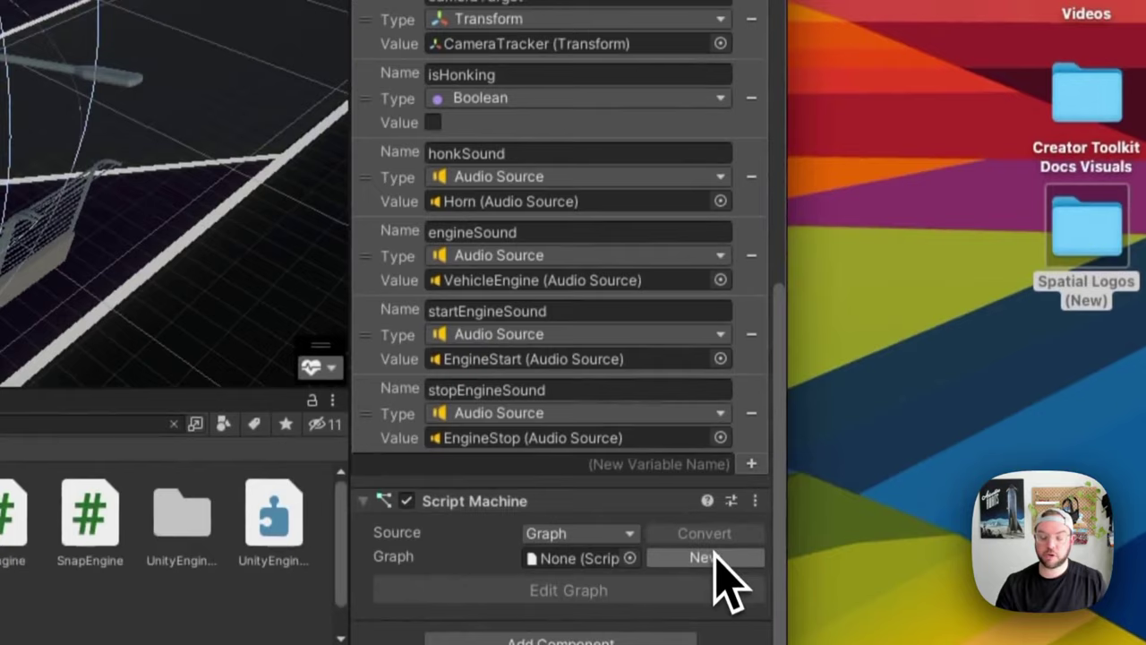
click(716, 557)
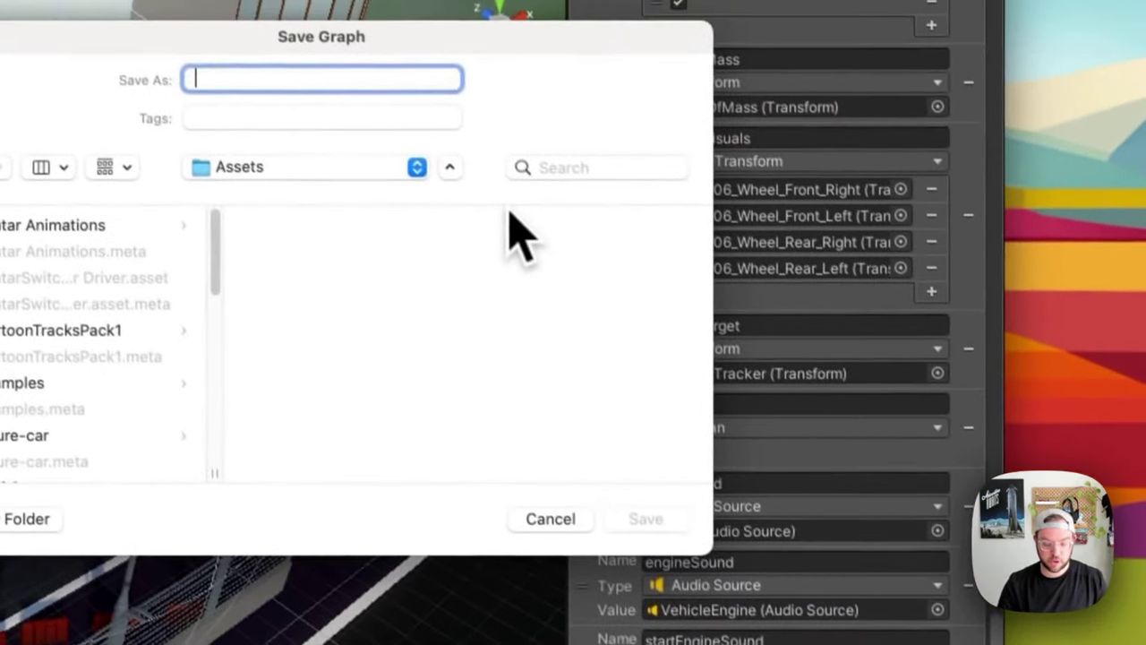
text(Sport)
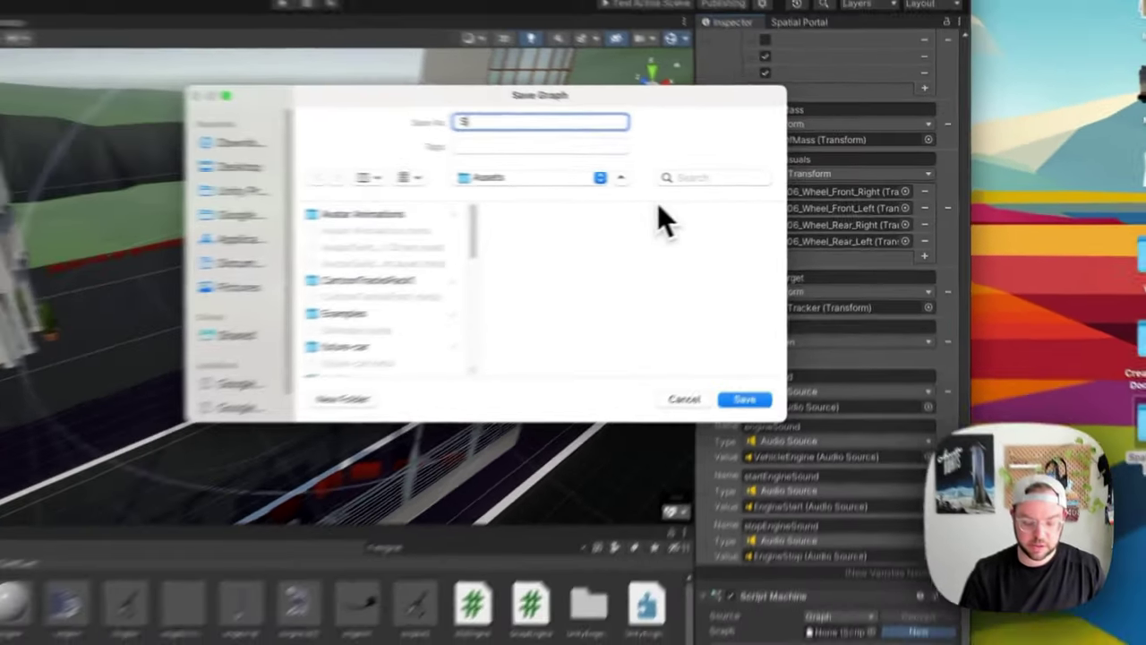
text(Car)
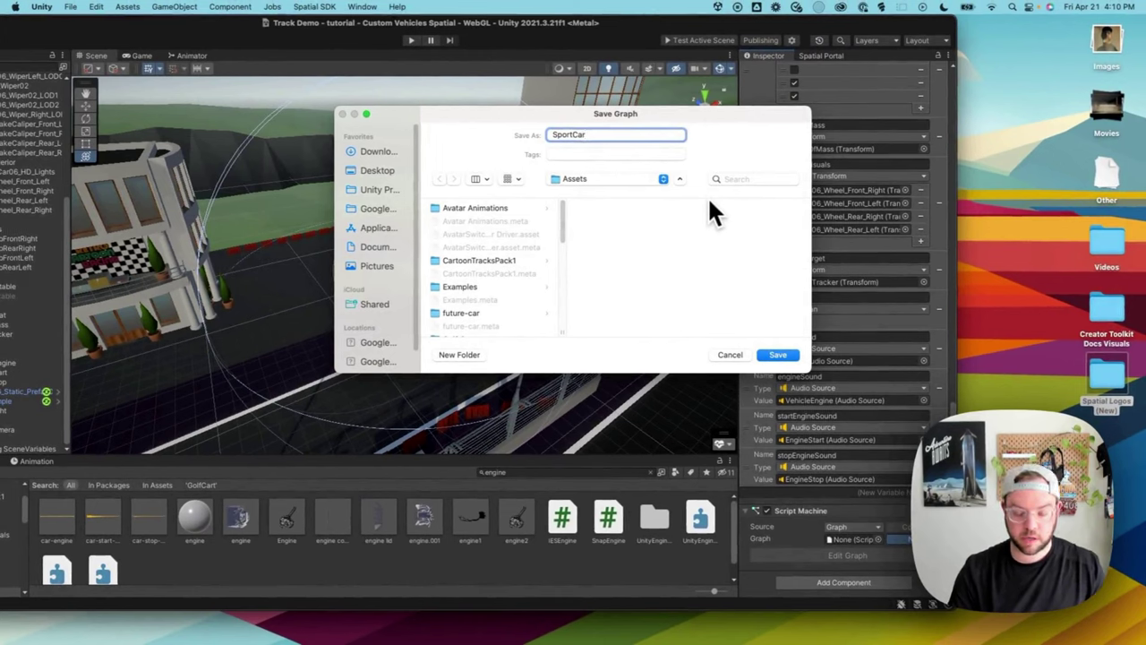
text(-grap)
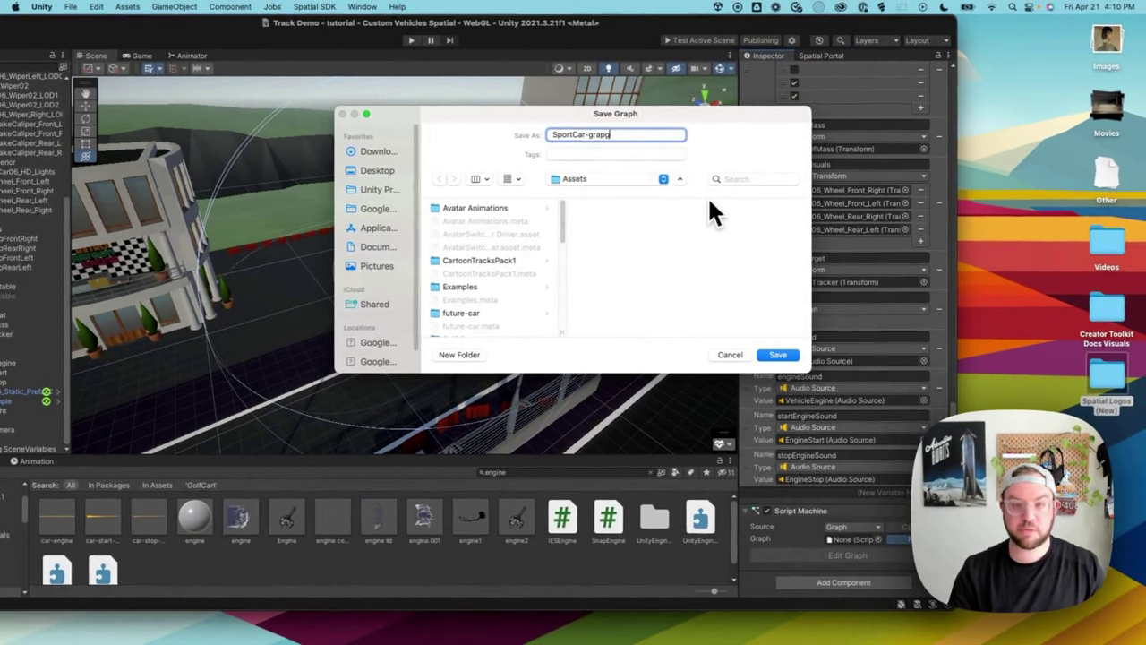
text(h)
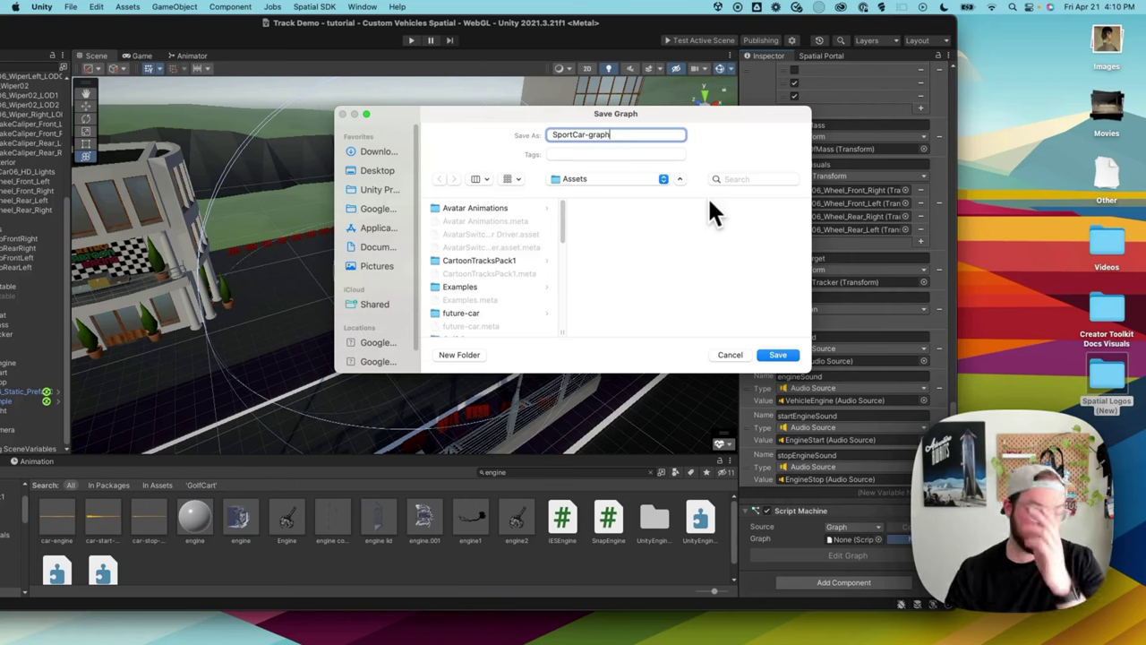
click(779, 354)
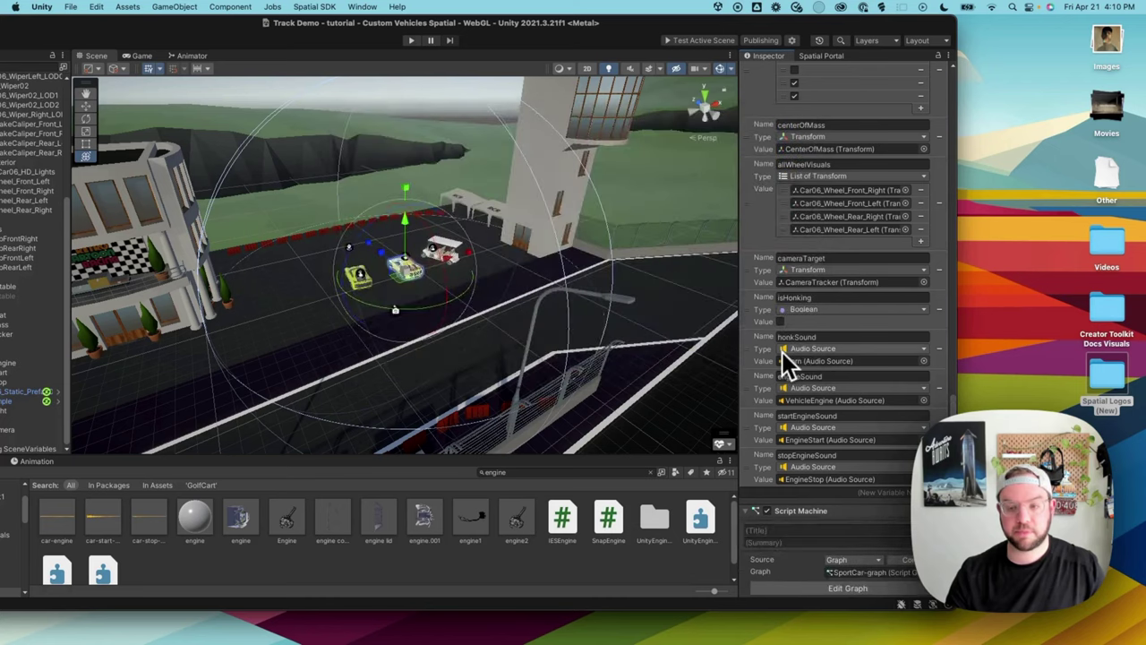
scroll(792, 523, down, 2)
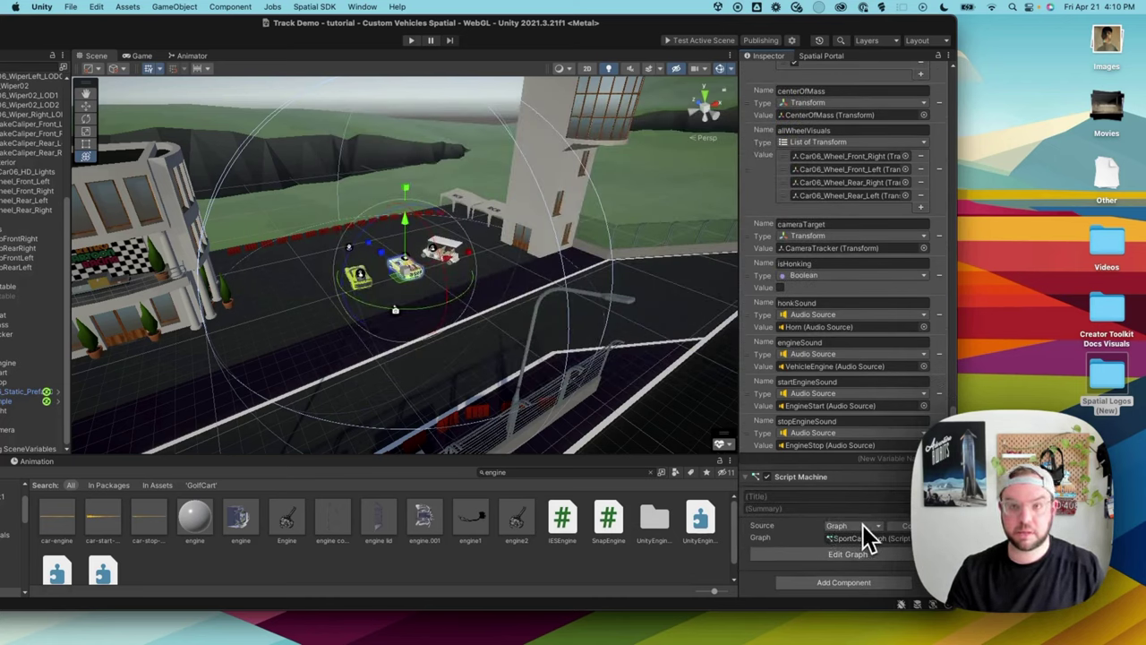
Open the script graph of the GolfCart - Sample object for editing.
drag(129, 19, 224, 29)
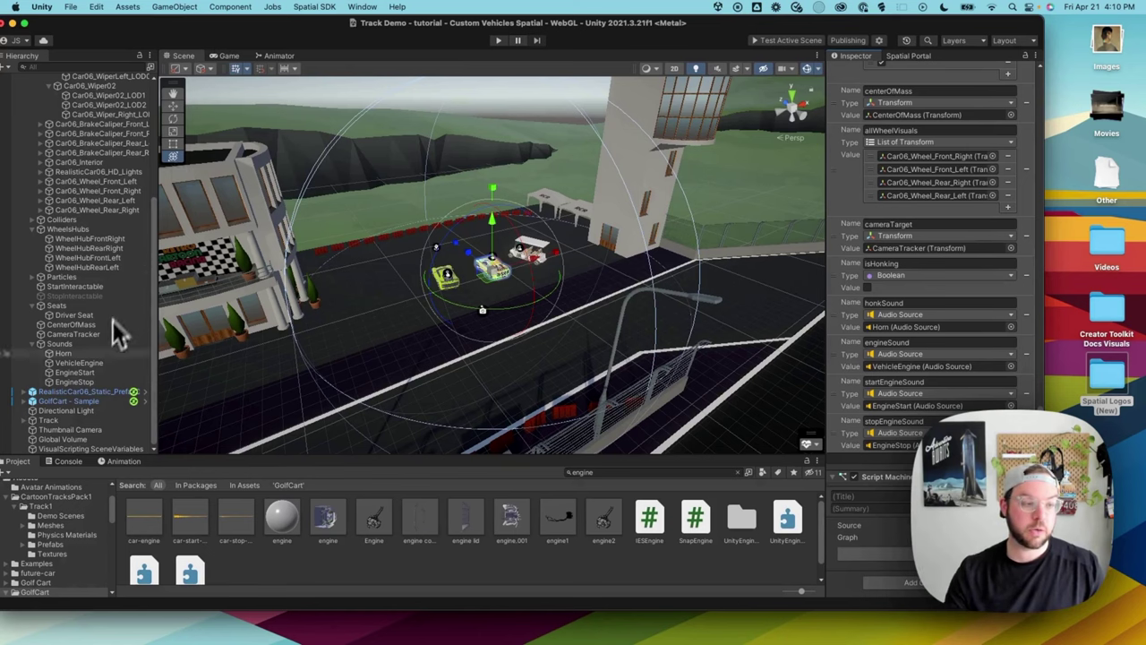
click(95, 401)
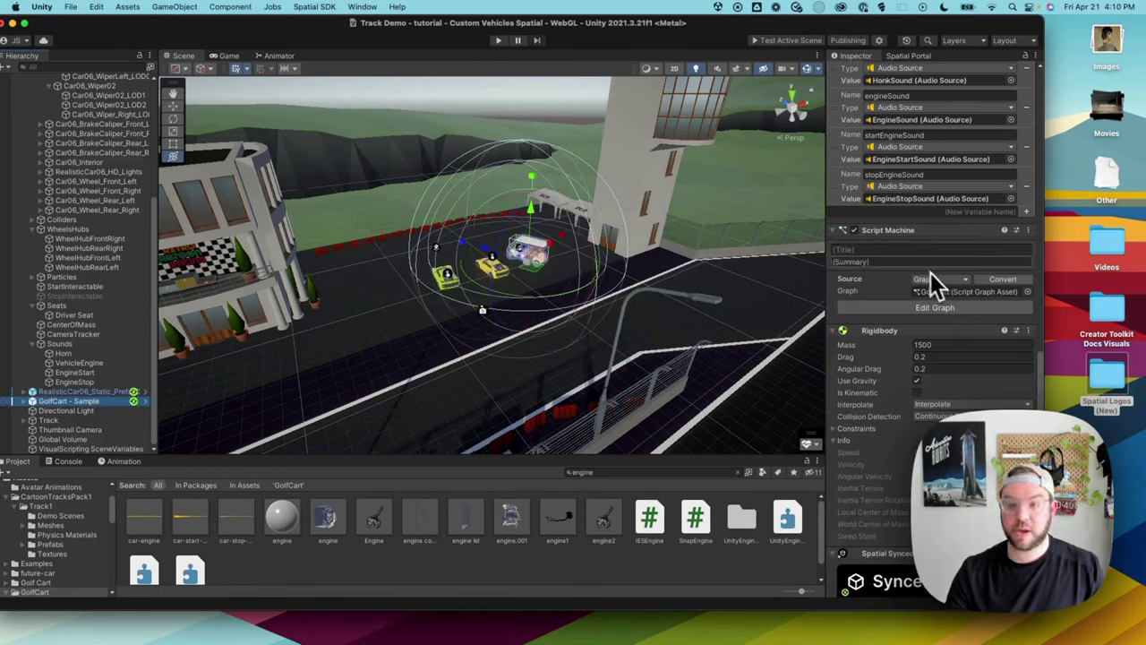
click(895, 307)
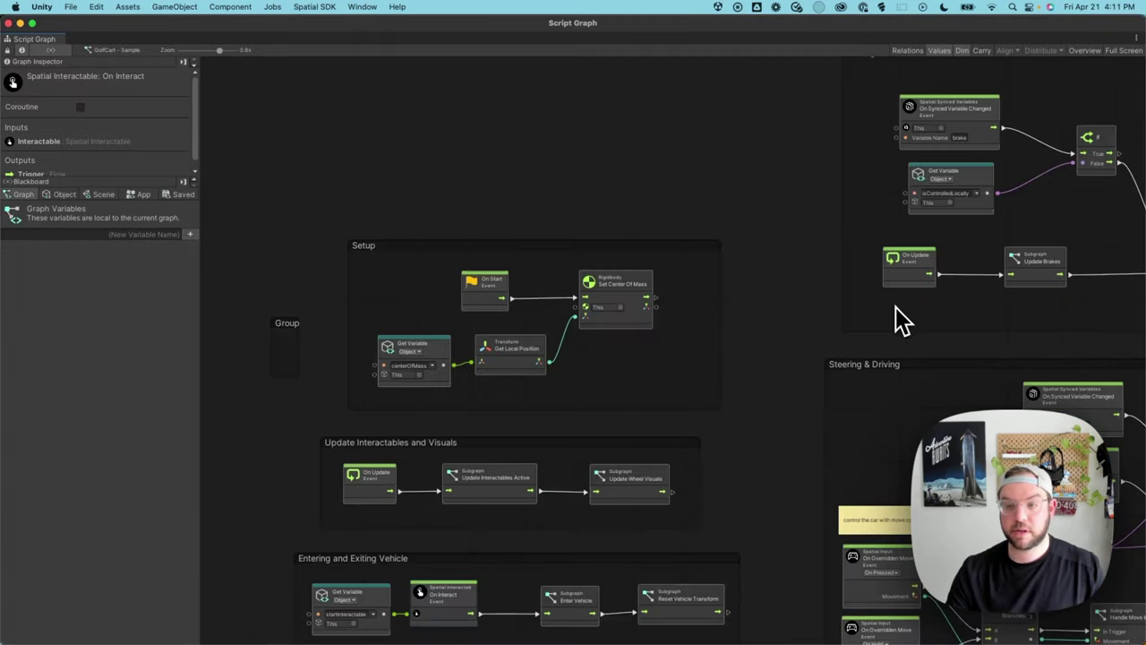
Shrink the maximized Script Graph window to a smaller floating window over the main Unity editor.
click(15, 7)
click(49, 9)
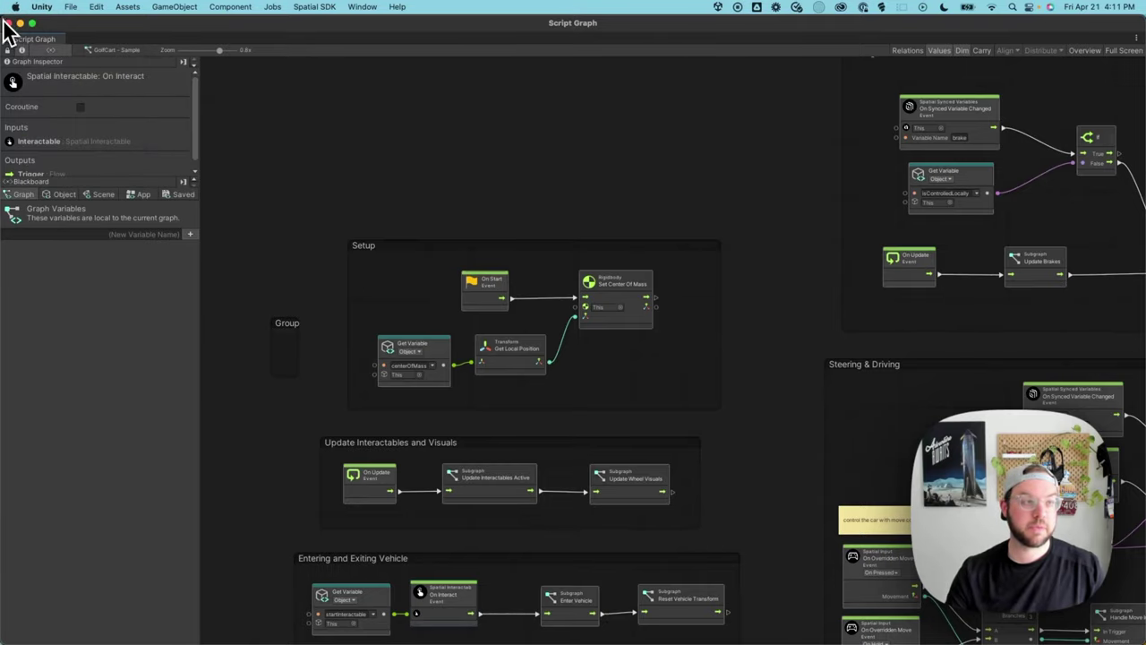
click(32, 23)
drag(494, 228, 266, 77)
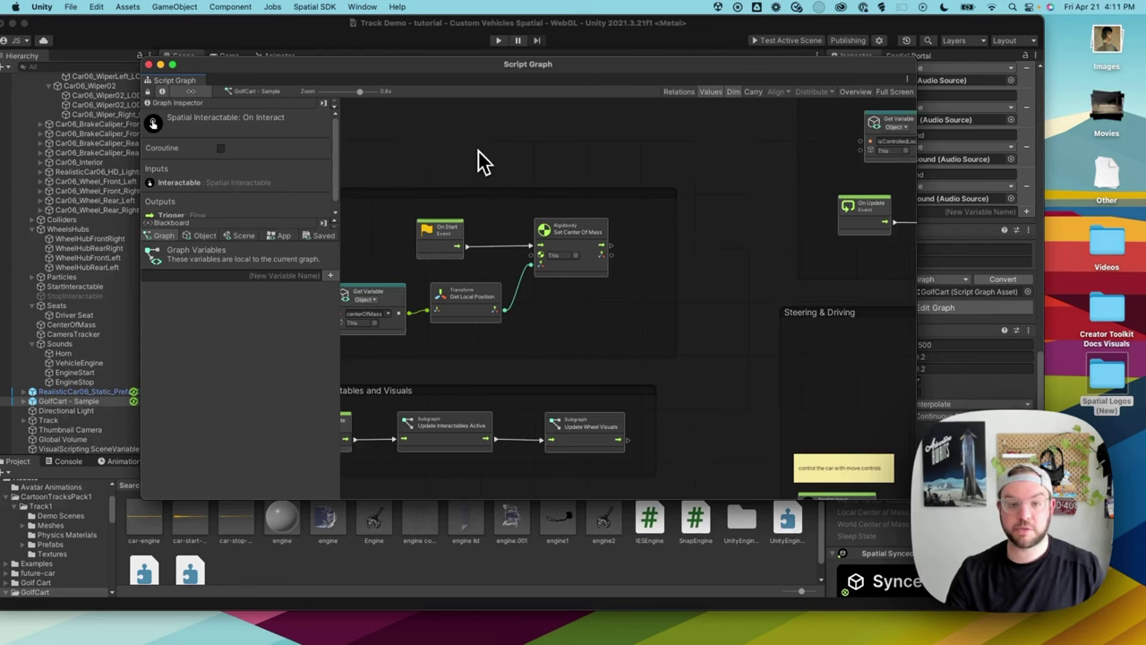
Examine the overall layout of the GolfCart - Sample graph, then its Setup and Update Interactables and Visuals groups.
middle_drag(478, 153, 594, 151)
scroll(591, 149, down, 1)
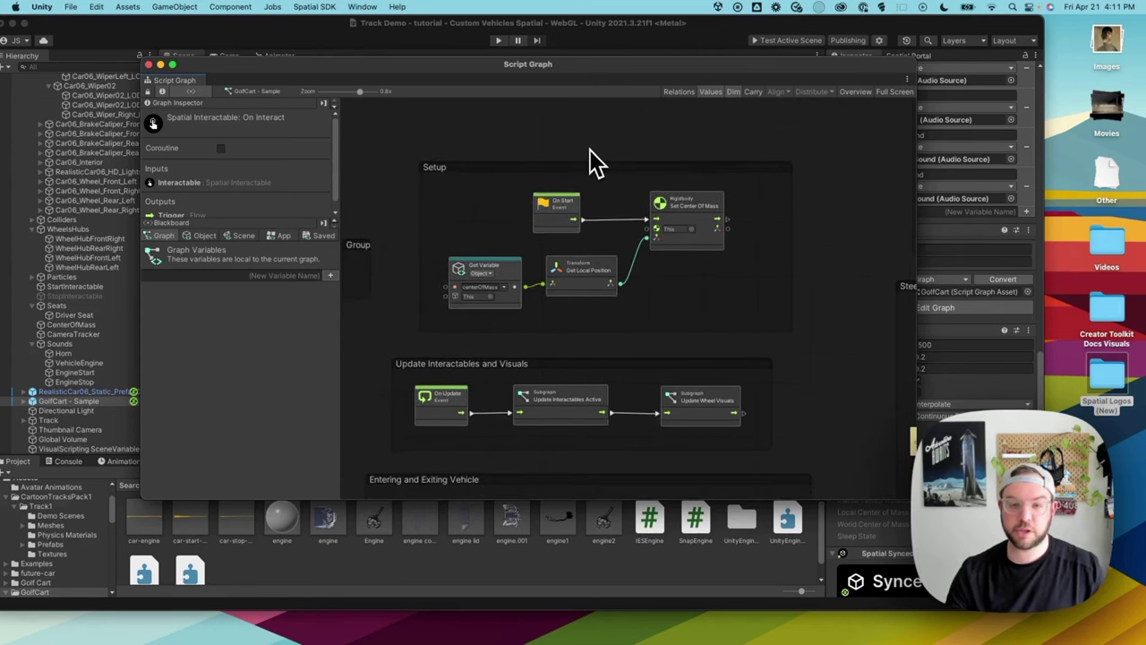
scroll(586, 152, down, 1)
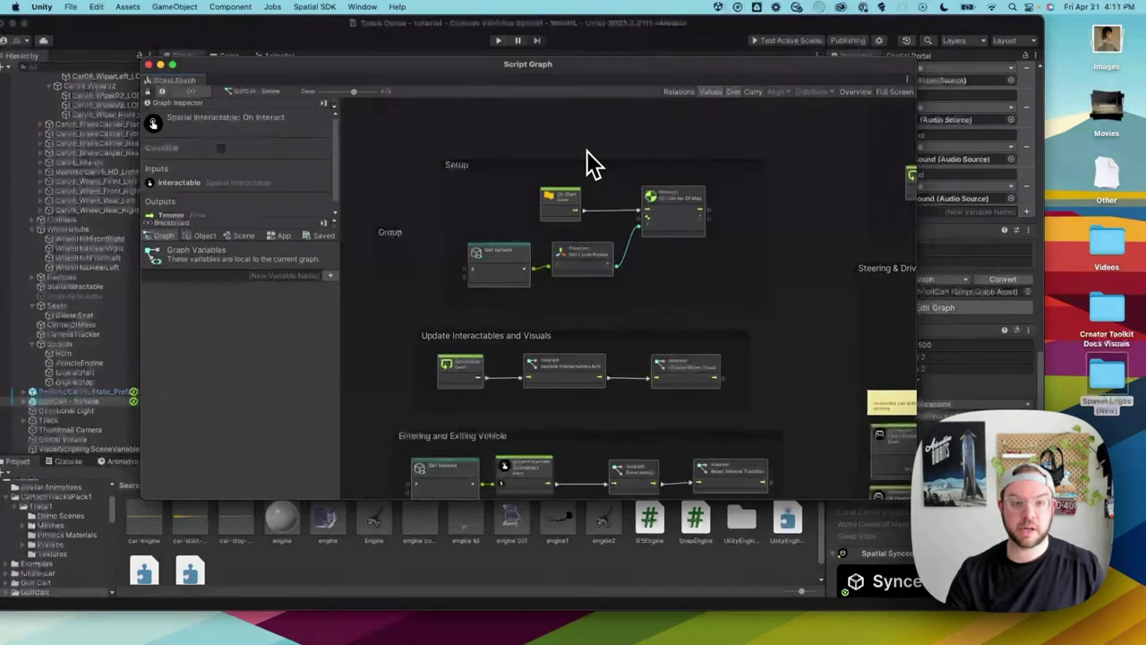
scroll(586, 151, up, 1)
scroll(591, 163, down, 2)
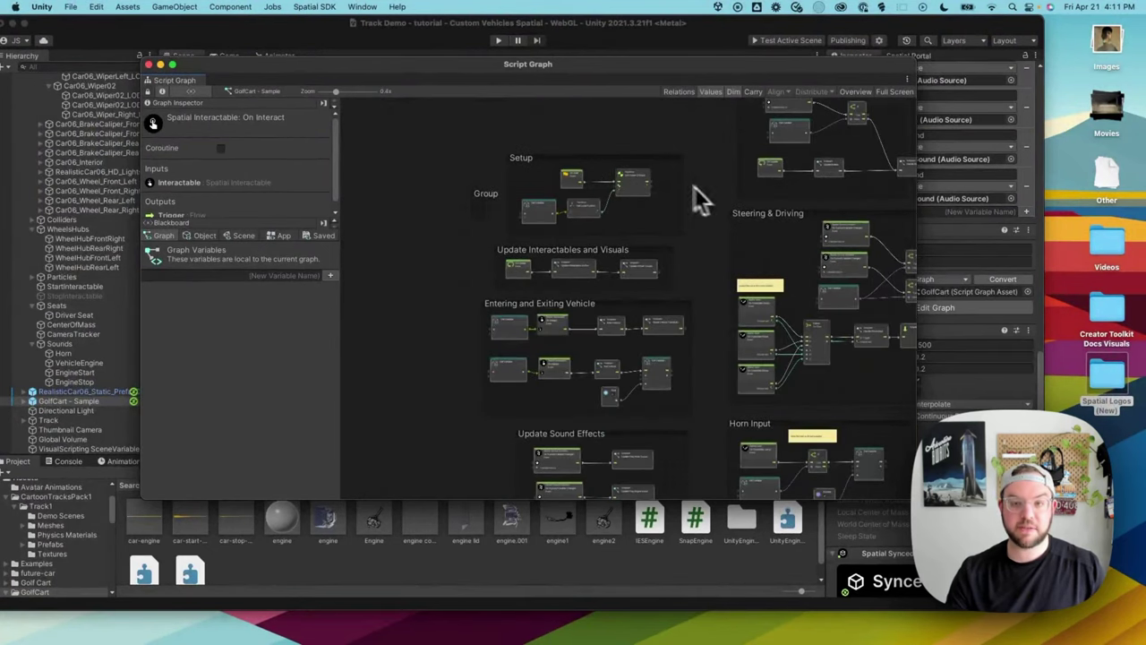
scroll(703, 197, down, 3)
middle_drag(717, 205, 654, 216)
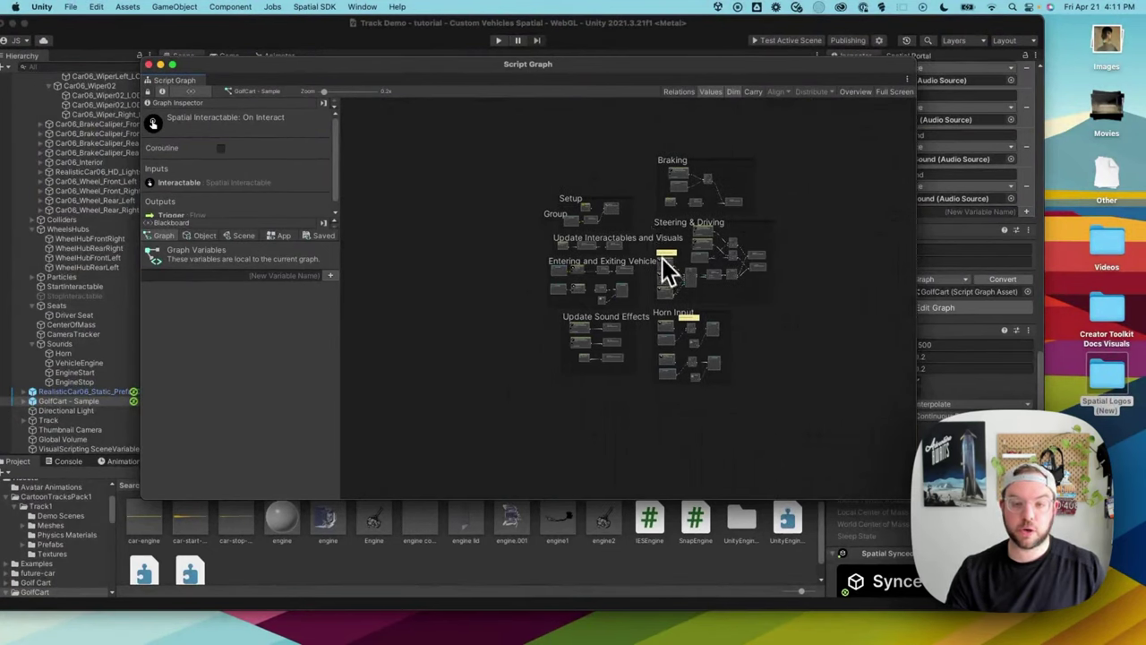
scroll(667, 268, up, 2)
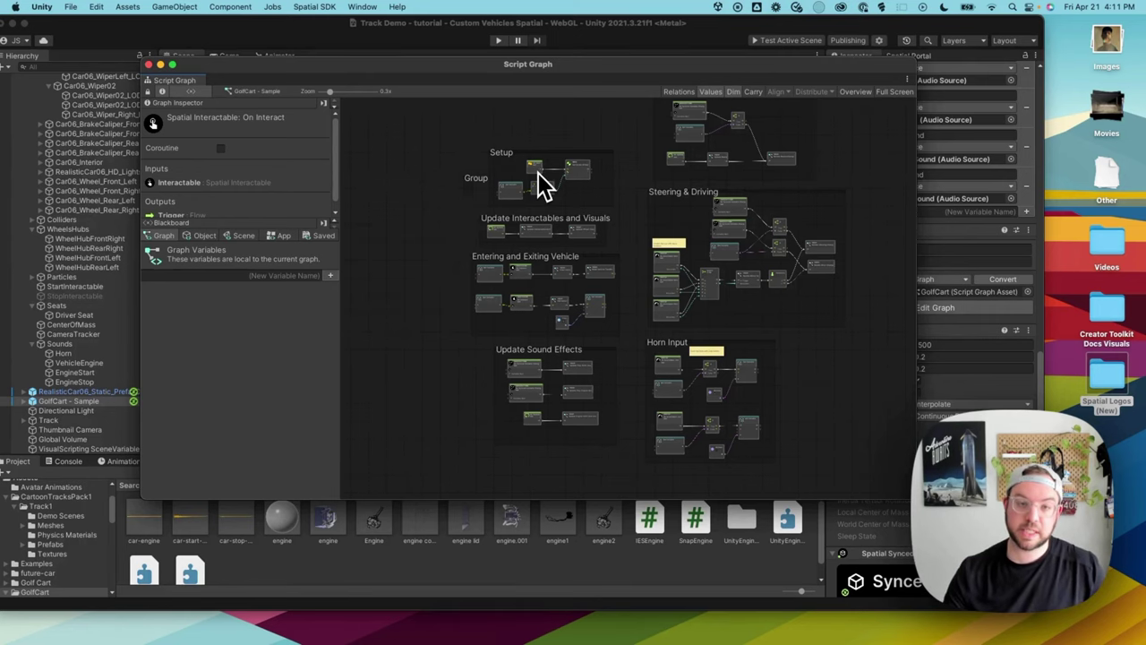
scroll(539, 174, up, 5)
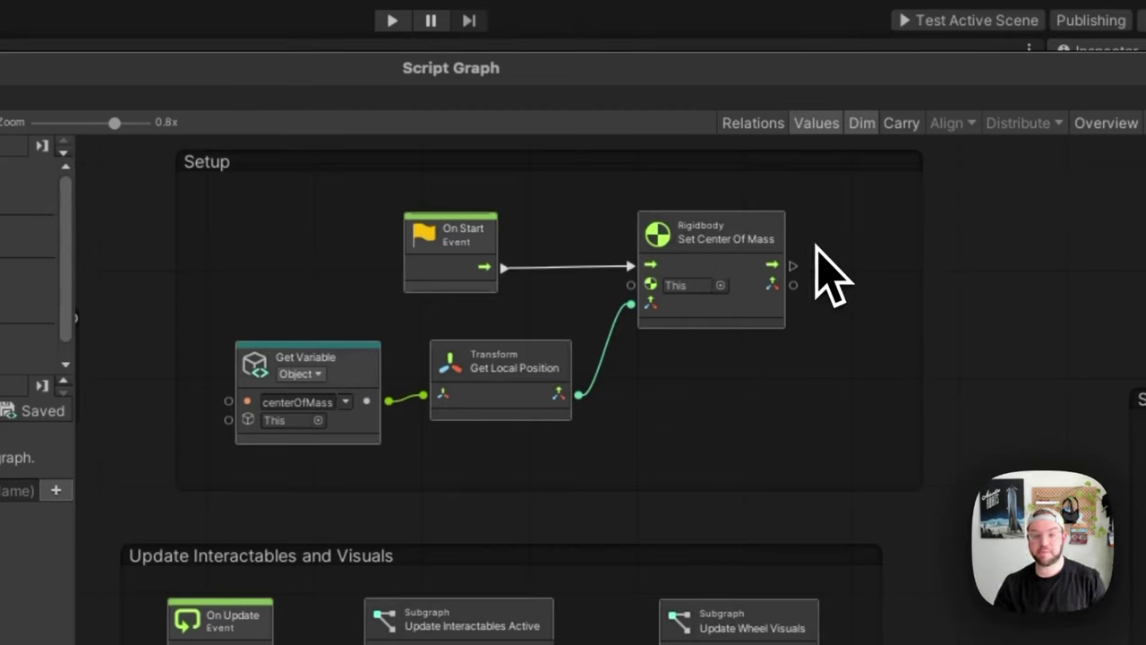
middle_drag(813, 404, 886, 317)
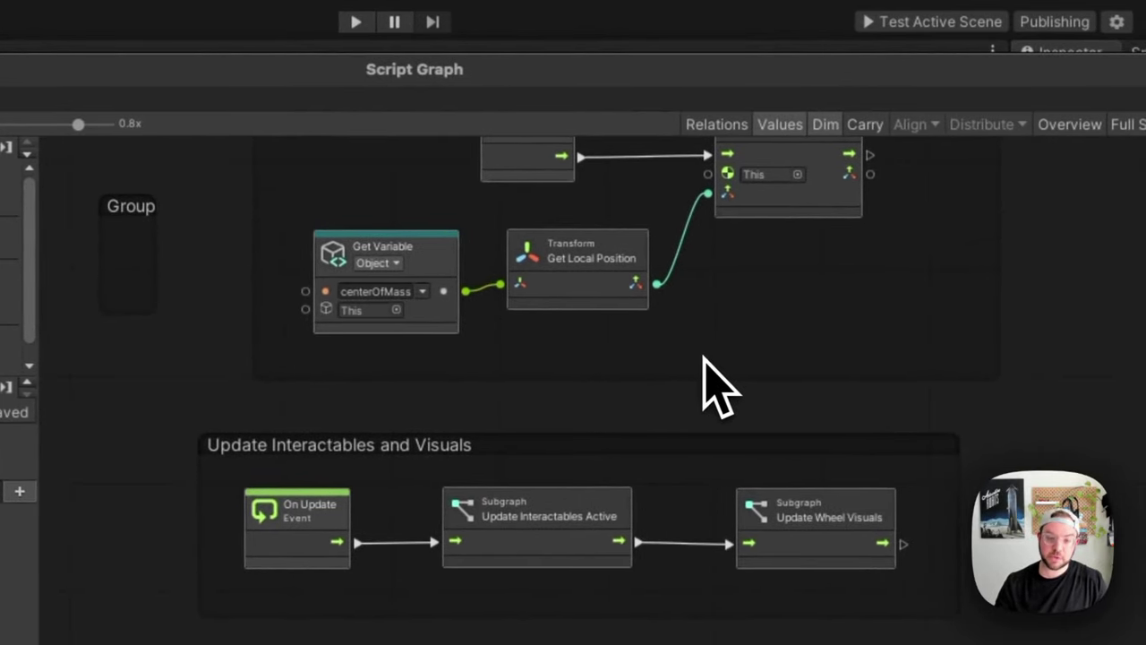
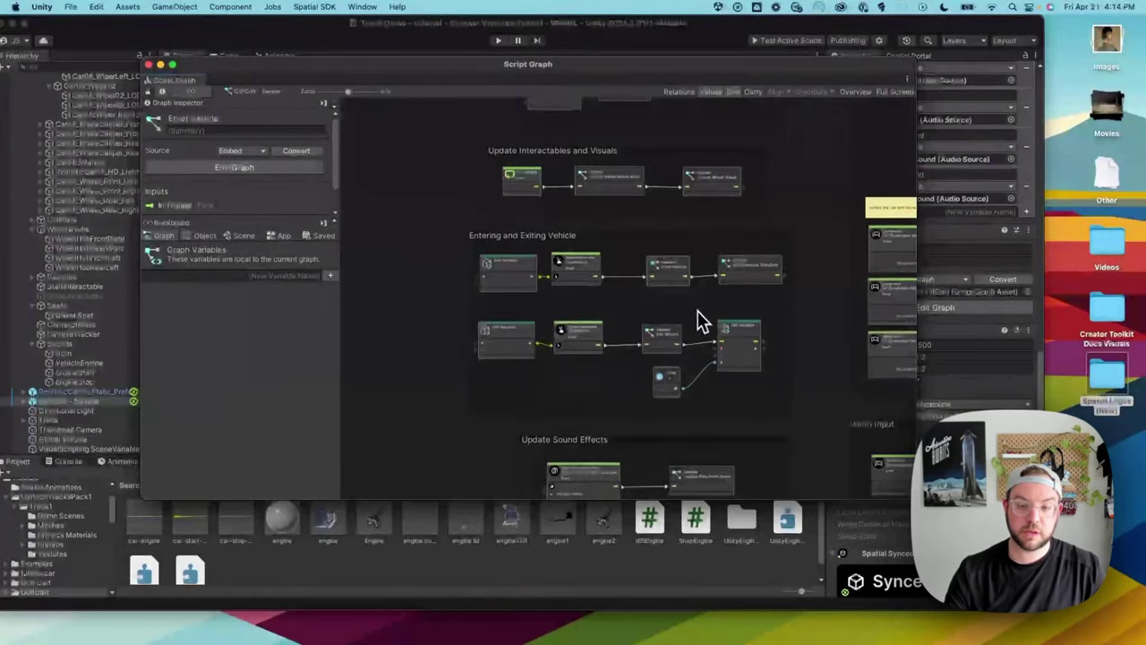
Look over the Update Sound Effects group and examine the nodes inside its Update Engine Pitch And Volume subgraph.
middle_drag(696, 322, 641, 156)
scroll(641, 166, down, 3)
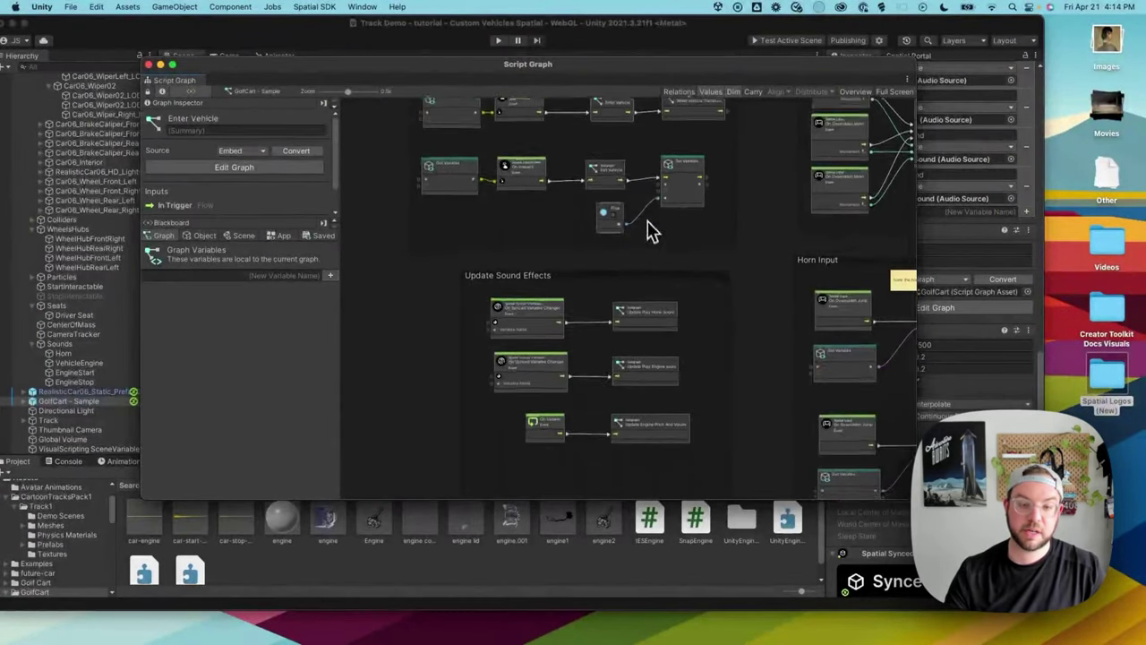
scroll(564, 282, down, 2)
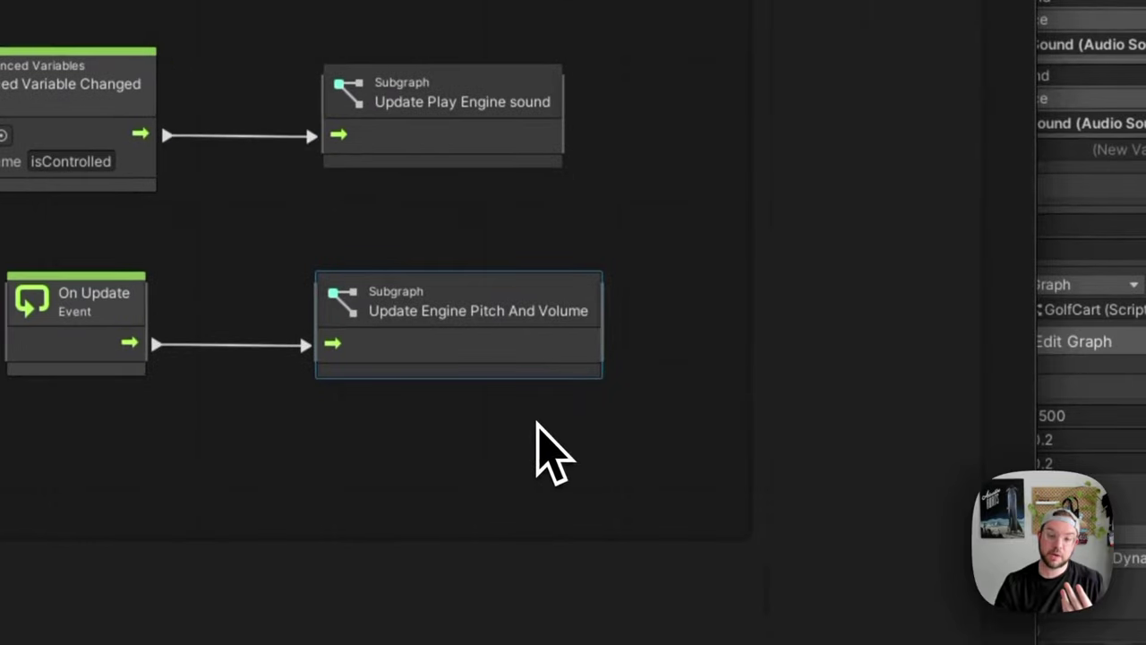
click(401, 287)
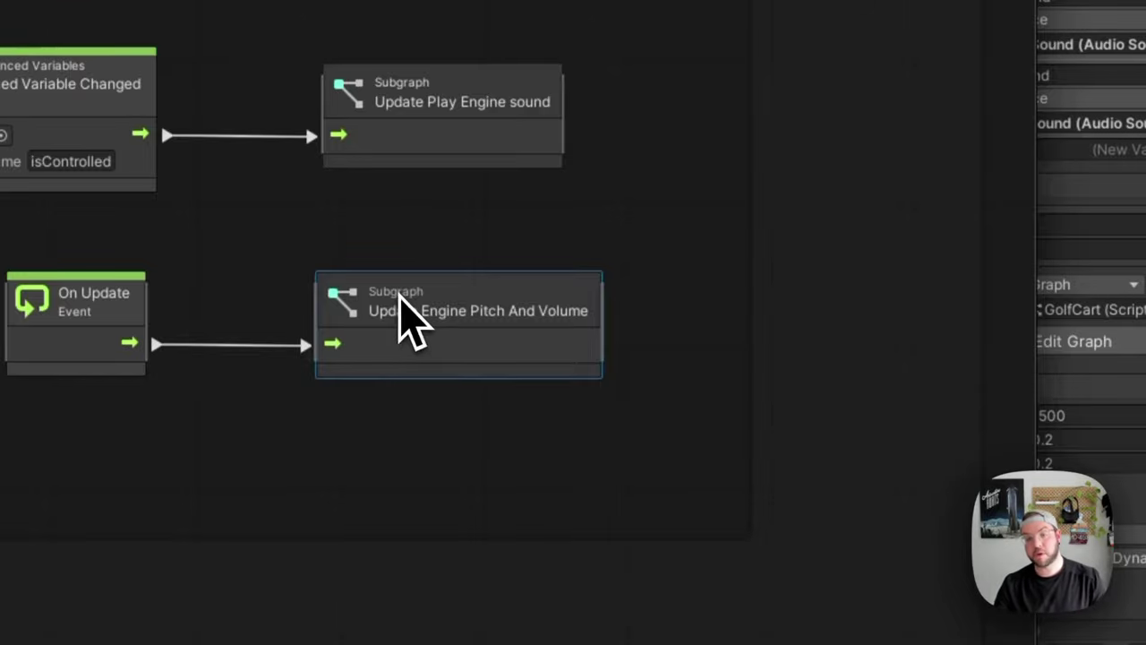
double_click(400, 301)
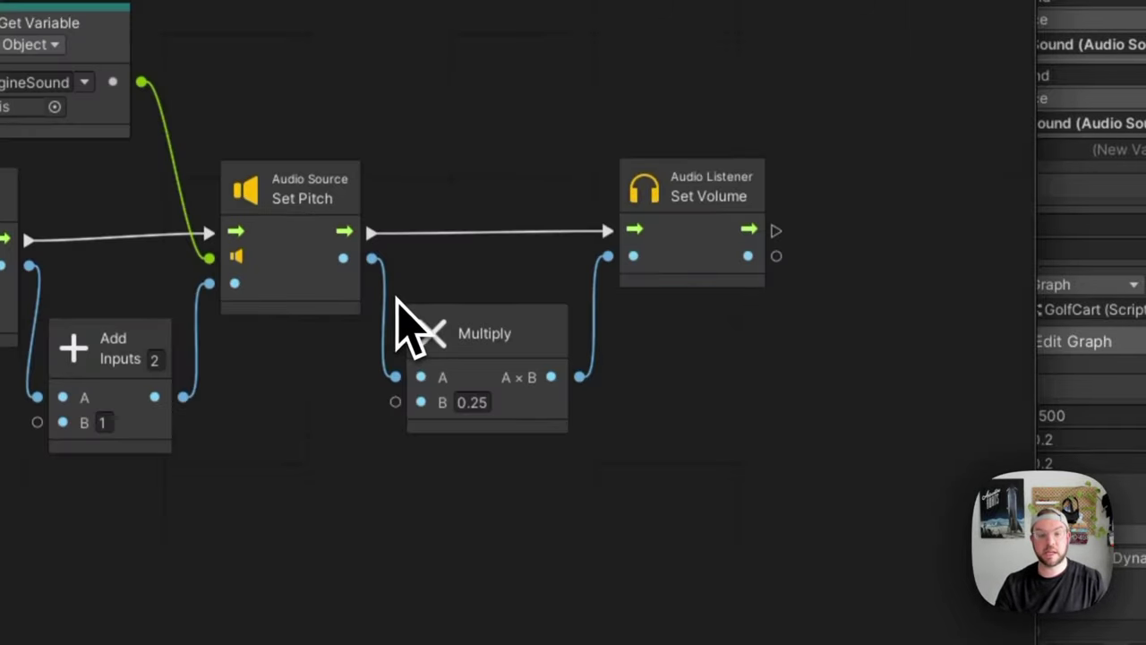
middle_drag(397, 319, 814, 307)
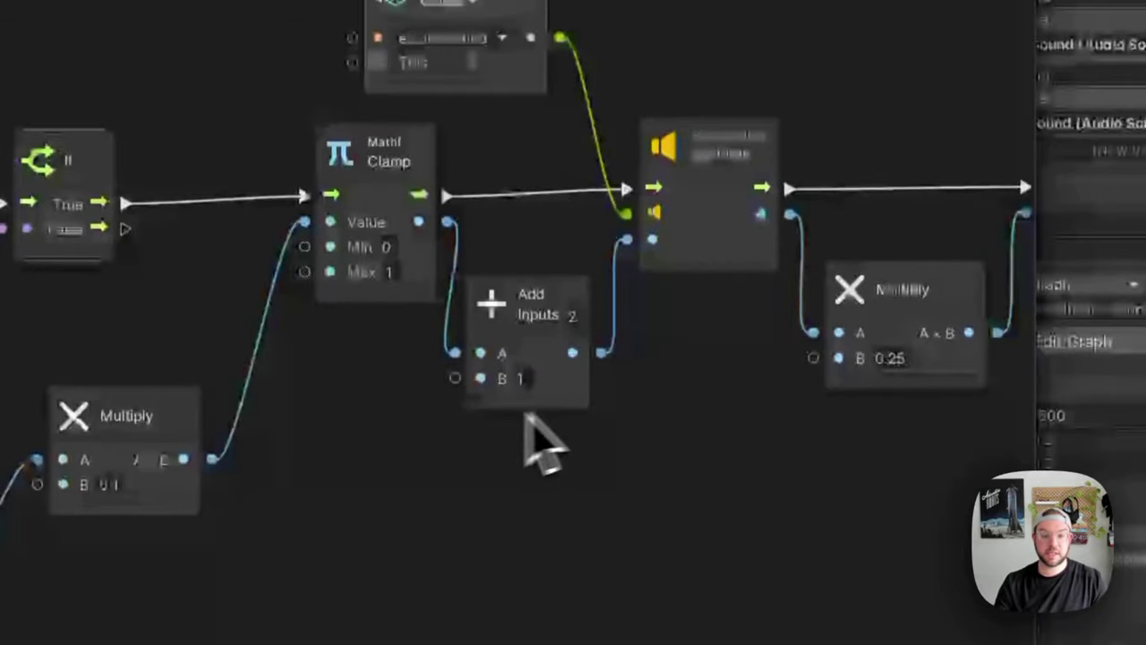
scroll(435, 460, down, 2)
middle_drag(380, 439, 601, 430)
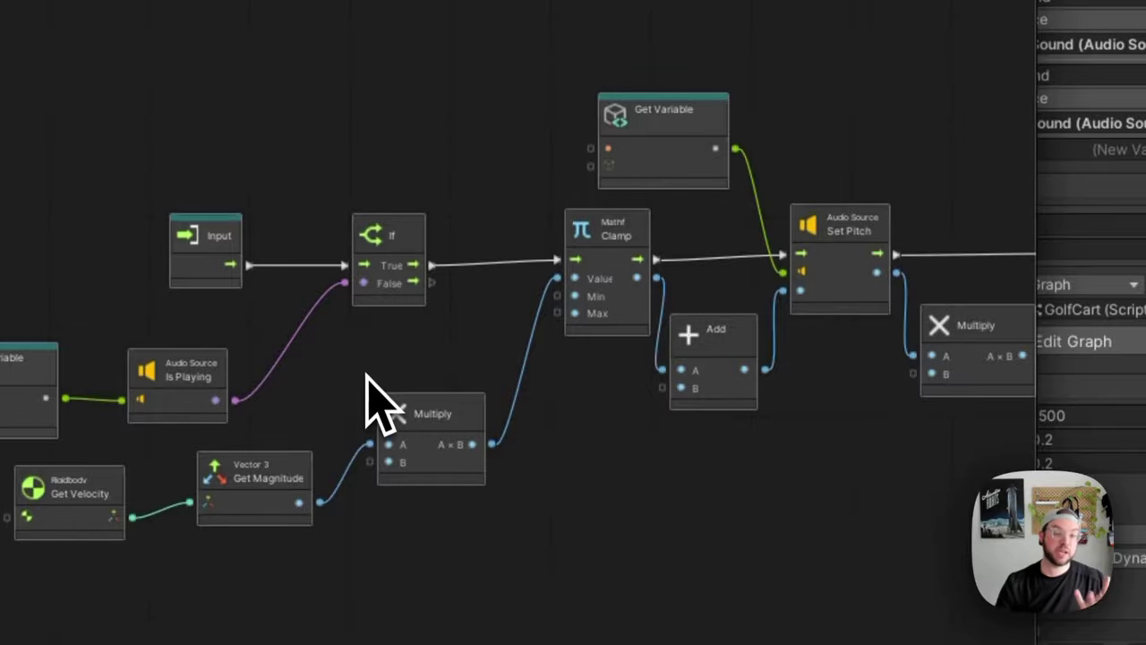
middle_drag(541, 372, 440, 397)
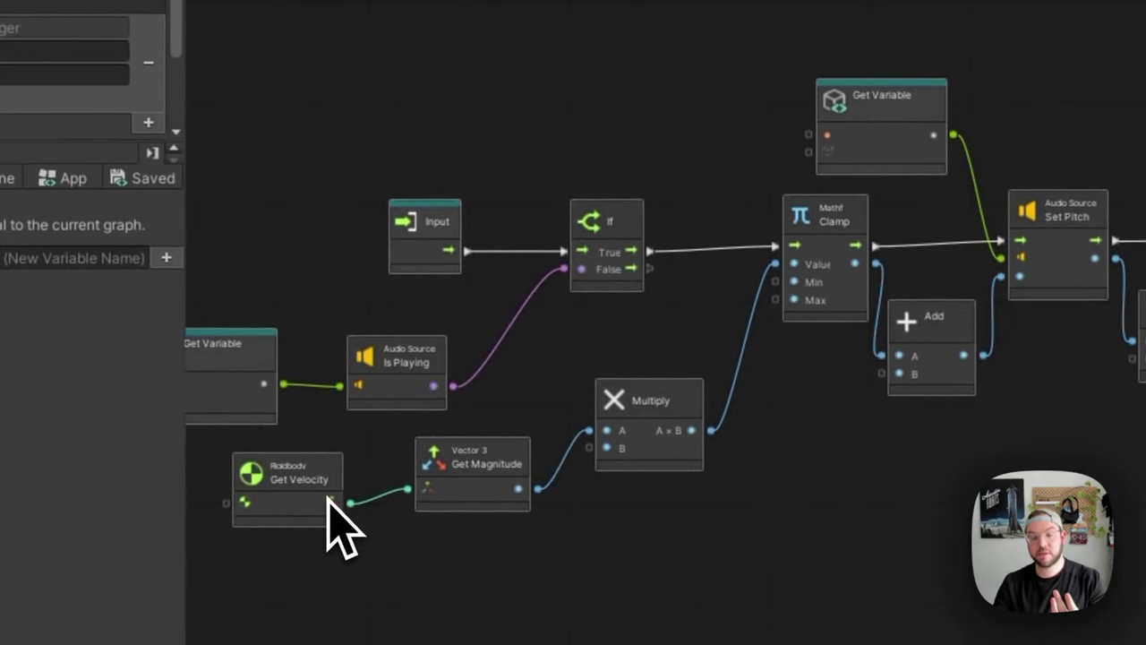
middle_drag(852, 512, 637, 542)
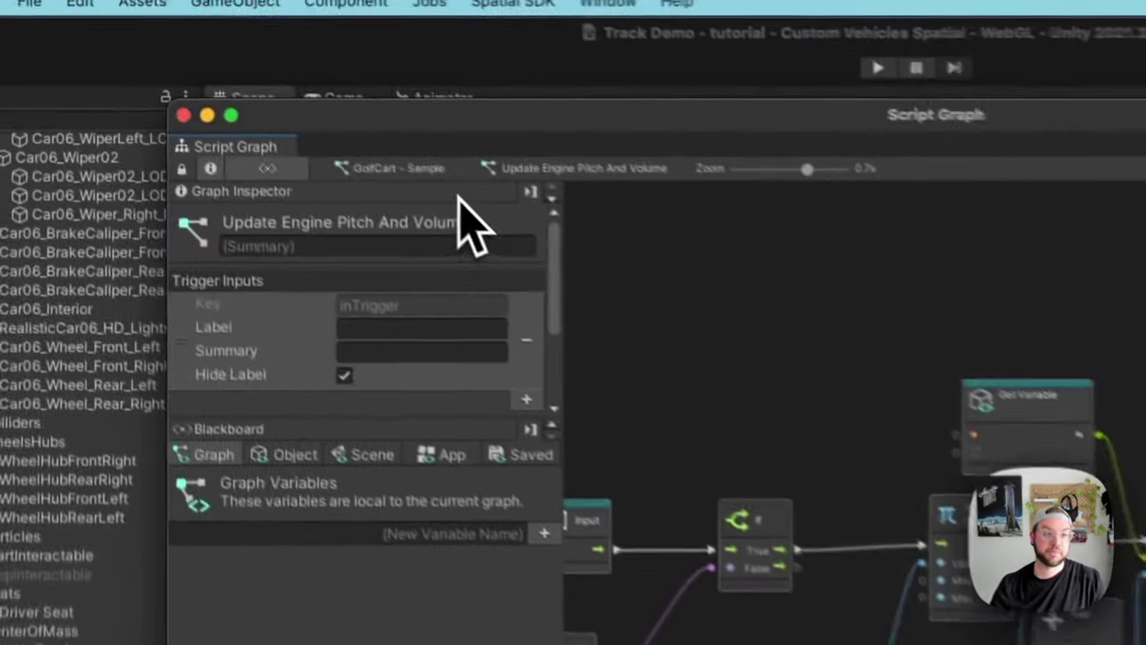
Return to the GolfCart - Sample graph and examine its Braking and Steering & Driving groups.
click(304, 106)
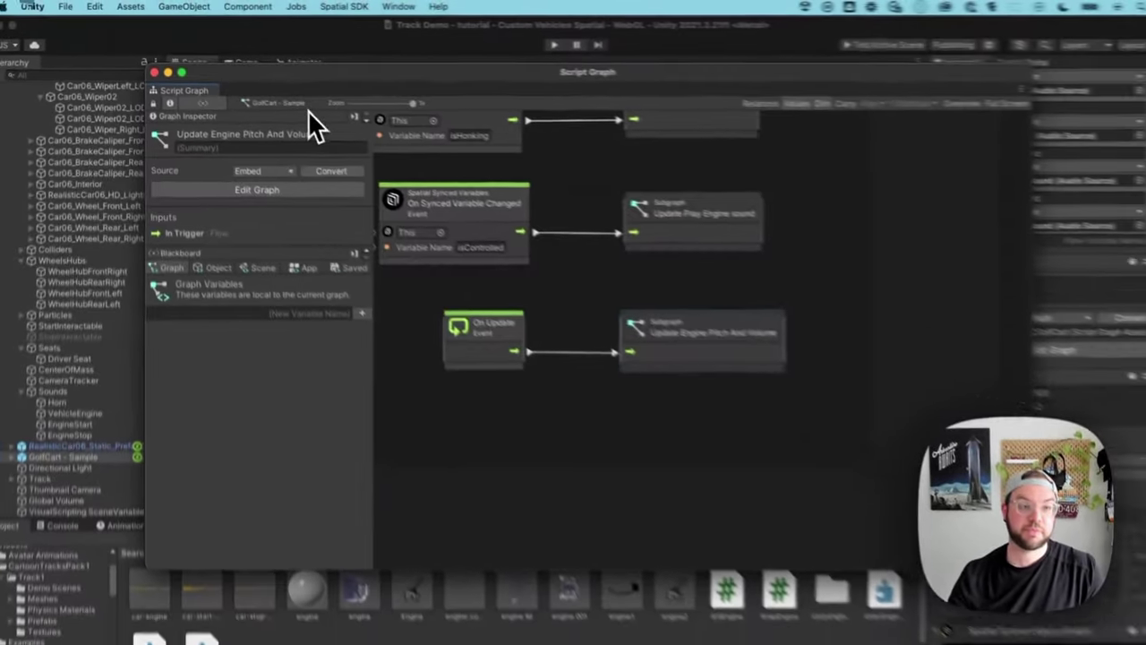
scroll(774, 307, down, 3)
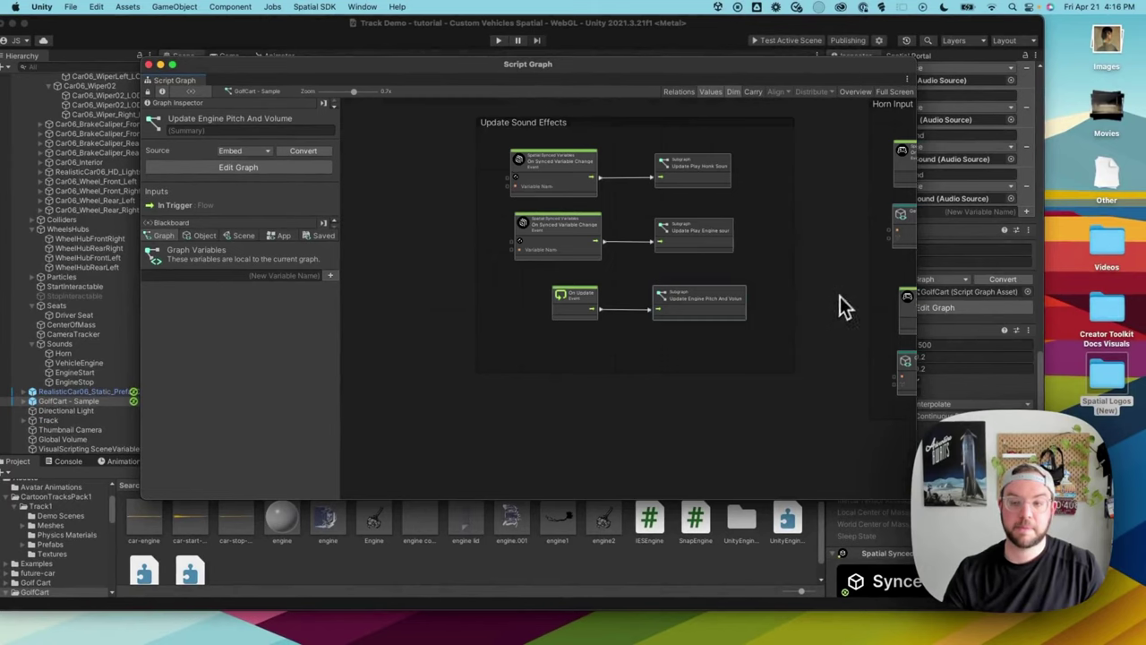
middle_drag(846, 307, 583, 397)
scroll(759, 358, down, 2)
middle_drag(759, 358, 614, 397)
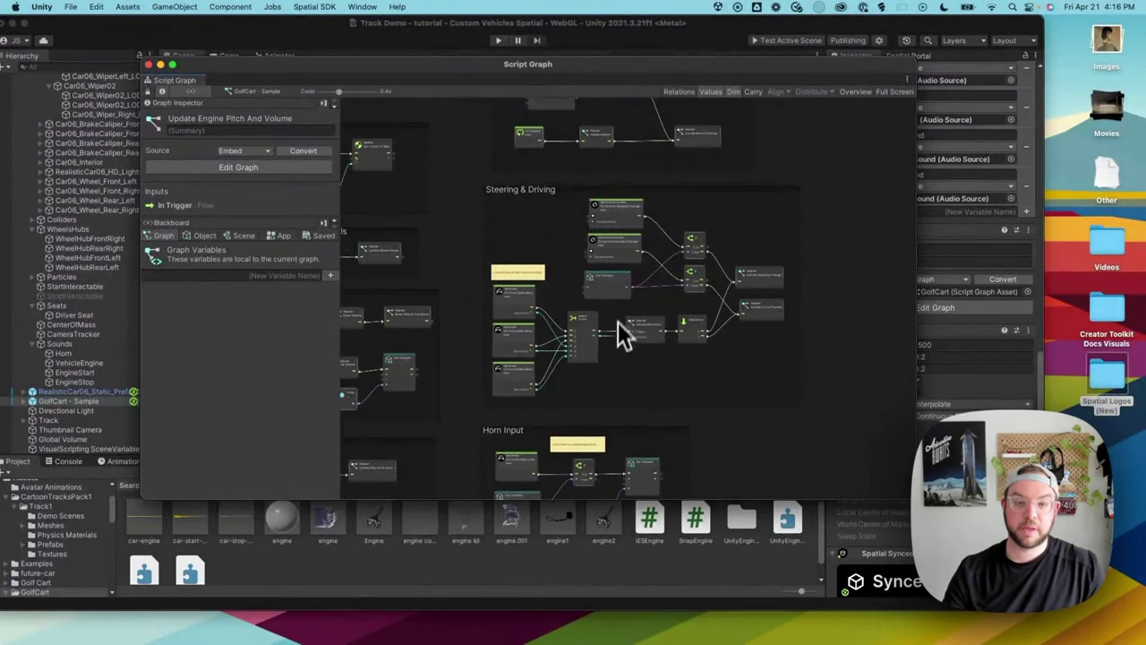
middle_drag(615, 286, 606, 427)
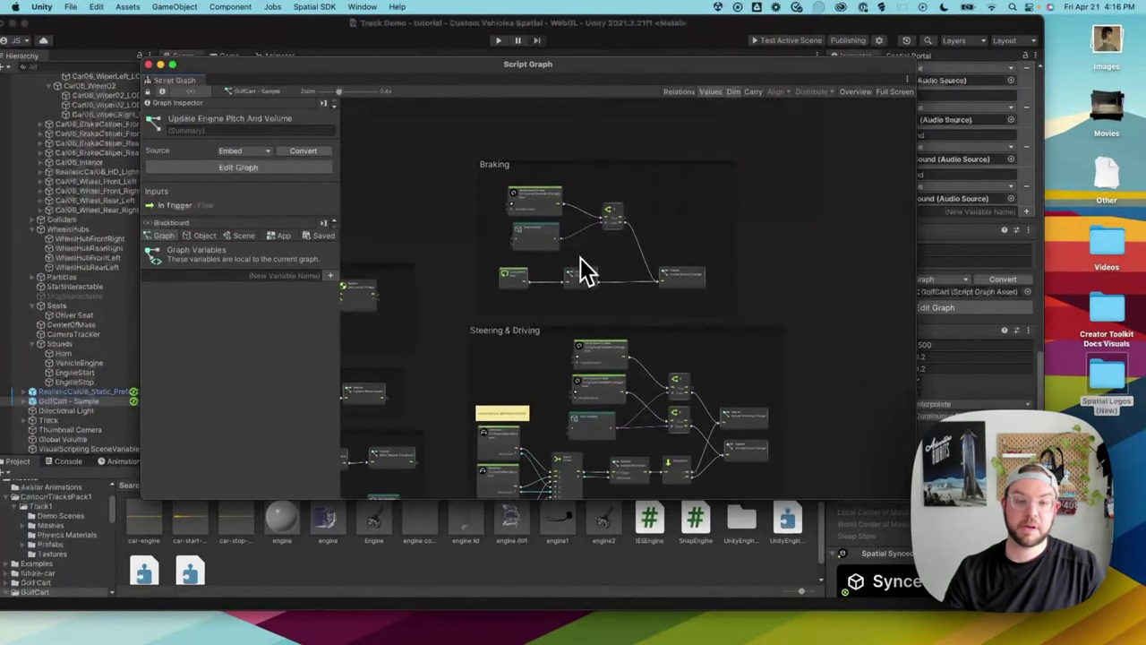
scroll(582, 258, up, 5)
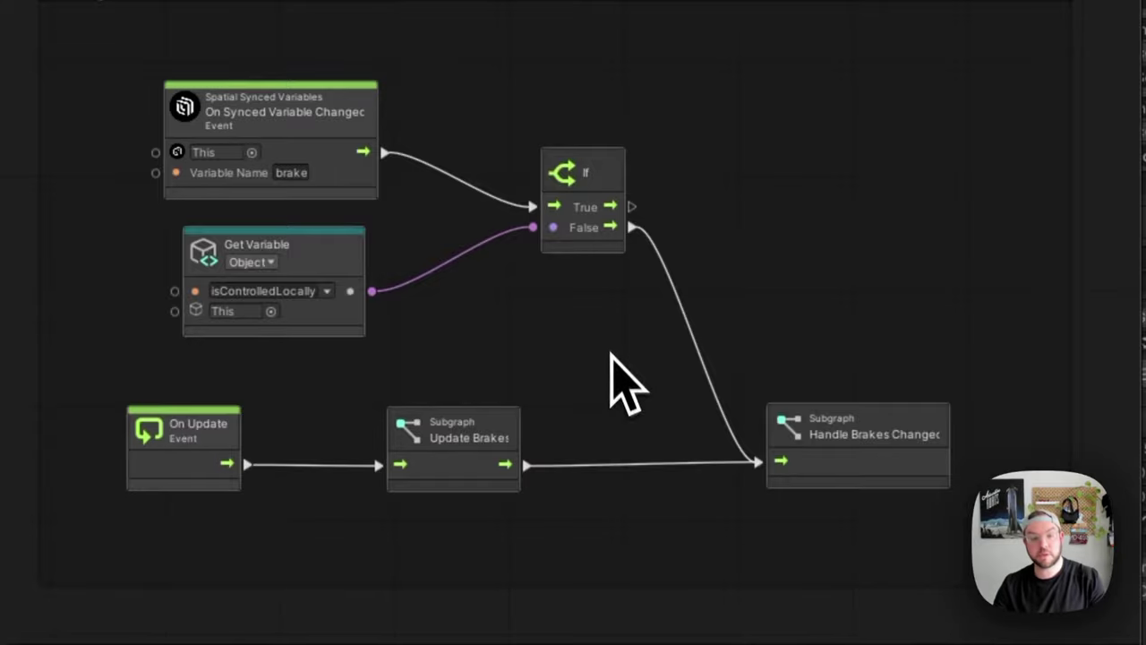
middle_drag(647, 537, 659, 170)
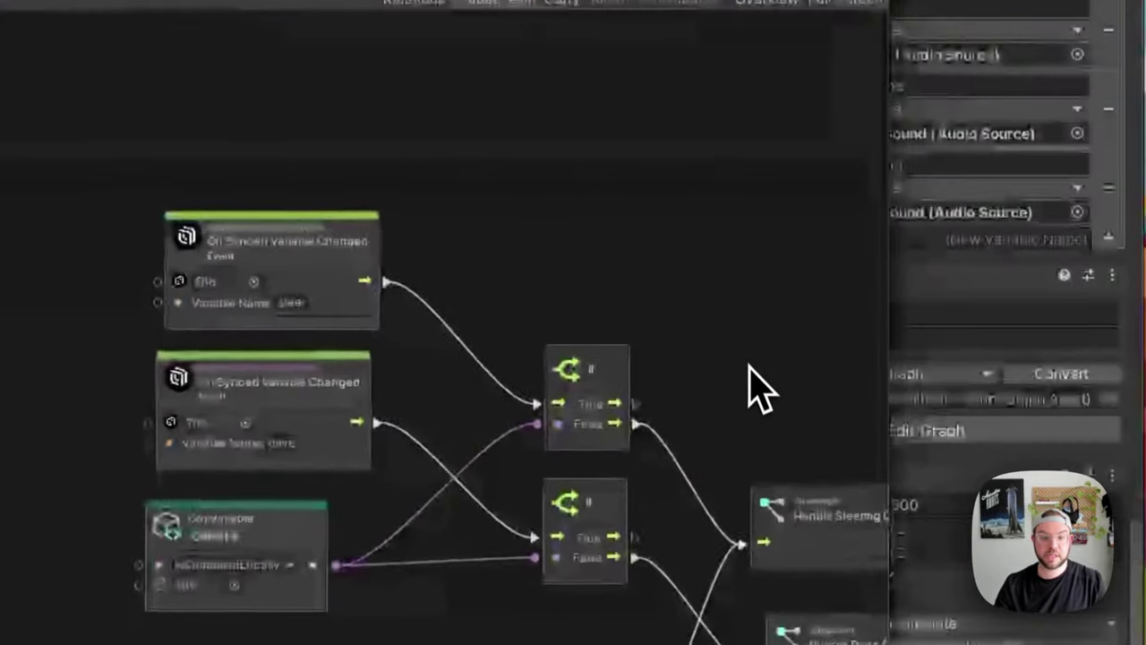
middle_drag(759, 390, 744, 317)
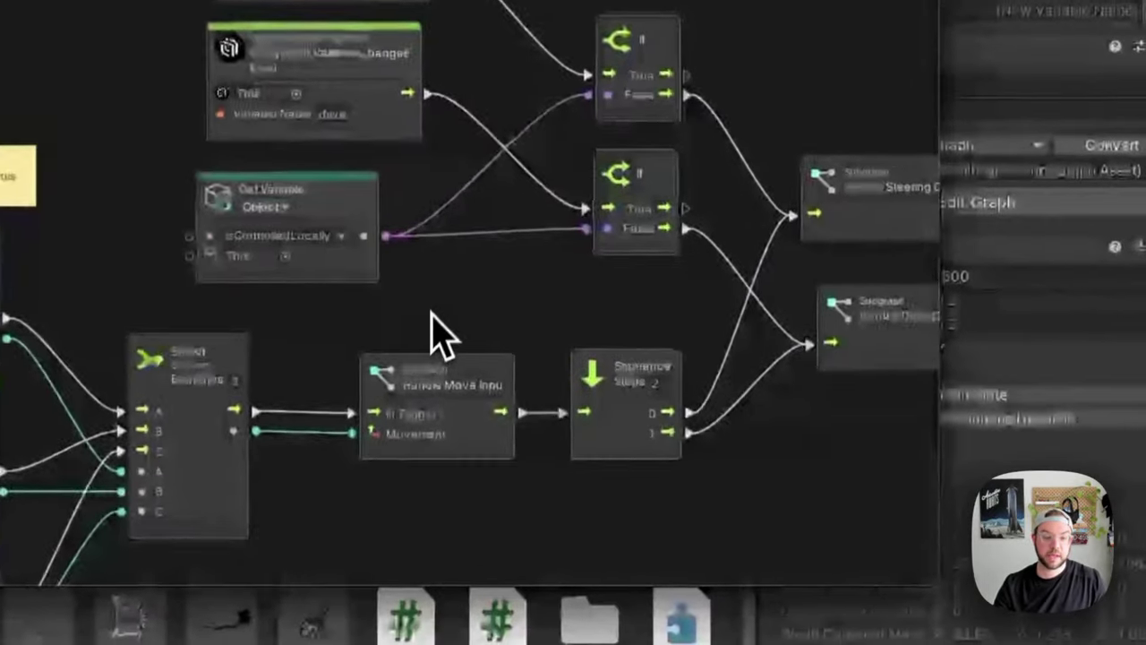
middle_drag(358, 546, 387, 384)
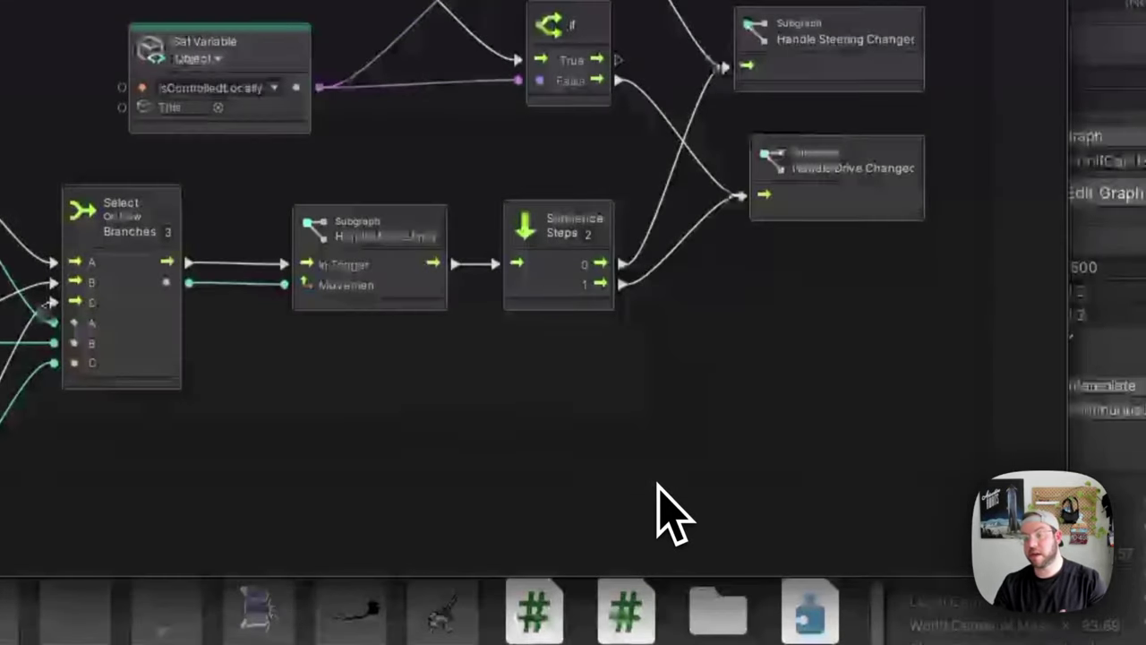
Examine the Horn Input group's jump-button events and the nodes that set the isHonking variable.
middle_drag(420, 480, 624, 364)
scroll(625, 363, down, 10)
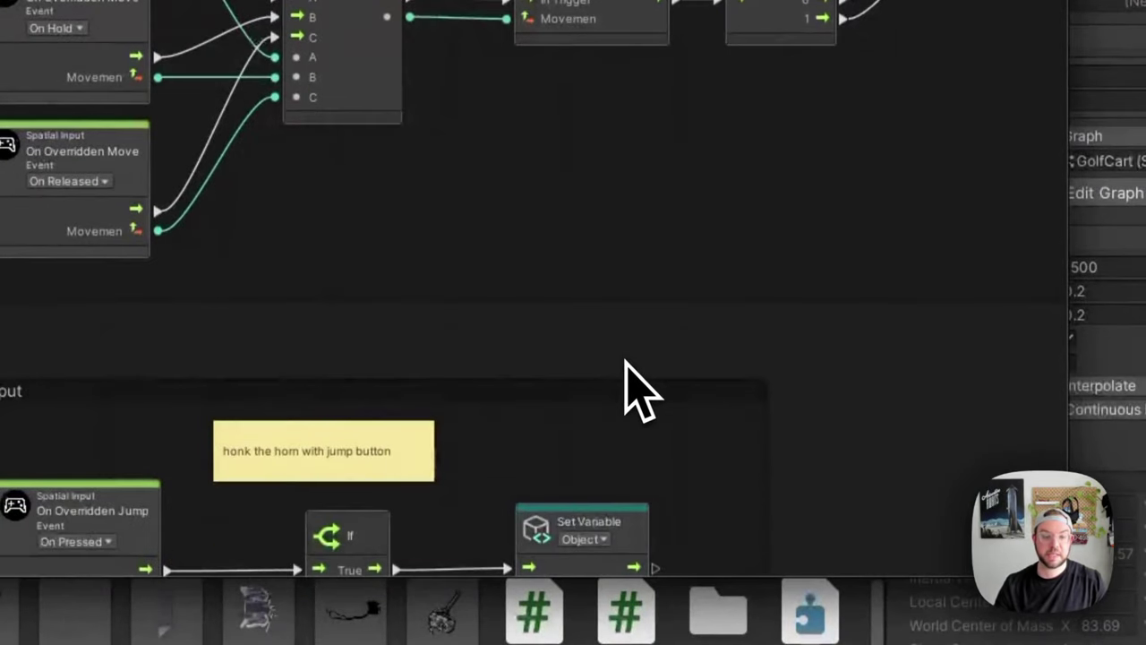
scroll(625, 364, down, 6)
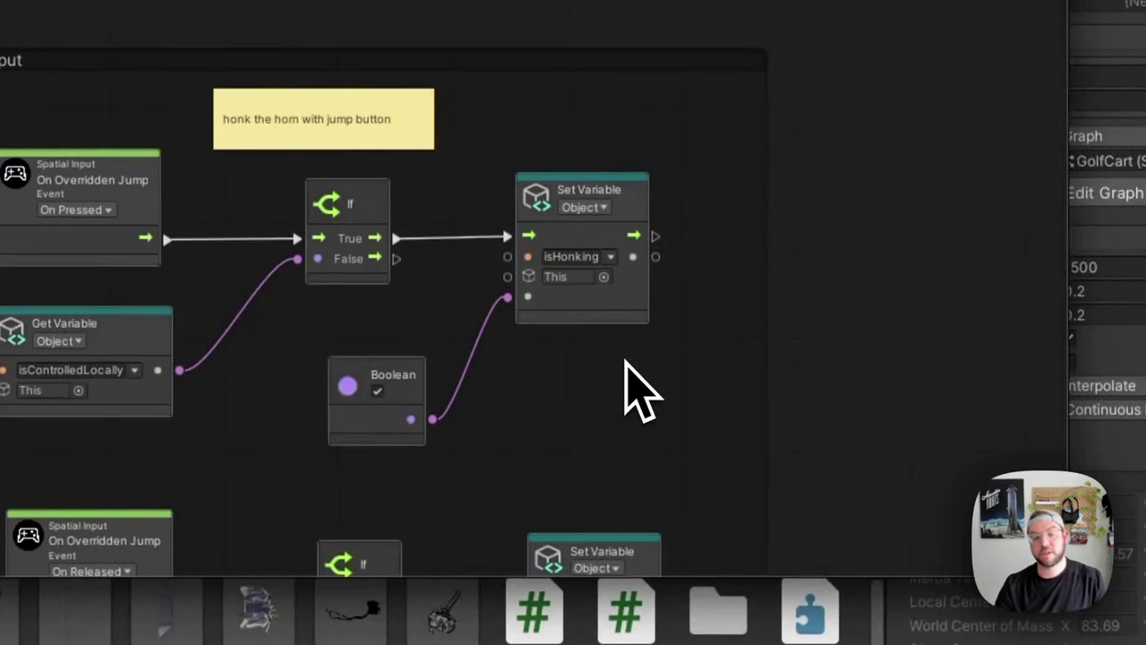
scroll(625, 363, down, 2)
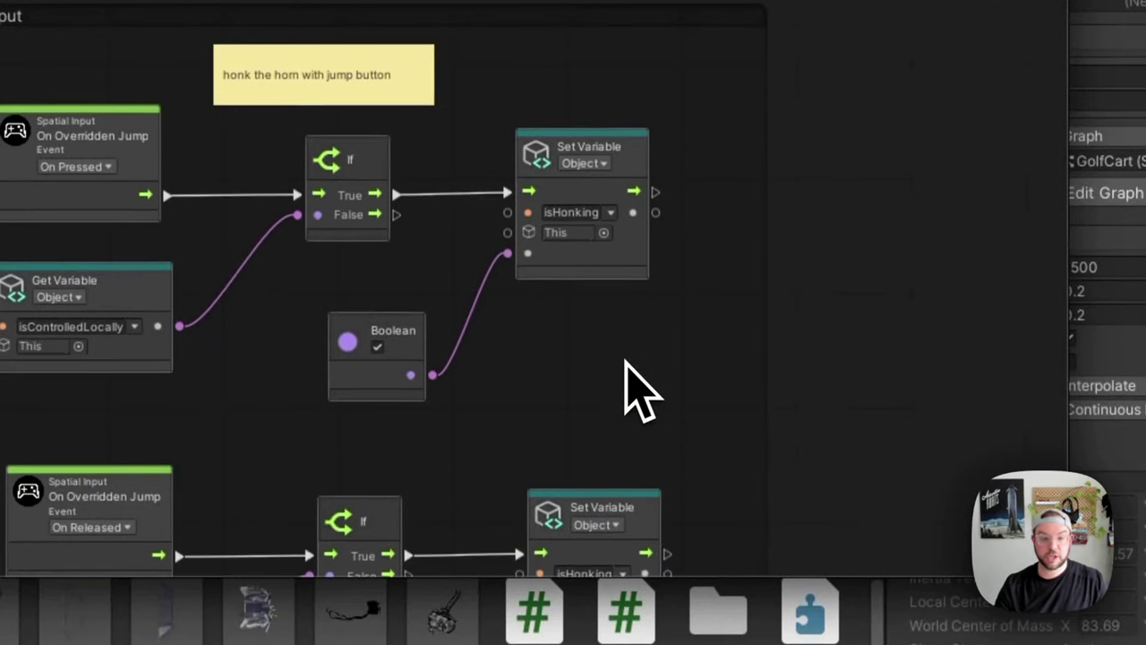
scroll(626, 364, down, 4)
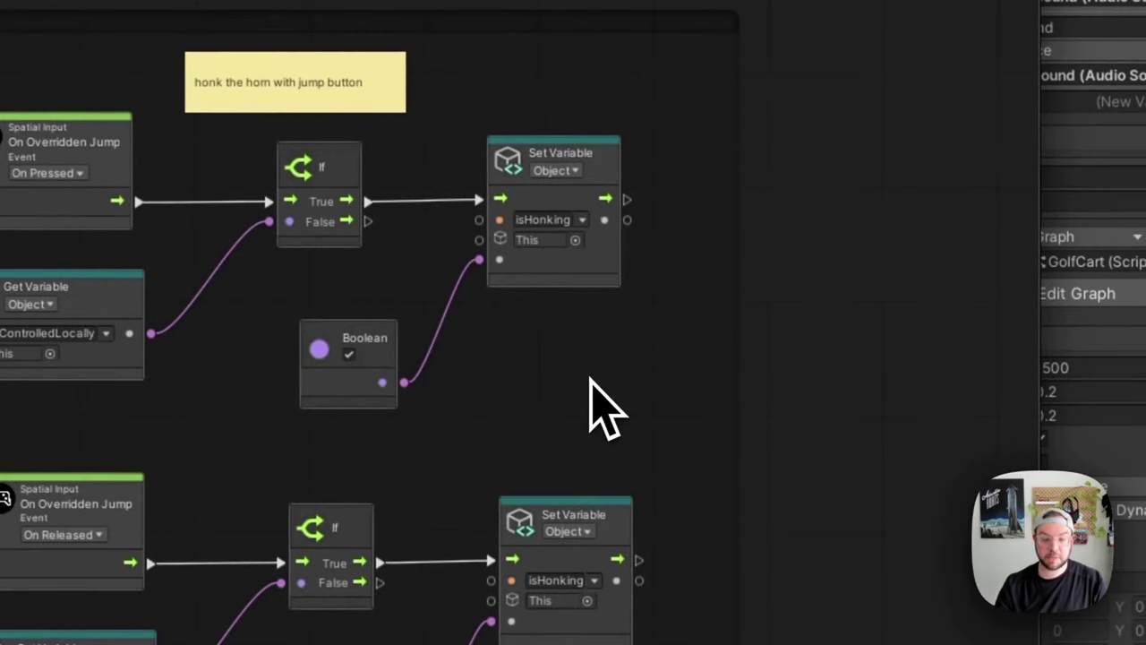
scroll(591, 379, down, 1)
middle_drag(593, 380, 614, 281)
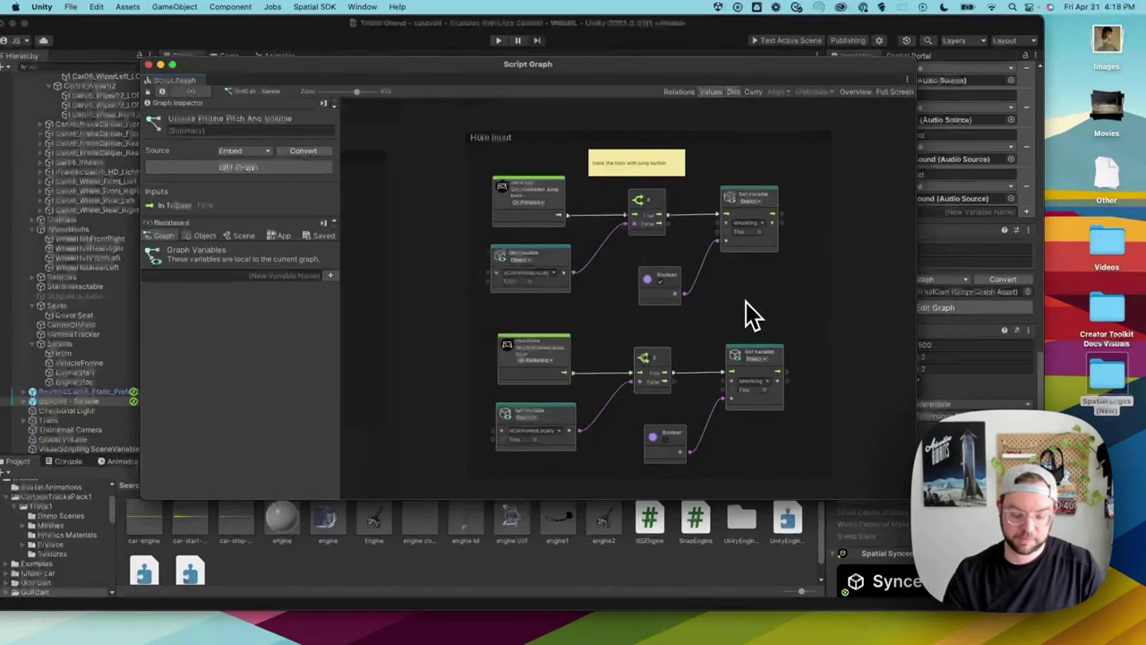
Select and copy all groups and nodes of the GolfCart - Sample graph, and close the script graph window.
scroll(737, 305, down, 4)
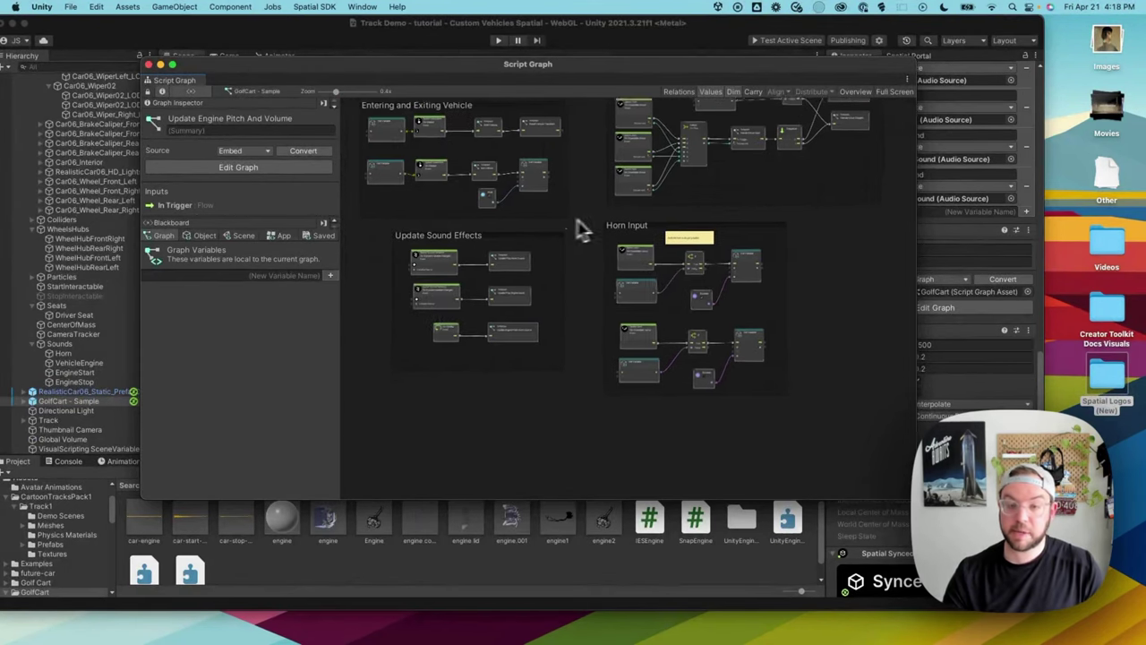
middle_drag(582, 230, 612, 385)
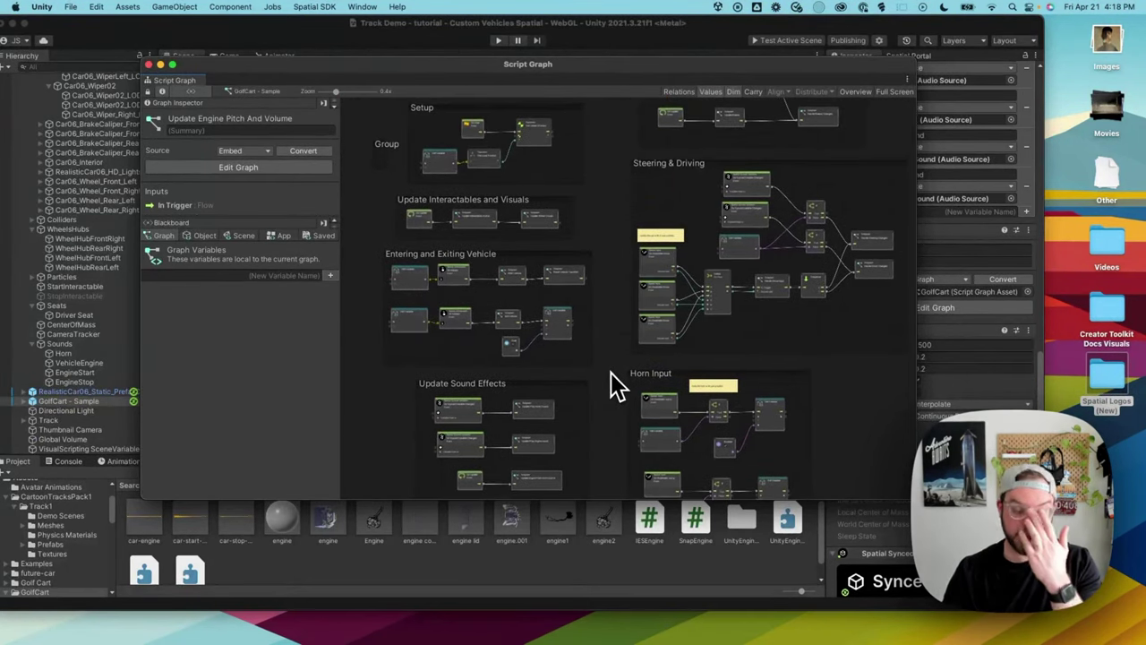
click(615, 367)
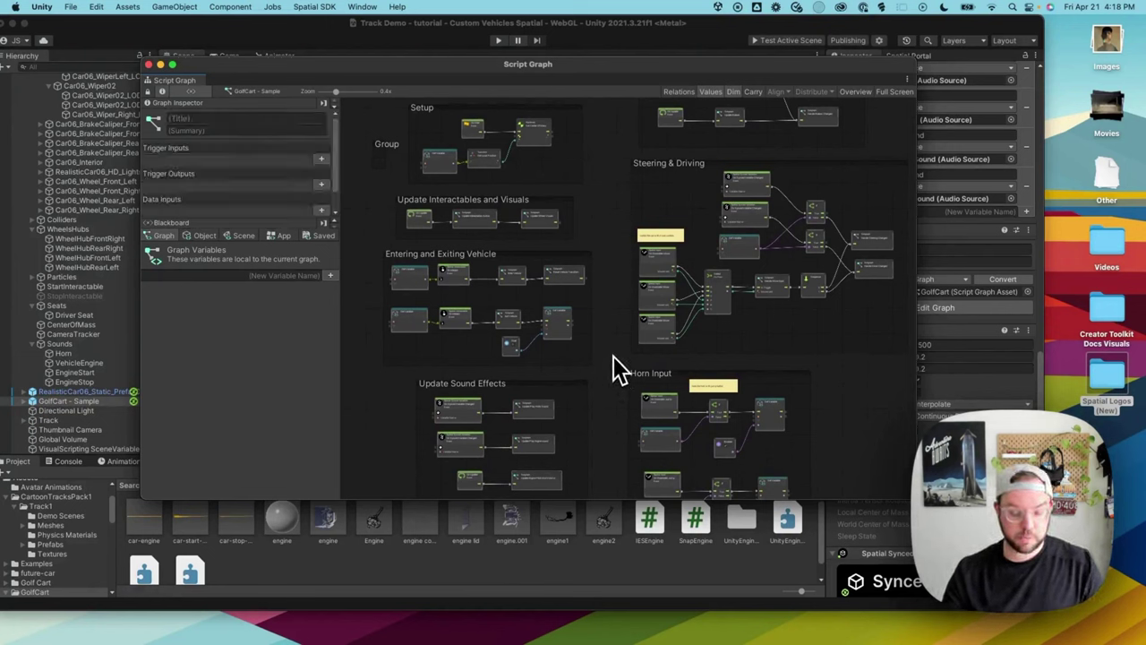
key(super+a)
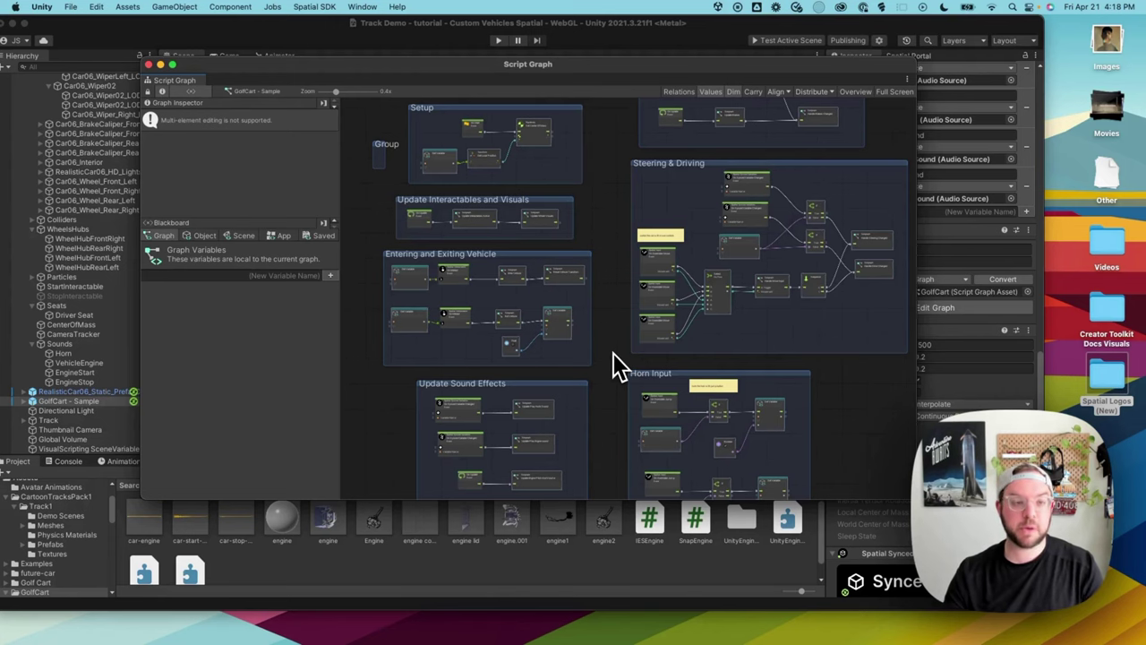
click(148, 65)
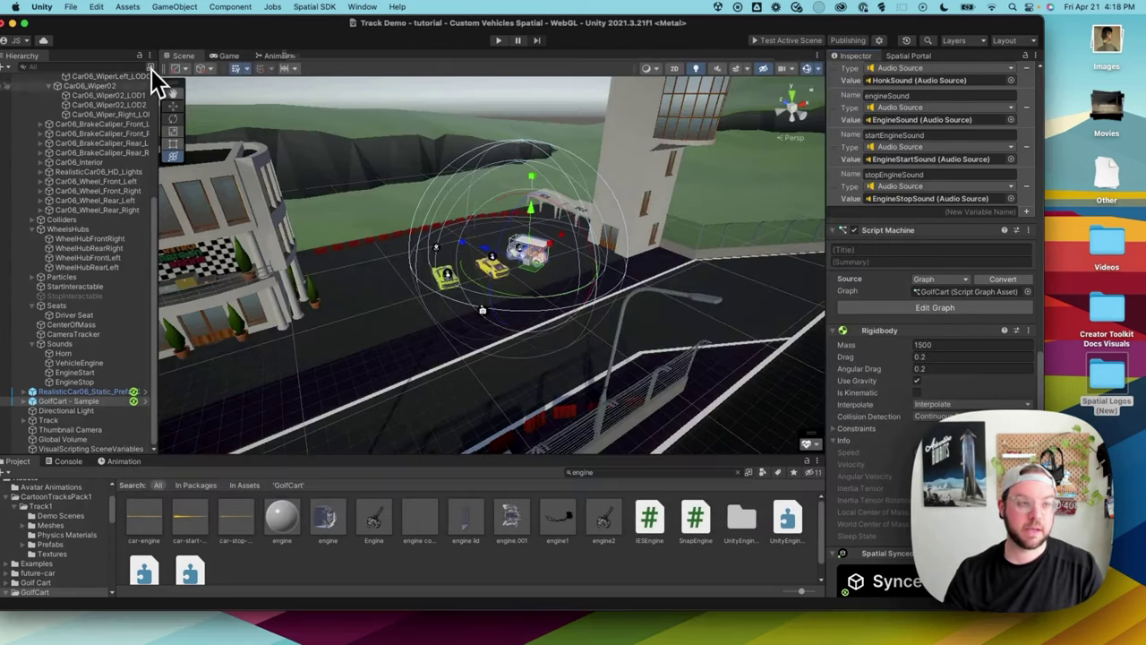
Open the script graph of RealisticCar06_Driving_Orange and delete its default On Start and On Update events.
scroll(99, 215, up, 8)
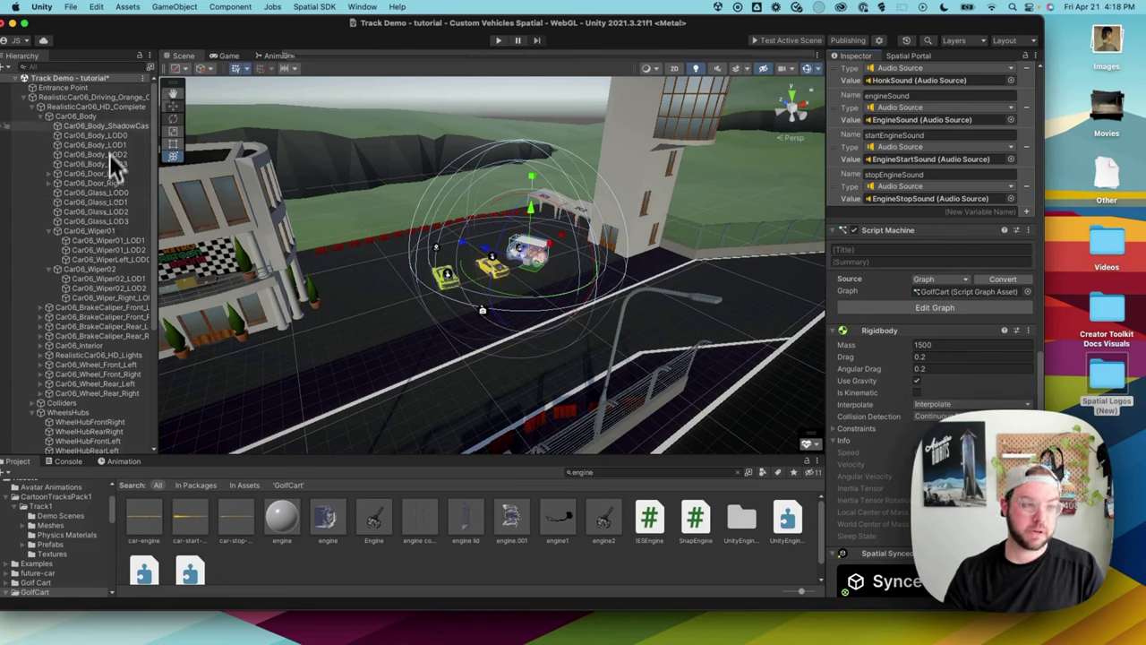
click(125, 97)
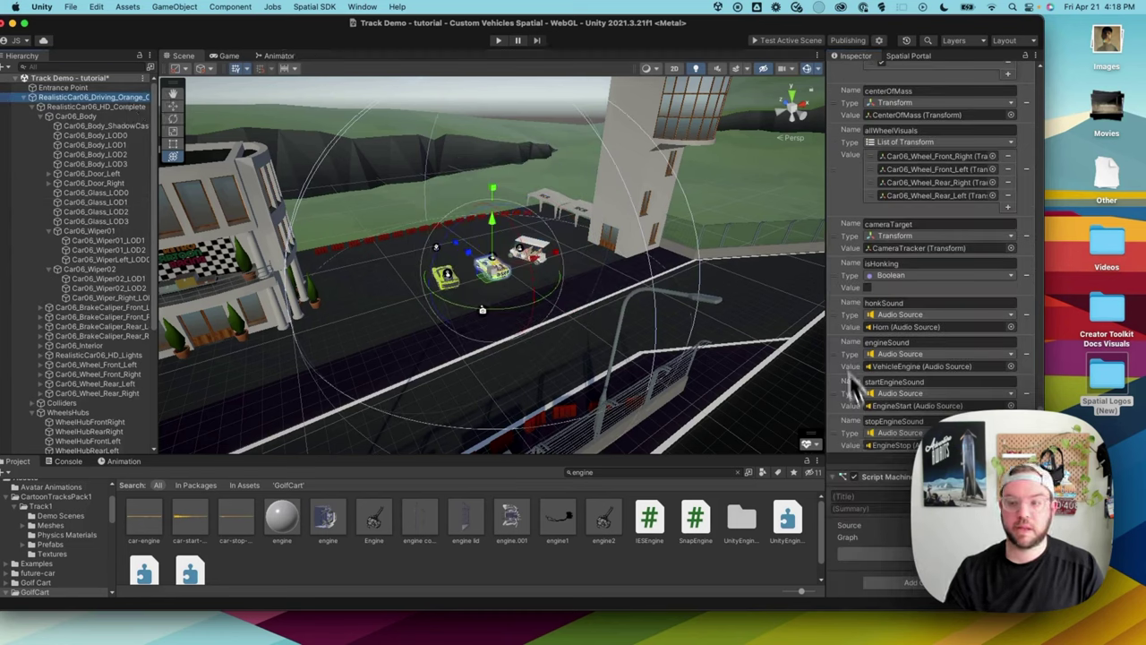
click(890, 554)
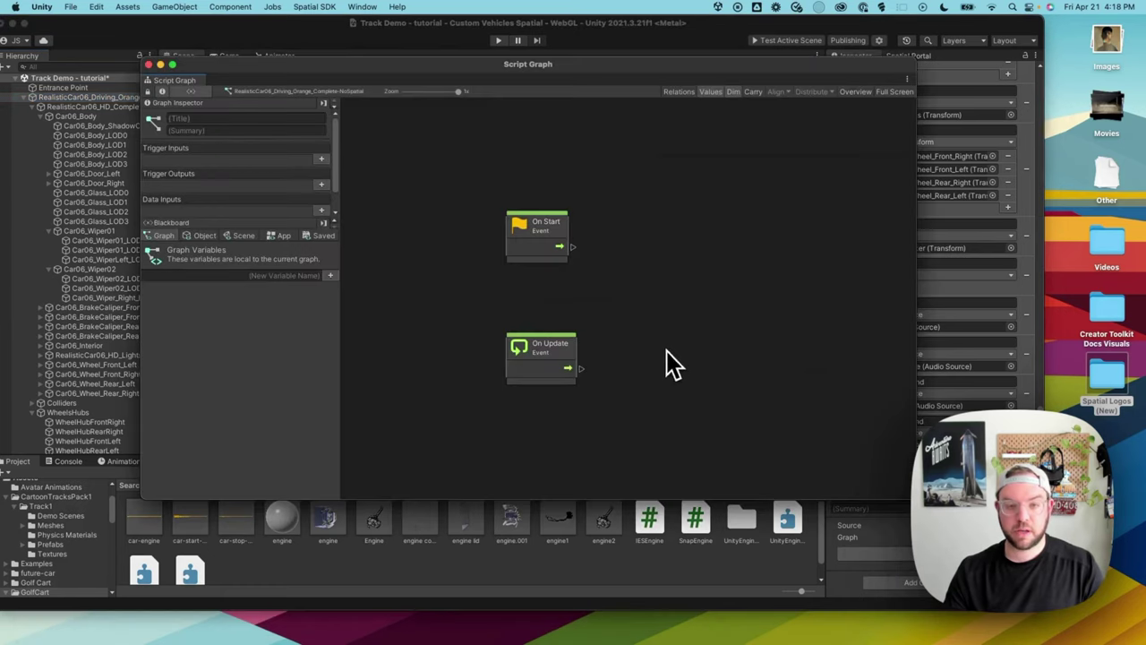
drag(426, 184, 652, 418)
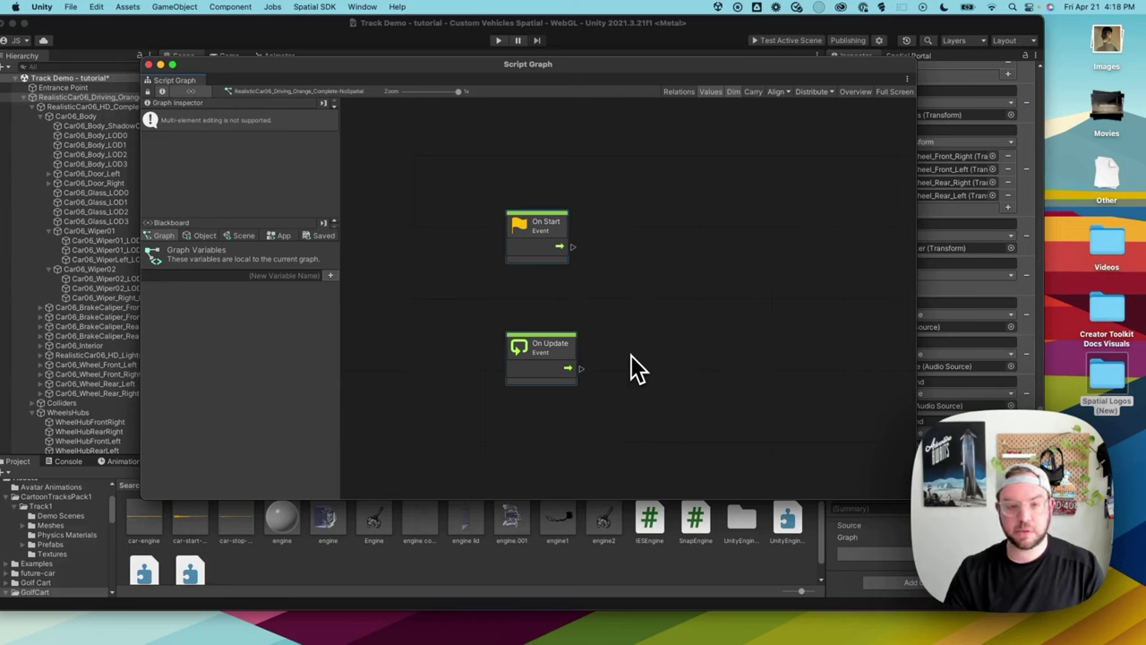
key(Delete)
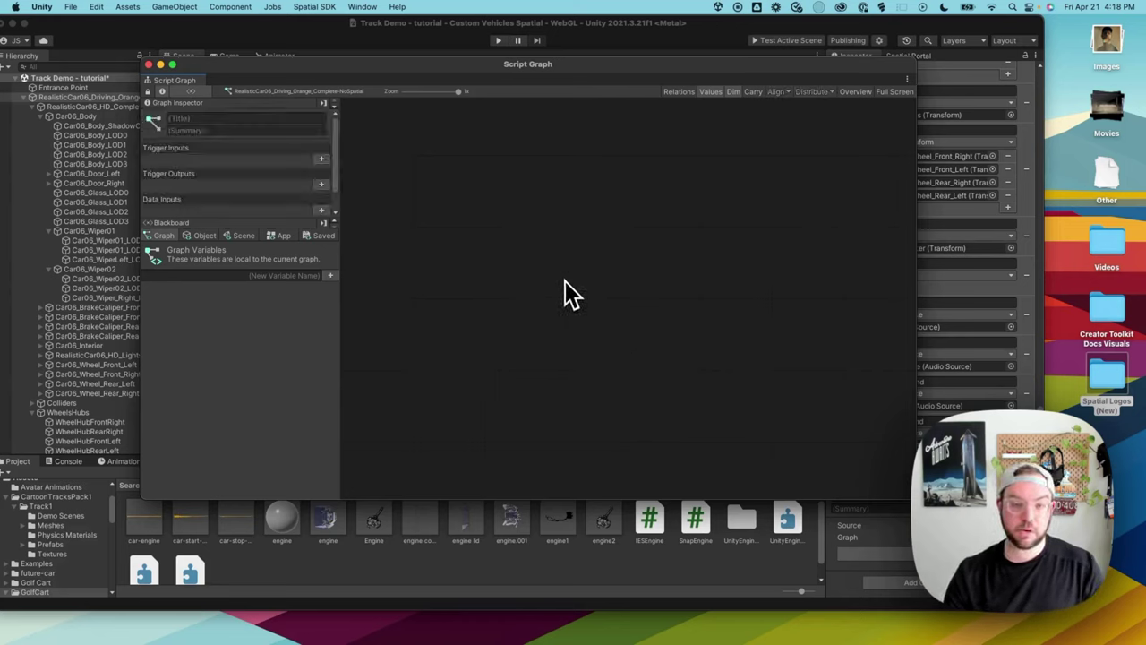
Paste the copied golf cart groups and nodes into the car's empty script graph.
key(super+v)
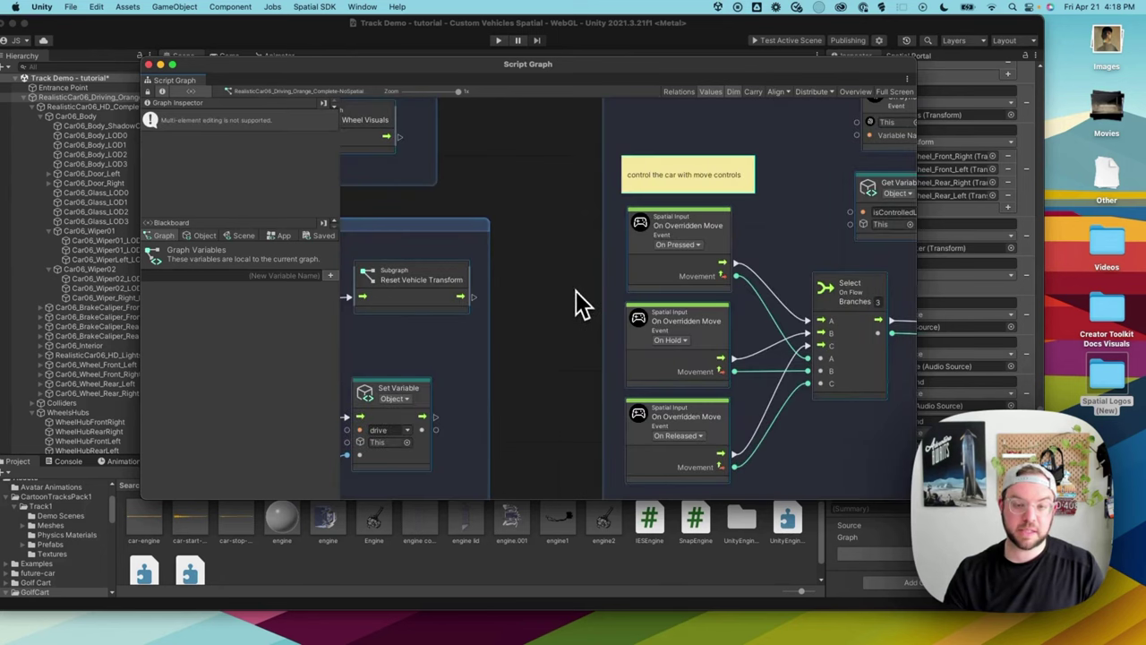
scroll(575, 296, down, 5)
scroll(575, 296, up, 4)
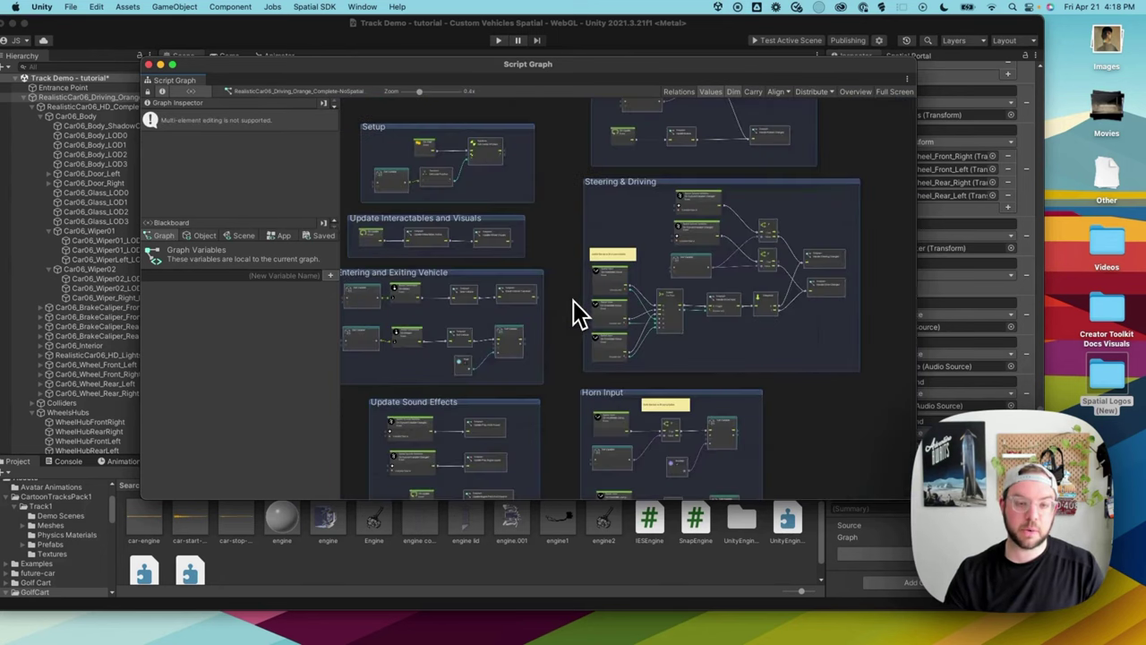
scroll(572, 301, left, 2)
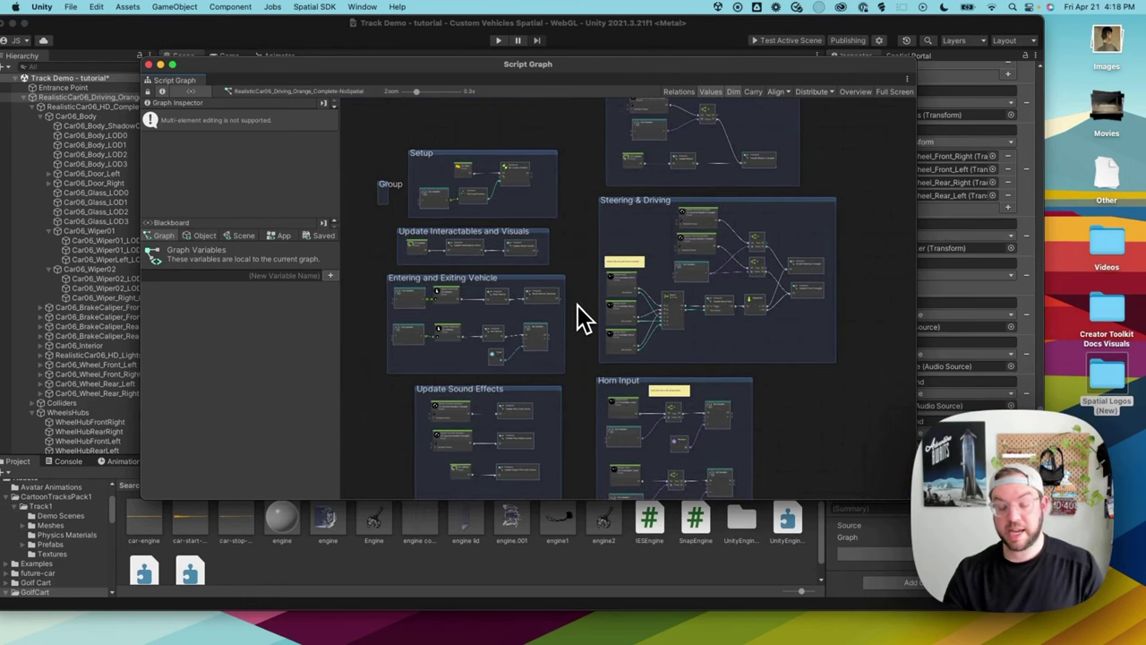
Check the graph's object variables and the variables set on the car, and put the script graph window away.
click(204, 236)
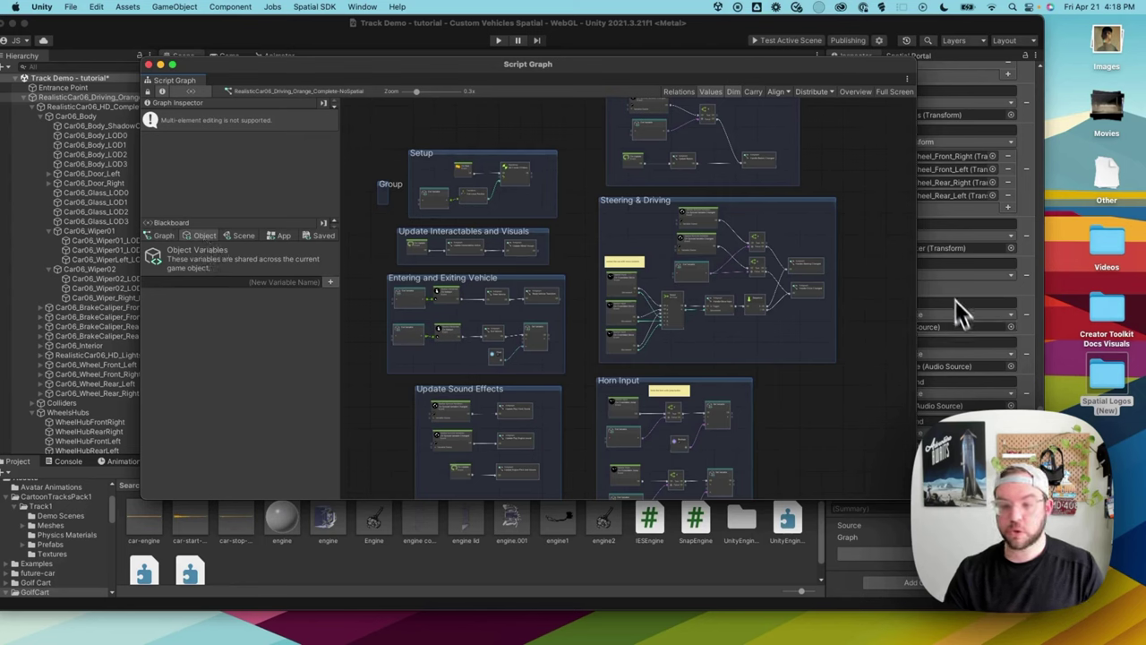
drag(872, 84, 675, 71)
scroll(878, 228, up, 5)
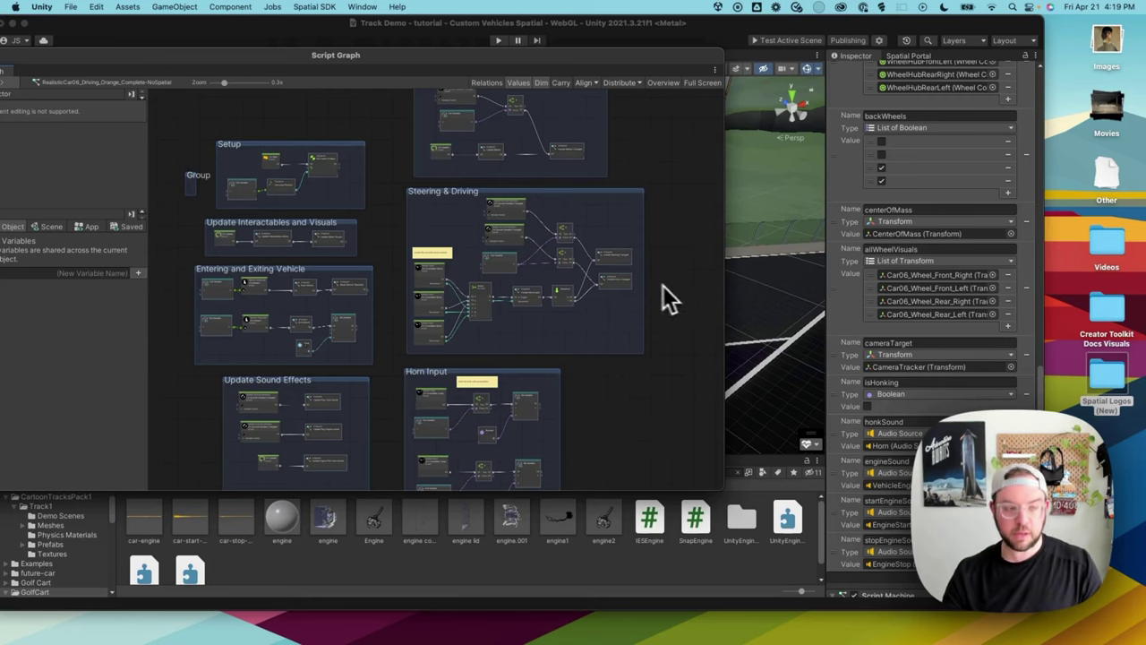
drag(170, 57, 361, 71)
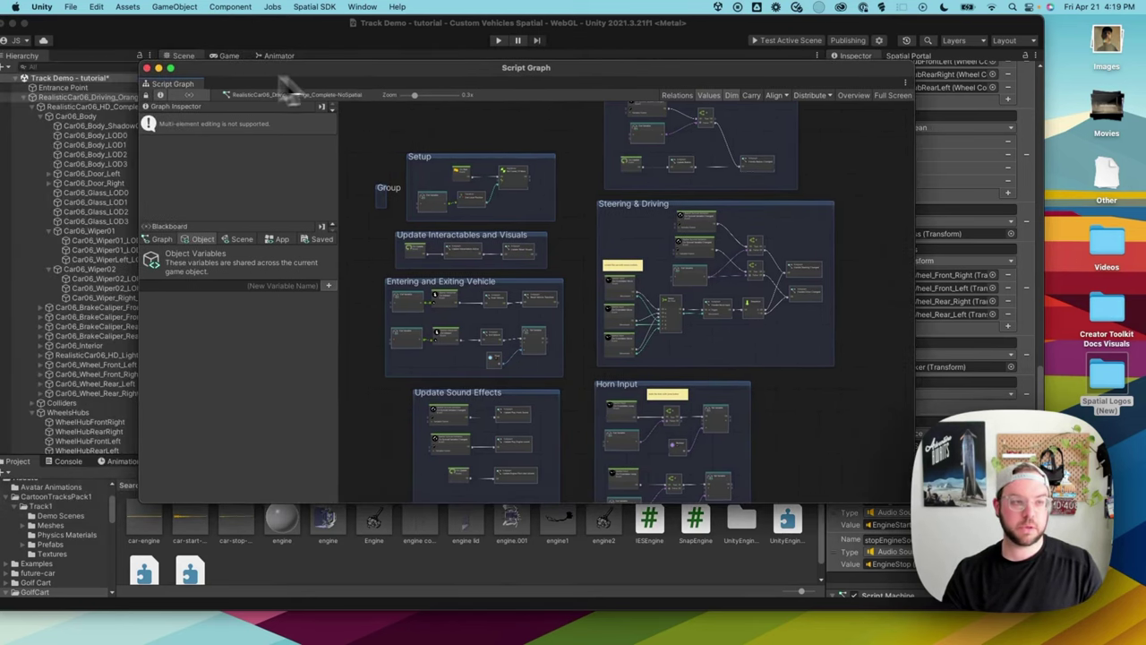
click(158, 69)
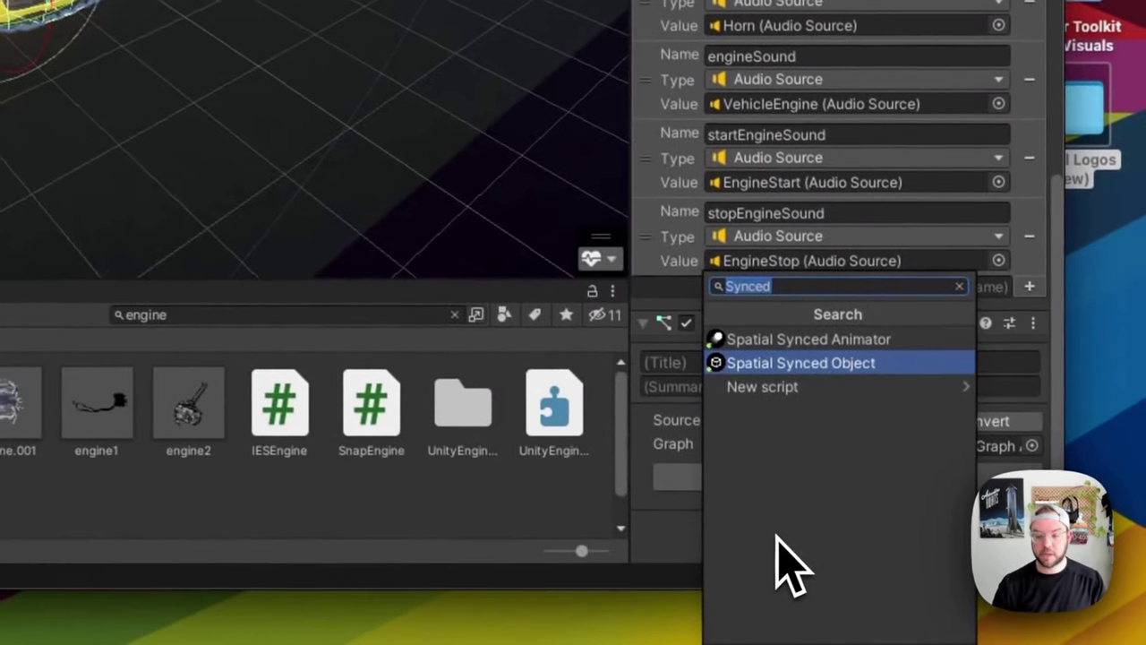
Search the components for "Synced" and add a Spatial Synced Object to the car with Sync Transform enabled.
key(BackSpace)
key(BackSpace)
key(BackSpace)
key(BackSpace)
key(BackSpace)
text(ynced)
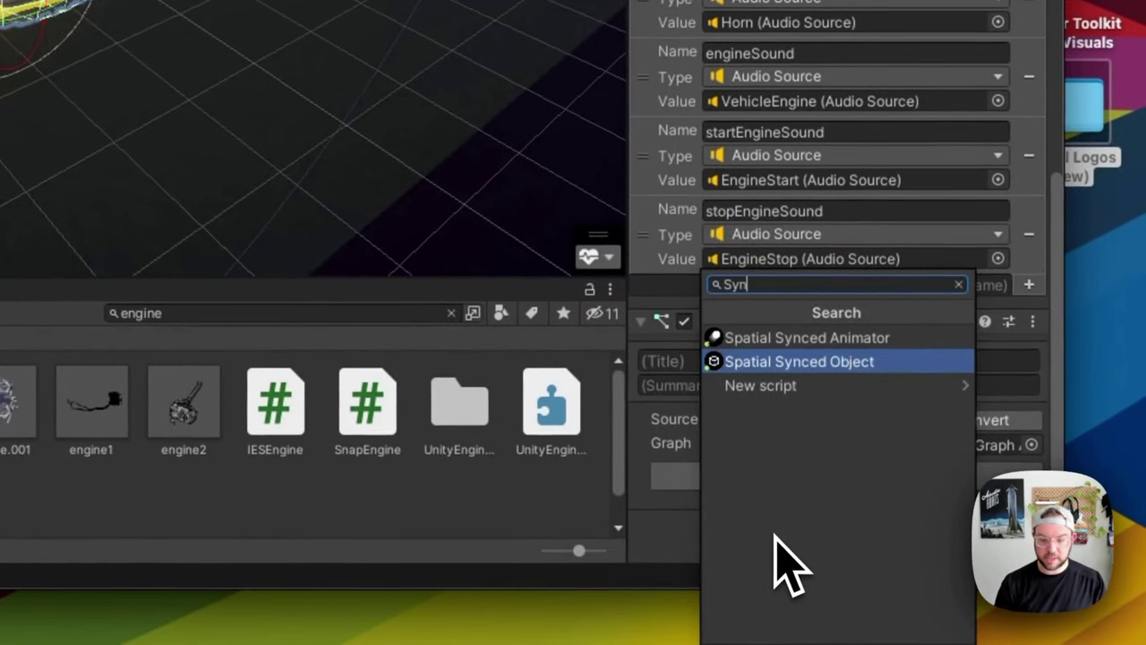
click(833, 364)
scroll(842, 394, down, 5)
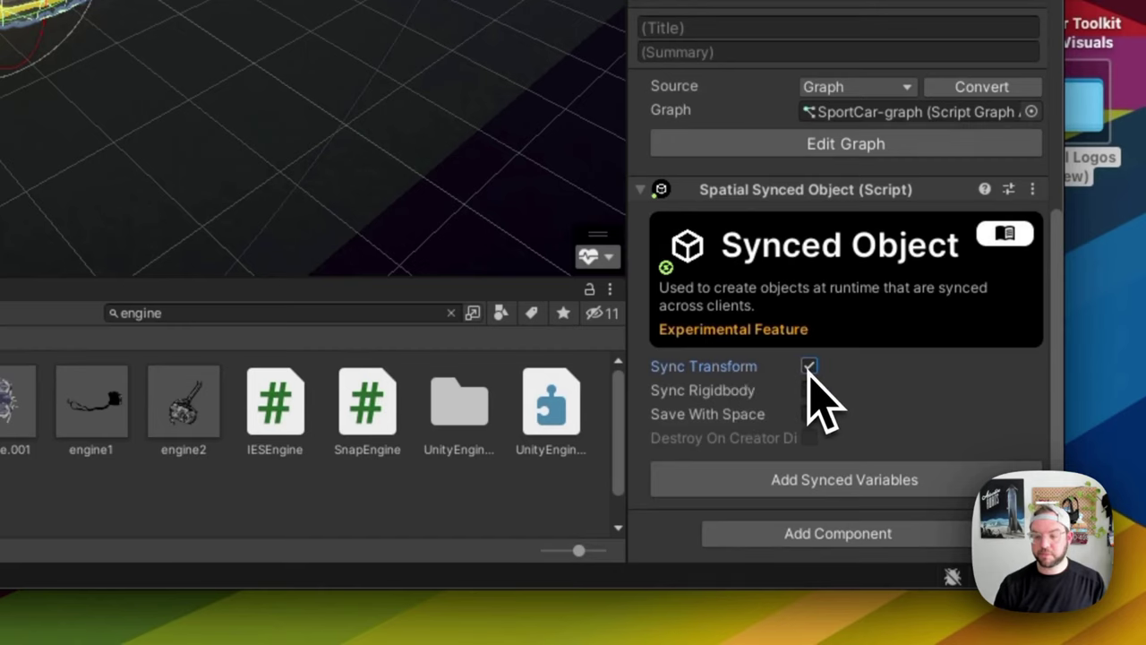
Add synced variables to the Synced Object and mark the second isControlled Boolean, drive, steer, brake and isHonking as Synced.
click(904, 486)
scroll(916, 499, down, 5)
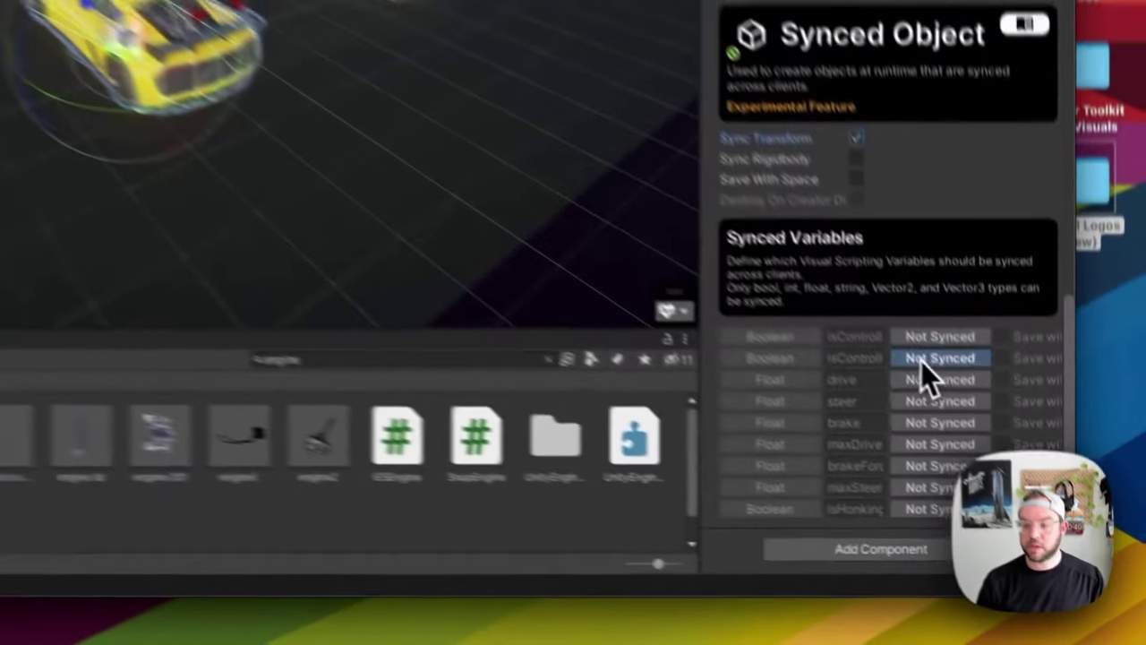
click(1023, 474)
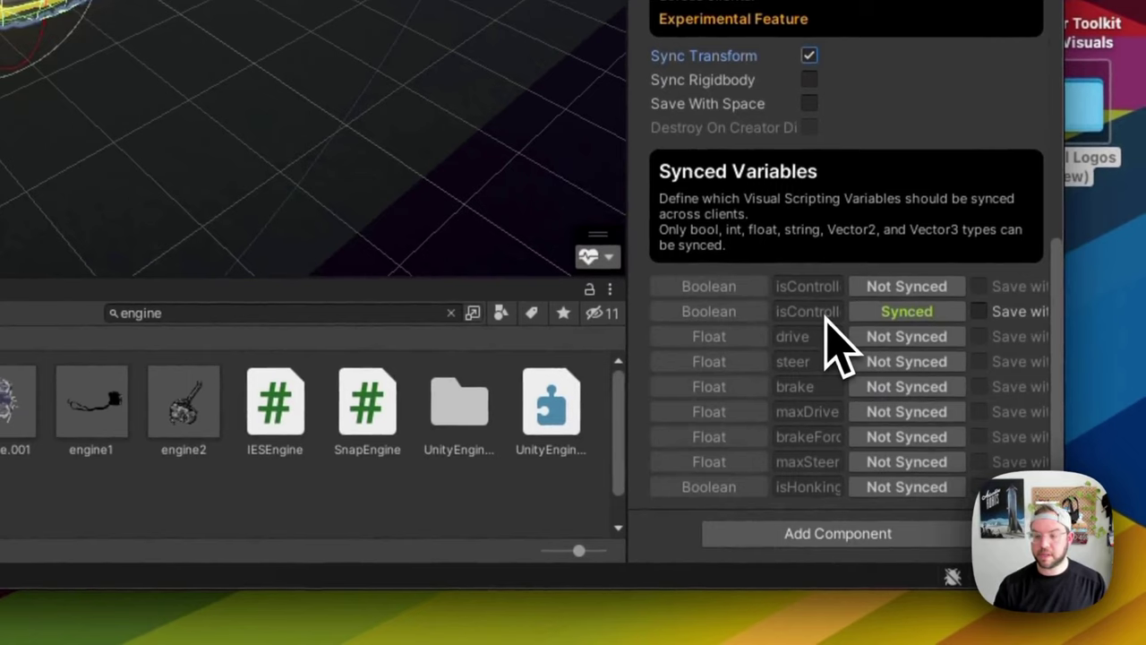
click(873, 342)
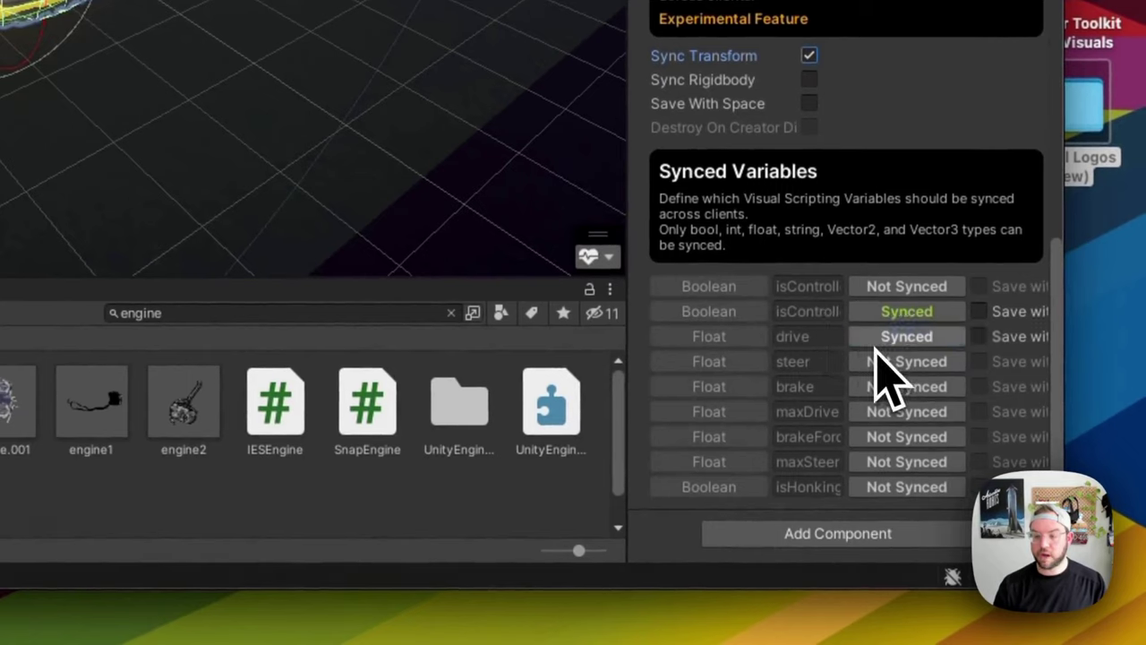
click(881, 363)
click(883, 387)
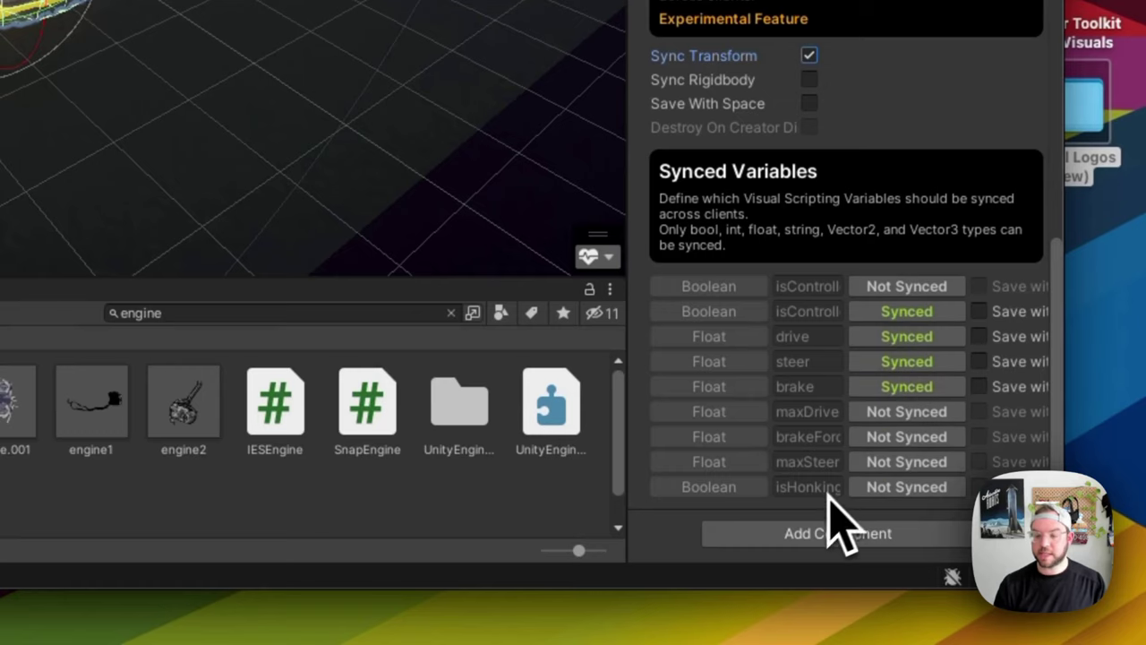
click(887, 491)
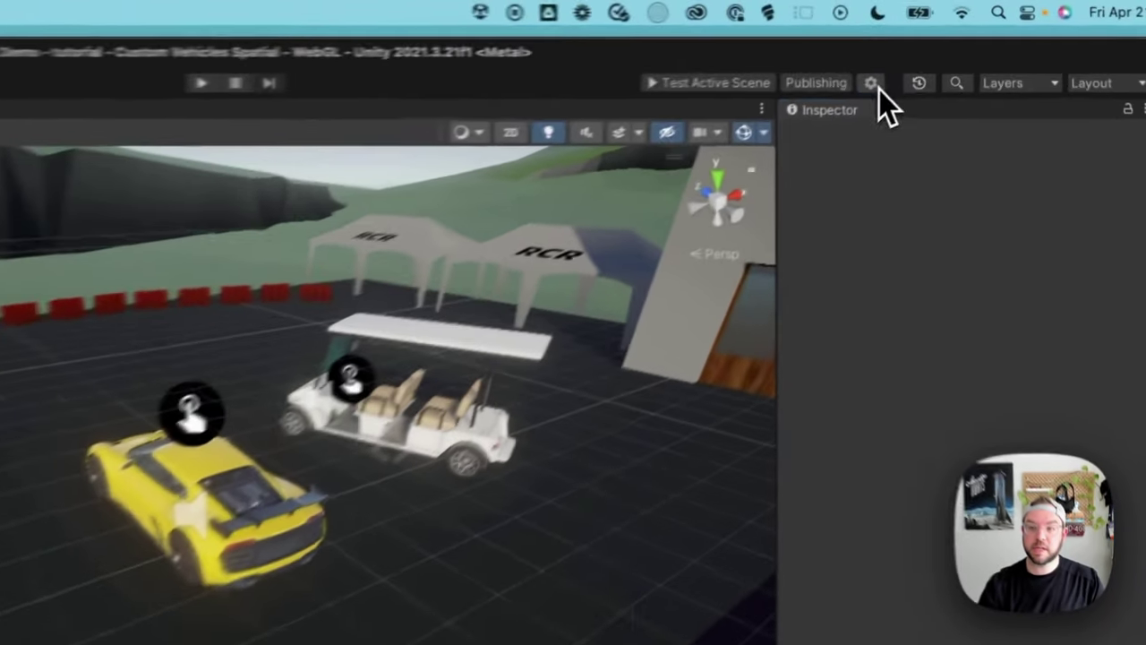
Open the Spatial Portal configuration and create a new Space package named "Test Track - Tutorial".
click(940, 48)
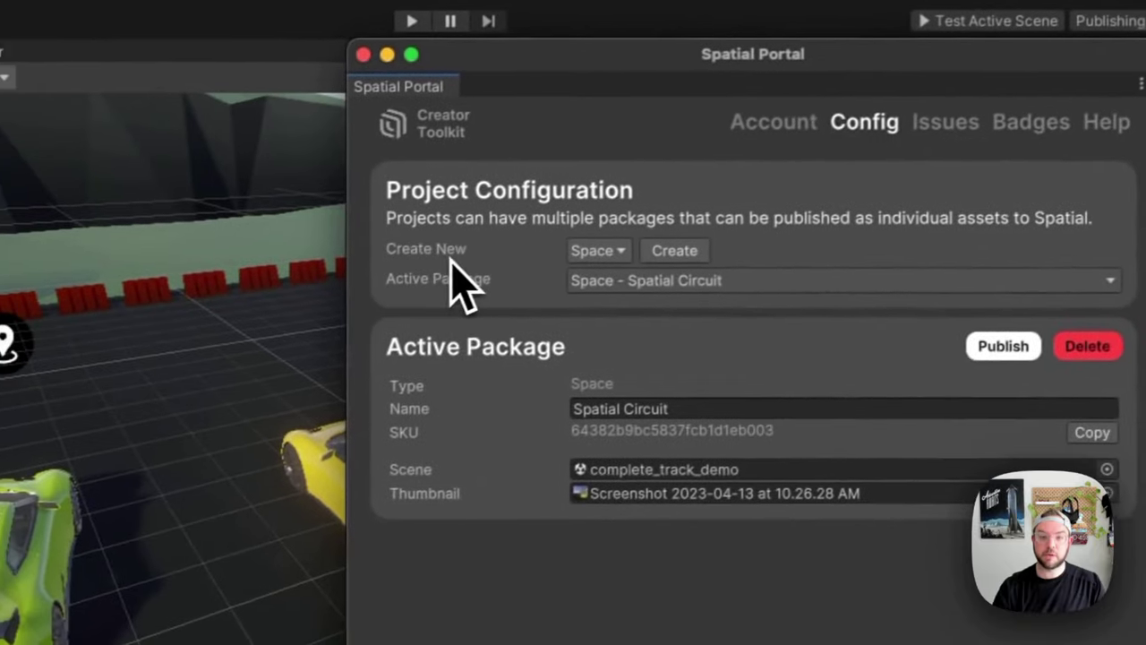
click(593, 256)
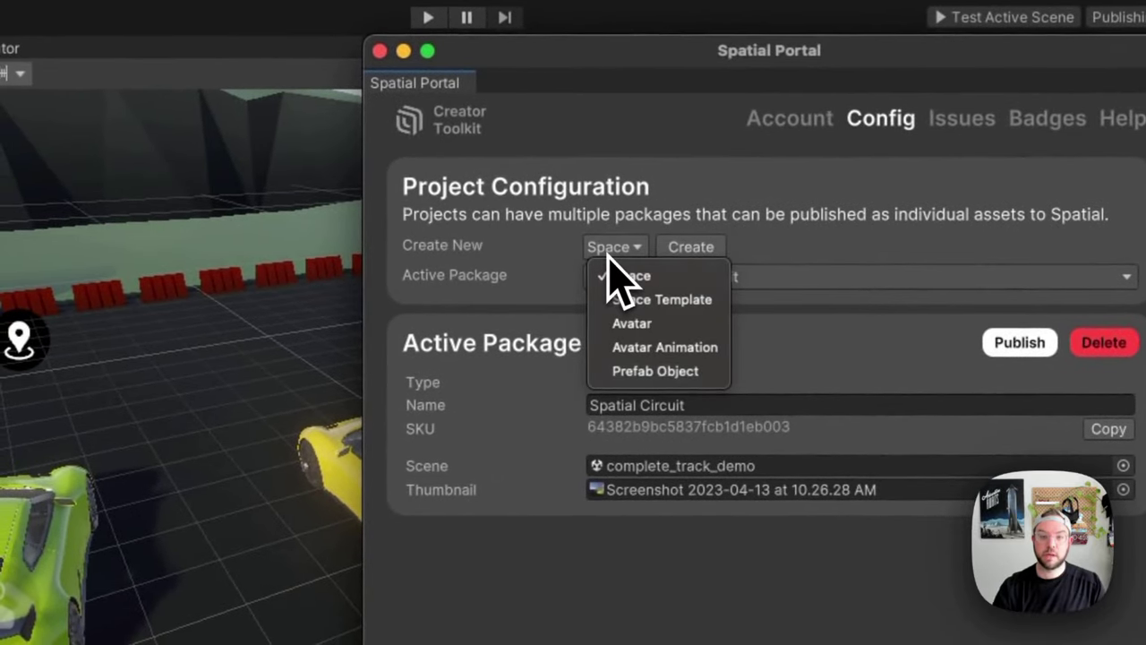
click(601, 278)
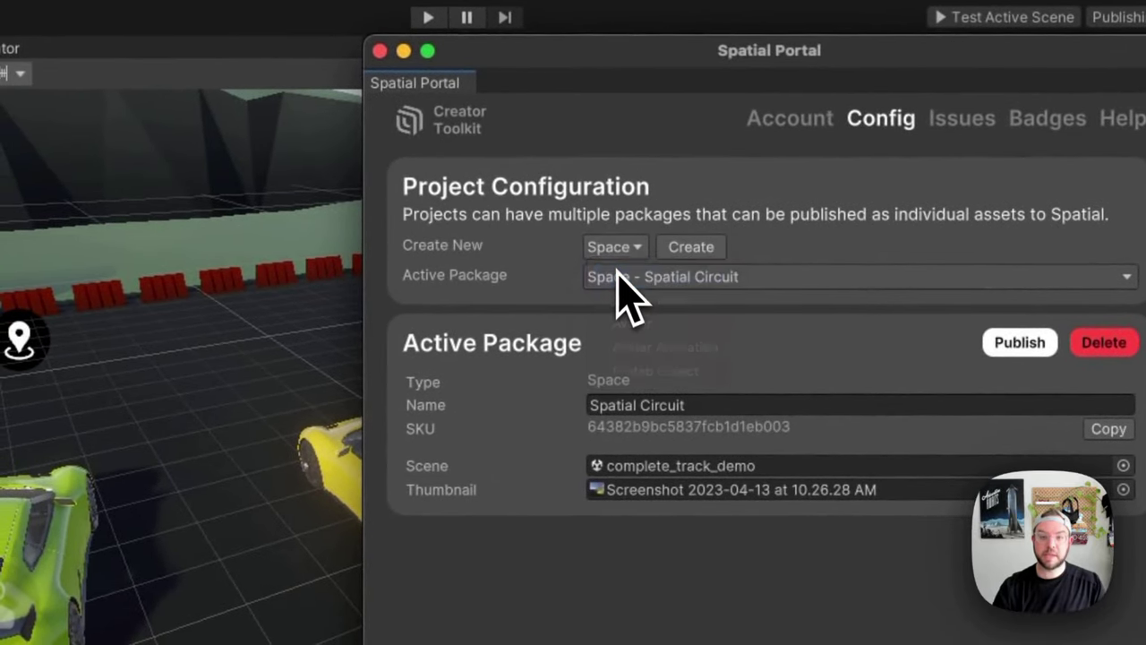
click(690, 252)
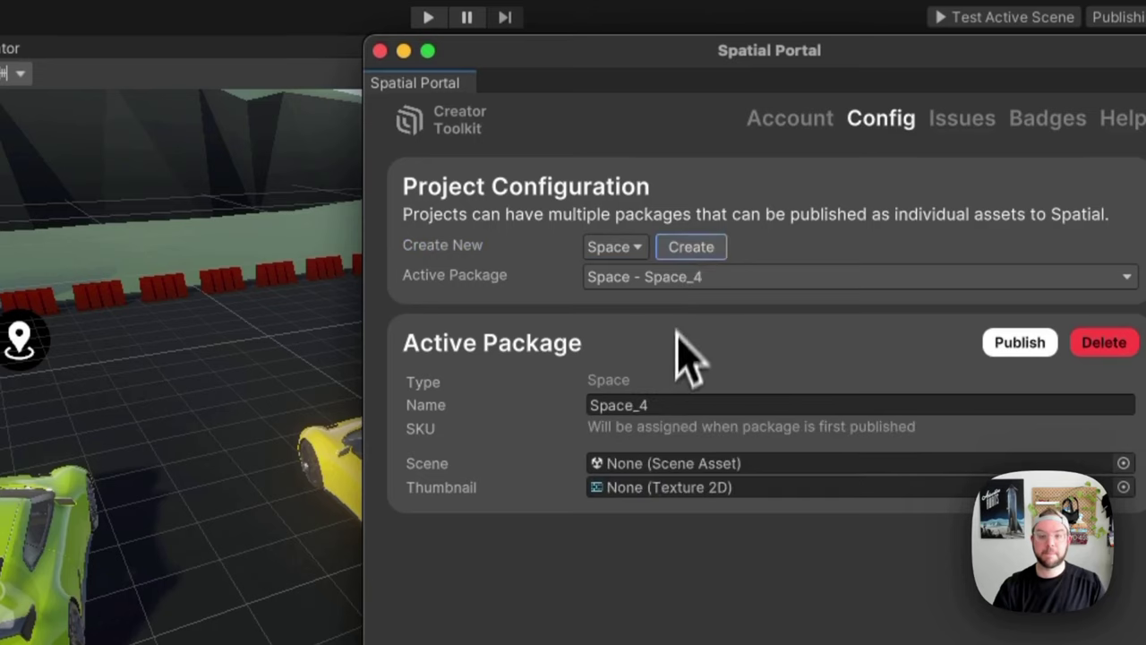
click(659, 403)
text(Test Track - Tutorial)
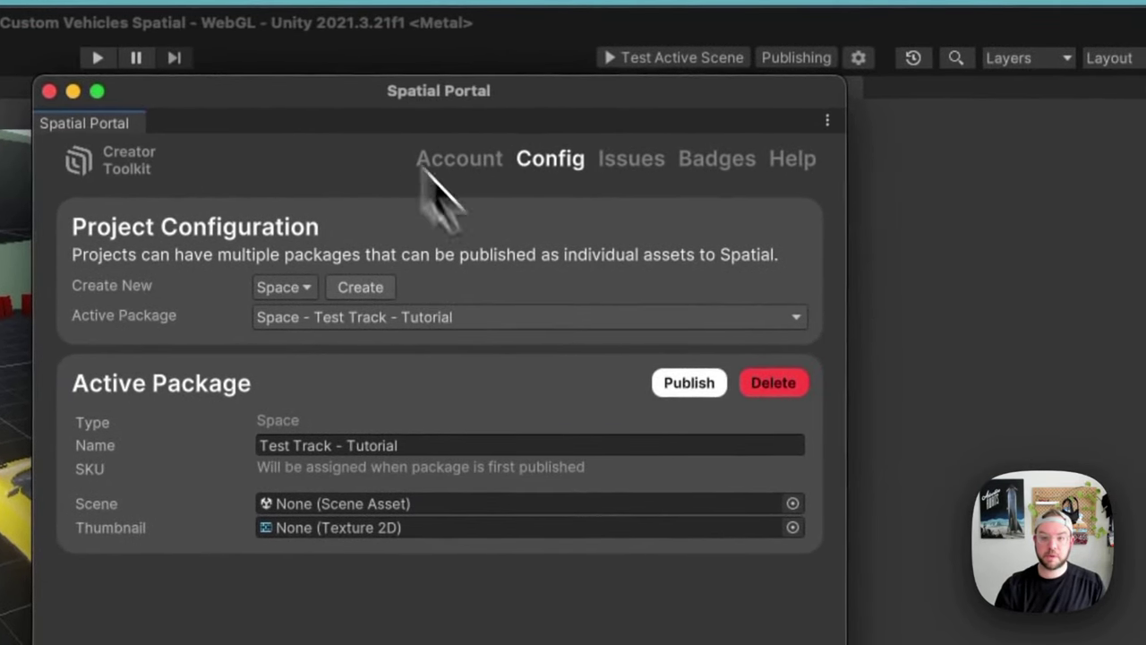
Assign the Track Demo - tutorial scene to the active package and close the scene picker.
click(792, 504)
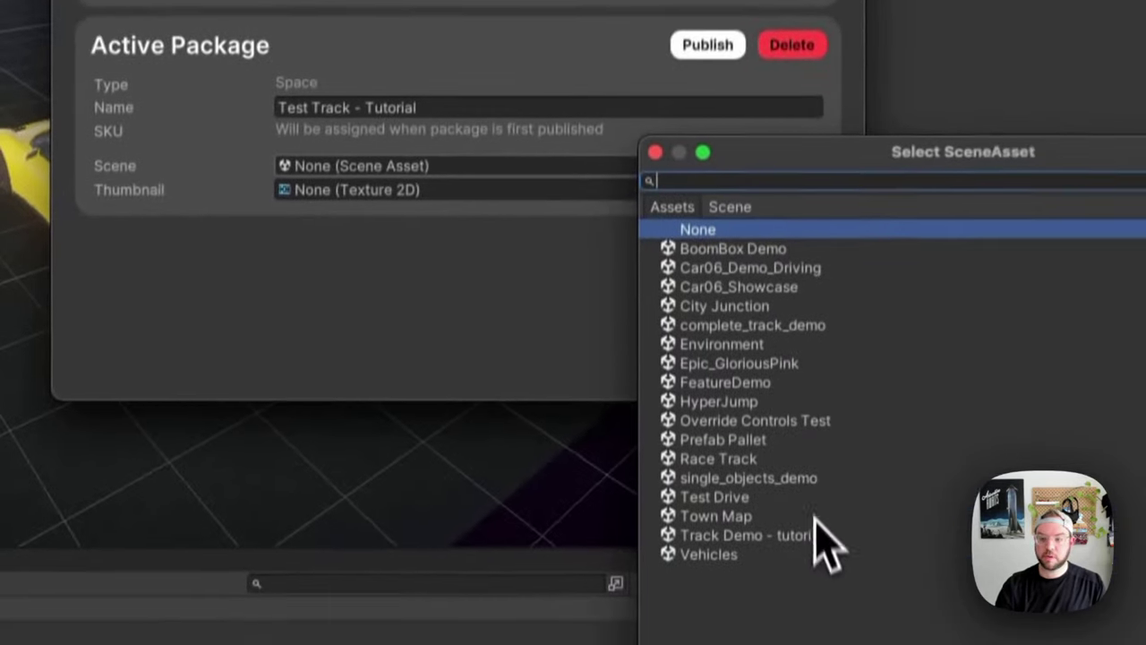
click(817, 530)
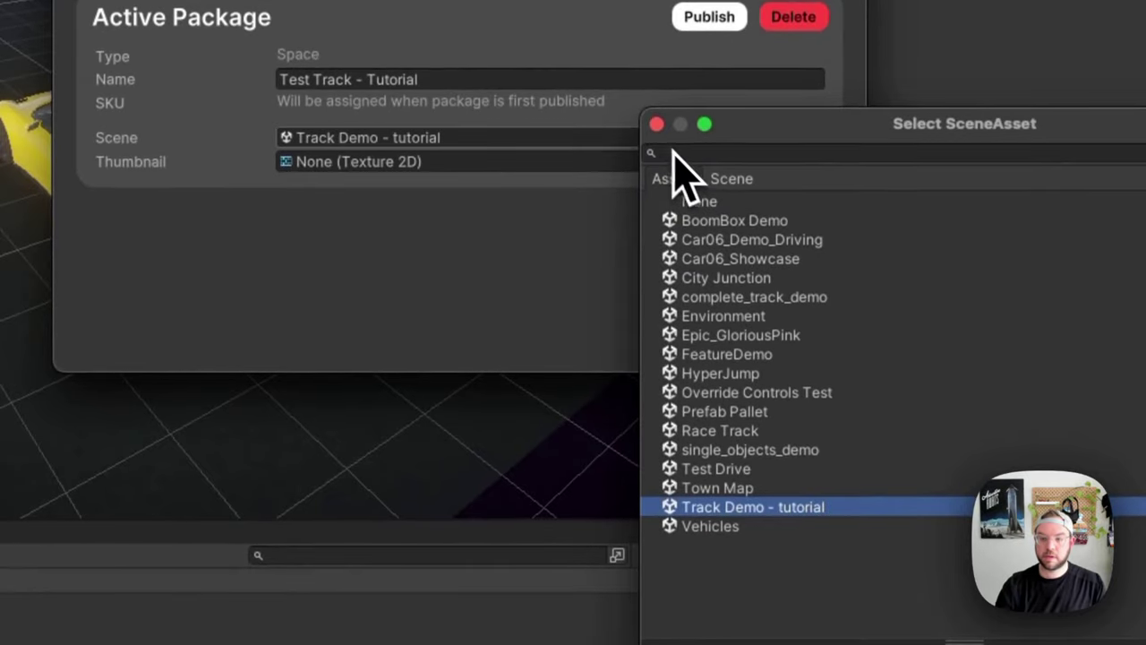
click(658, 128)
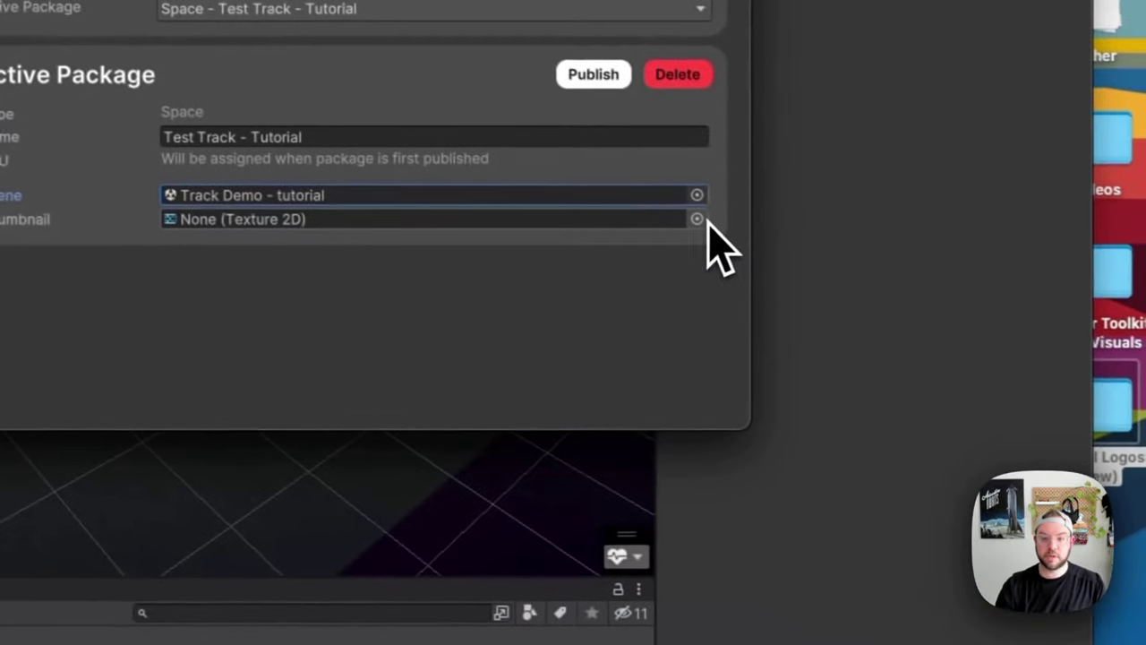
Search the textures for "scree", assign the screenshot of the green car on the track as the package thumbnail, and close the texture picker.
click(696, 219)
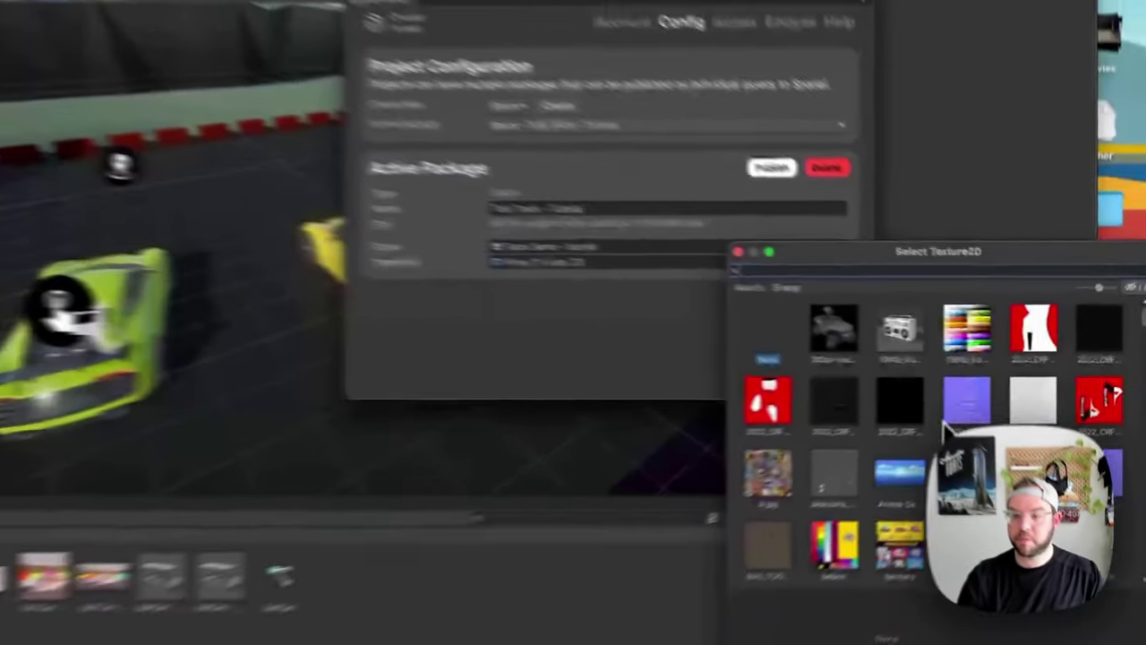
scroll(859, 448, down, 5)
scroll(980, 412, down, 10)
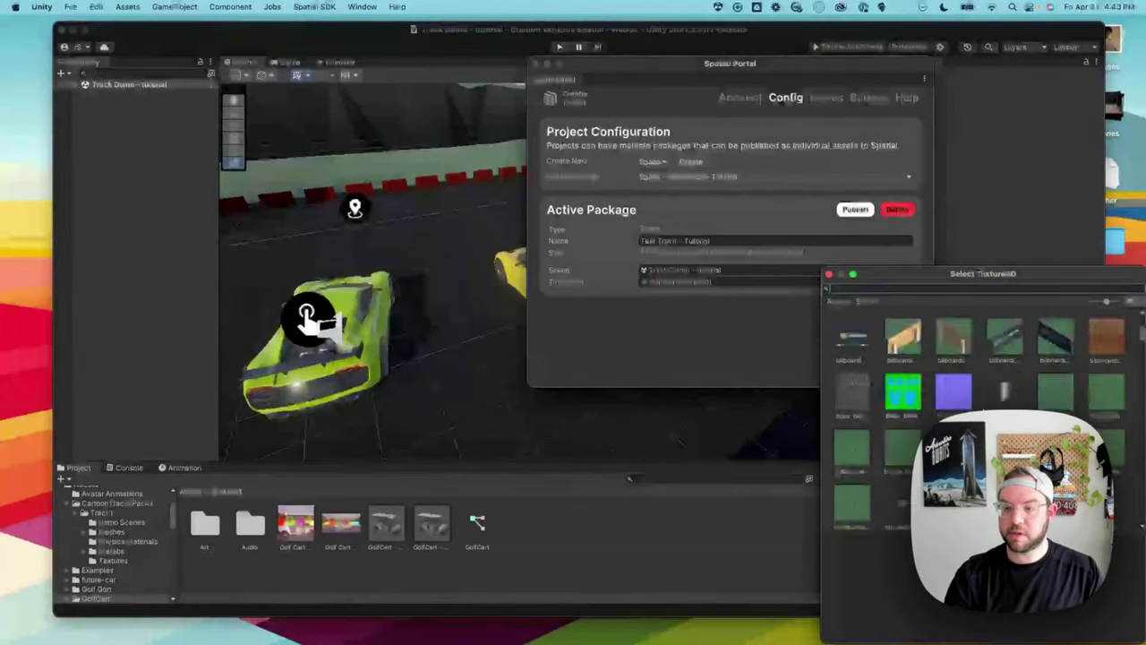
scroll(1119, 384, down, 10)
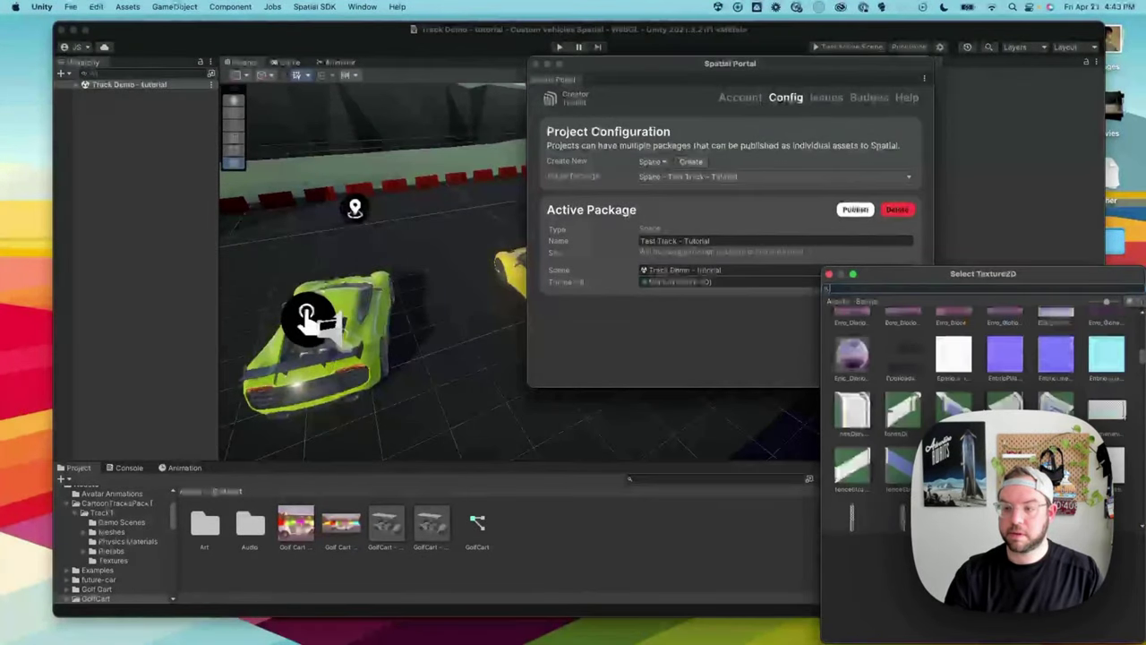
scroll(1135, 394, down, 10)
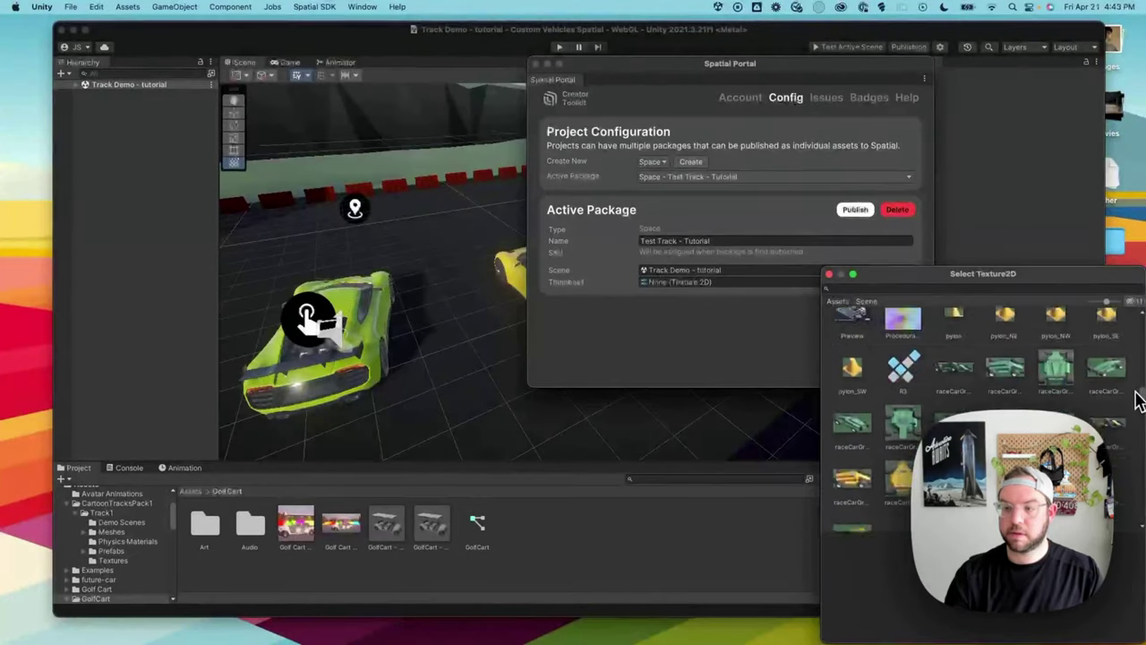
scroll(1139, 506, down, 10)
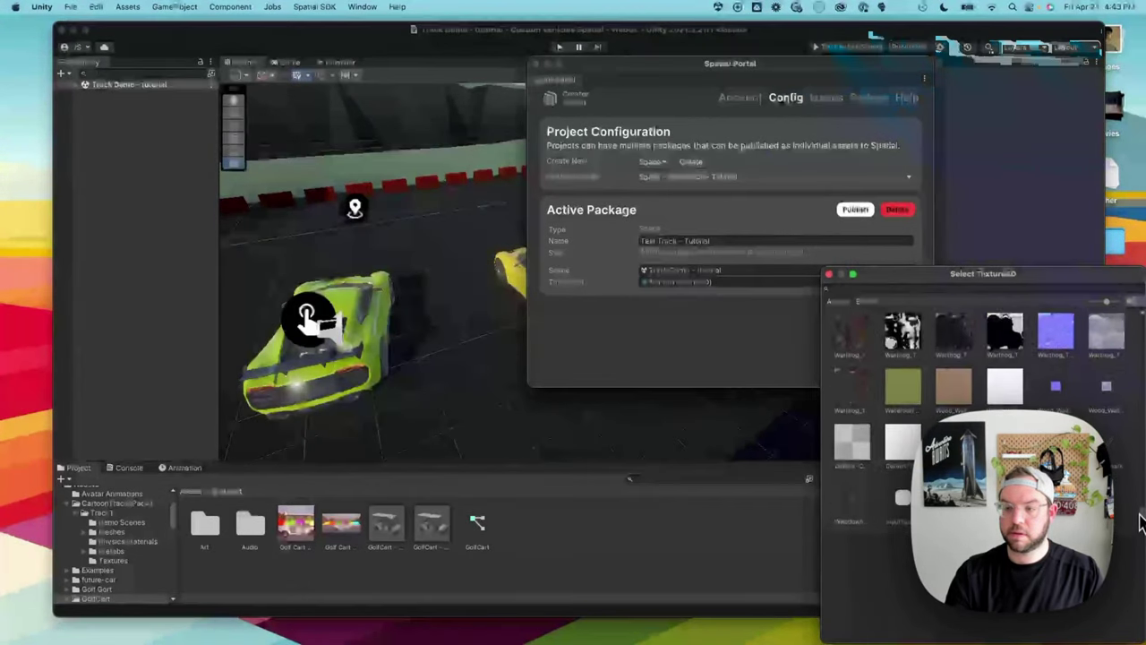
scroll(1135, 420, up, 10)
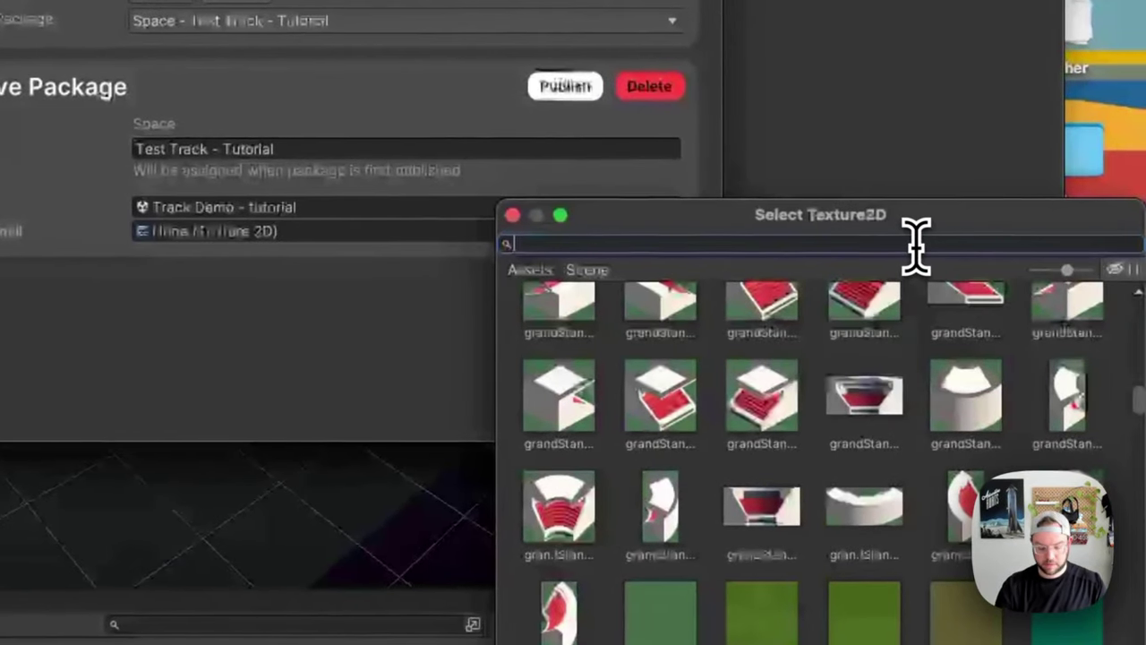
text(sl)
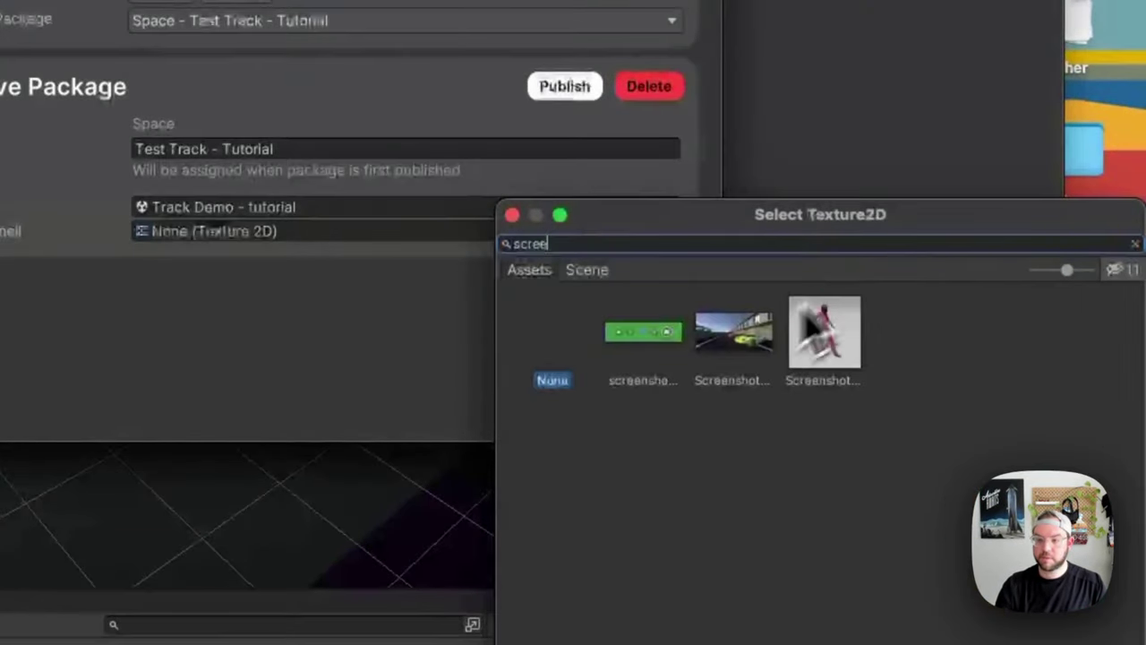
click(723, 350)
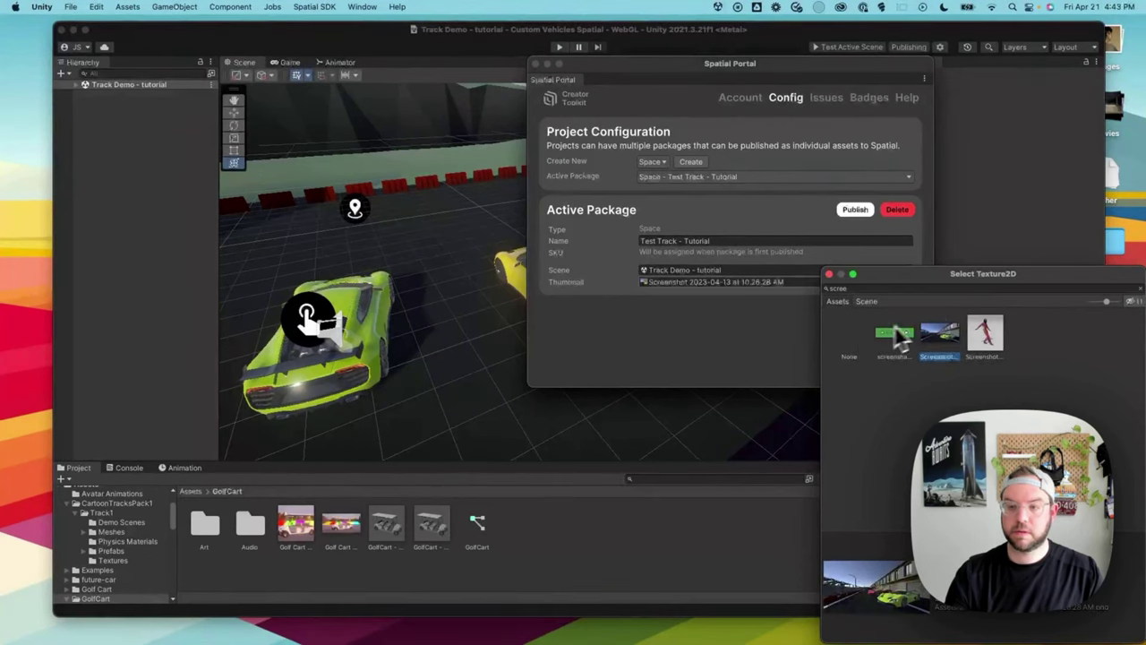
click(1137, 289)
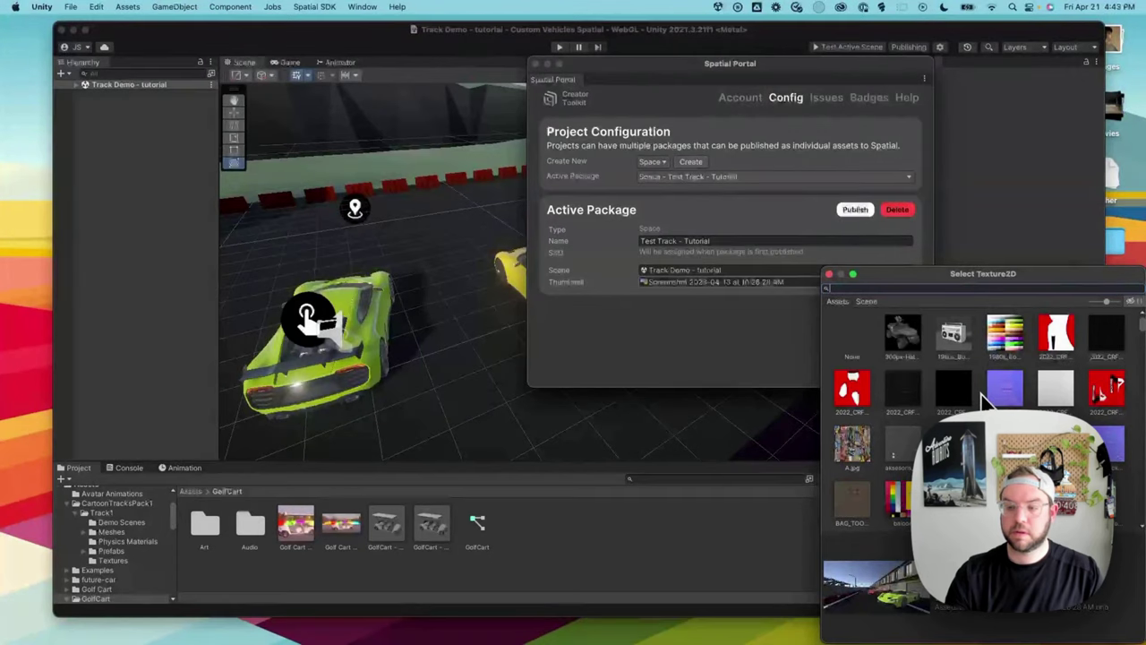
scroll(985, 400, down, 3)
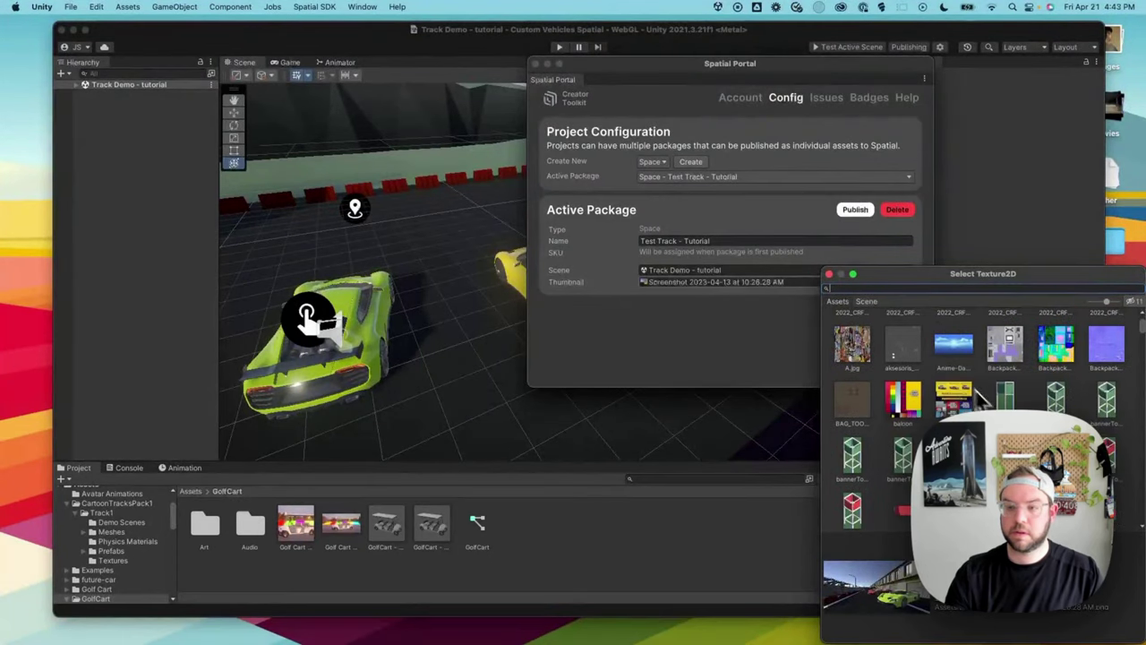
scroll(938, 376, down, 5)
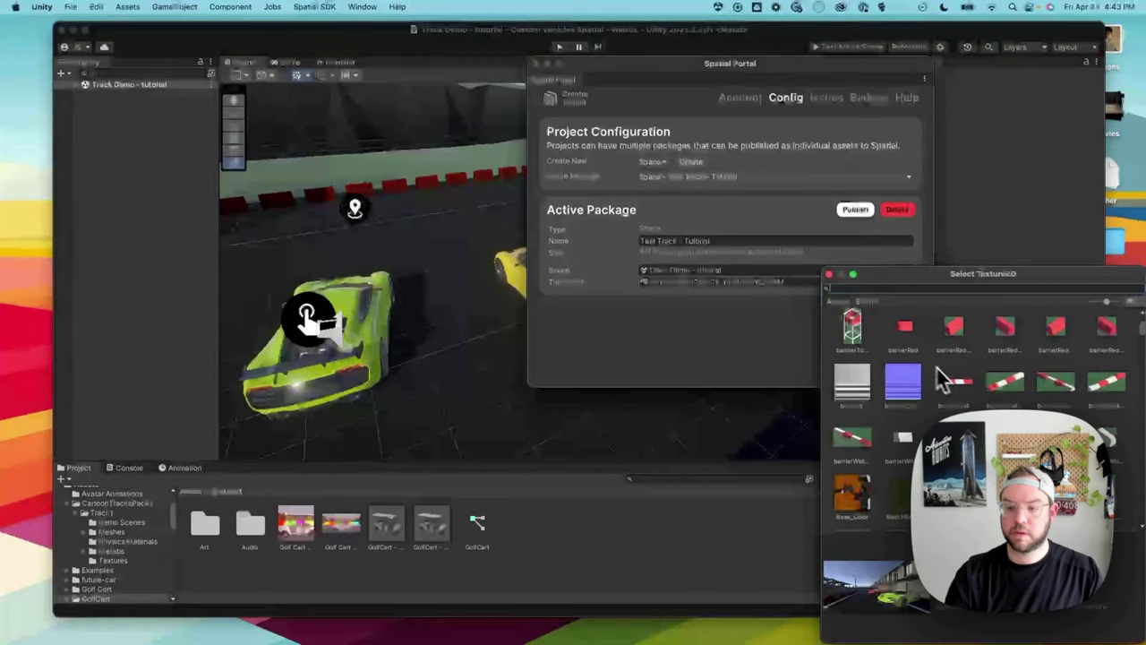
click(828, 274)
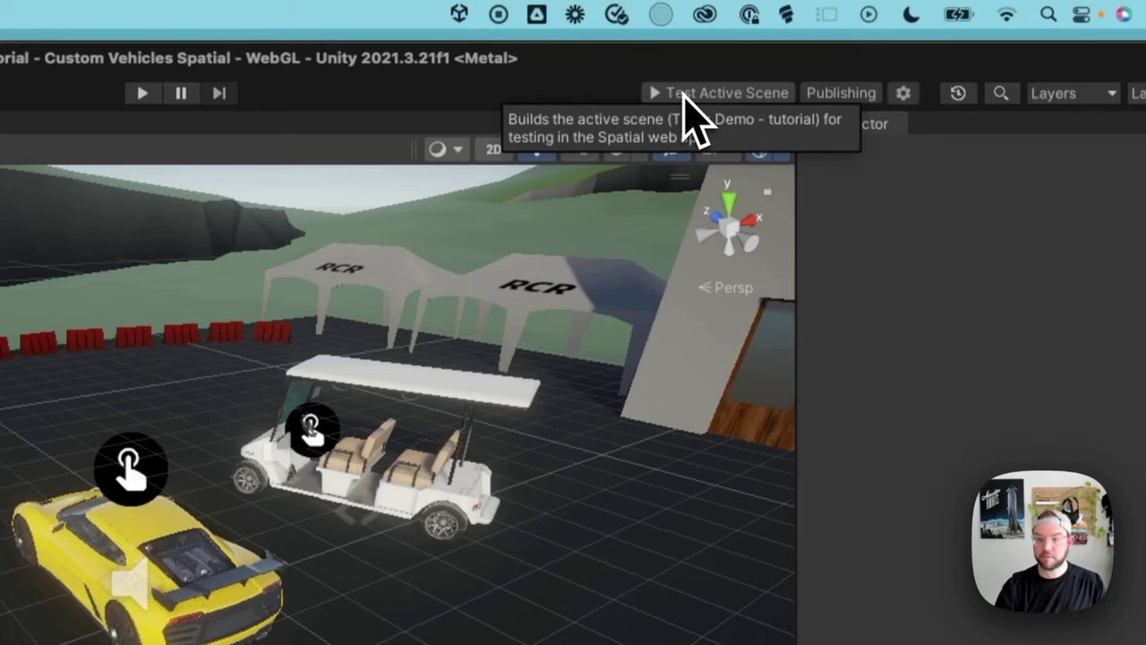
Build and upload the active scene to the Spatial sandbox for testing, and walk the avatar to the yellow car there.
click(685, 94)
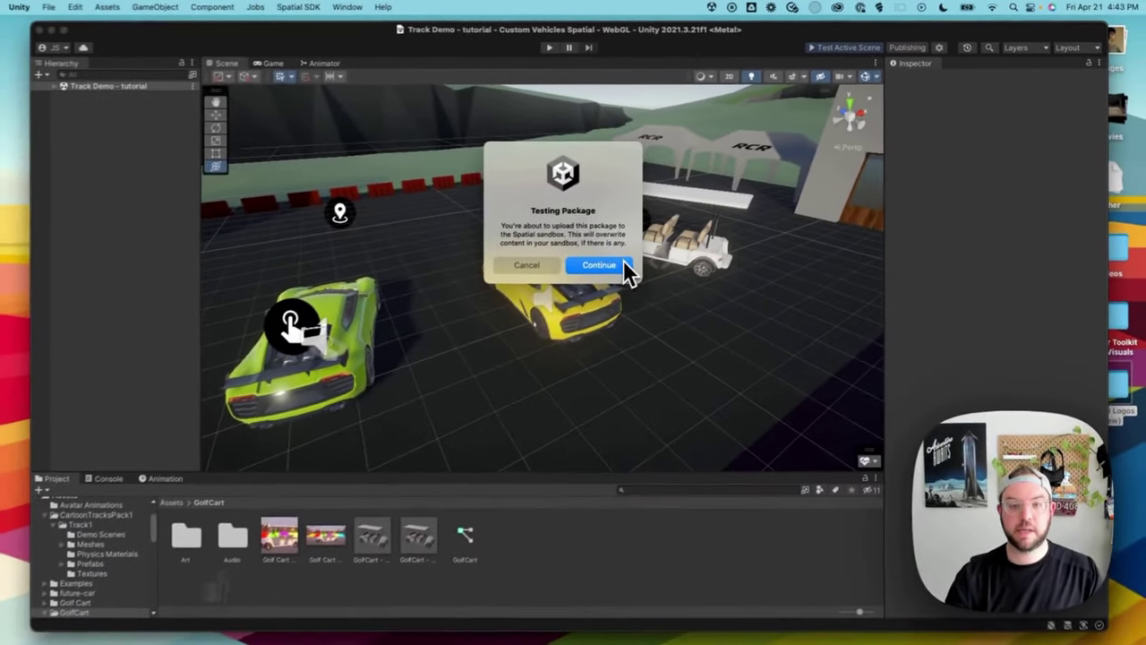
click(624, 264)
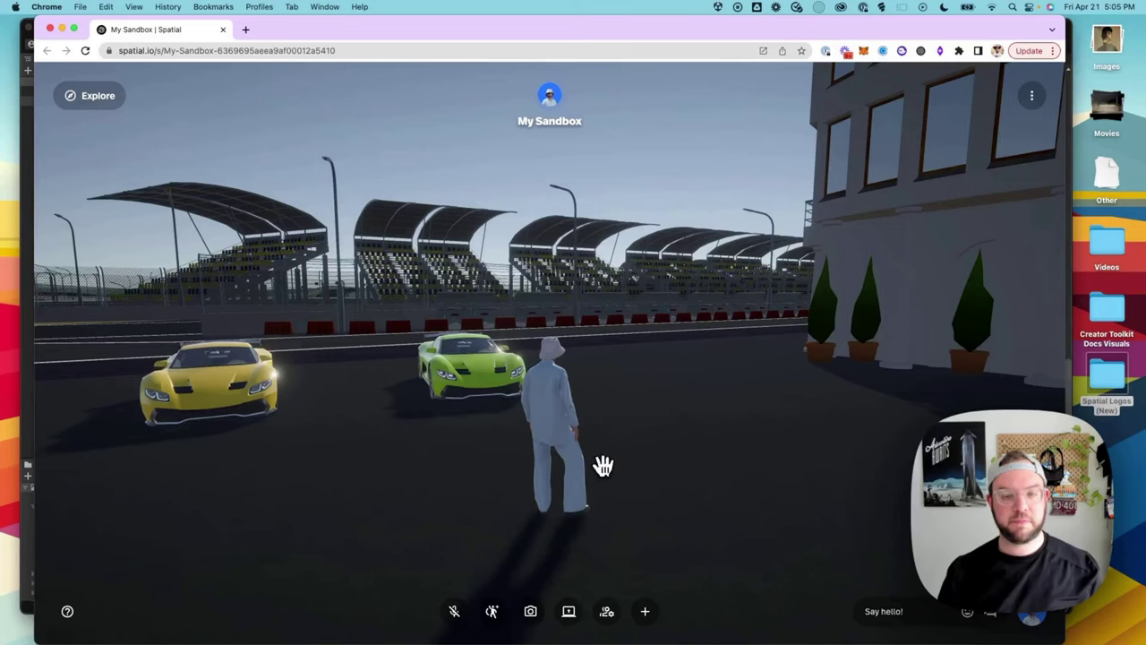
drag(601, 463, 511, 458)
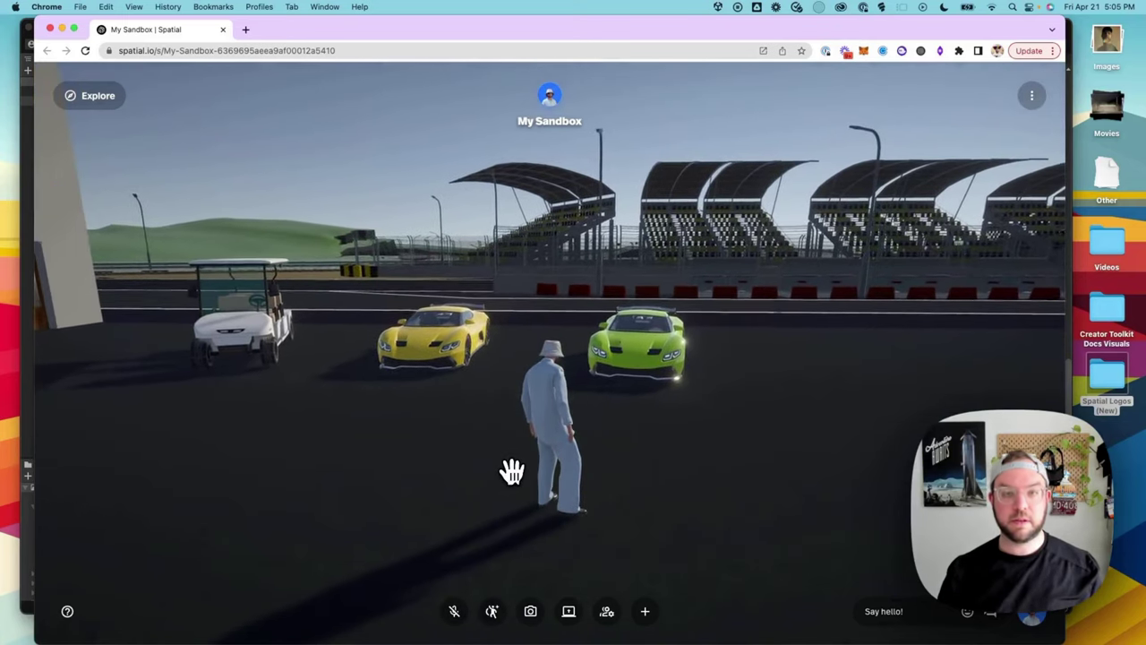
key(w)
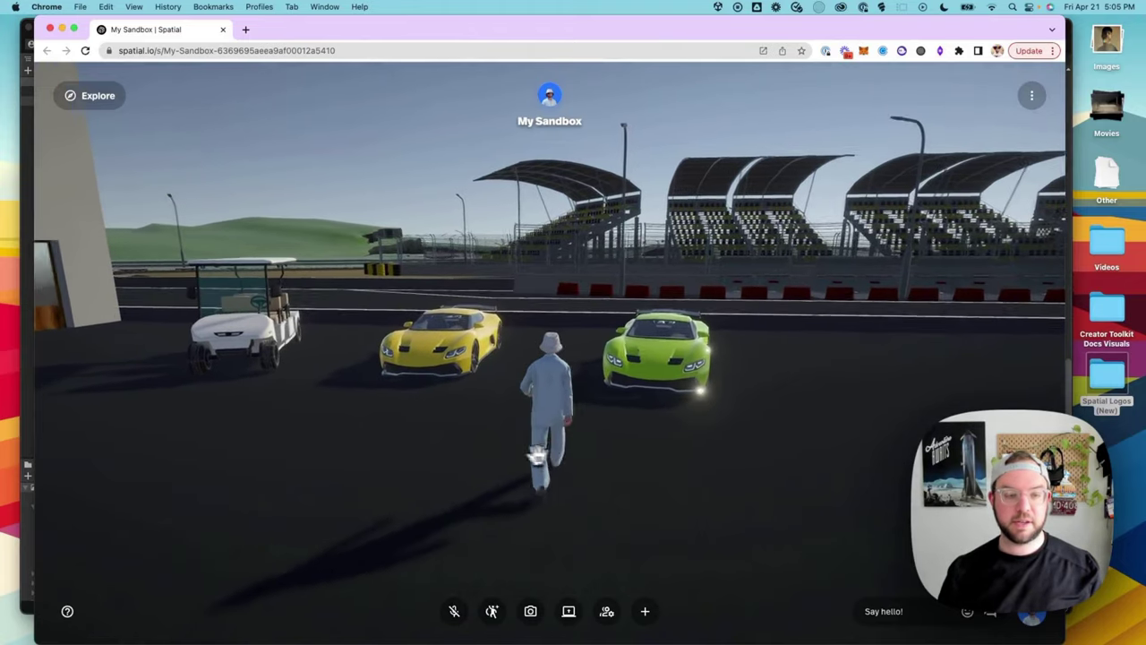
key(a)
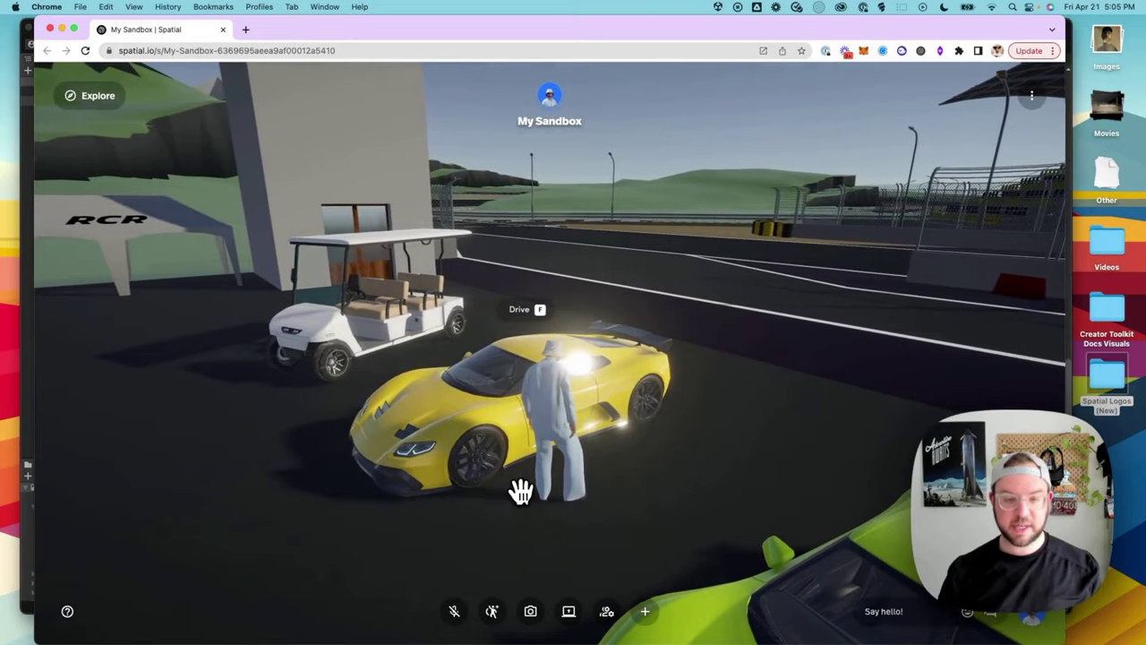
Test entering and exiting the yellow car, ending back in the driver's seat with the camera turned around the car.
key(f)
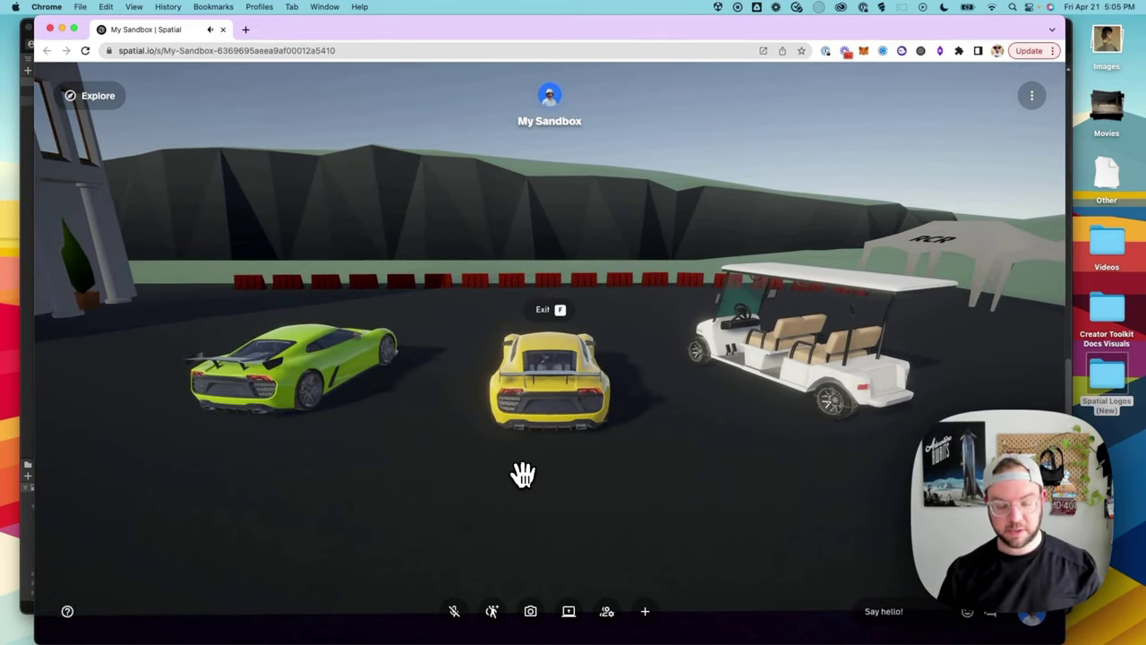
key(a)
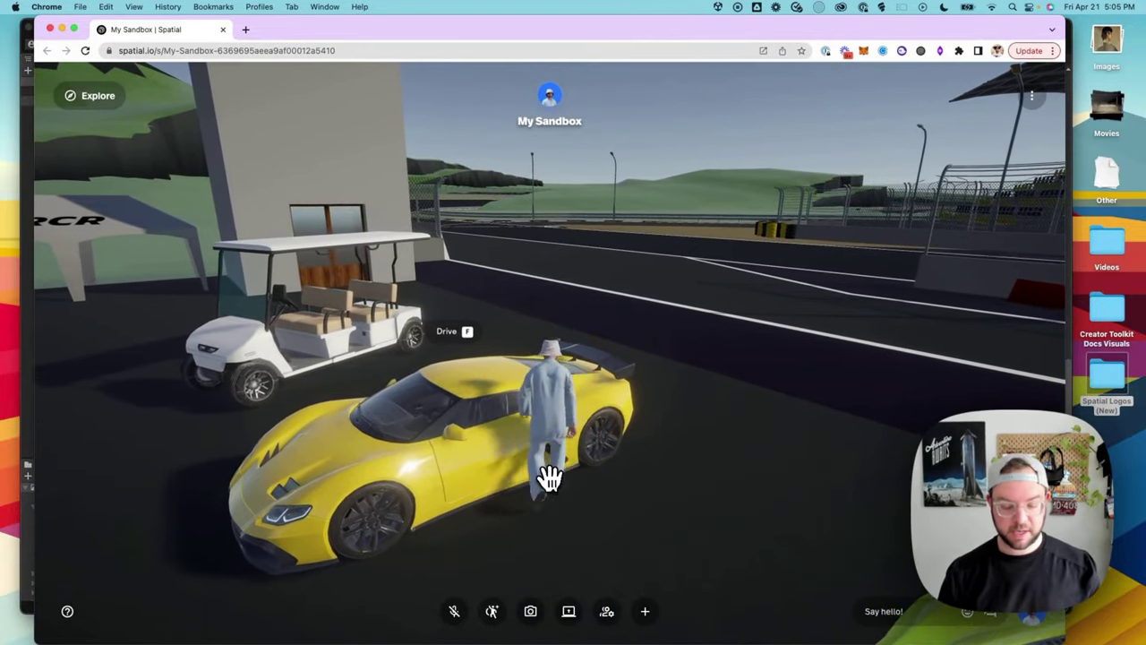
key(f)
key(w)
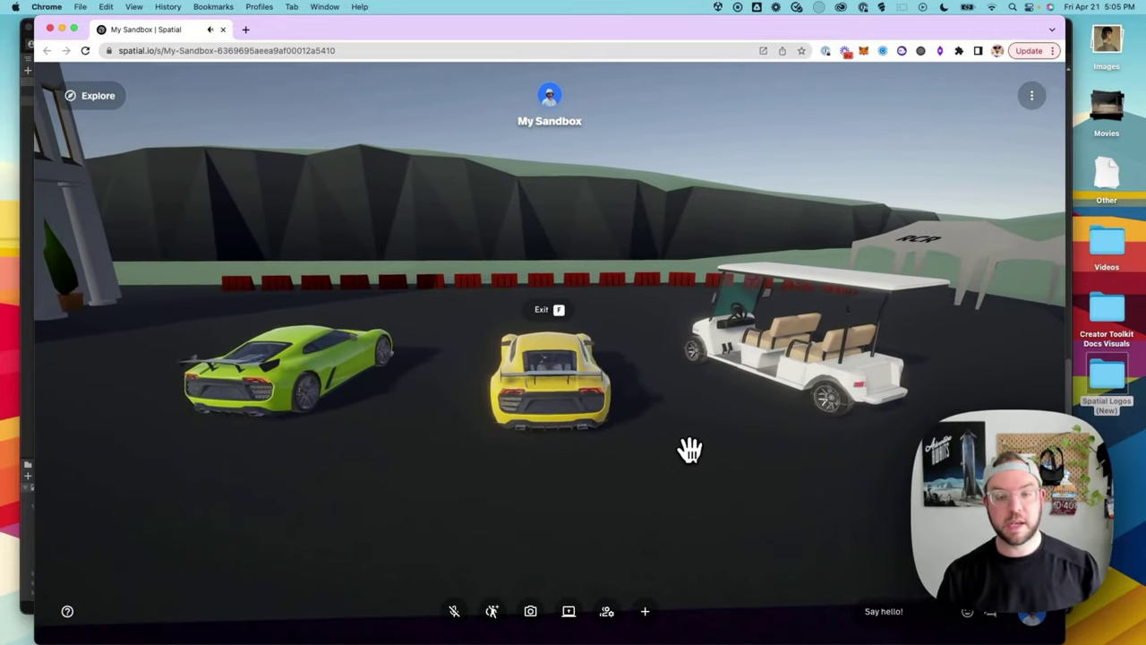
drag(640, 445, 375, 459)
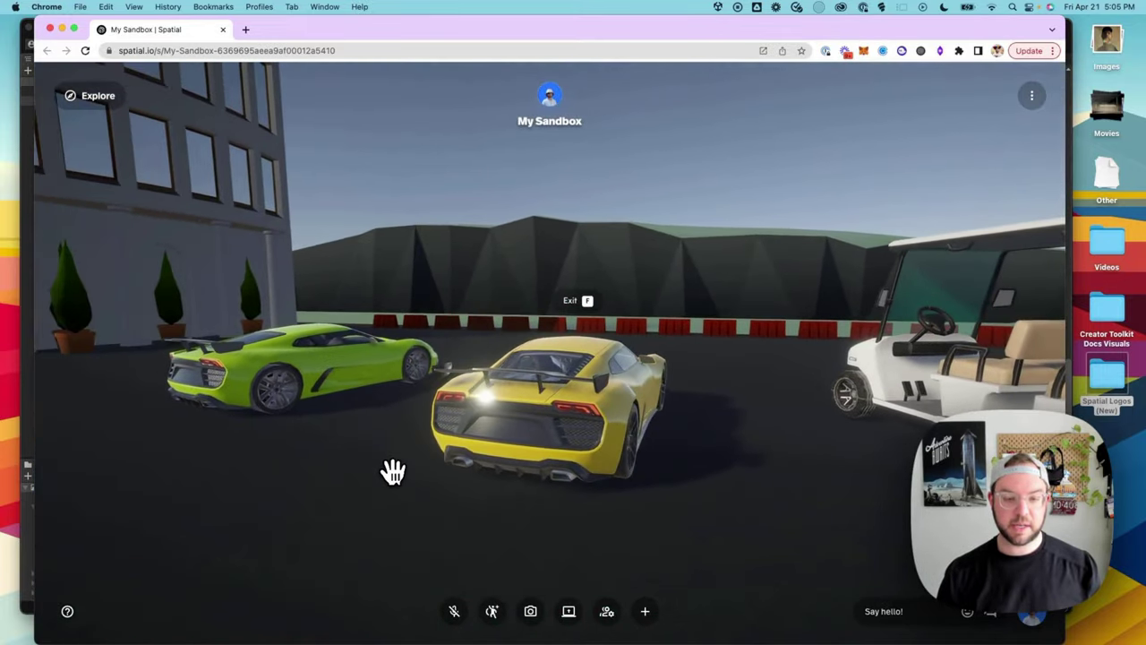
Test-drive the yellow car out of the parking area and along the race track, steering through the bends.
key(d)
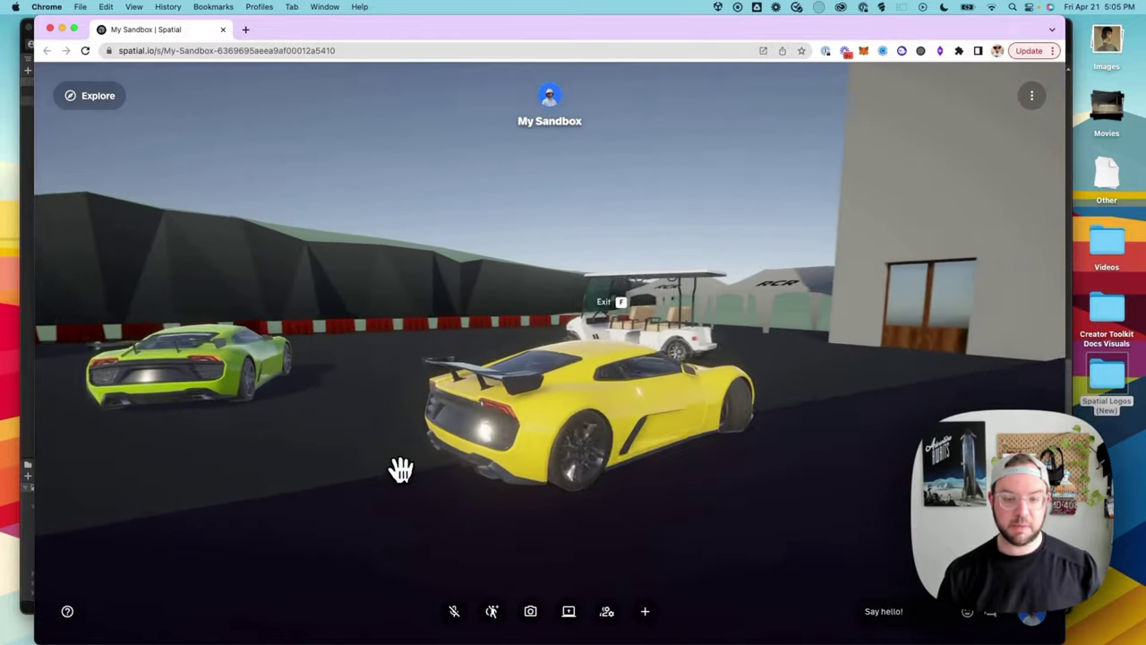
key(w)
drag(424, 465, 446, 437)
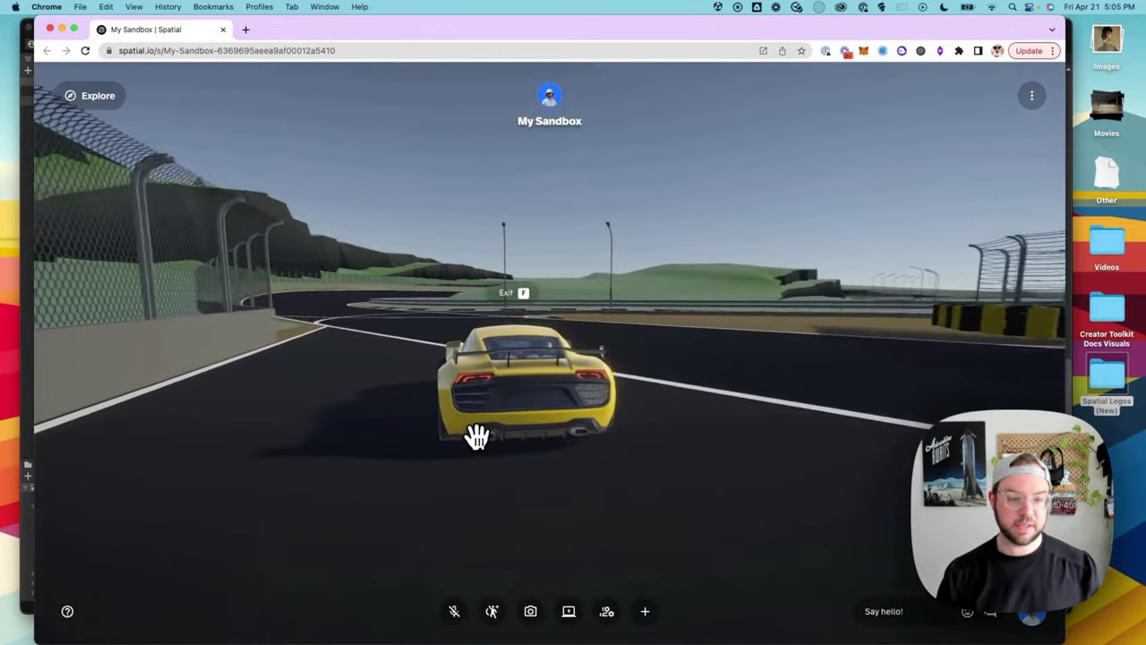
key(a)
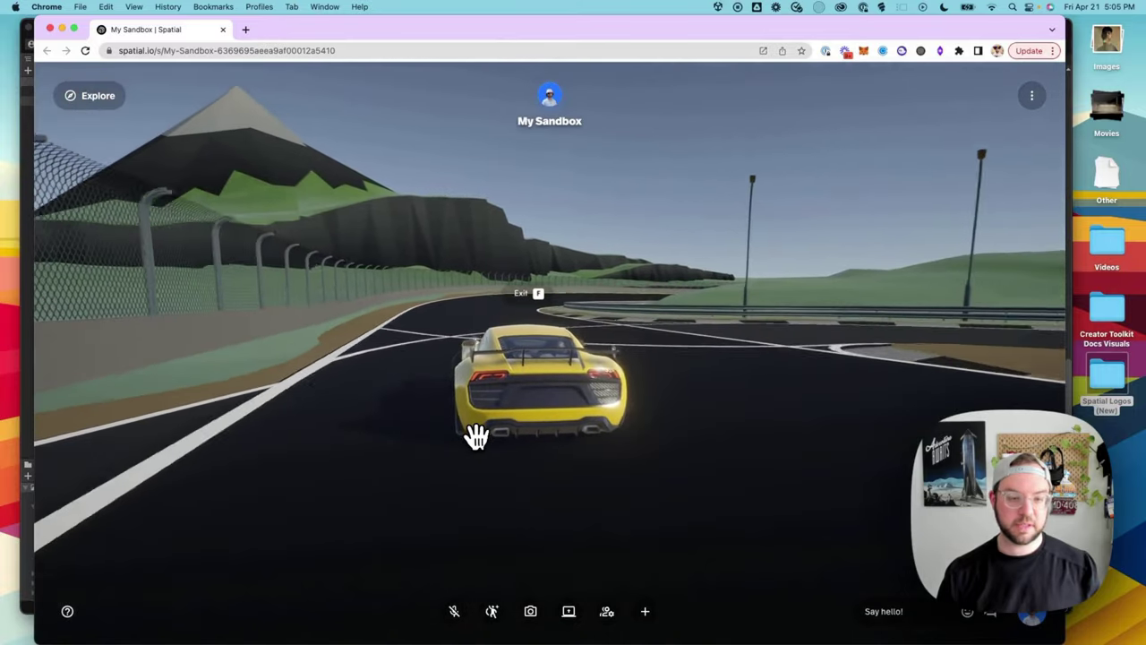
key(w)
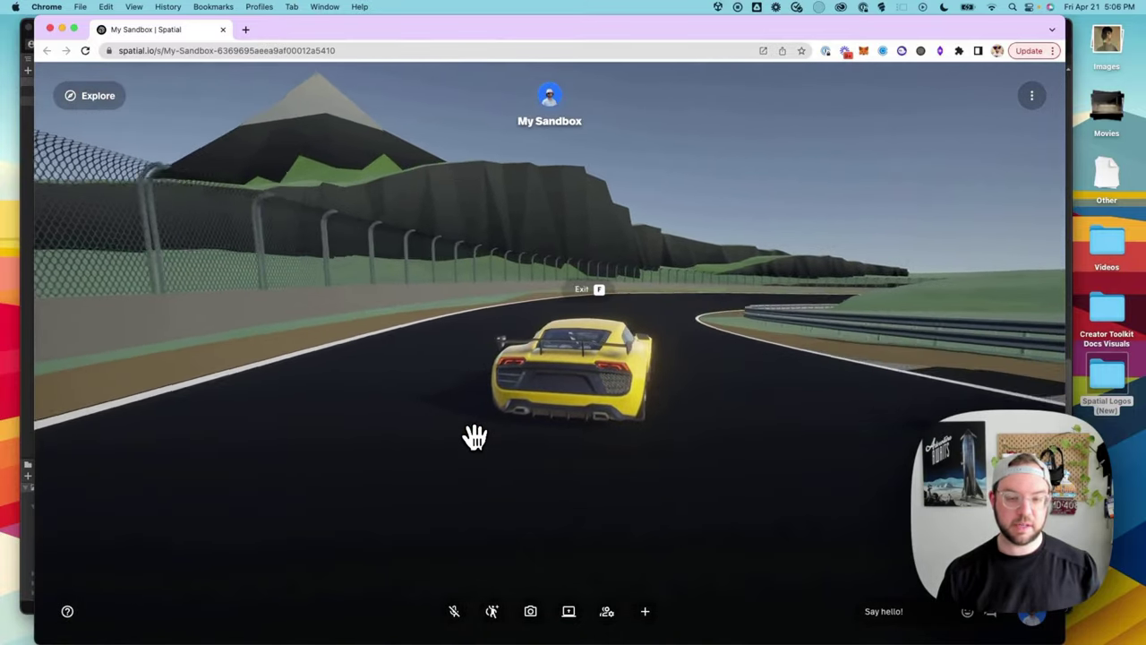
key(d)
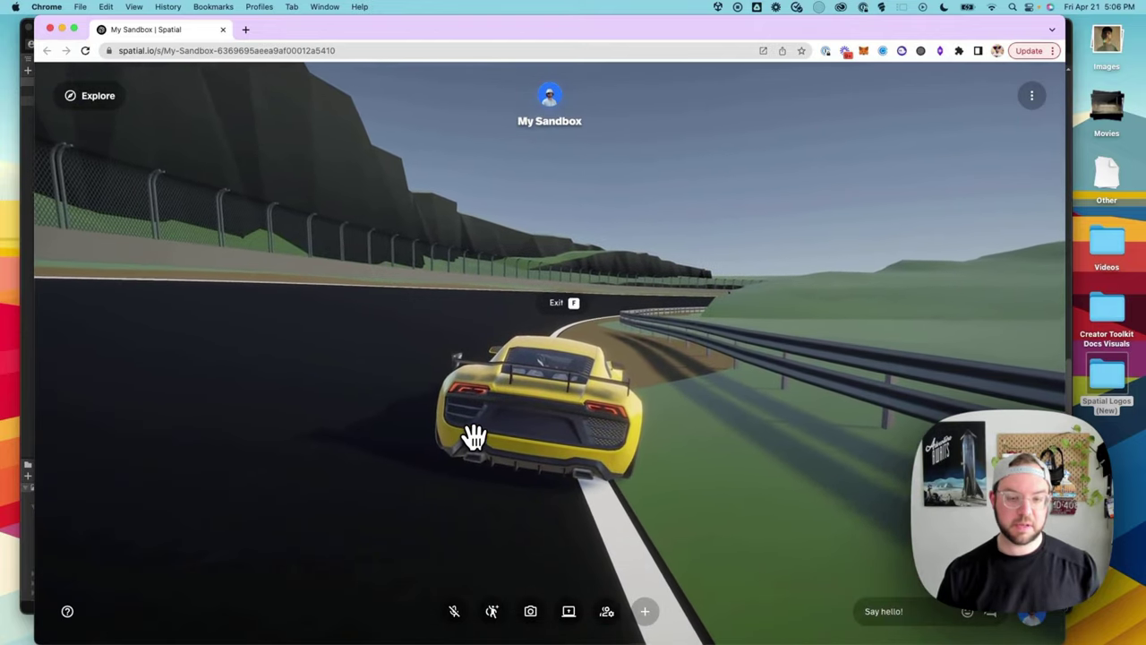
Exit the car at the trackside, turn the camera to face the avatar, and send an emoji reaction.
key(f)
drag(473, 438, 630, 379)
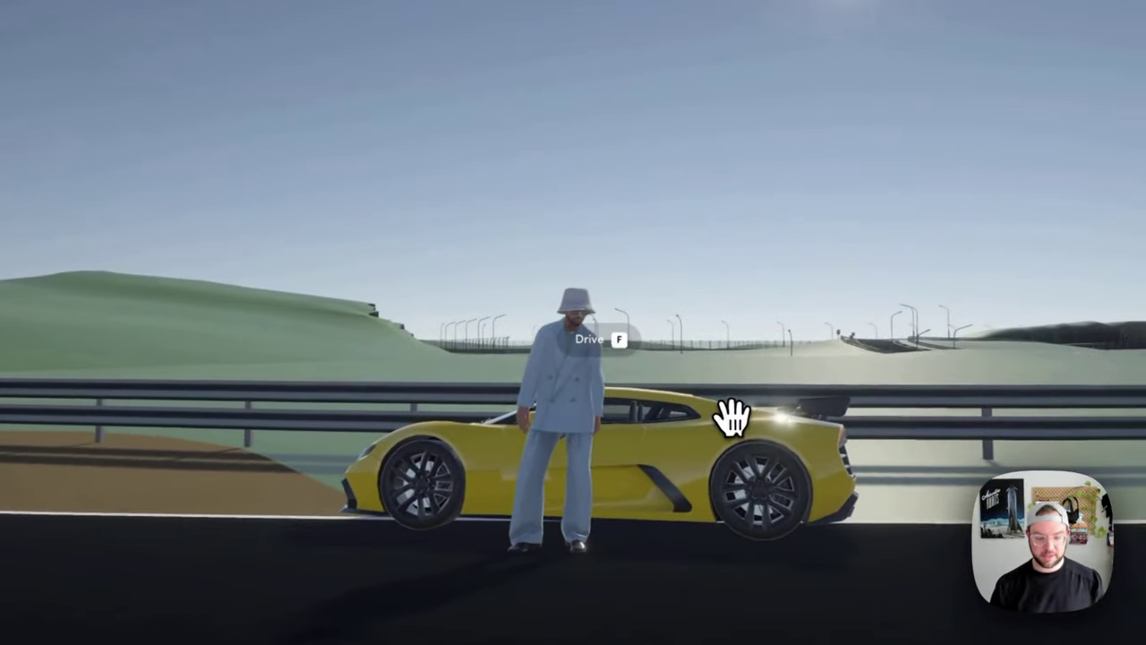
key(1)
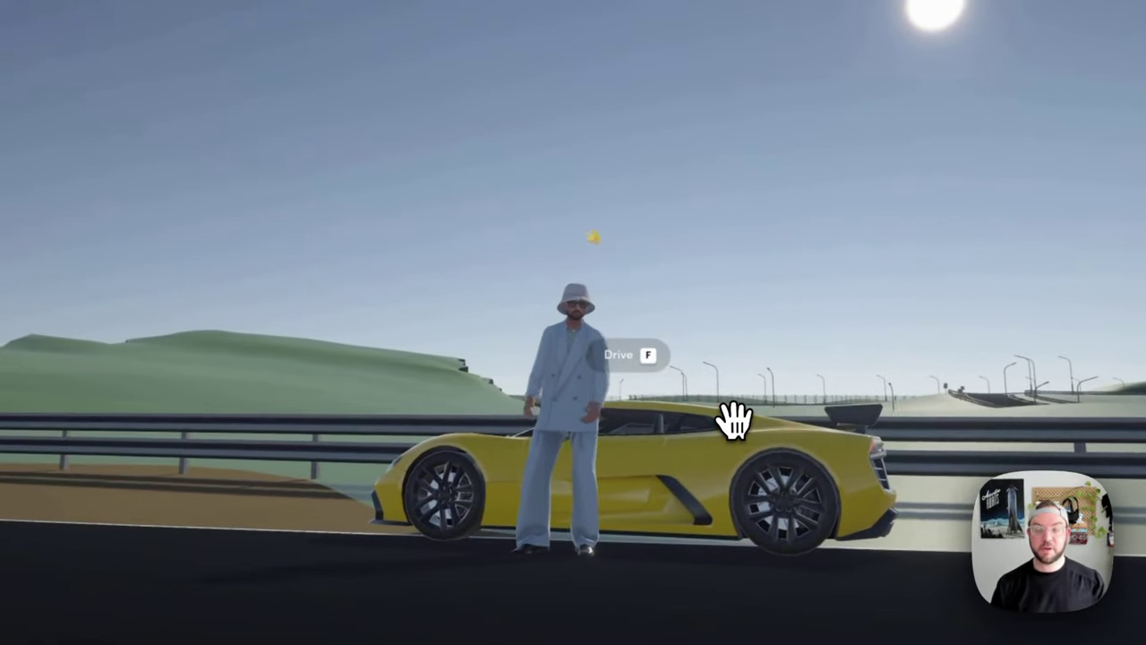